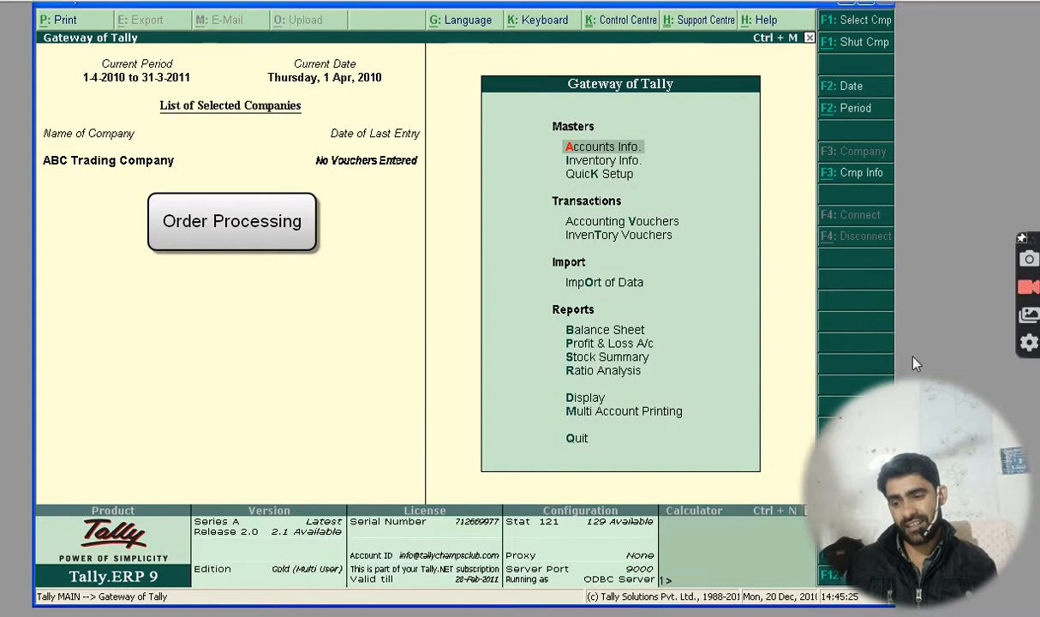
left_click(916, 361)
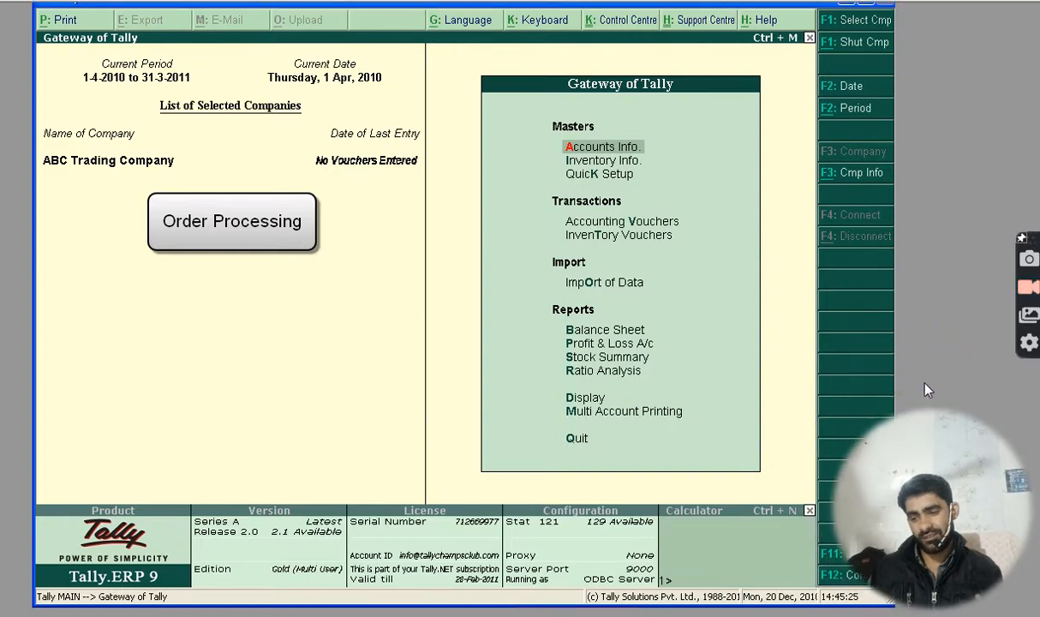
key("alt+Tab")
key("alt+Tab")
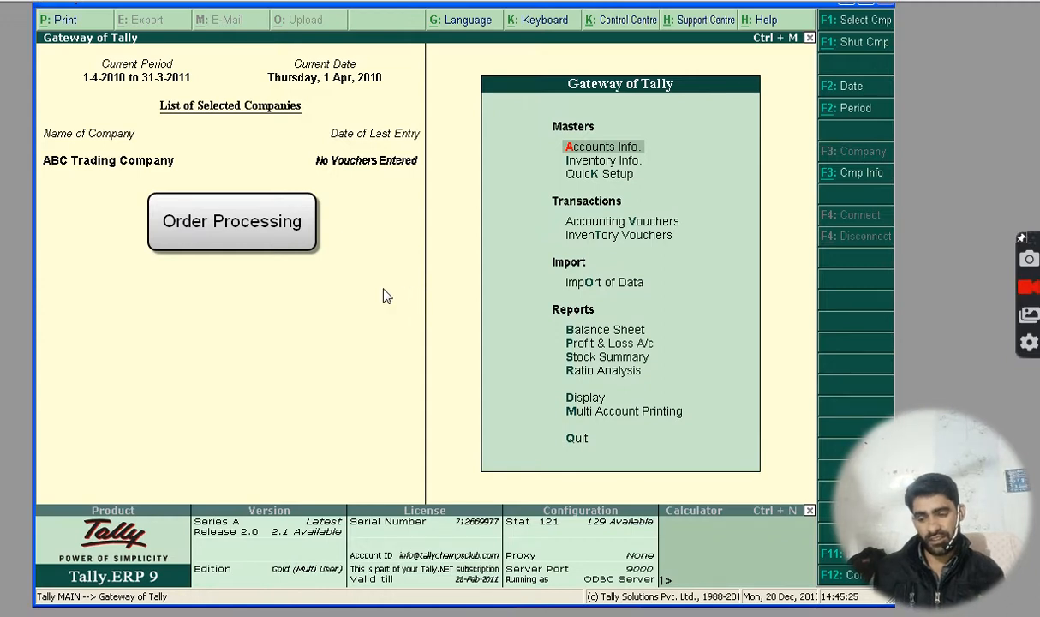
key("alt+Tab")
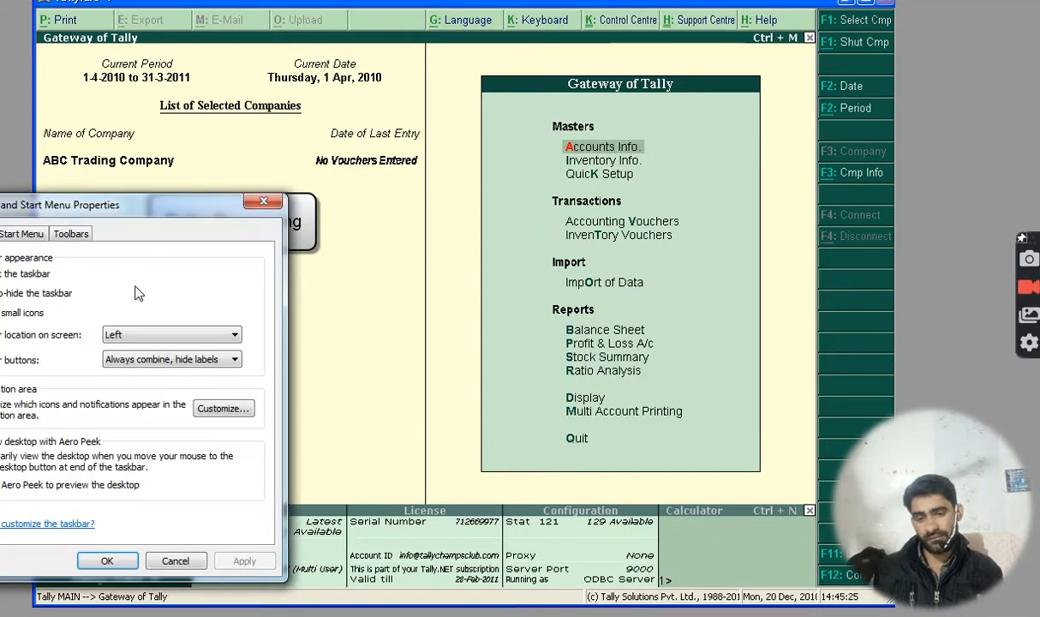
left_click(262, 203)
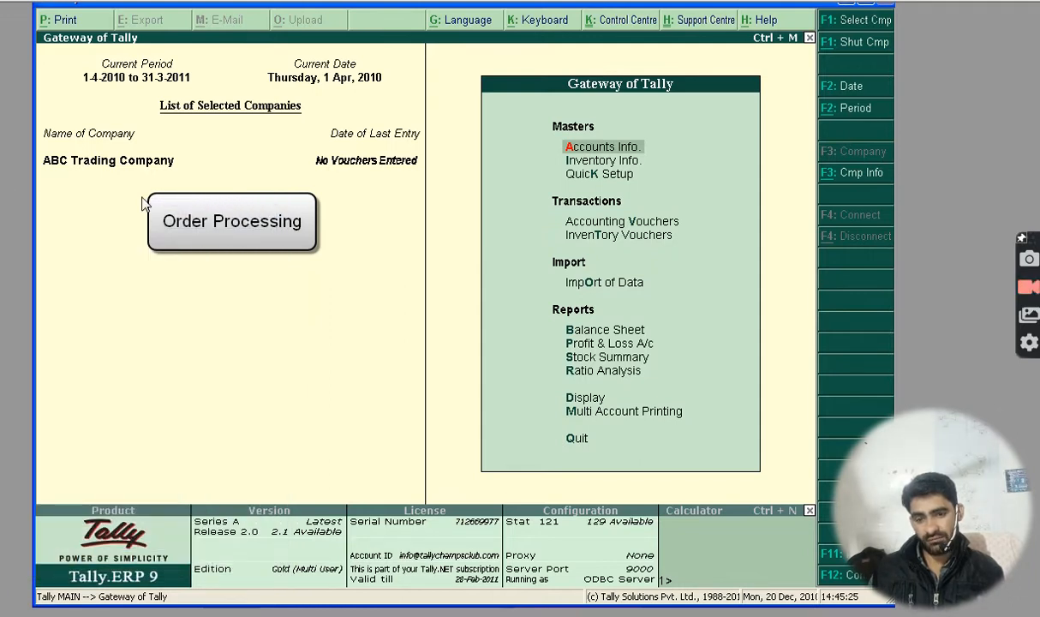
key("alt+Tab")
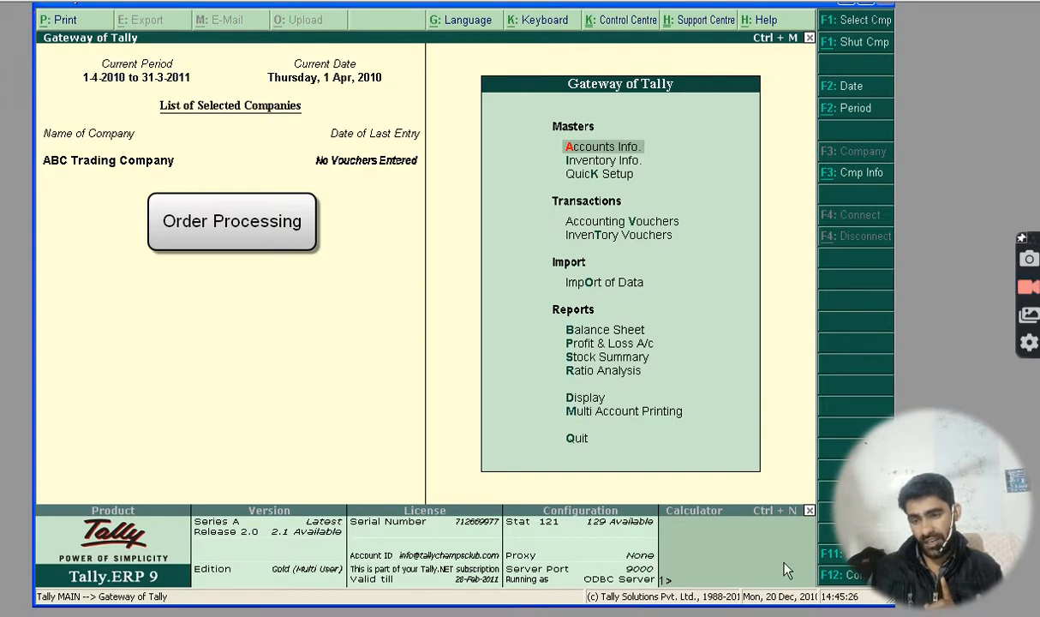
Step: Set Allow Purchase Order Processing to Yes in the company's inventory features
left_click(815, 557)
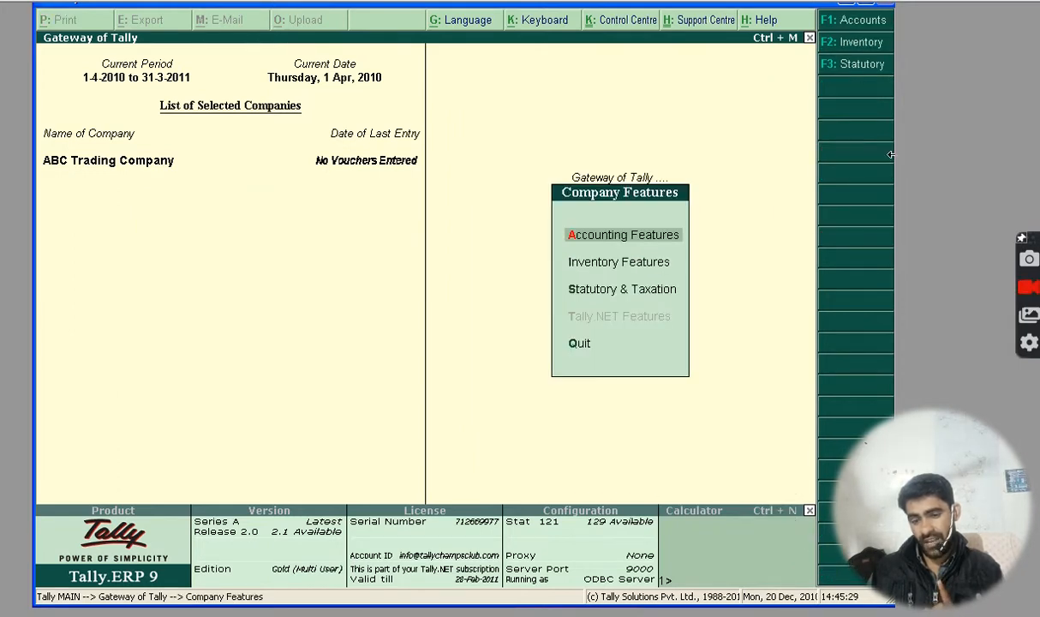
left_click(872, 45)
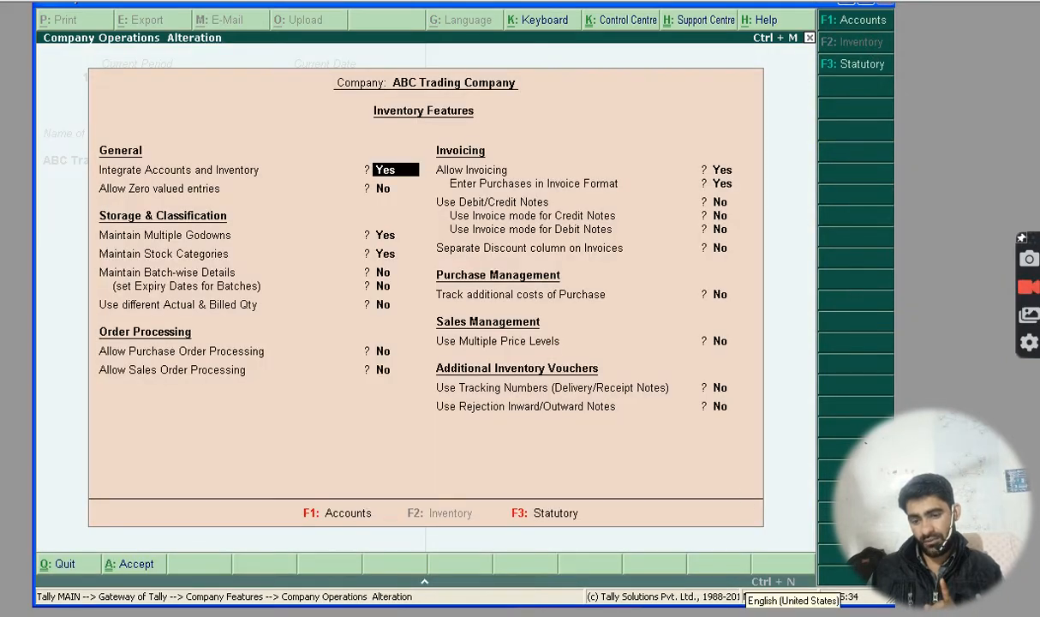
key("Return")
key("Return")
key("Return")
key("Return")
key("Return")
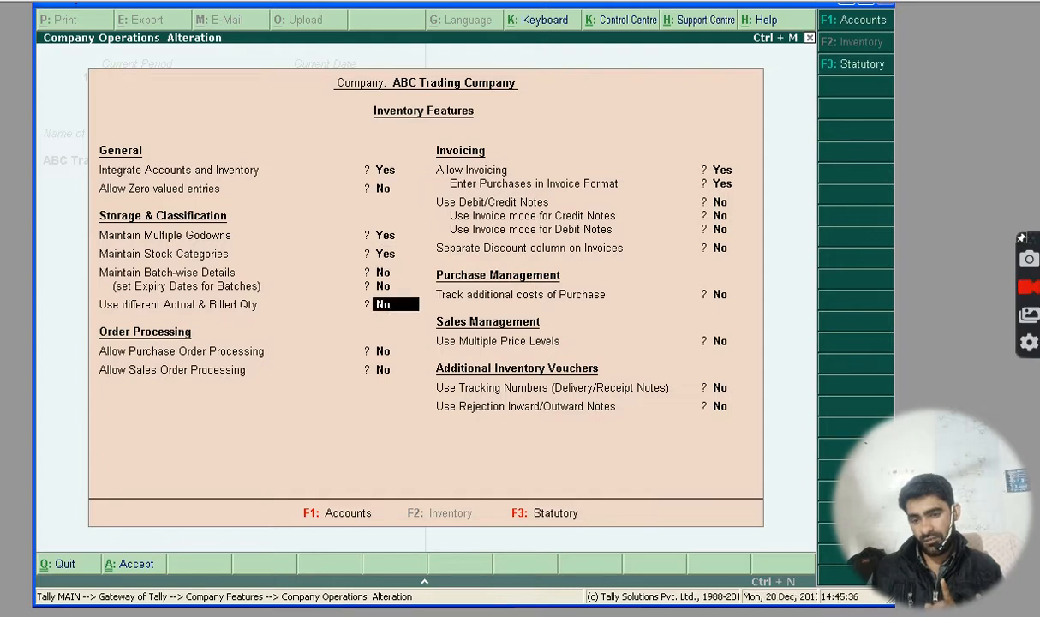
key("Return")
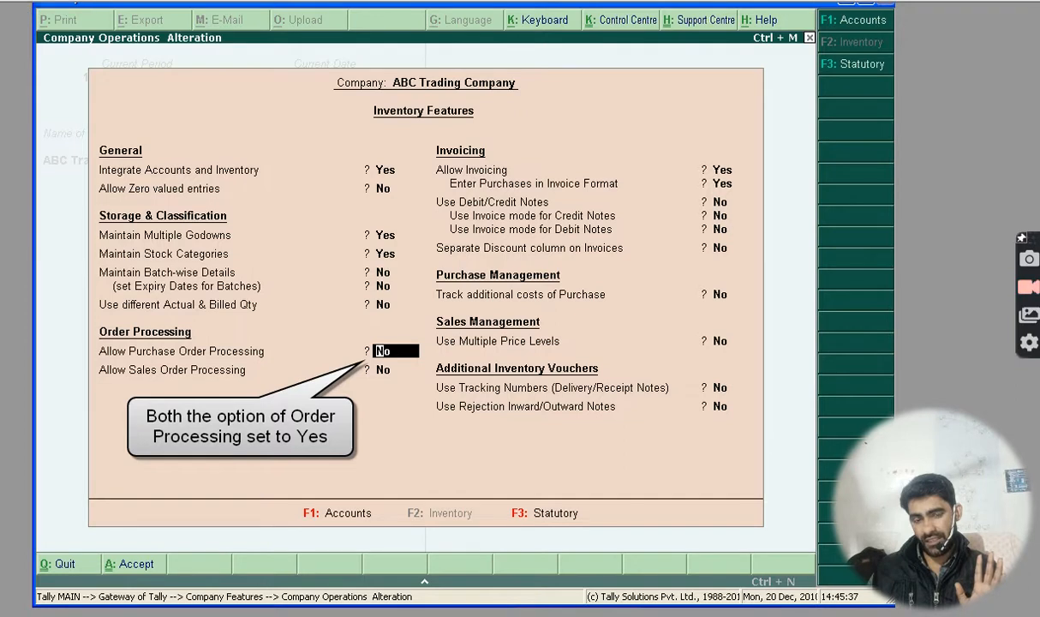
type("yes")
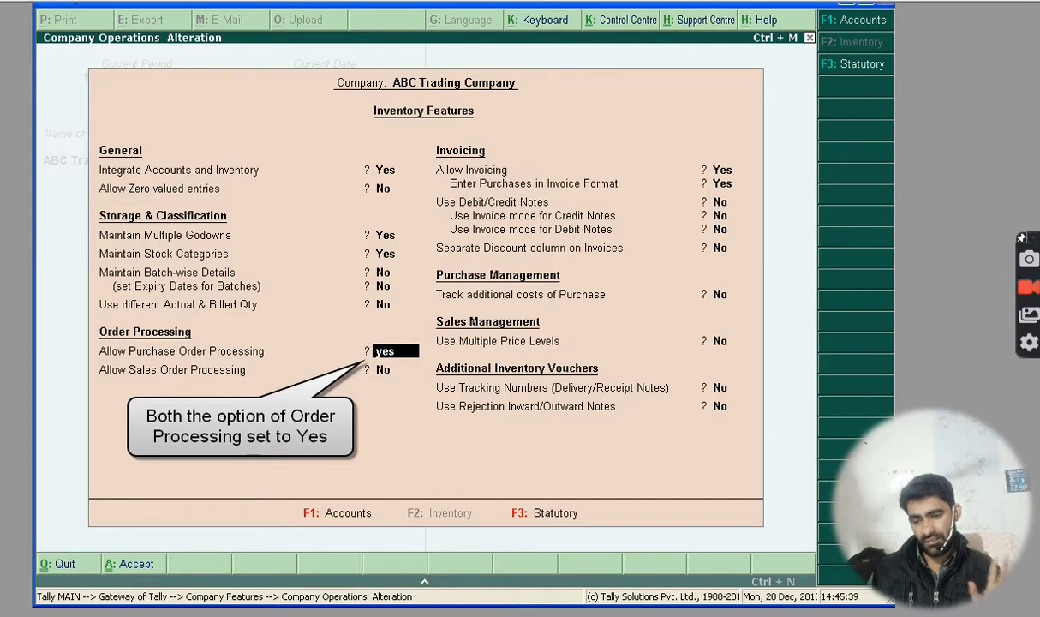
key("Return")
Step: Set Allow Sales Order Processing to Yes, accept the inventory features and return to the Gateway of Tally
type("yes")
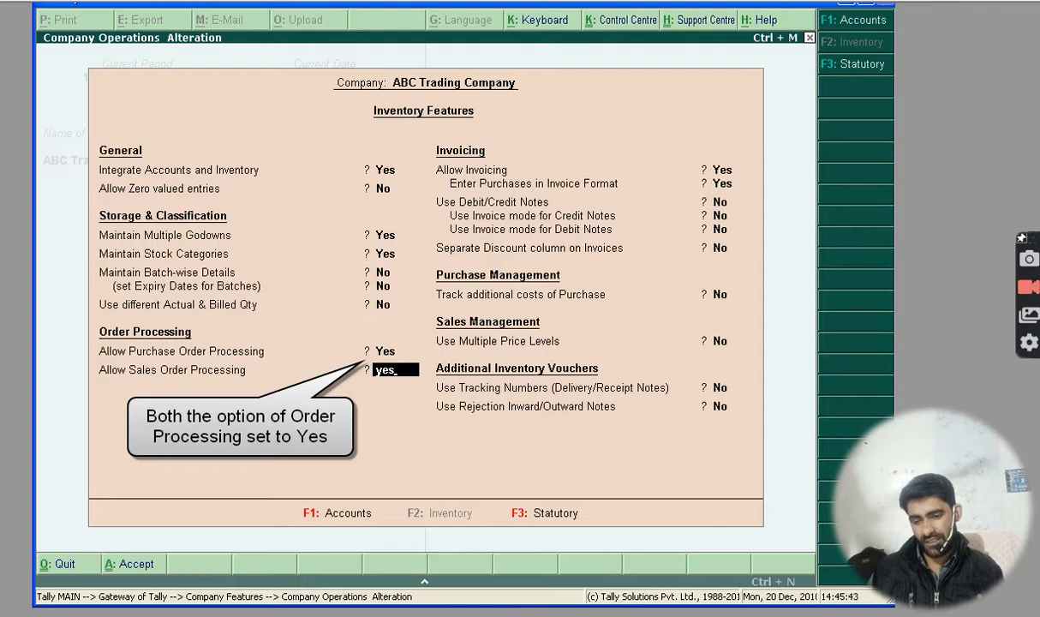
key("Return")
key("Return")
key("Return")
key("Return")
key("Return")
key("Return")
key("Return")
key("Return")
key("Return")
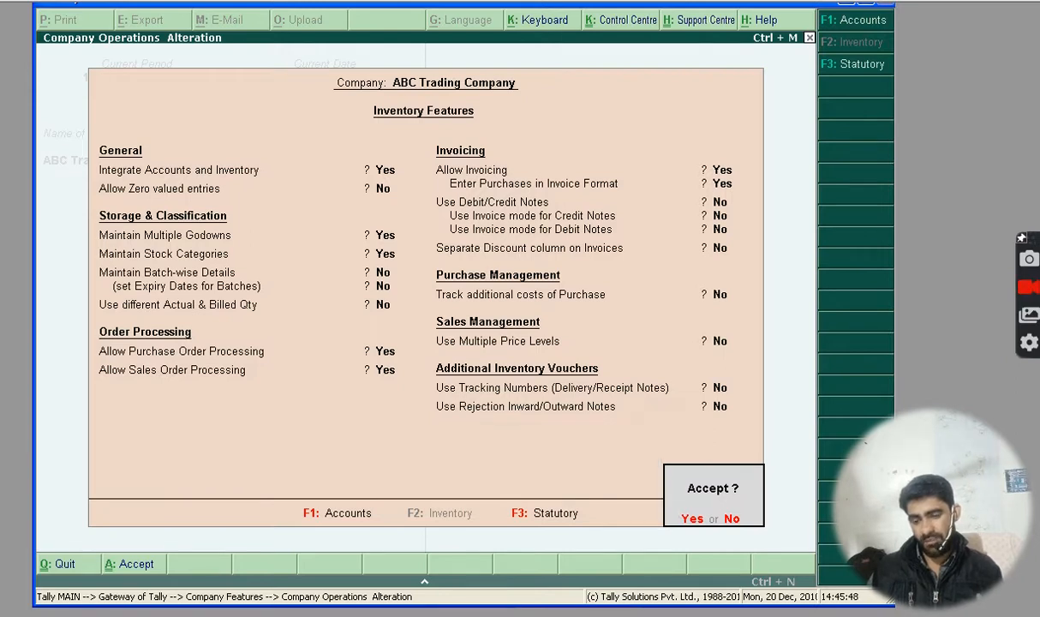
key("Return")
key("Escape")
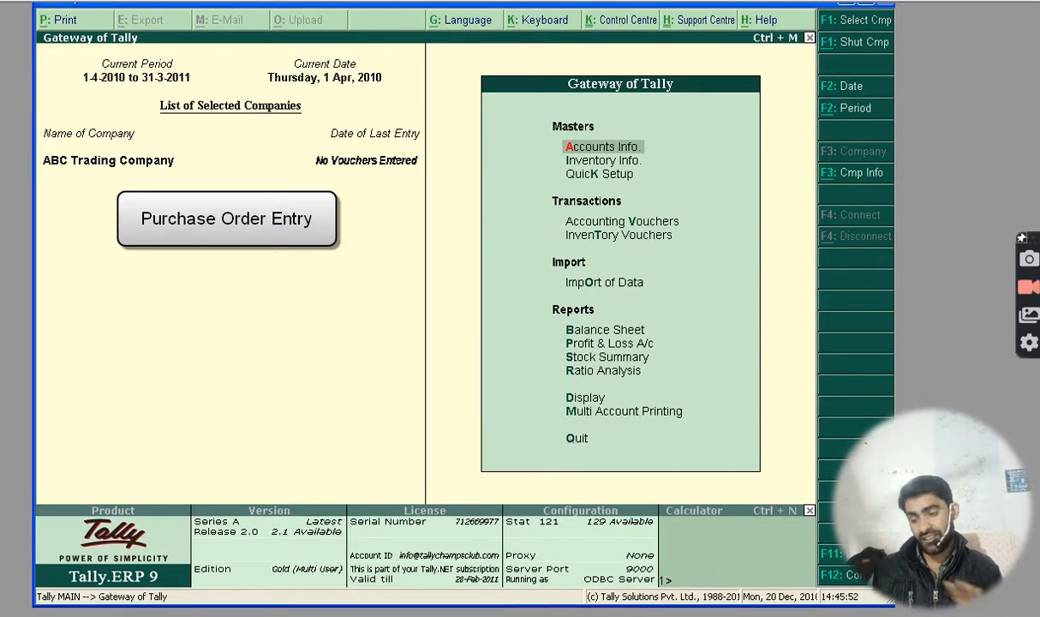
key("Down")
key("Down")
key("Down")
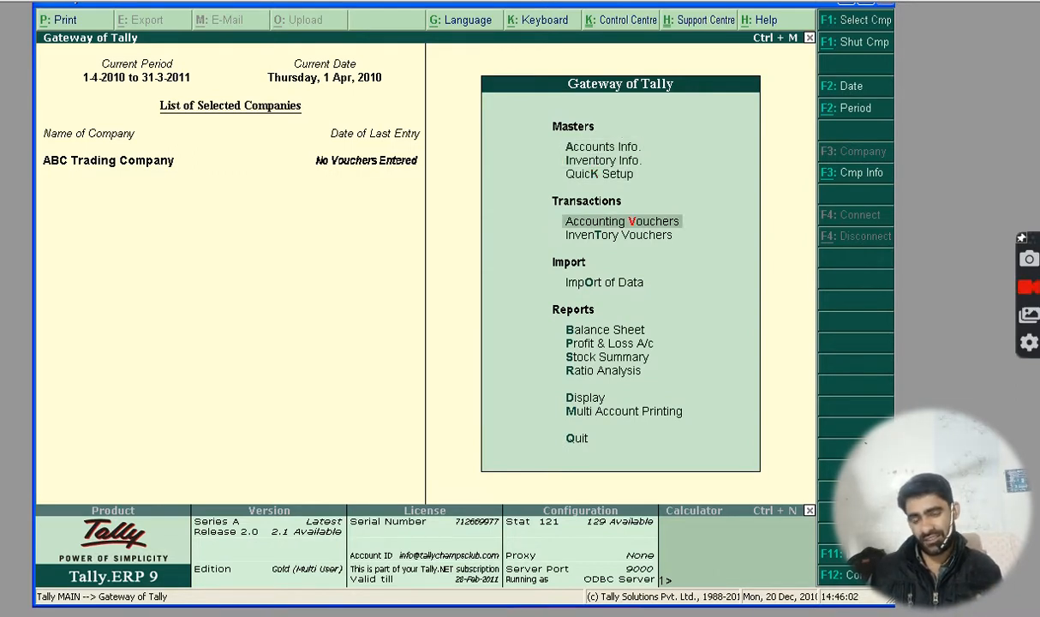
key("Down")
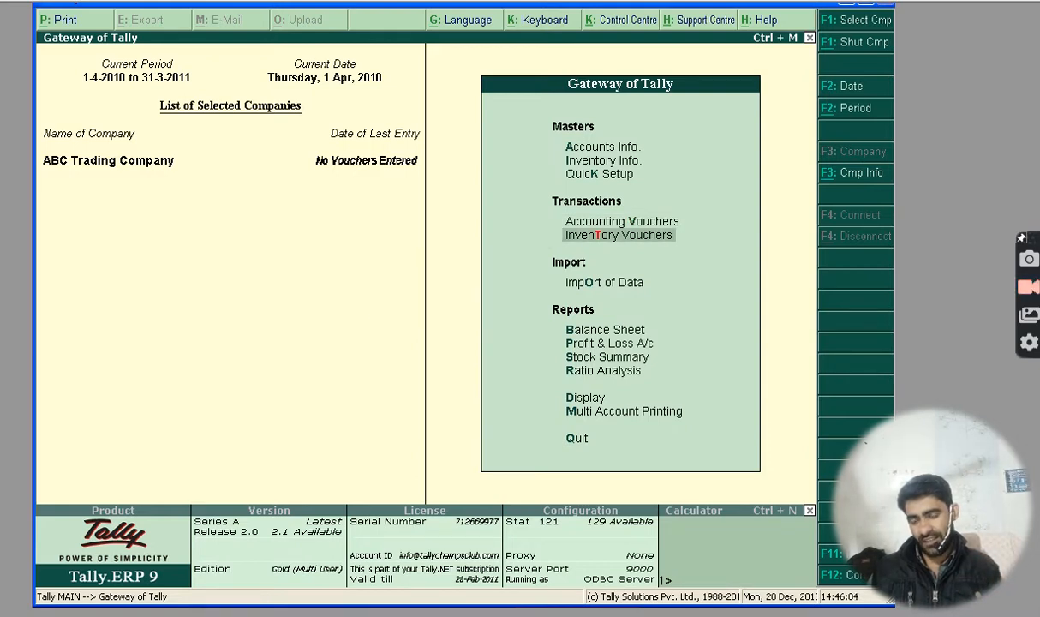
key("Return")
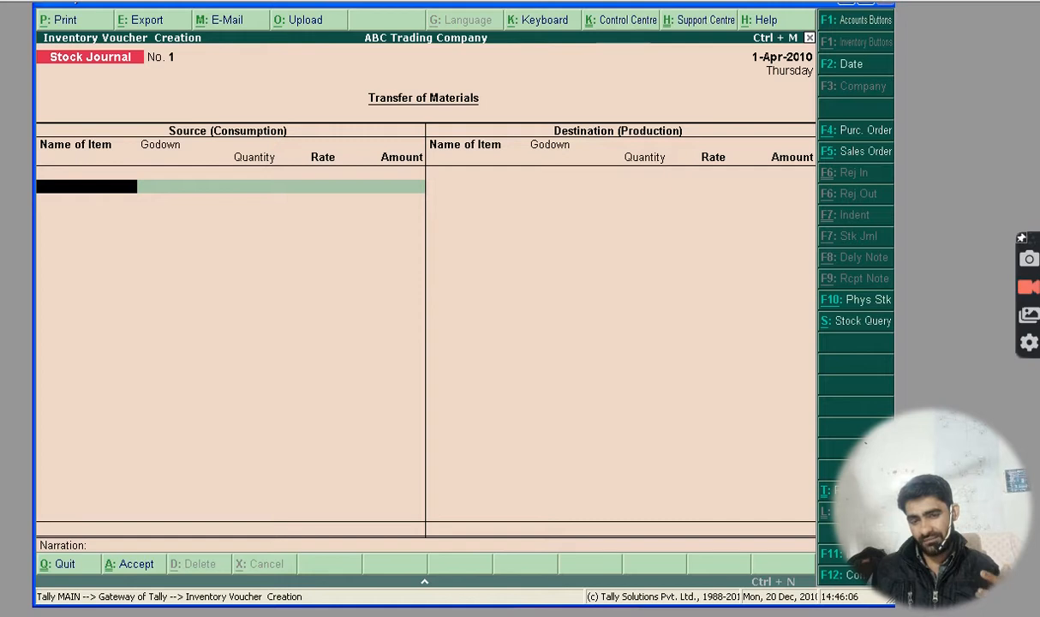
left_click(853, 134)
left_click(853, 65)
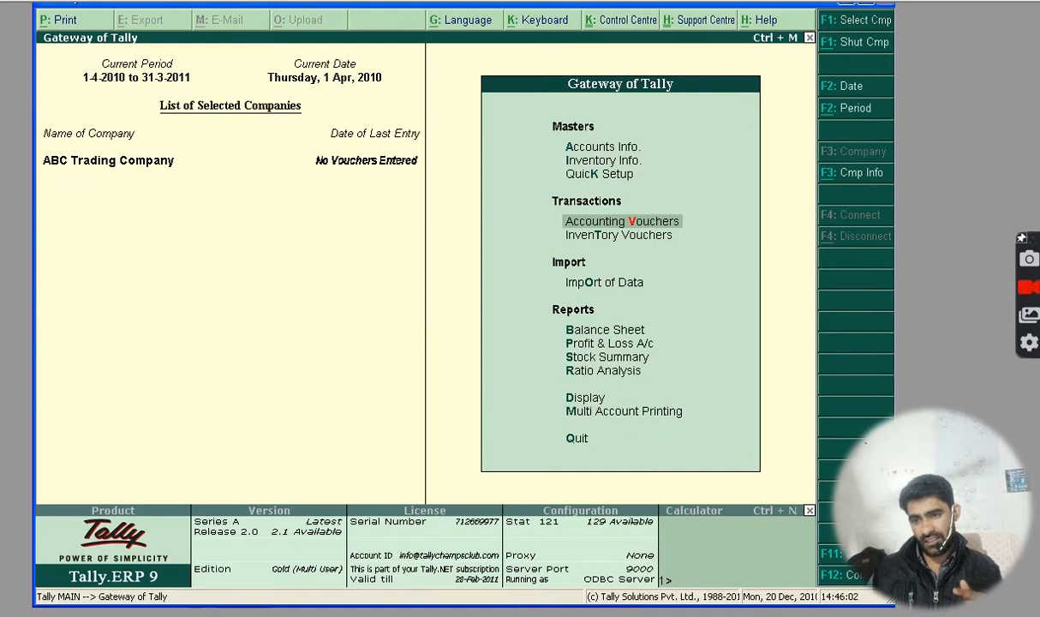
Step: Start a purchase order under the inventory vouchers and set its voucher date to 10-04-2010
key("Down")
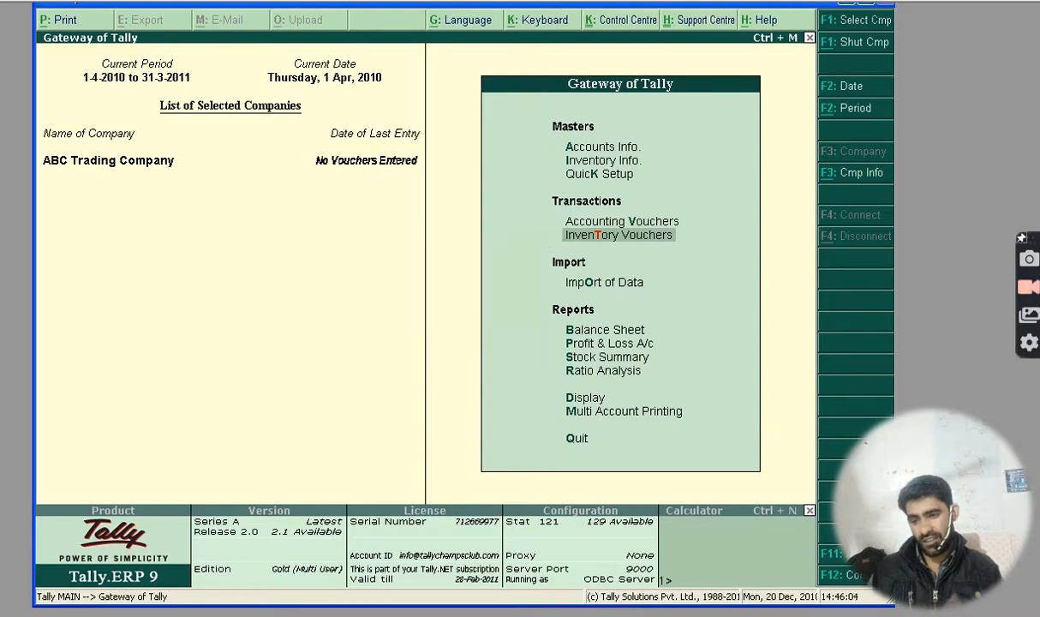
key("Return")
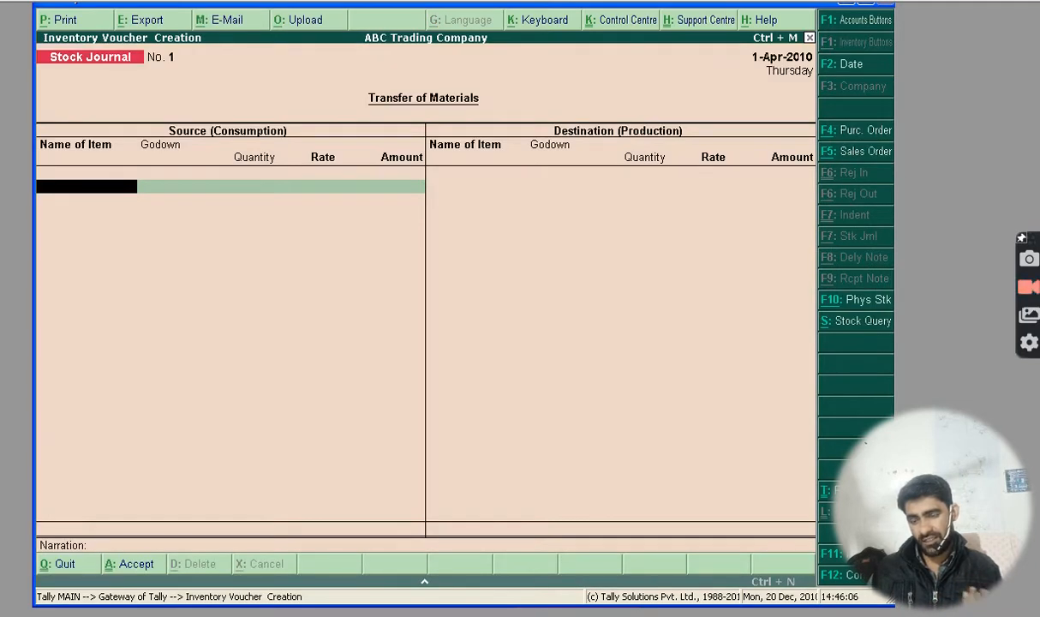
left_click(852, 134)
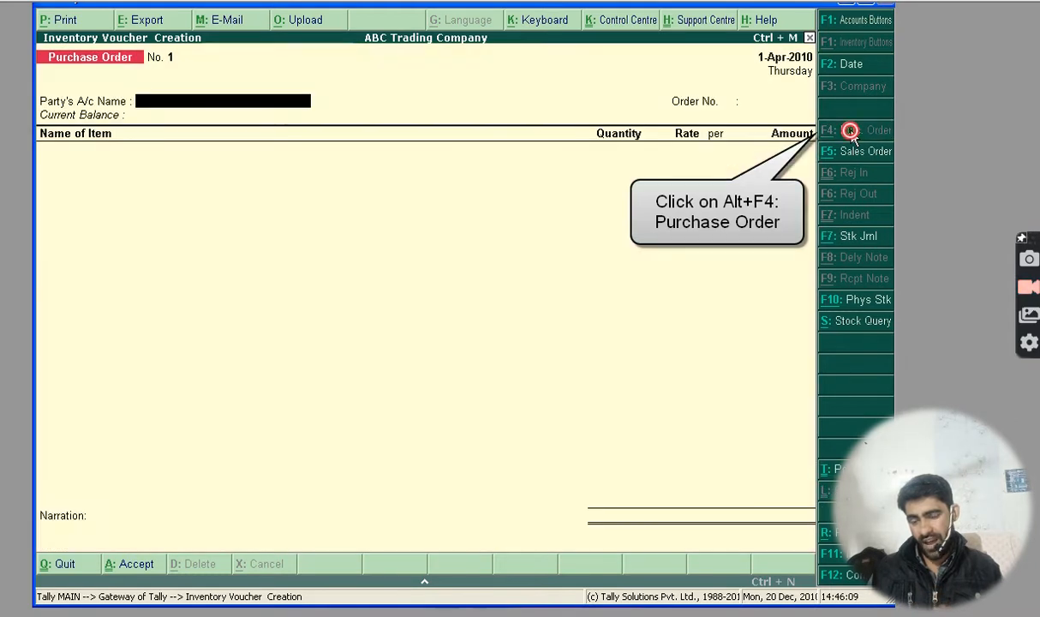
left_click(853, 66)
type("10-0")
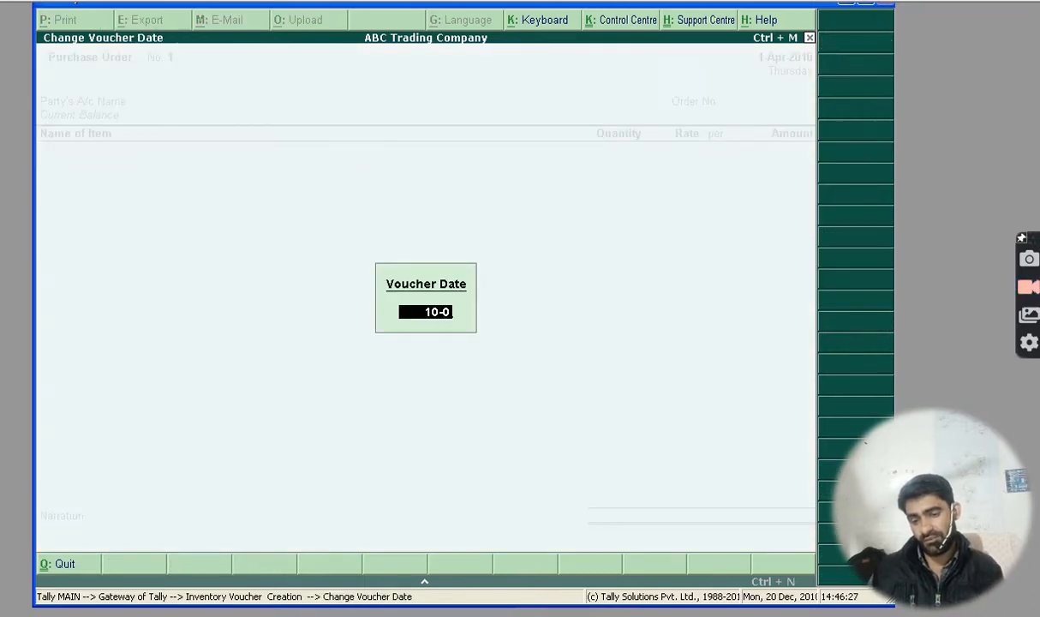
type("4-2010")
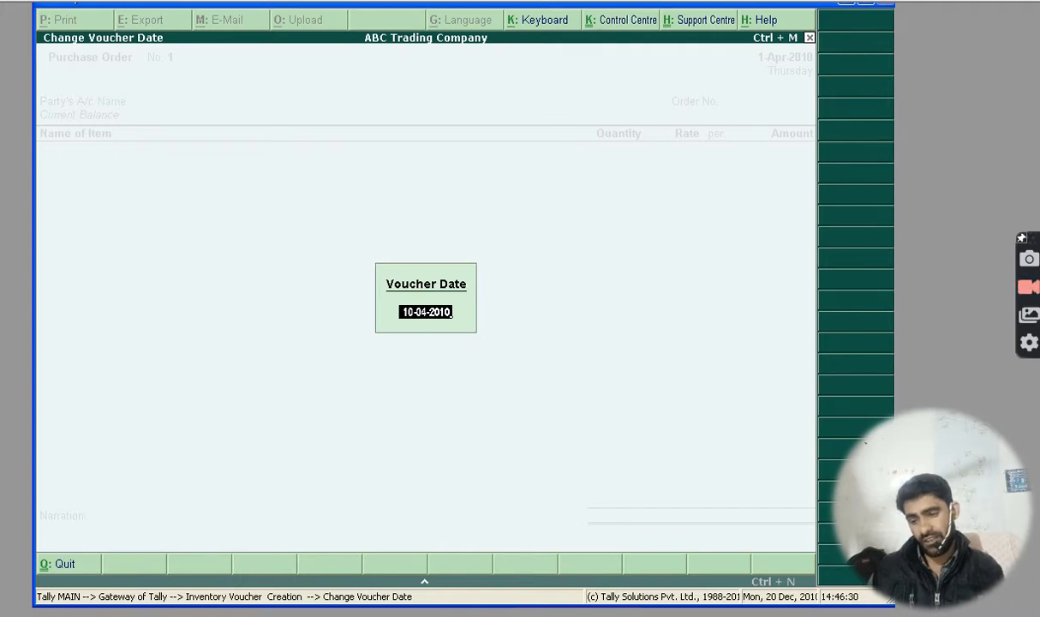
key("Return")
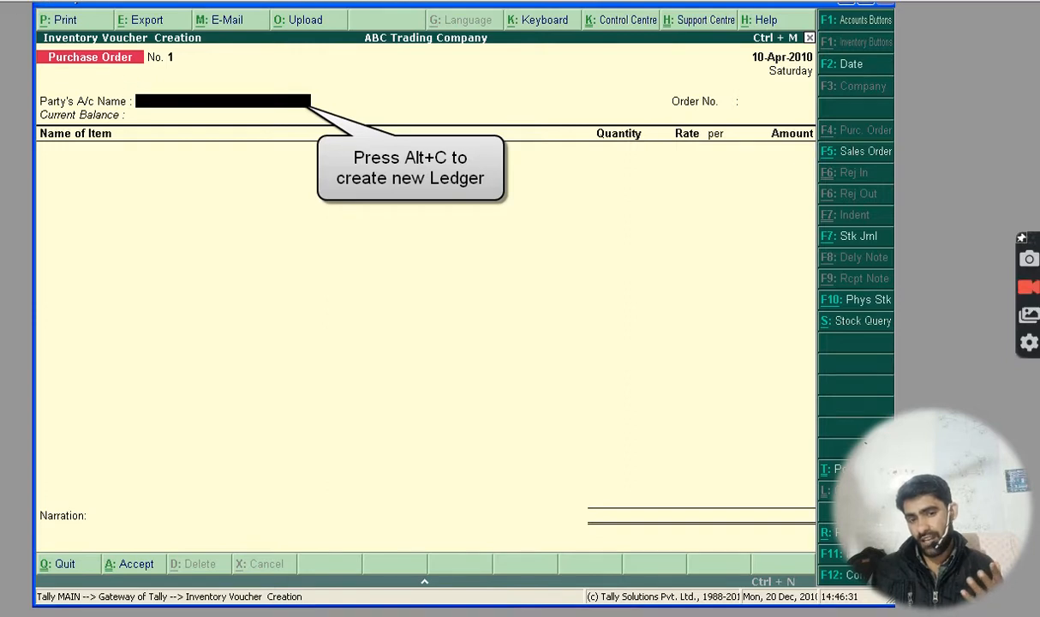
Step: Create a new party ledger named Overseas Telecommunication under the Sundry Creditors group from within the purchase order
key("alt+c")
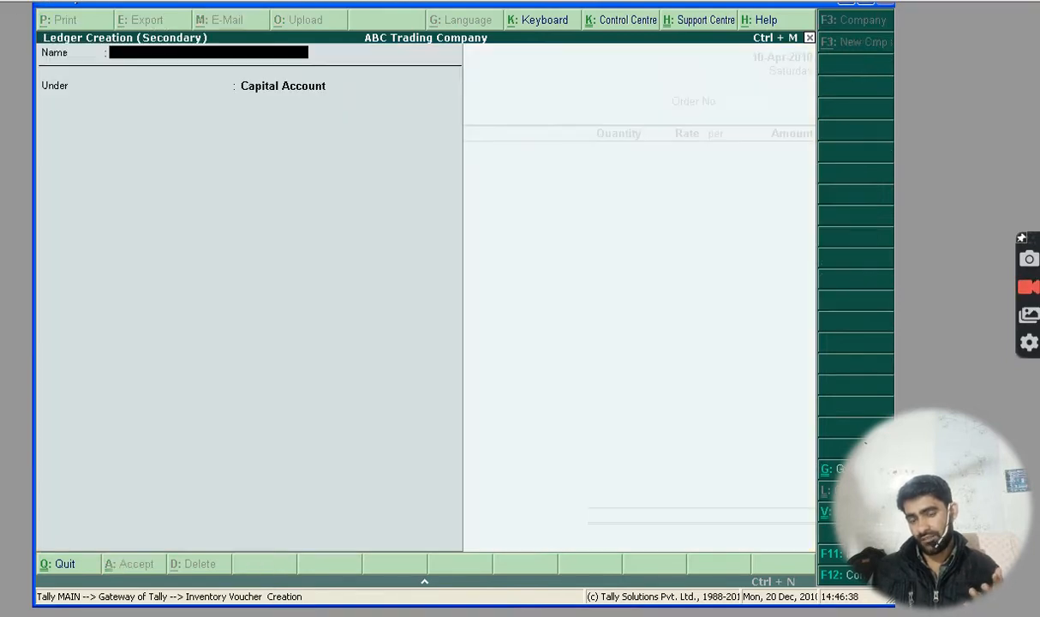
type("Overseas Telecommunication")
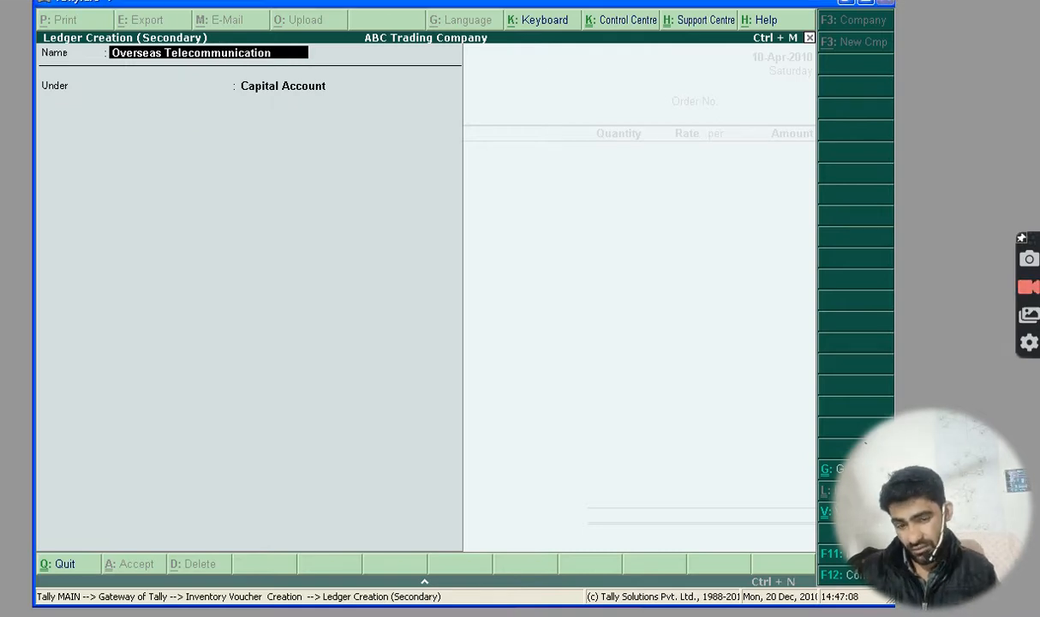
key("Return")
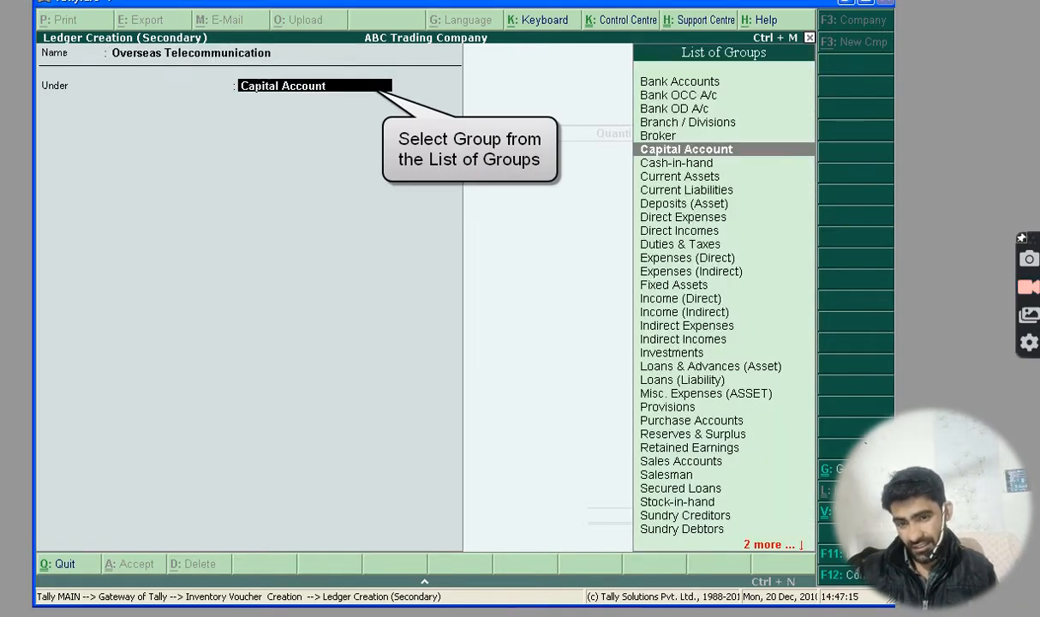
type("S")
key("Down")
key("Down")
key("Down")
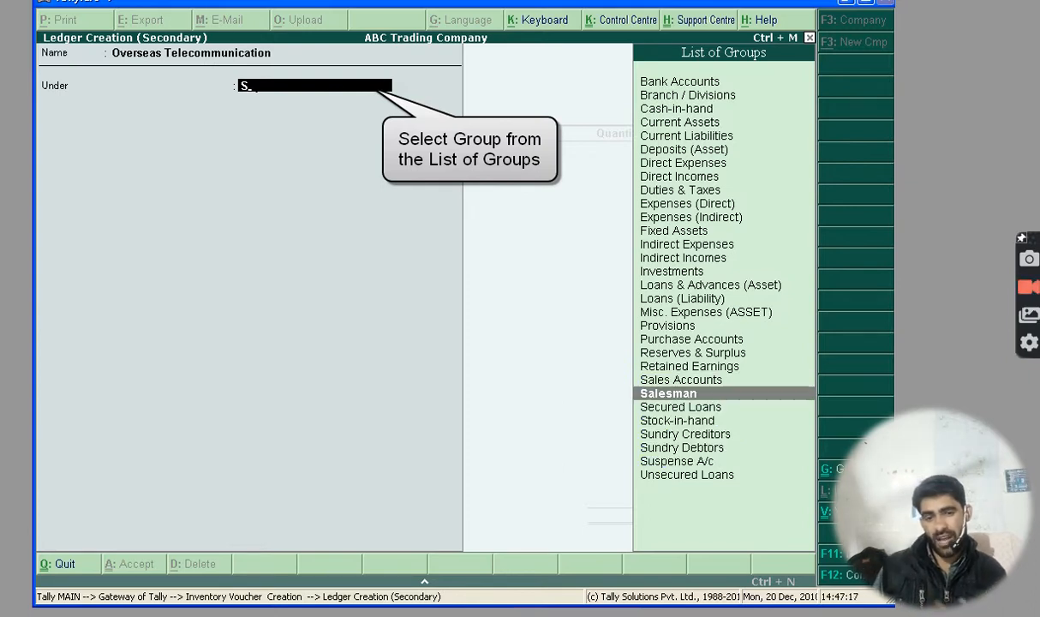
key("Down")
key("Down")
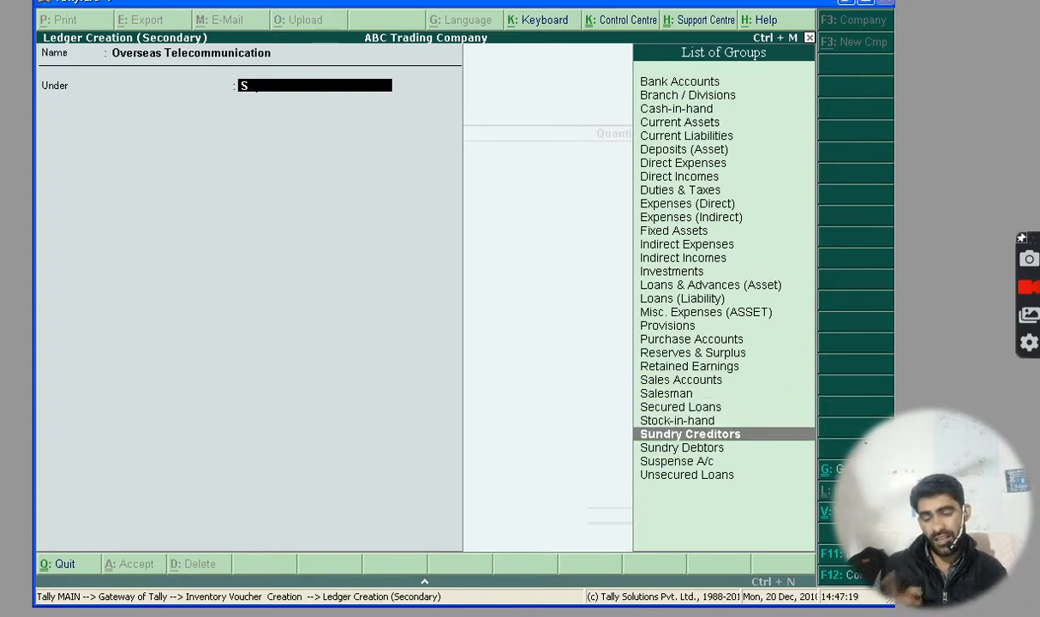
key("Return")
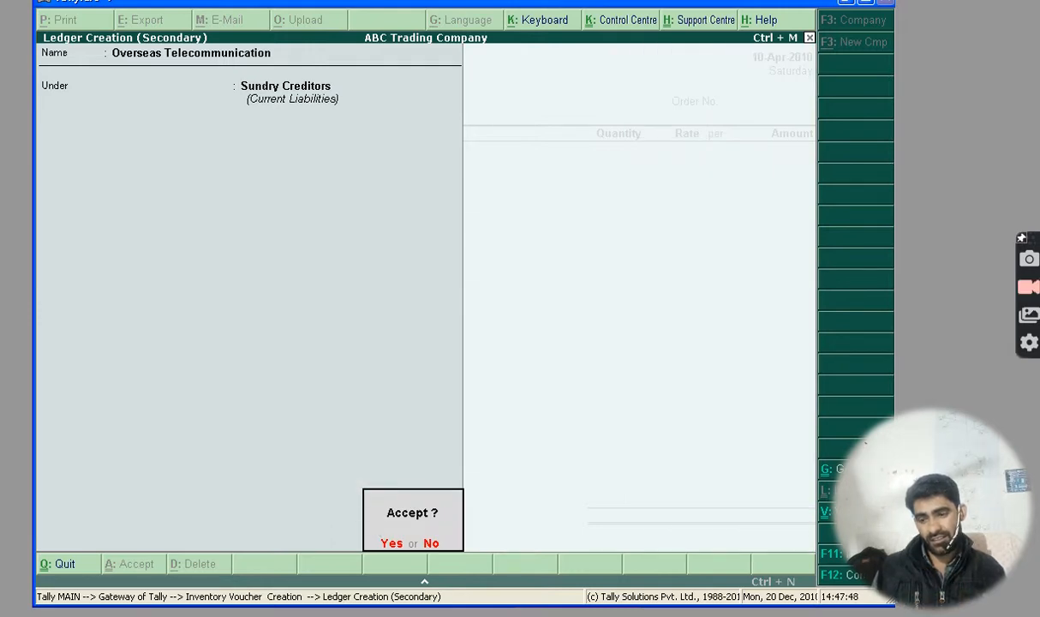
type("y")
Step: Choose Overseas Telecommunication as the purchase order's party account and enter the order number
type("O")
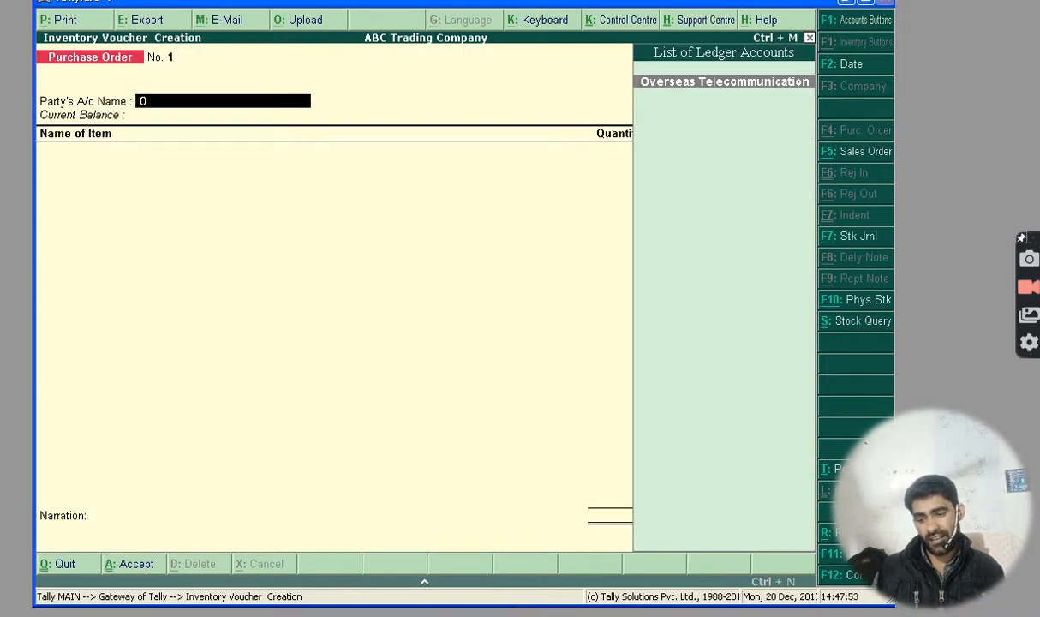
key("Return")
type("PO/001")
key("Return")
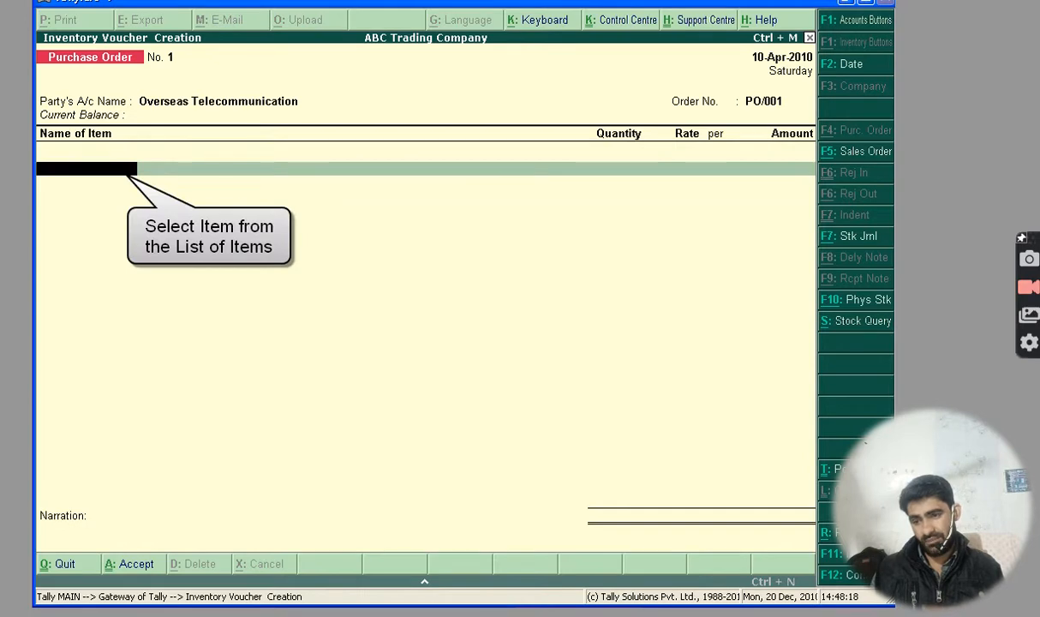
Step: Add Nokia 1202 to the purchase order, due on 20-04-2010, and allocate it to Storage Godowns
type("N")
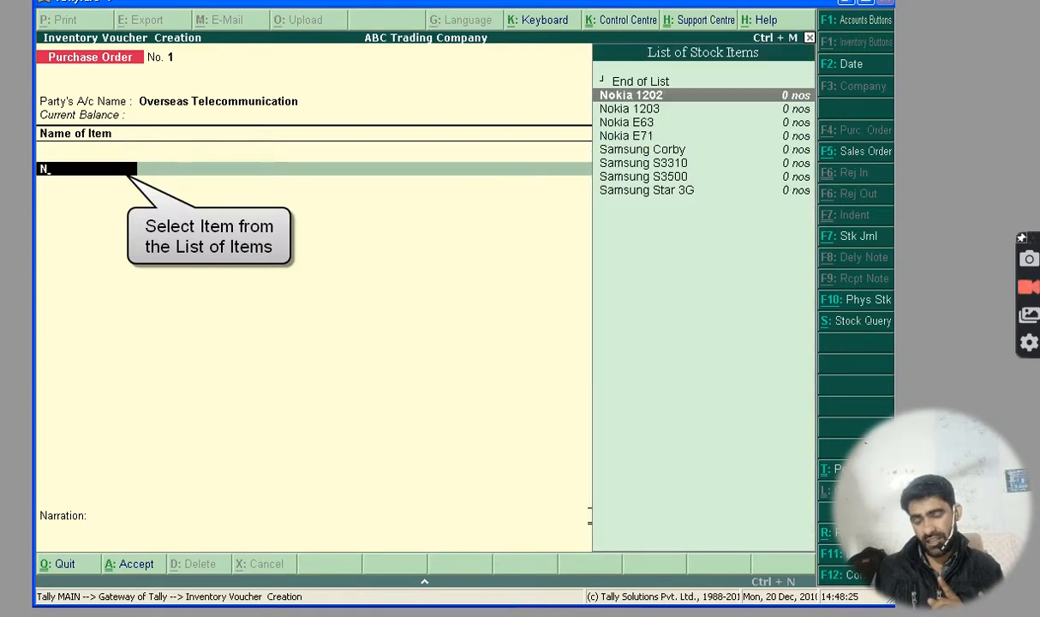
key("Return")
type("20-04-2010")
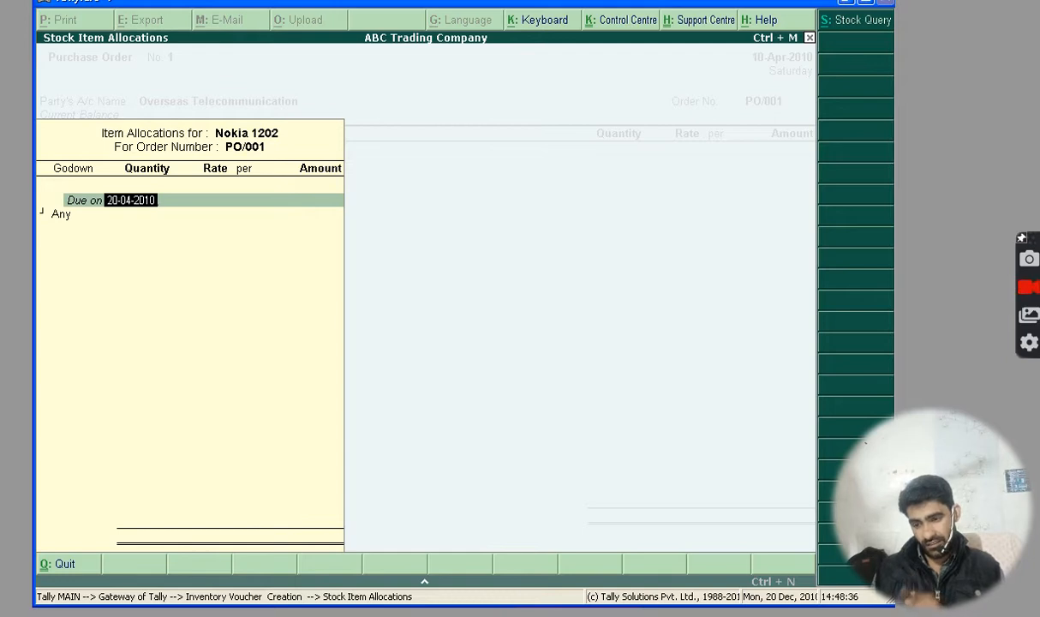
key("Return")
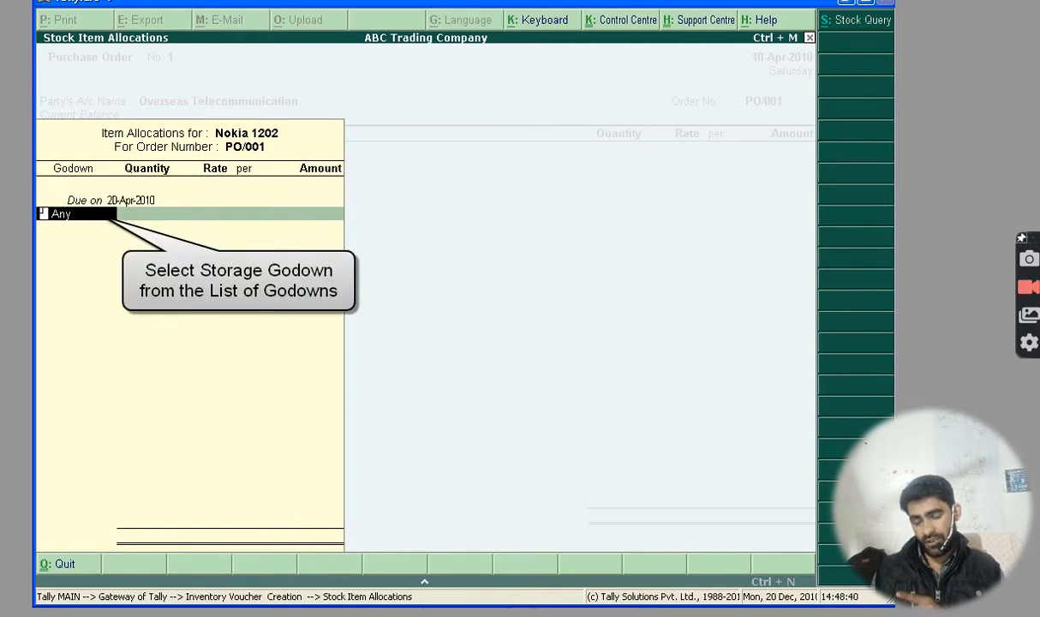
type("S")
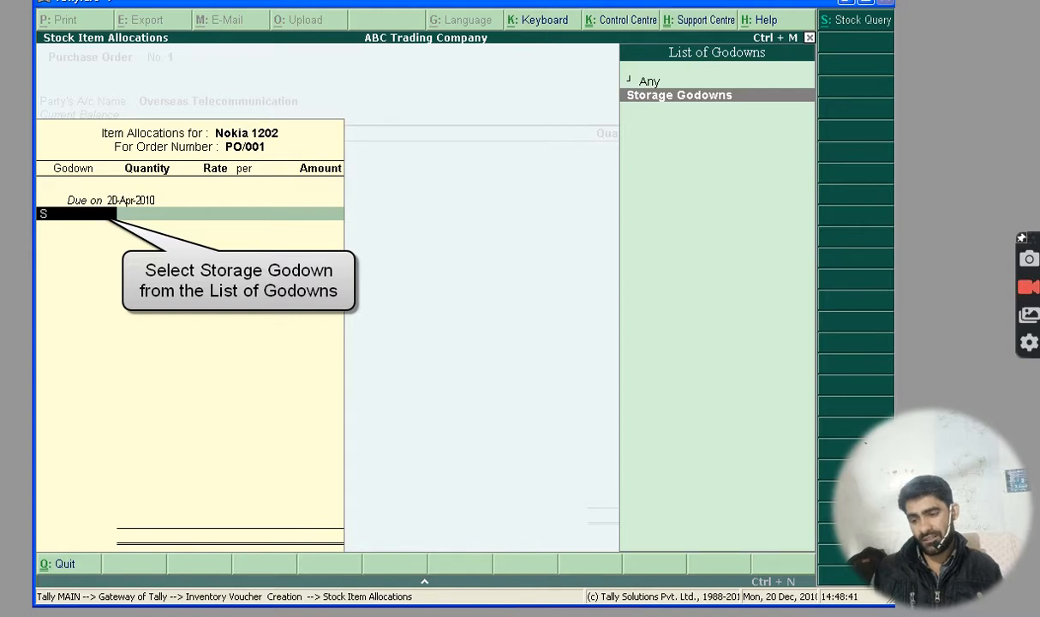
key("Return")
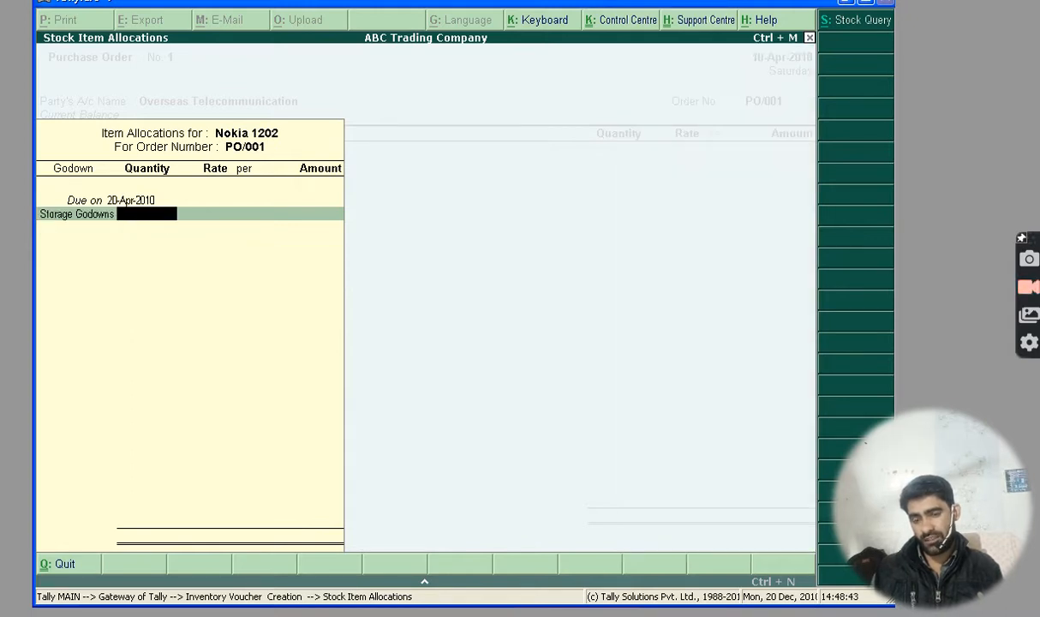
Step: Enter a quantity of 10 nos at a rate of 1250 for Nokia 1202 and finish its item allocation
type("10")
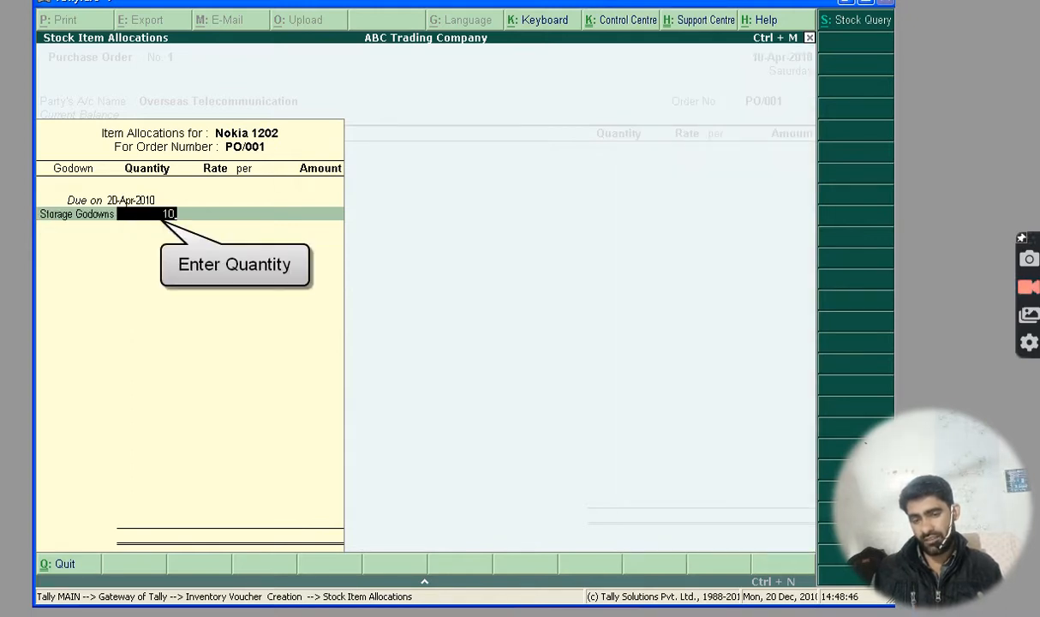
key("Return")
type("1250")
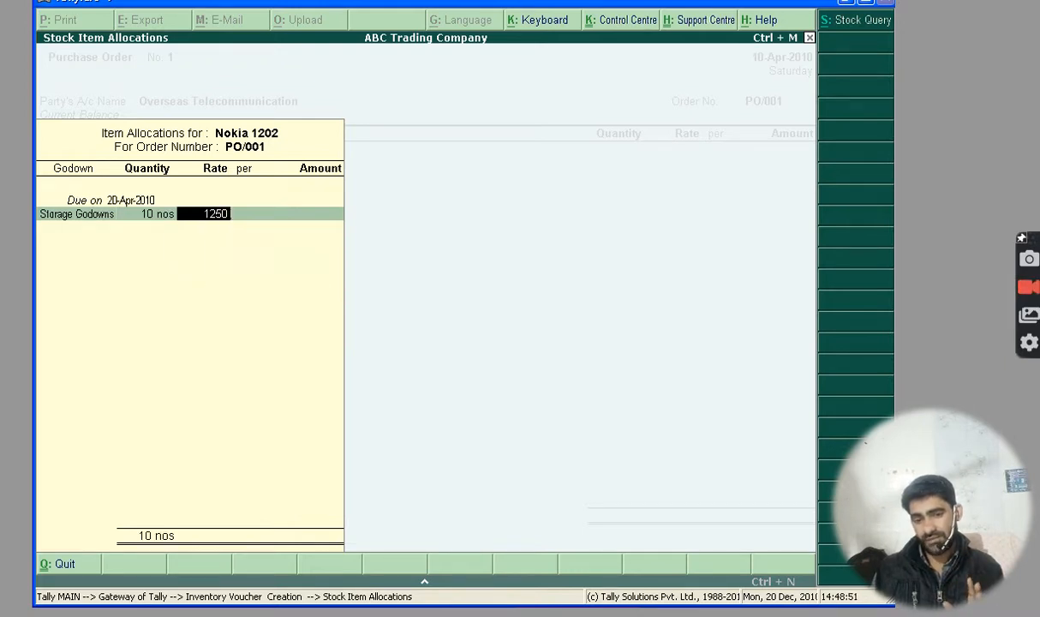
key("Return")
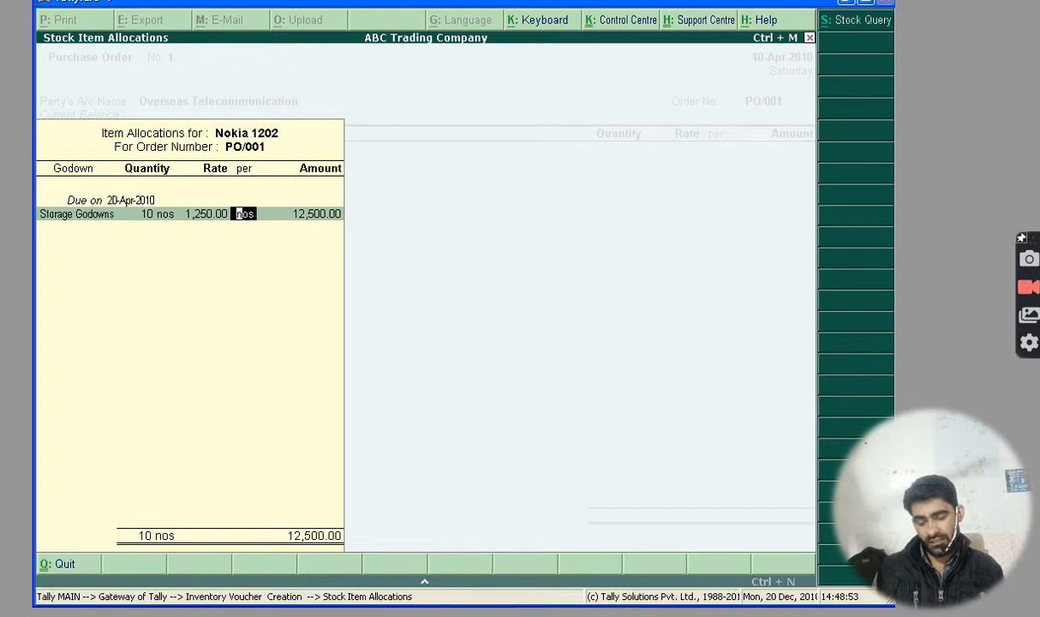
key("Return")
key("Return")
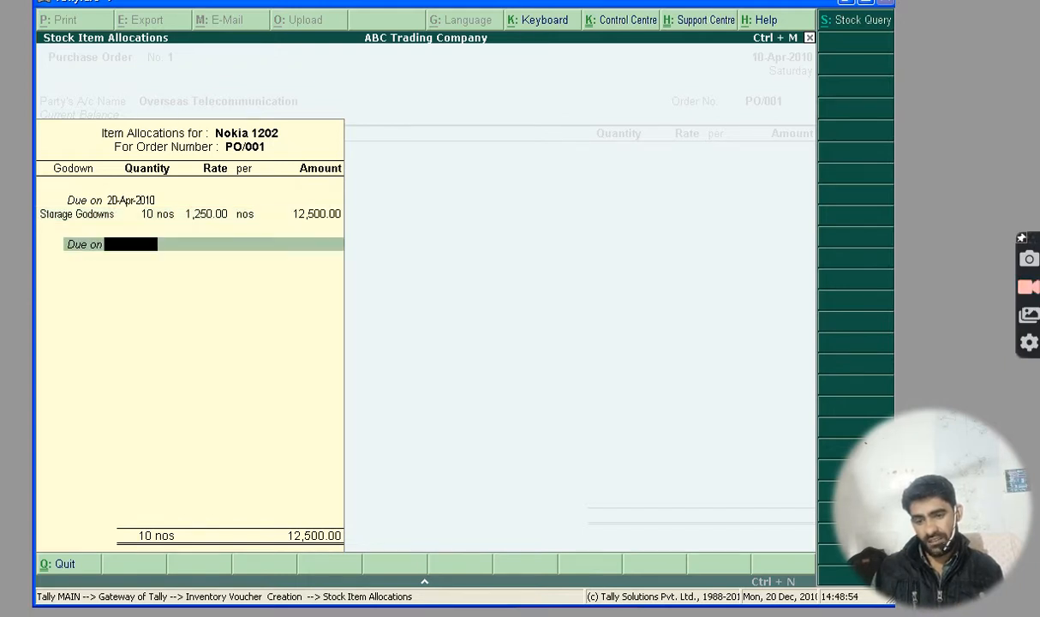
key("Return")
Step: Assign the Nokia 1202 amount to the Purchase@4% ledger and accept its accounting details
key("Return")
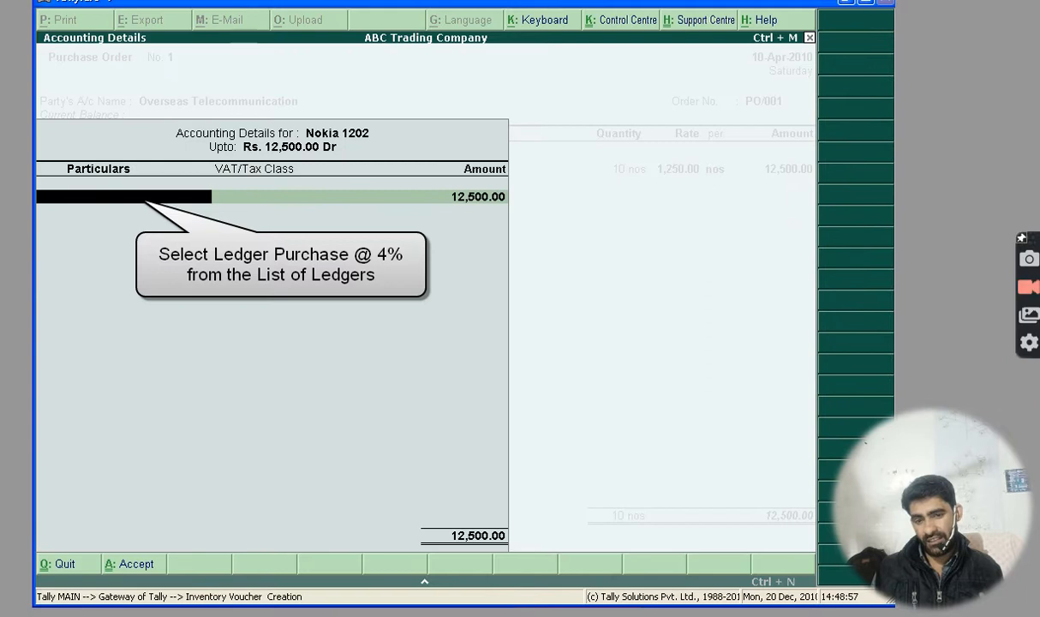
type("P")
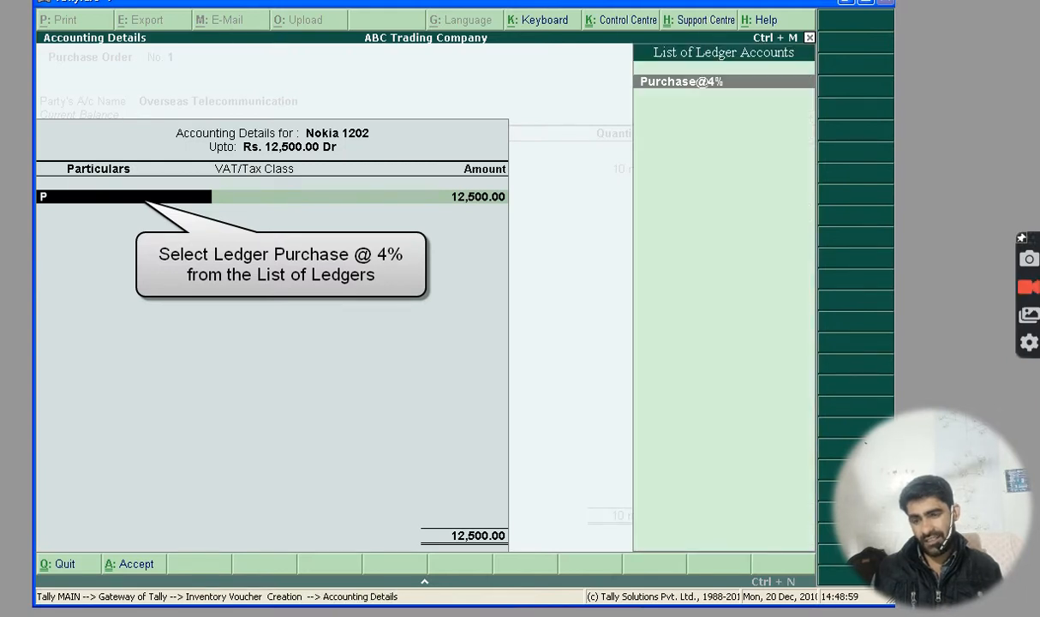
key("Return")
key("Return")
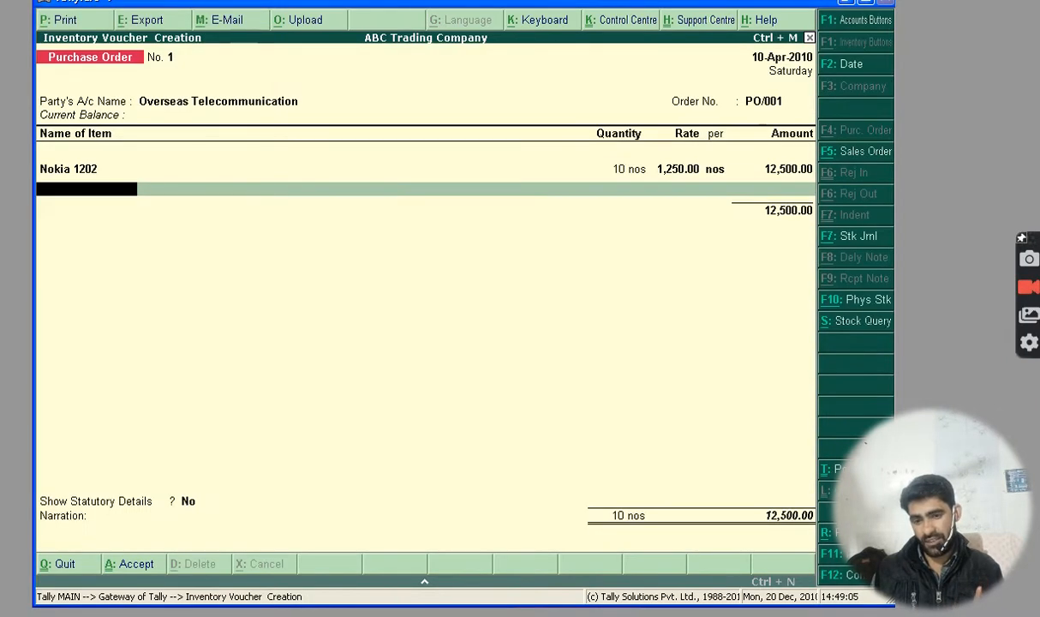
Step: Add Nokia 1203 as the second item, due on 20-04-2010, and allocate it to Storage Godowns
type("N")
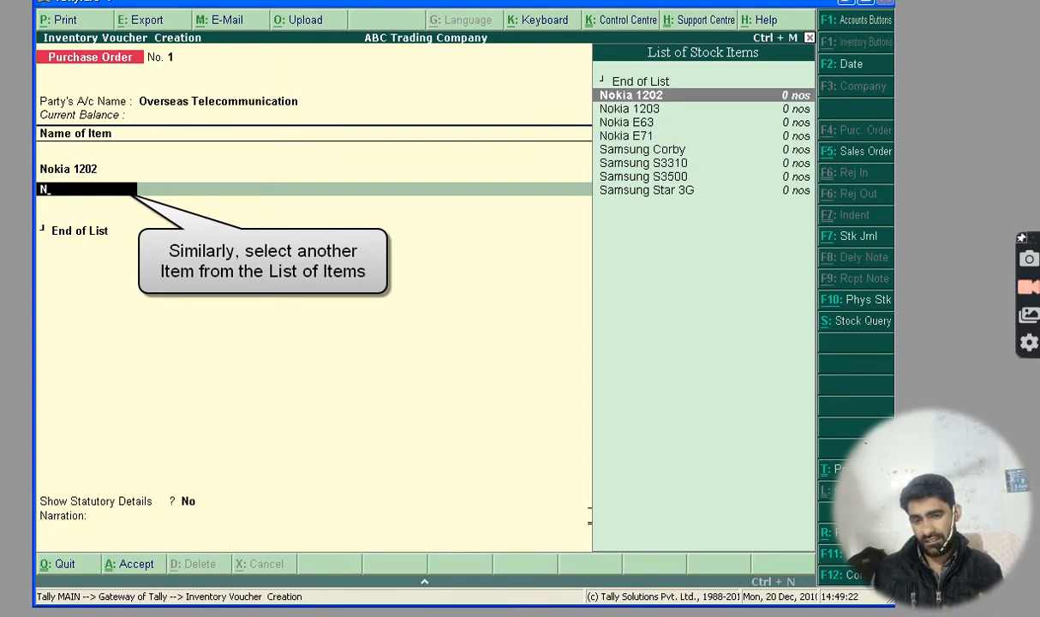
key("Down")
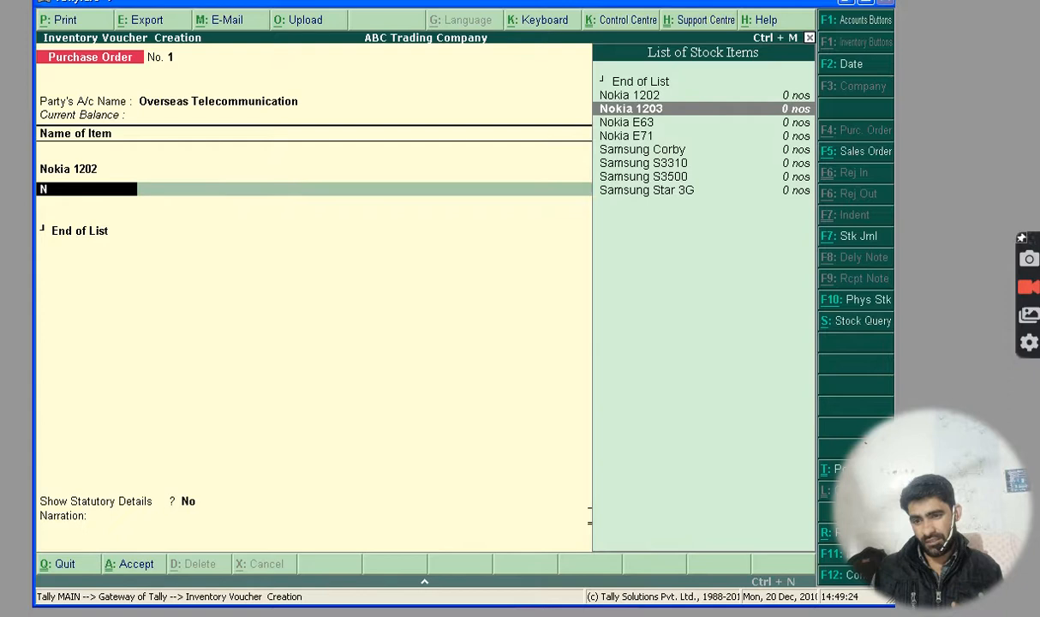
key("Return")
type("20-04-2010")
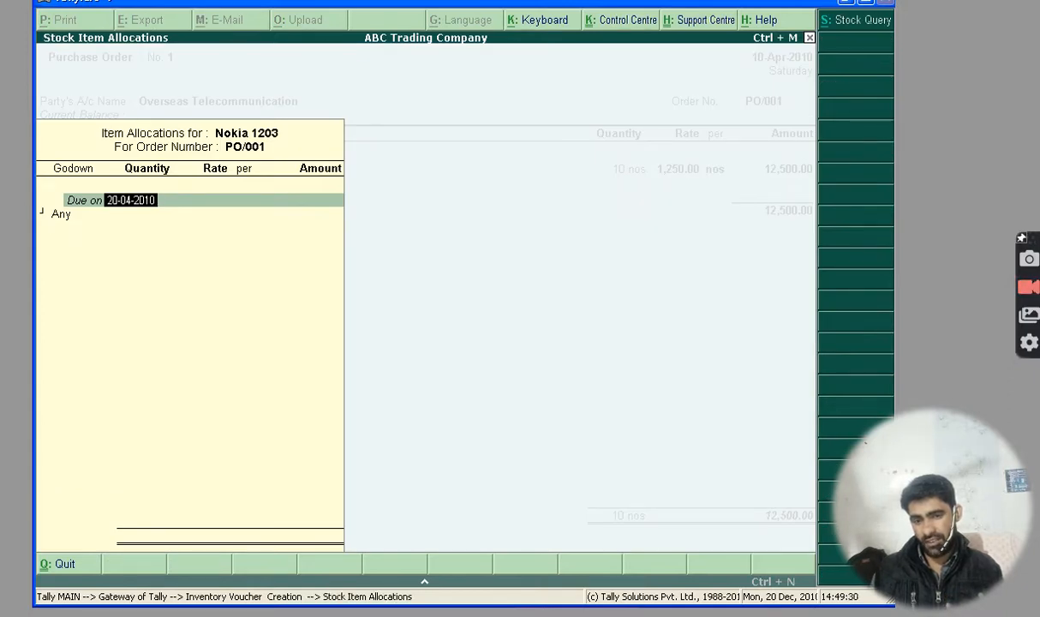
key("Return")
type("s")
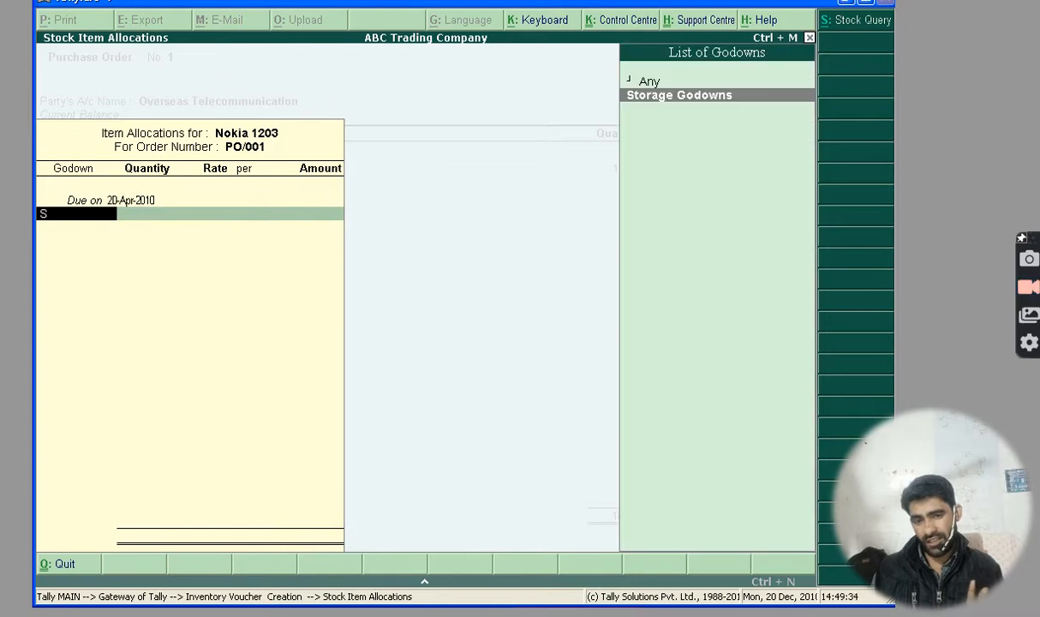
key("Return")
Step: Enter a quantity of 10 nos at a rate of 1300 for Nokia 1203 and finish its item allocation
type("10")
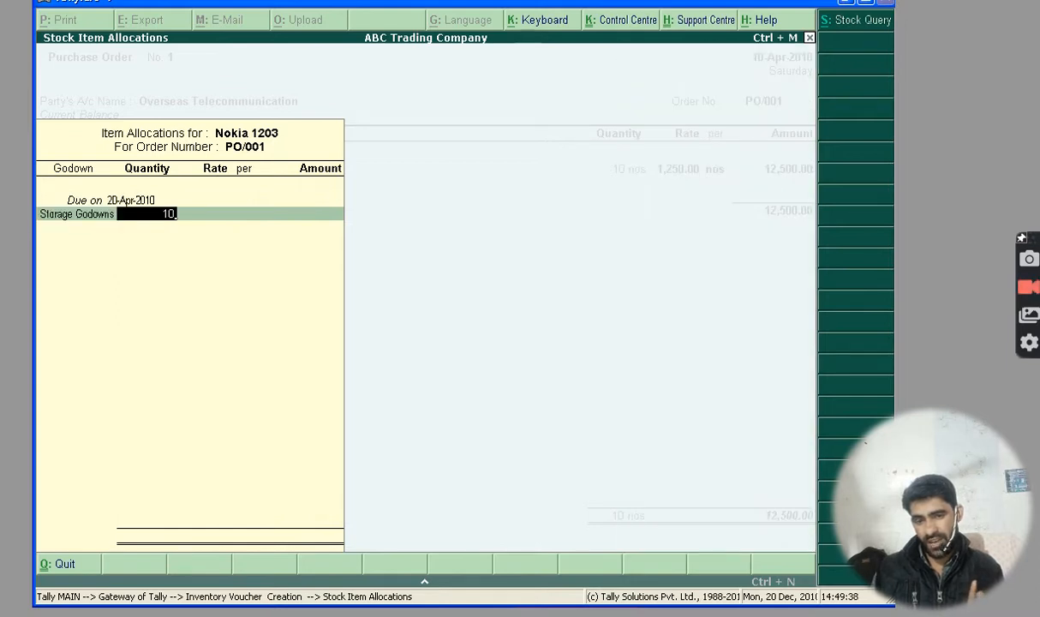
key("Return")
type("1300")
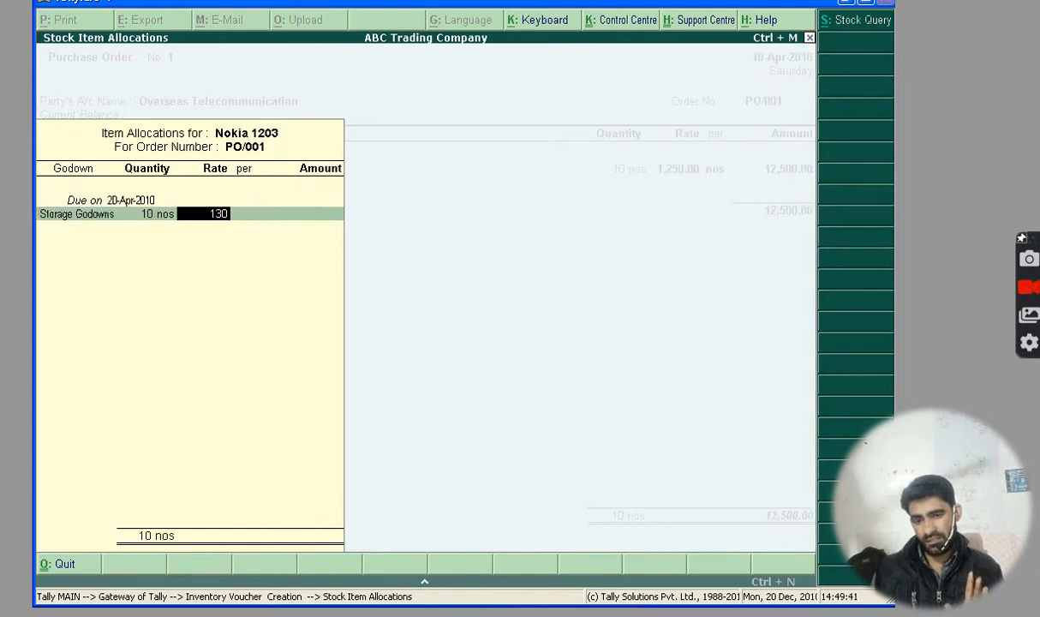
key("Return")
key("Return")
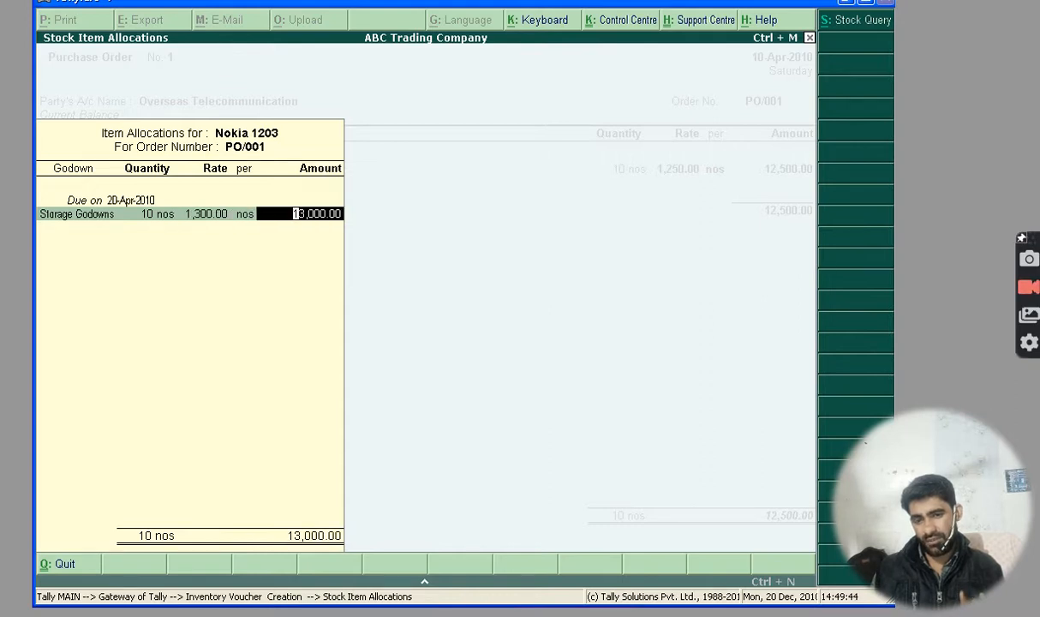
key("Return")
key("Return")
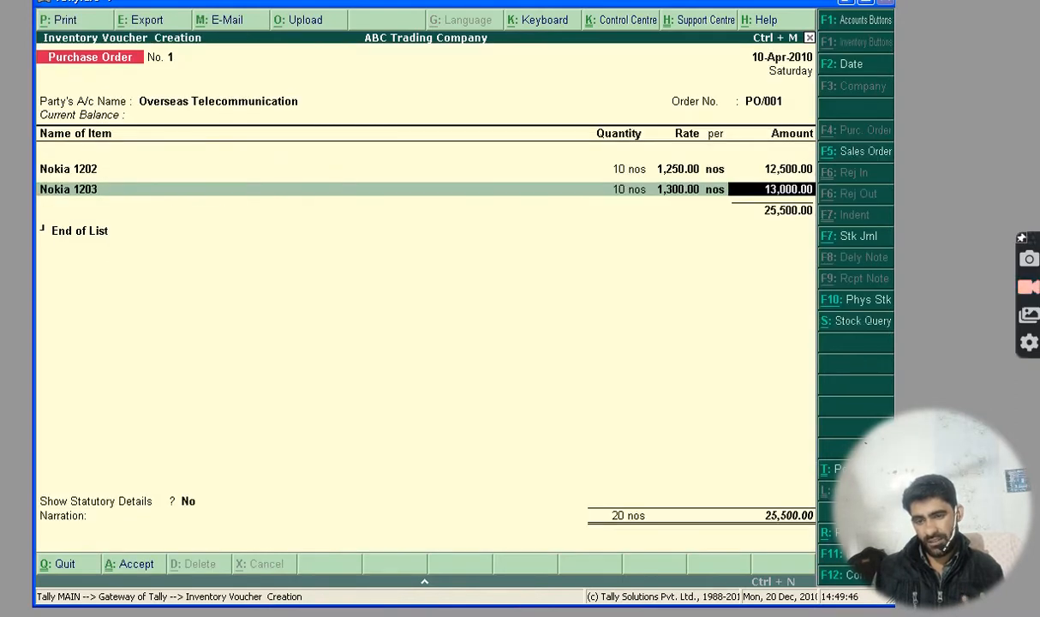
Step: Assign the Nokia 1203 amount to the Purchase@4% ledger and accept its accounting details
key("Return")
type("P")
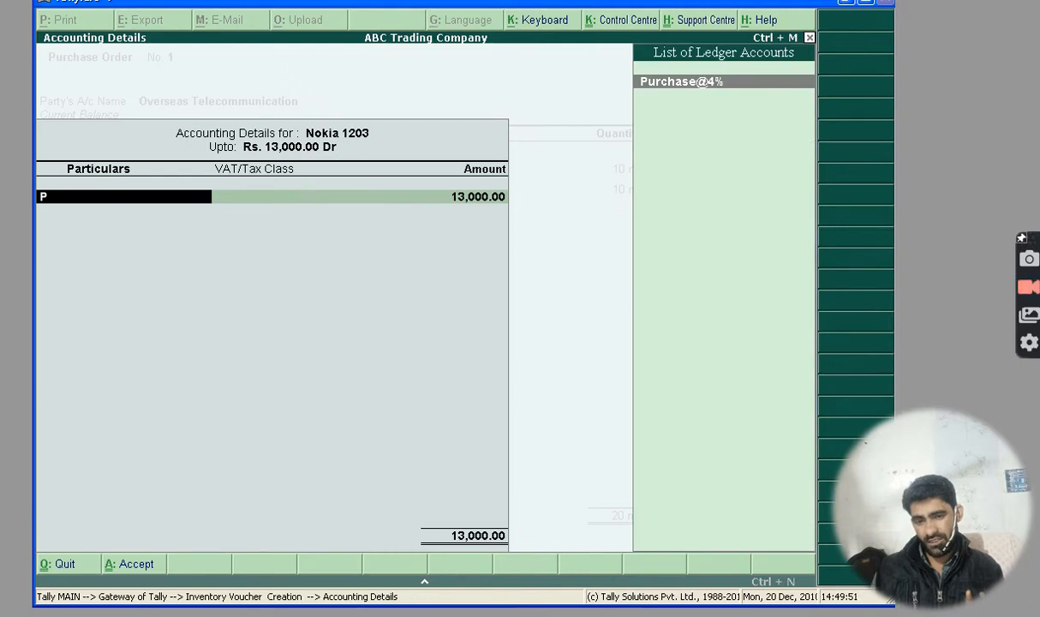
key("Return")
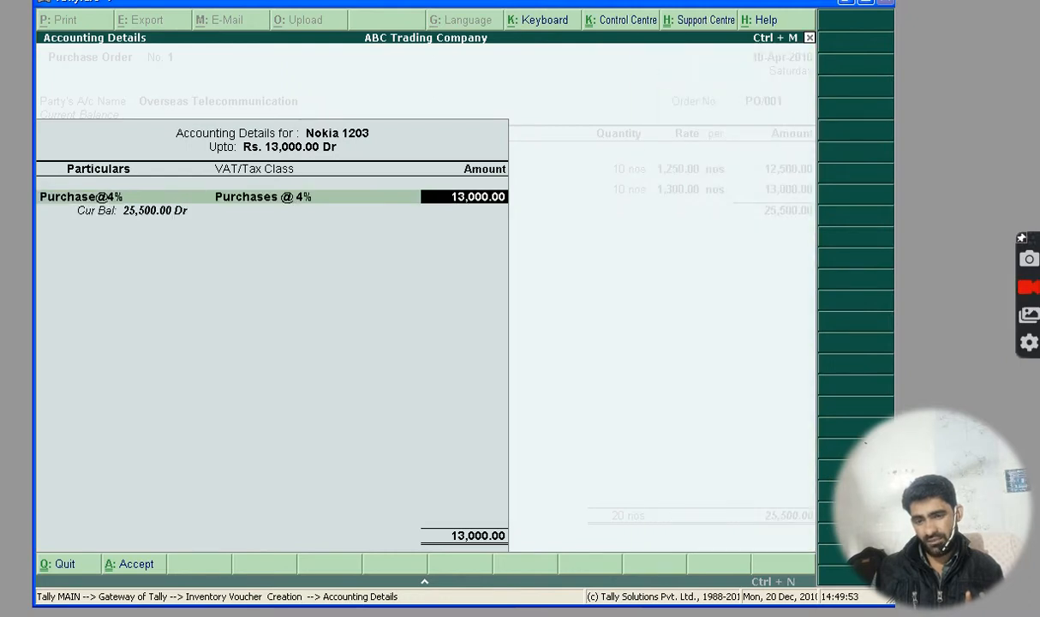
key("Return")
Step: Add Nokia E63 as the third item, due on 20-04-2010, and allocate it to Storage Godowns
type("N")
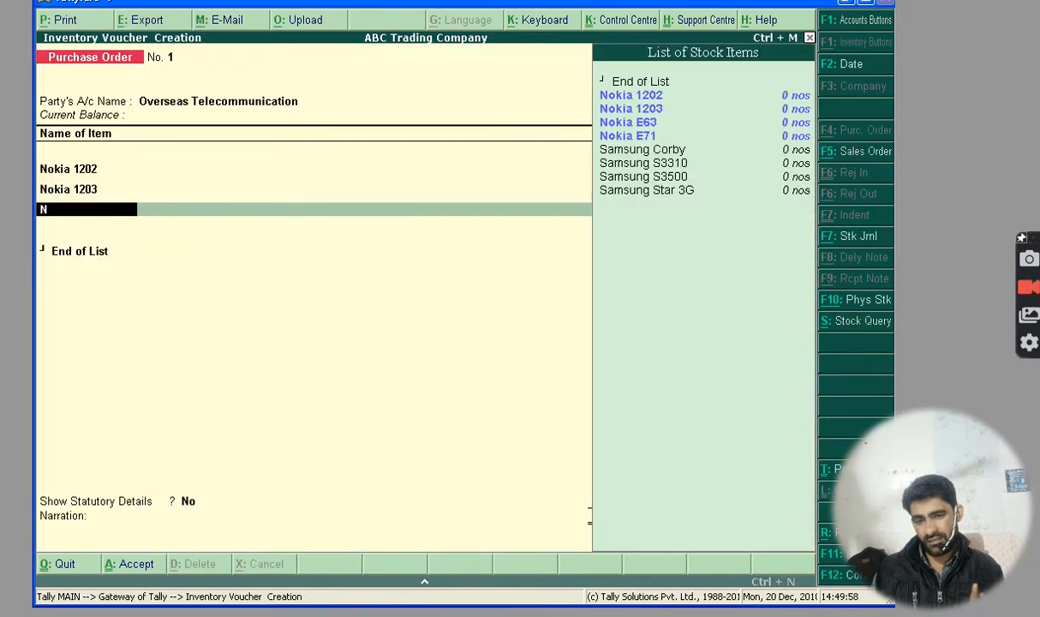
key("Down")
key("Down")
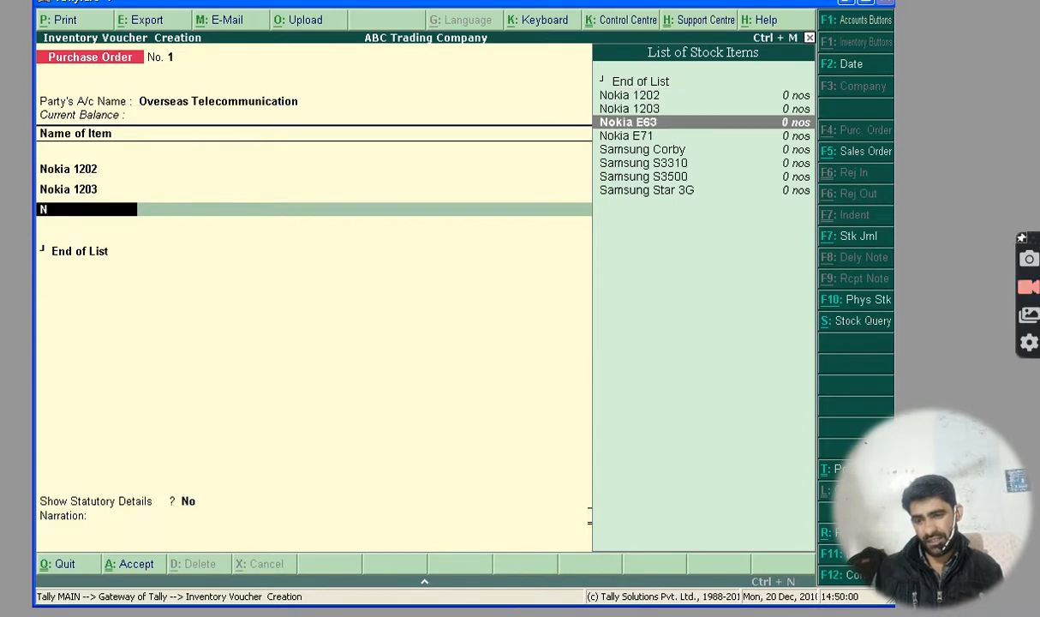
key("Return")
type("20")
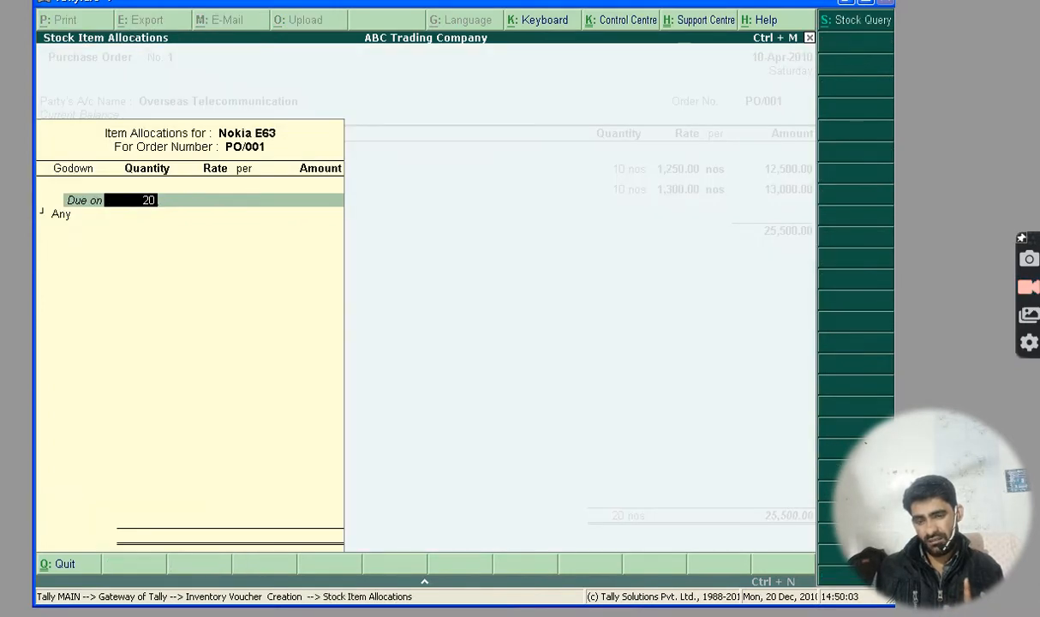
type("-04-2010")
key("Return")
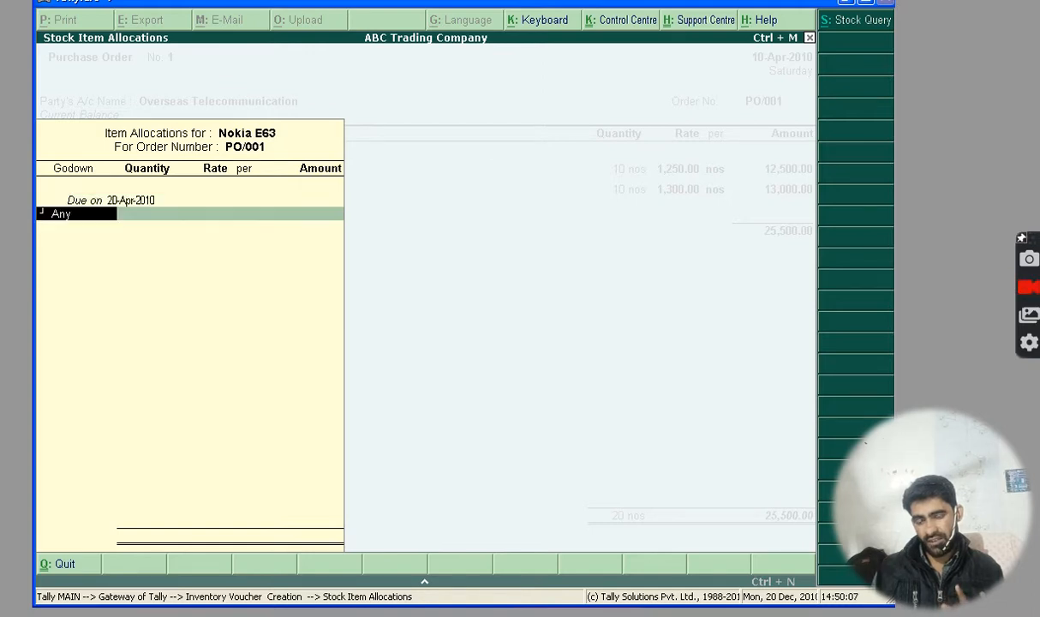
type("S")
key("Return")
Step: Enter a quantity of 10 nos at a rate of 9,000 for Nokia E63 and finish its item allocation
type("10")
key("Return")
type("9,000")
key("Return")
key("Return")
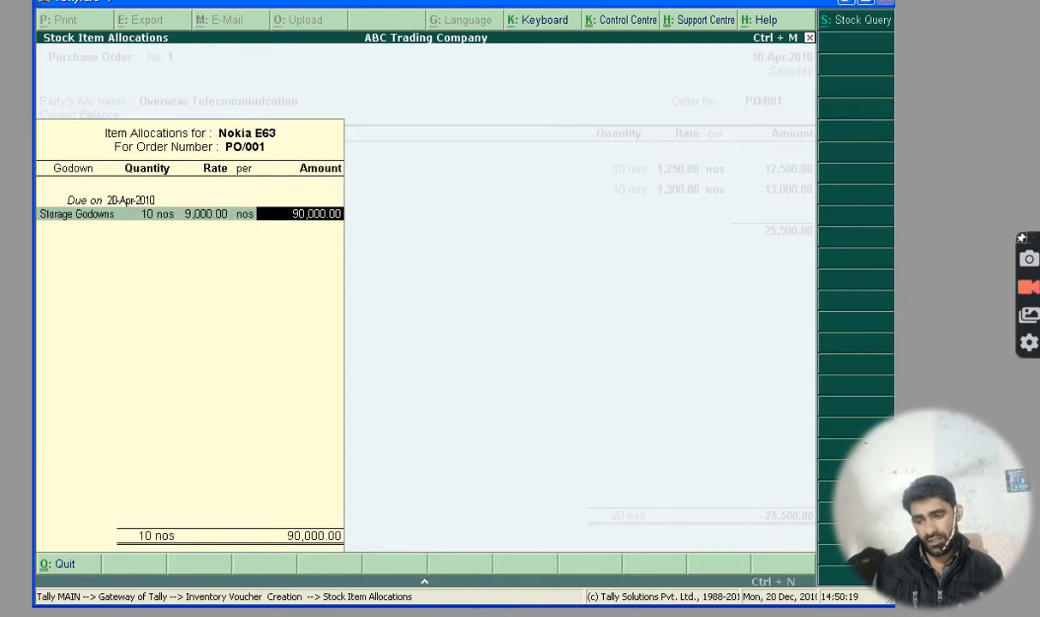
key("Return")
key("Return")
Step: Assign the Nokia E63 amount to the Purchase@4% ledger and accept its accounting details
key("Return")
type("P")
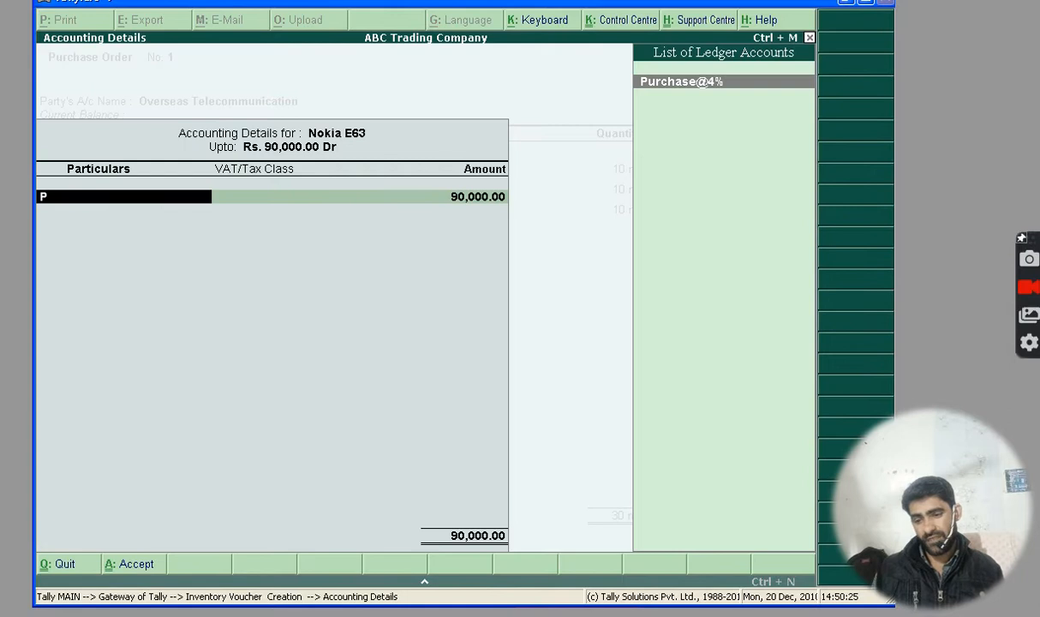
key("Return")
key("Return")
key("Return")
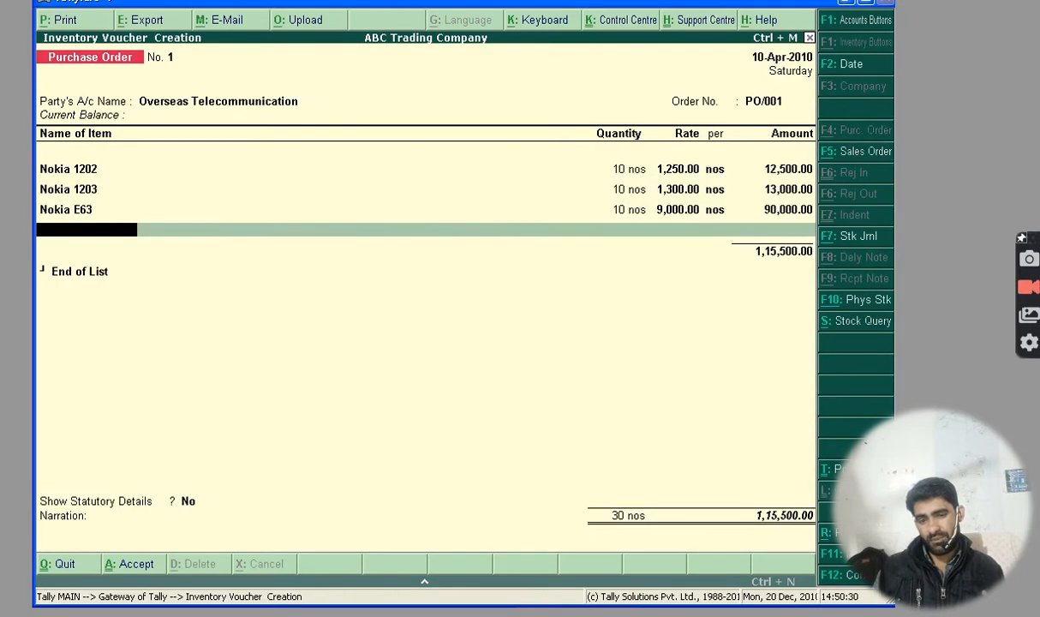
Step: Add Nokia E71 as the fourth item, due on 20-04-2010, and allocate it to Storage Godowns
type("N")
key("Down")
key("Down")
key("Down")
key("Down")
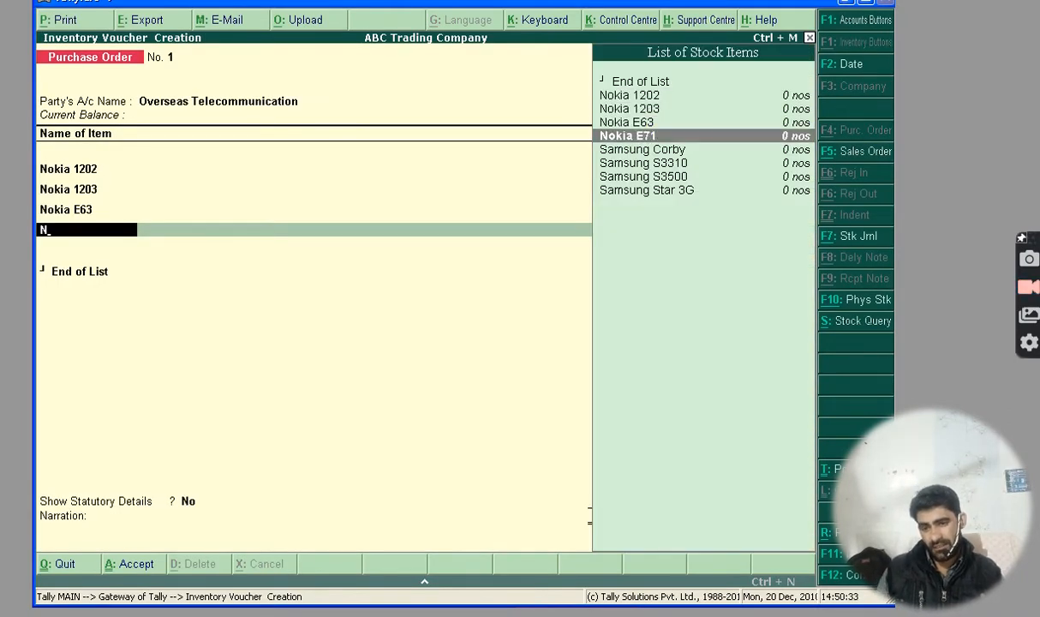
key("Return")
type("20-04-2010")
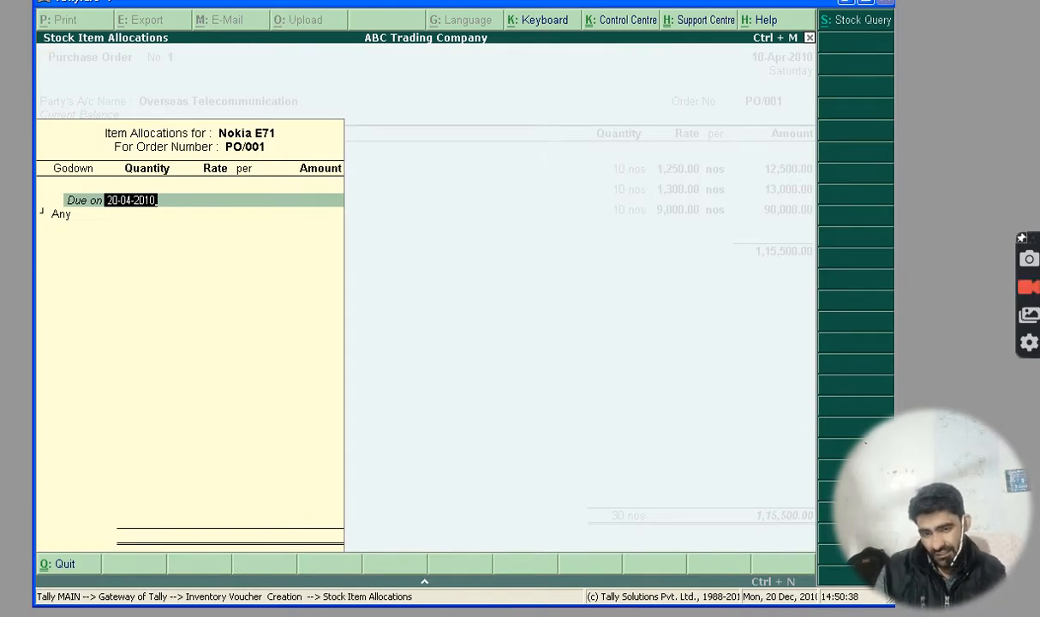
key("Return")
type("S")
key("Return")
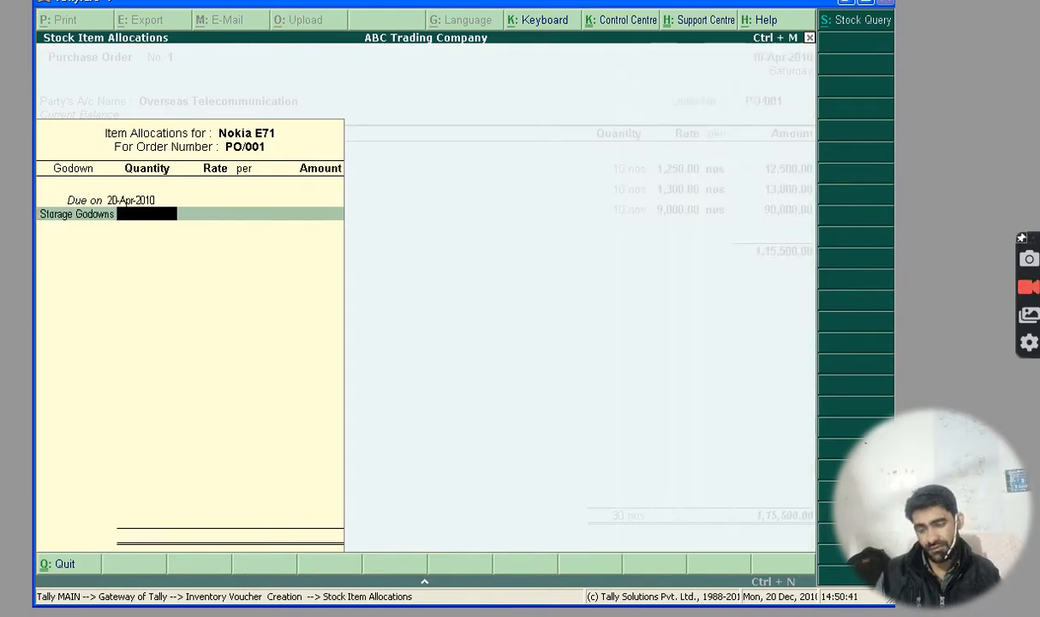
Step: Enter a quantity of 10 nos at a rate of 14800 for the Nokia E71 allocation and accept the amount
type("10")
key("Return")
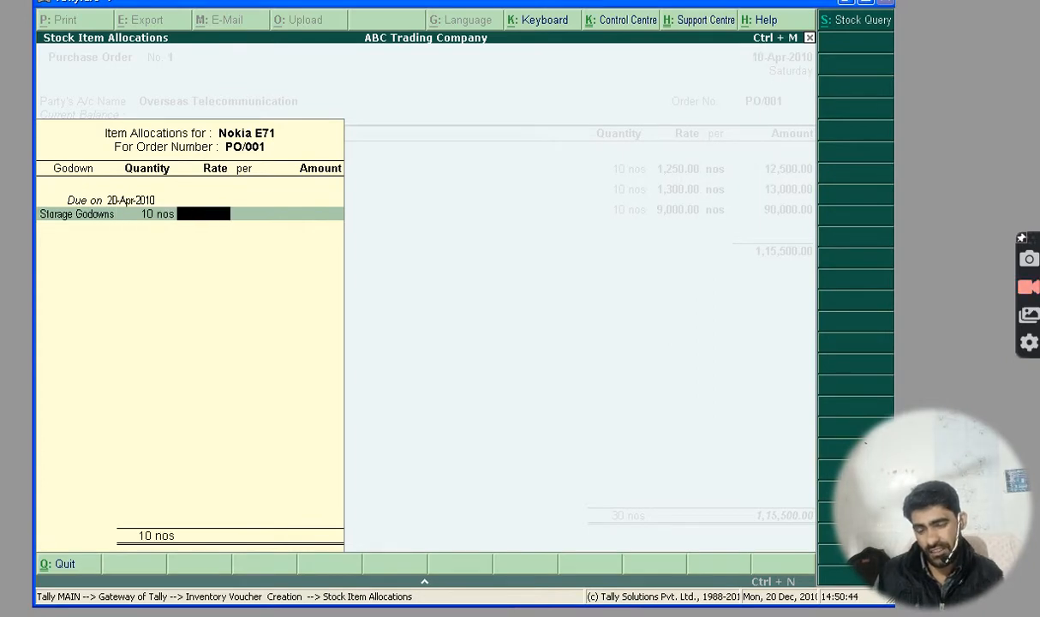
type("14800")
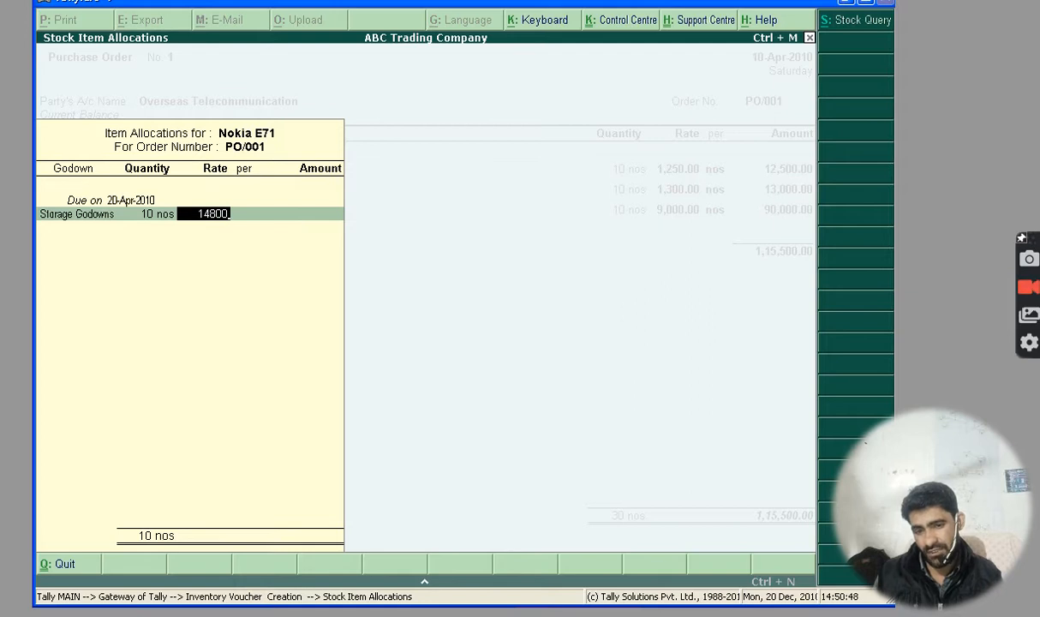
key("Return")
key("Return")
key("Return")
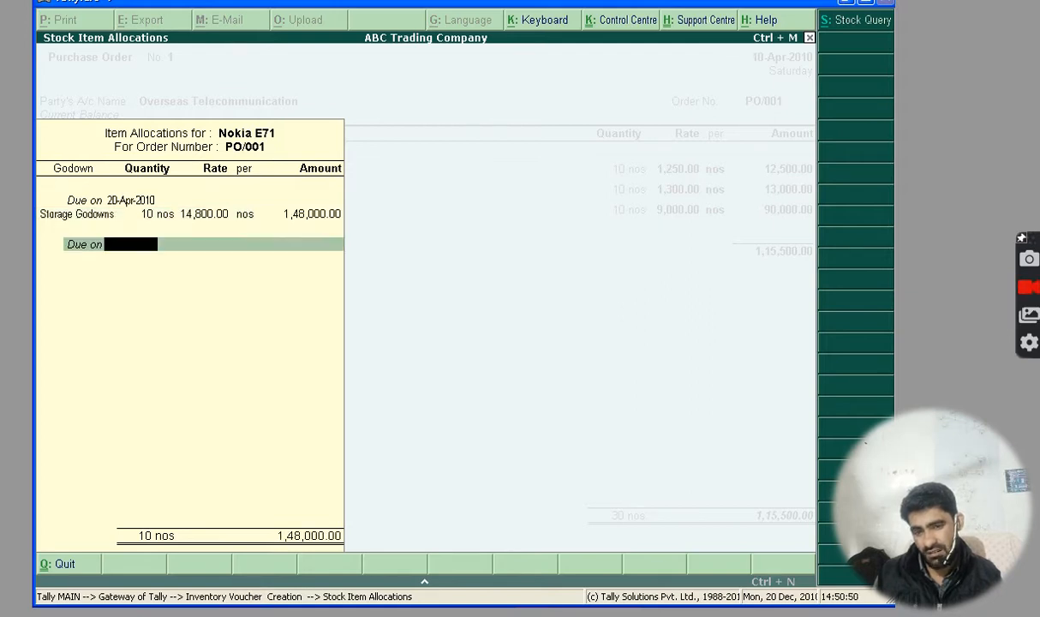
Step: Finish the Nokia E71 item allocation and assign its amount to the Purchase@4% ledger
key("Return")
key("Return")
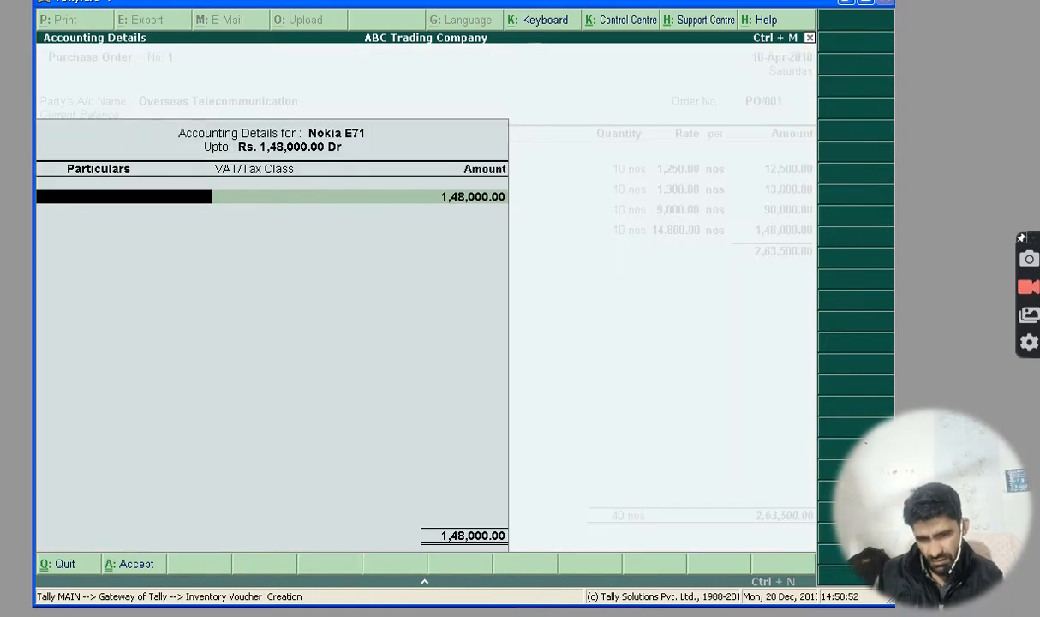
type("P")
key("Return")
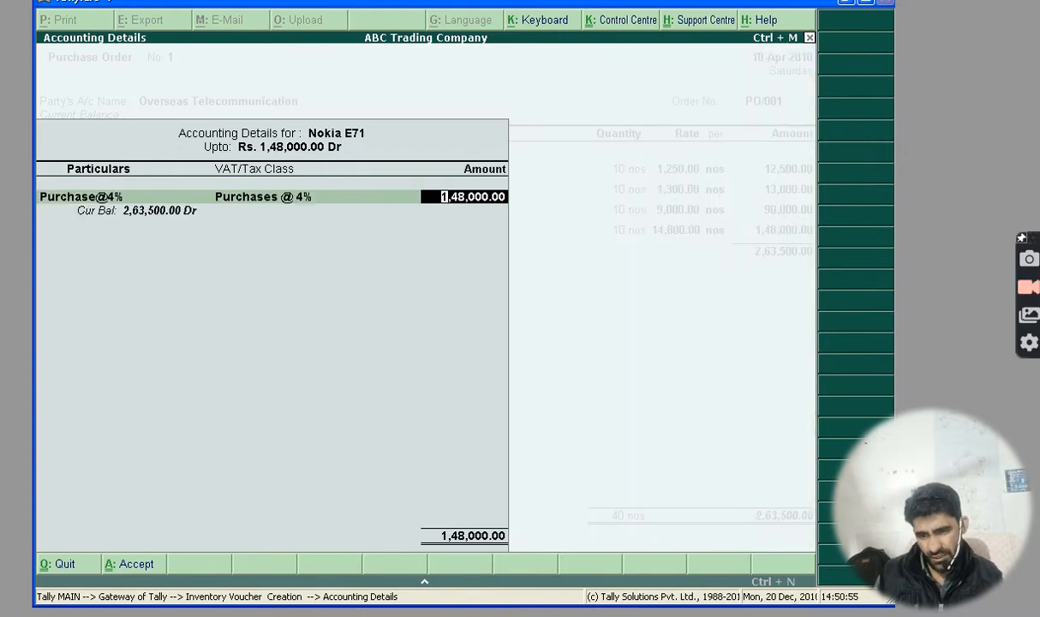
key("Return")
key("Return")
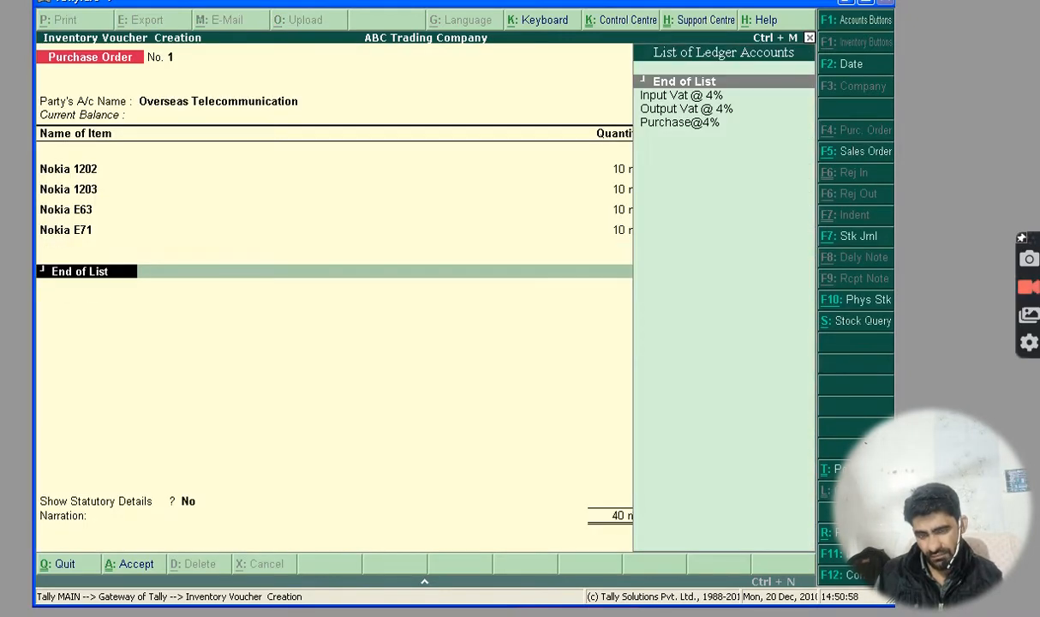
Step: End the item list, save the purchase order without a narration, and quit voucher entry
key("Return")
key("Return")
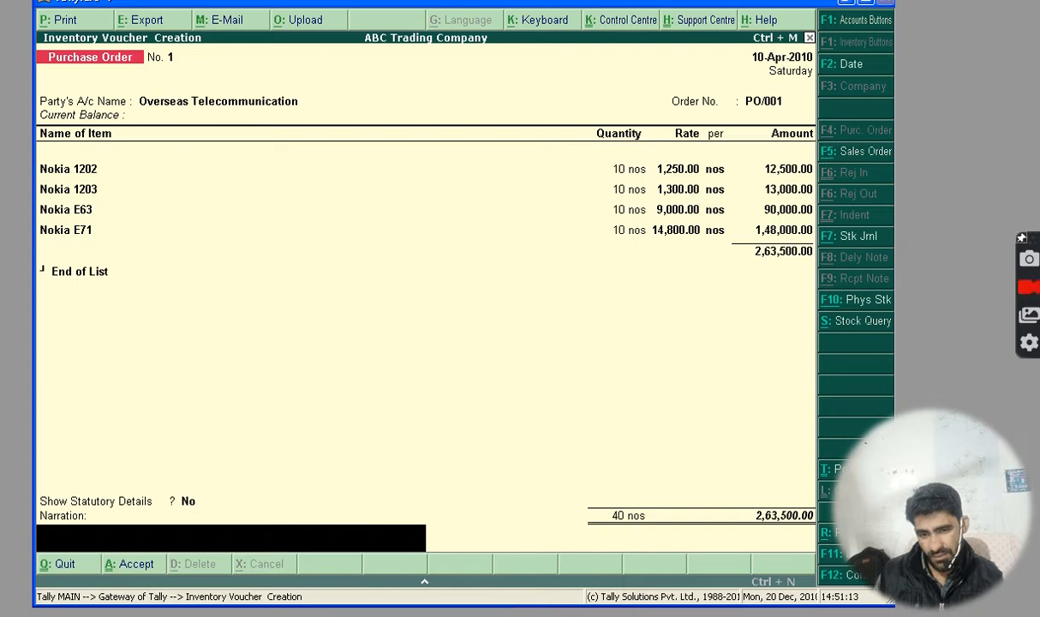
key("Return")
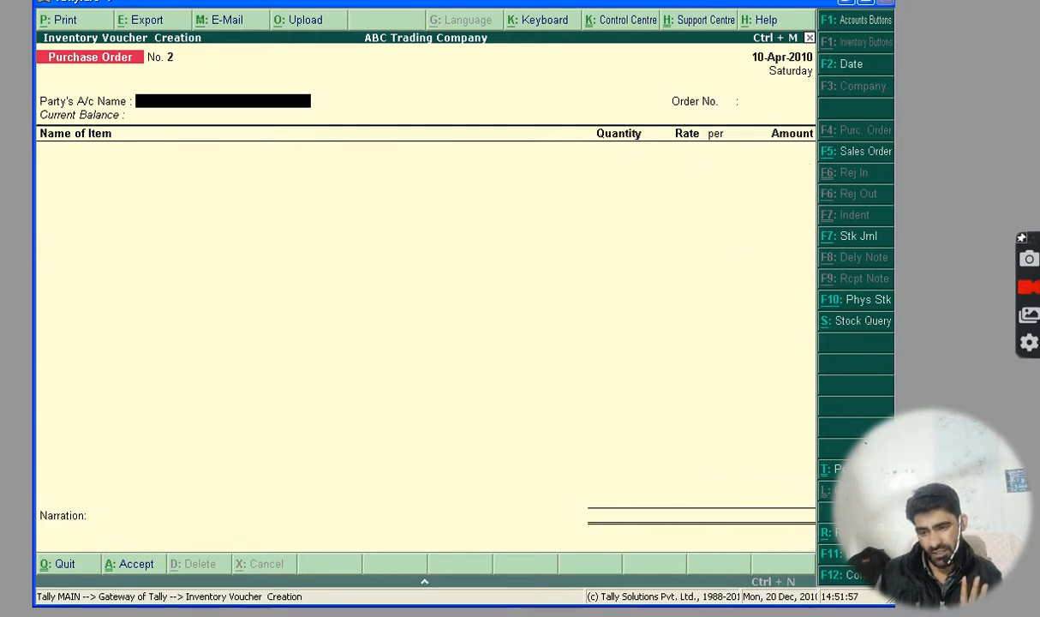
key("Escape")
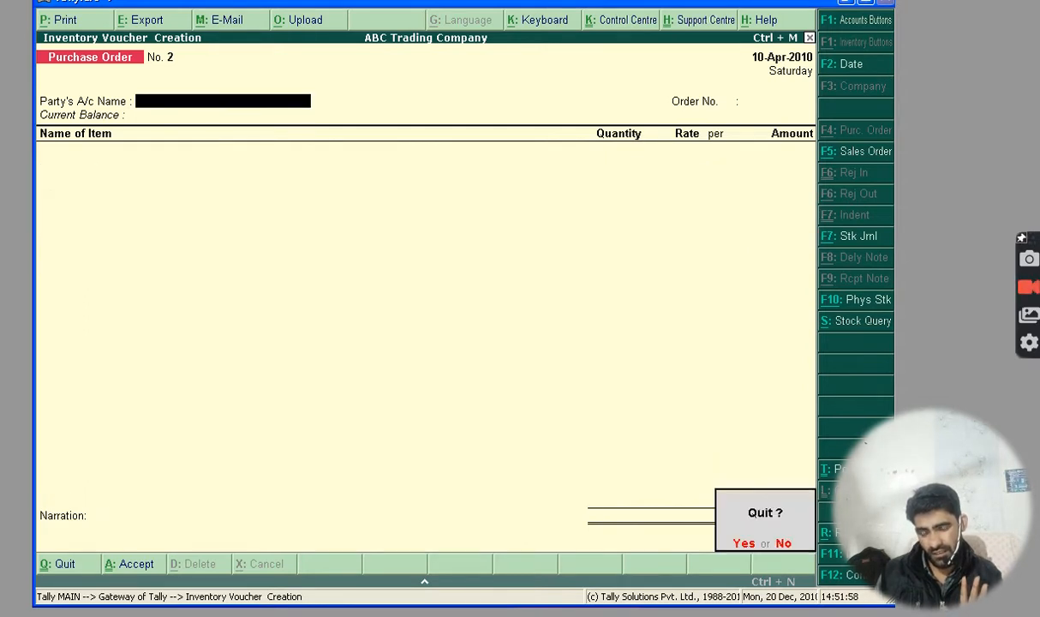
key("Return")
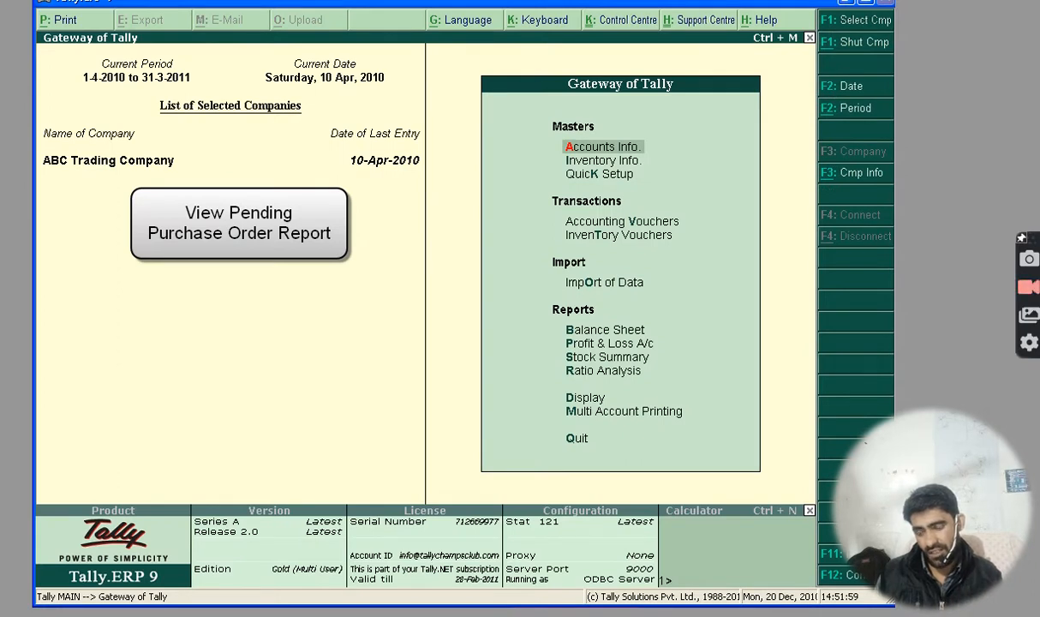
Step: Display the Day Book of ABC Trading Company
key("Down")
key("Down")
key("Down")
key("Down")
key("Down")
key("Down")
key("Down")
key("Down")
key("Down")
key("Down")
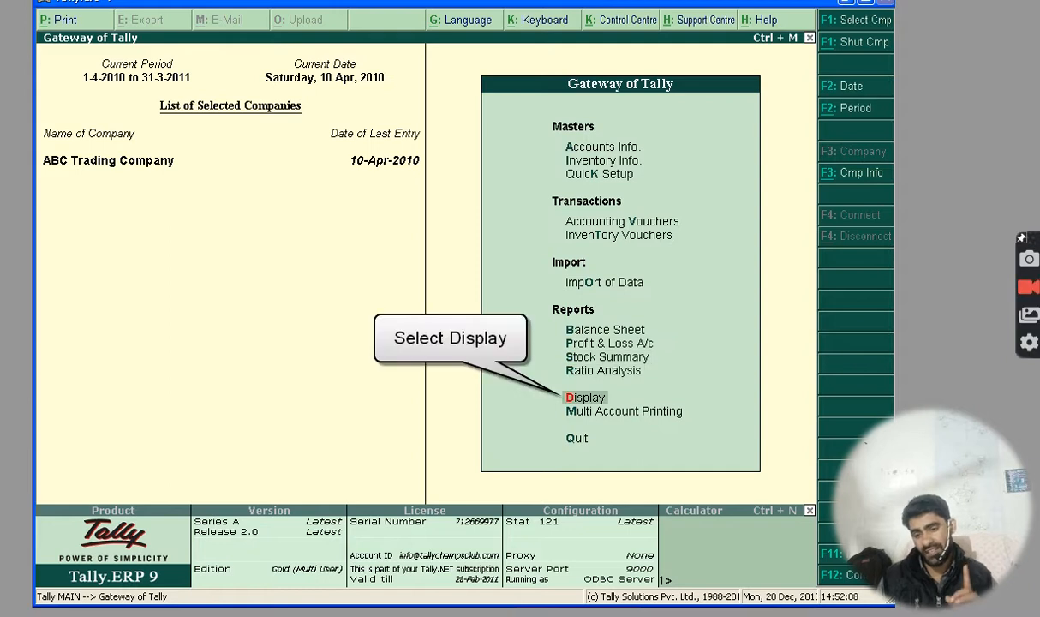
key("Return")
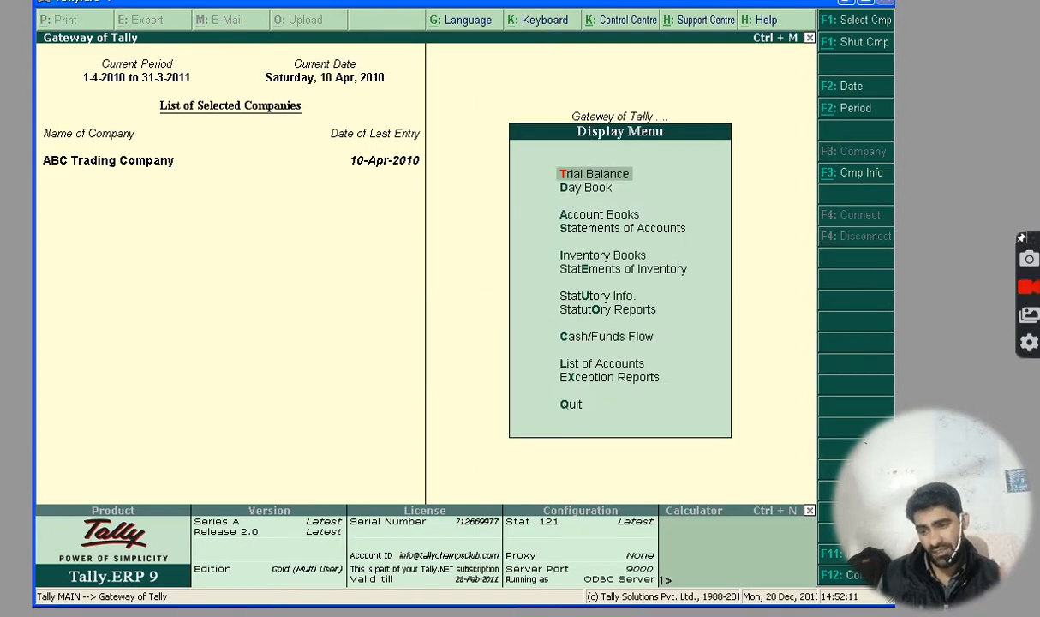
key("Down")
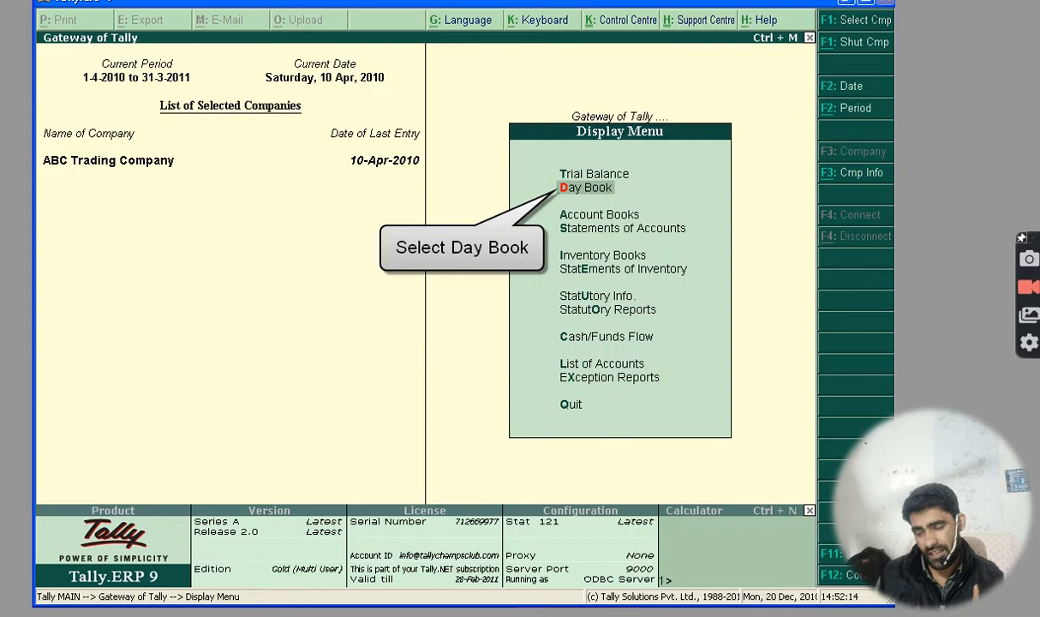
key("Return")
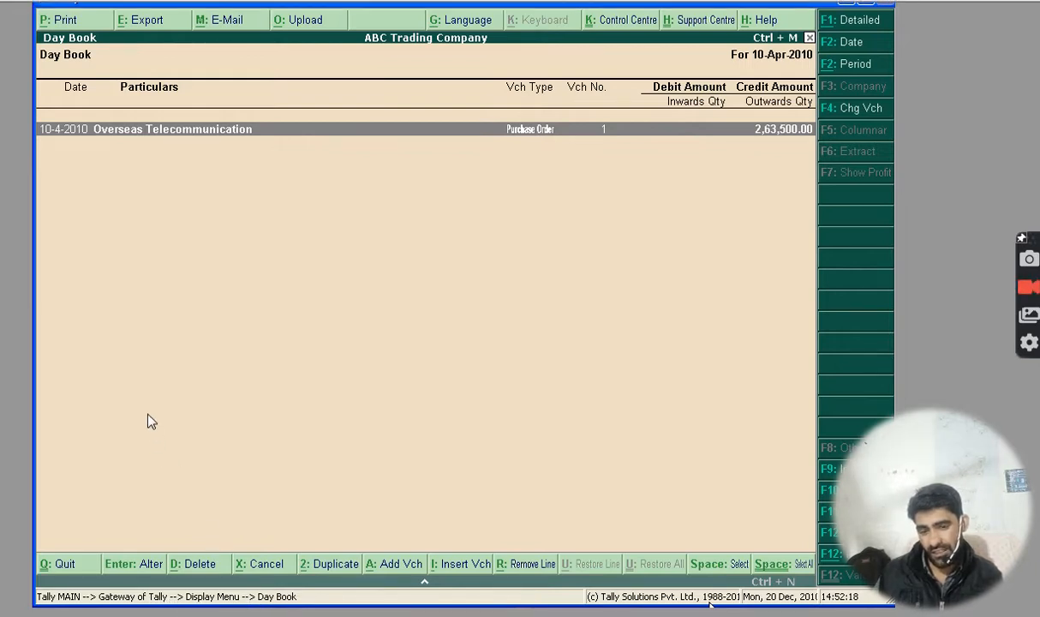
Step: Restrict the Day Book to the Purchase Order voucher type, view the list, and return to the Gateway of Tally
left_click(854, 117)
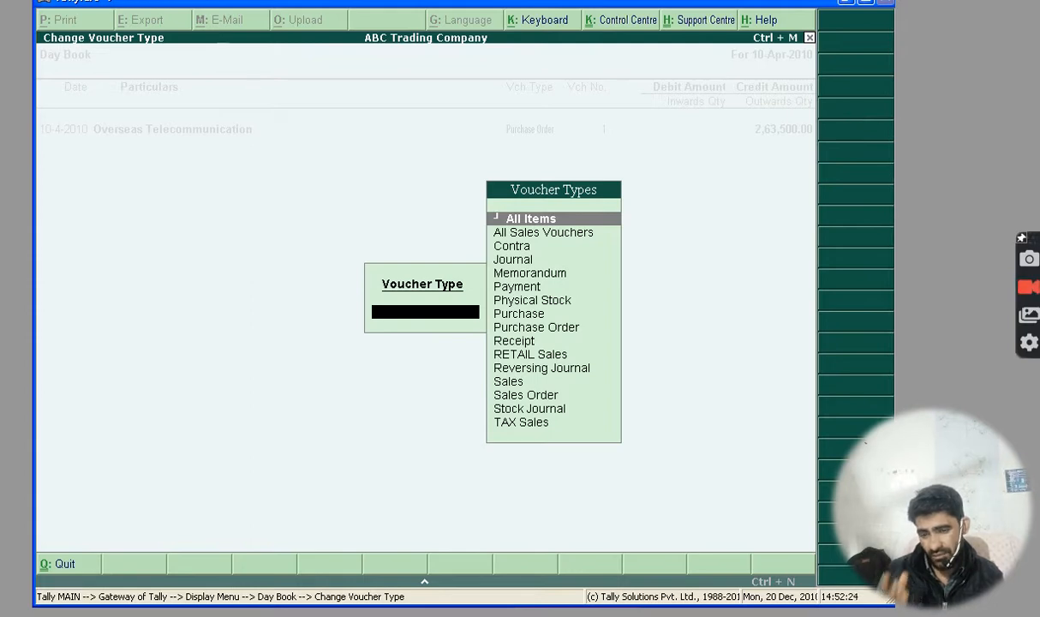
key("Down")
key("Down")
key("Down")
key("Down")
key("Down")
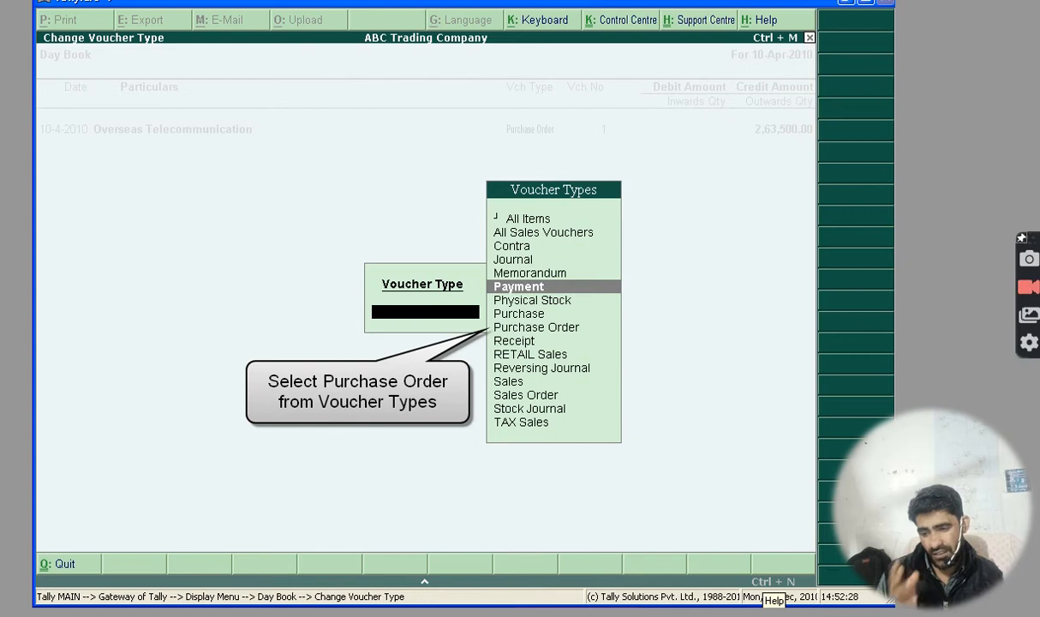
key("Down")
key("Down")
key("Down")
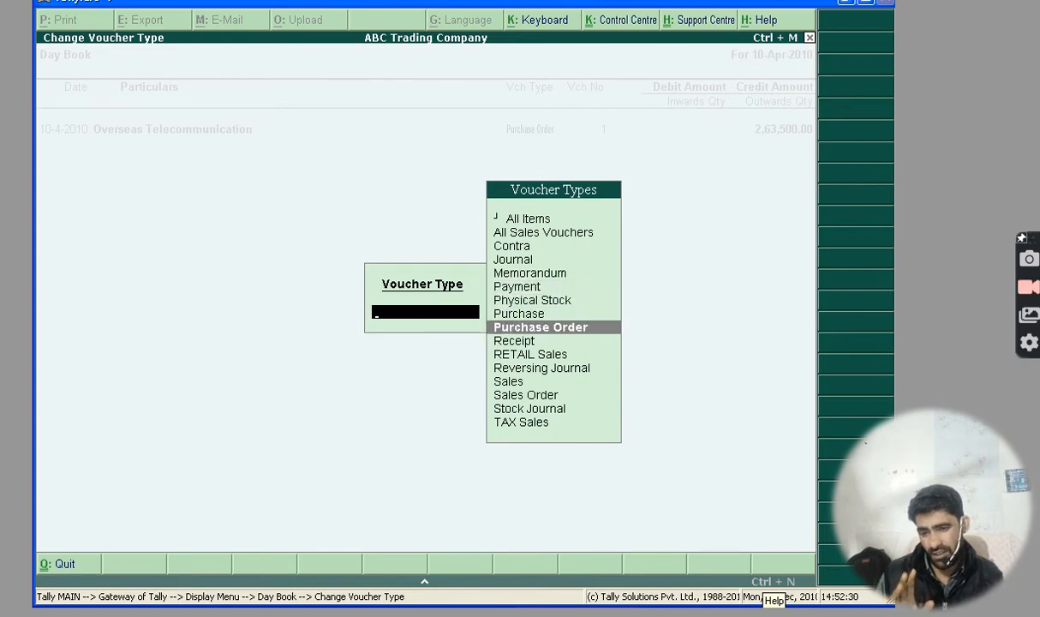
key("Return")
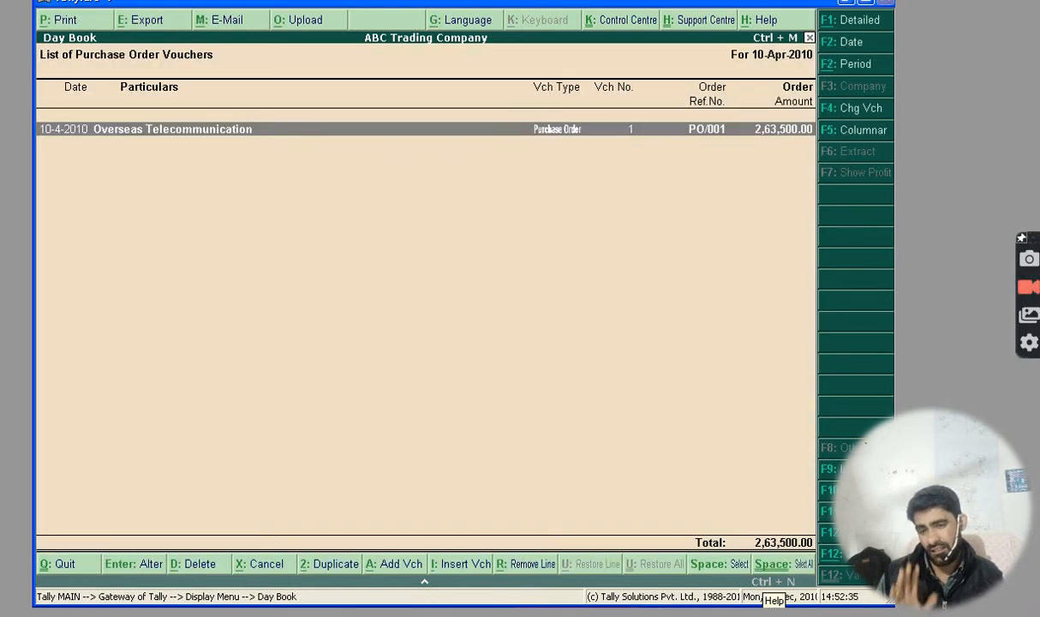
key("Escape")
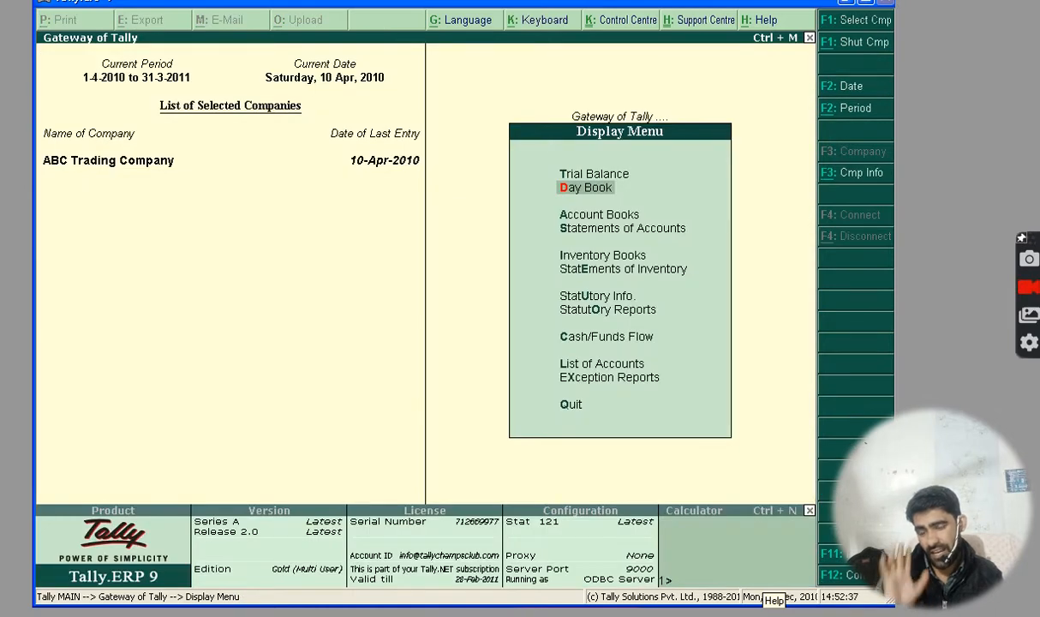
key("Escape")
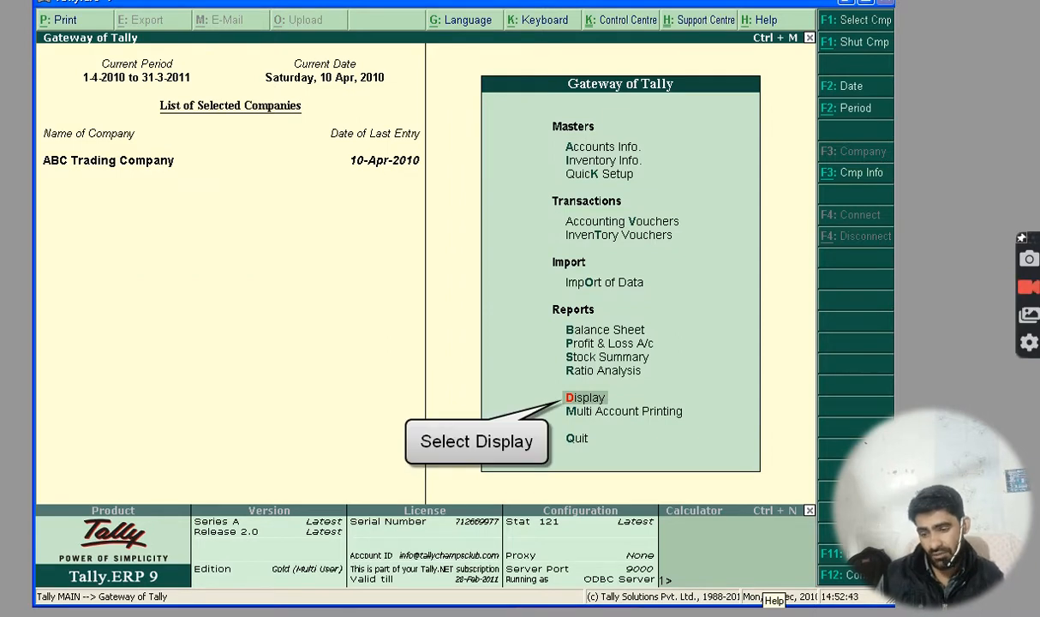
Step: Display the Purchase Orders Book from the inventory books
key("Return")
key("Down")
key("Down")
key("Down")
key("Down")
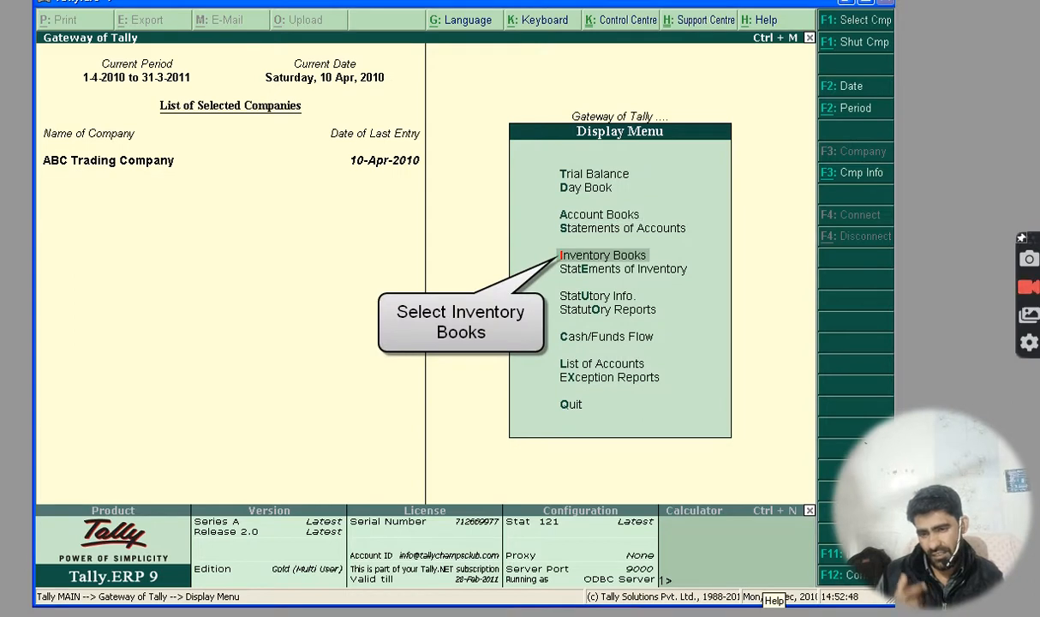
key("Return")
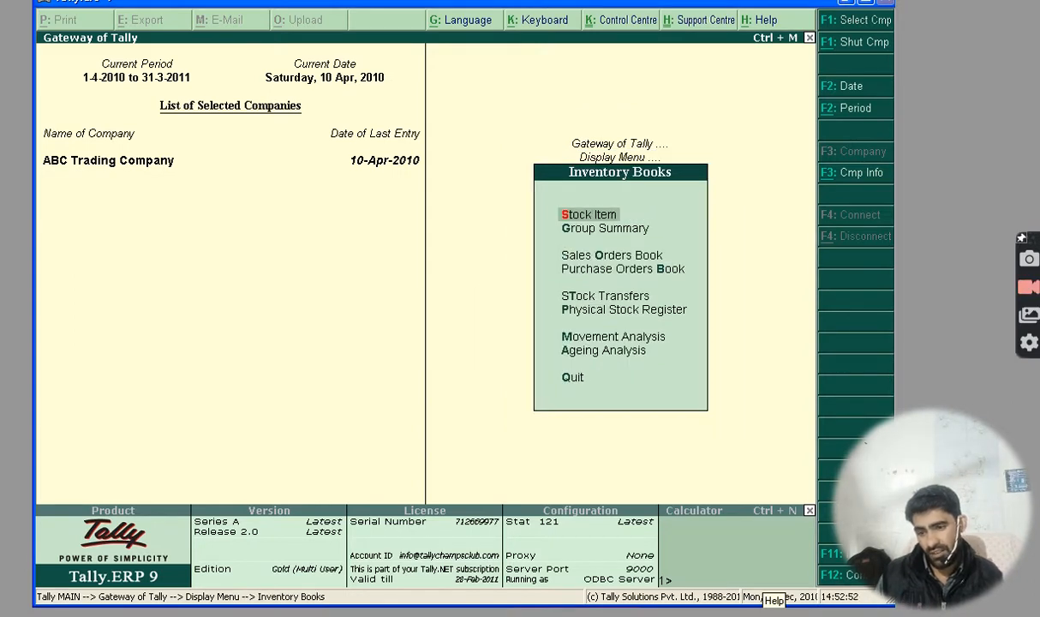
key("Down")
key("Down")
key("Down")
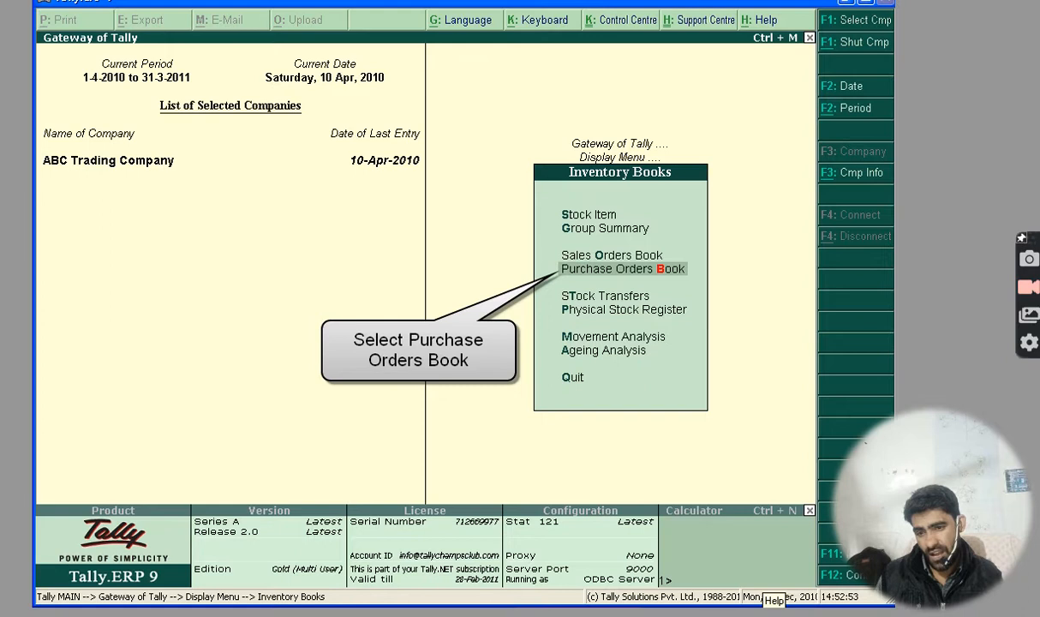
key("Return")
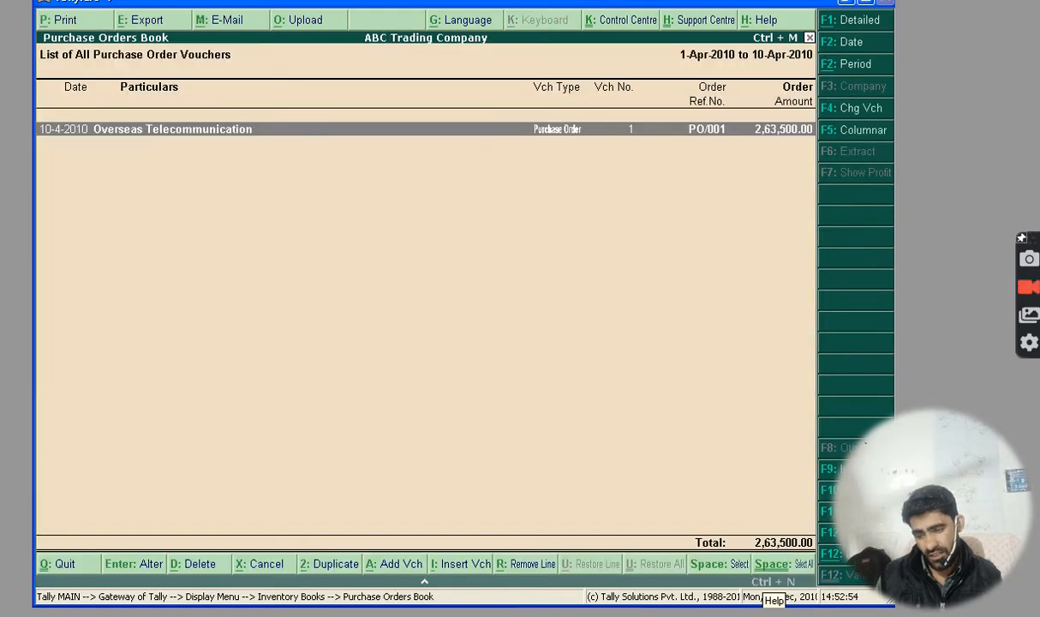
Step: Set the Purchase Orders Book period to 1-4-2010 through 30-04-2010, view it, and return to the Gateway of Tally
left_click(854, 67)
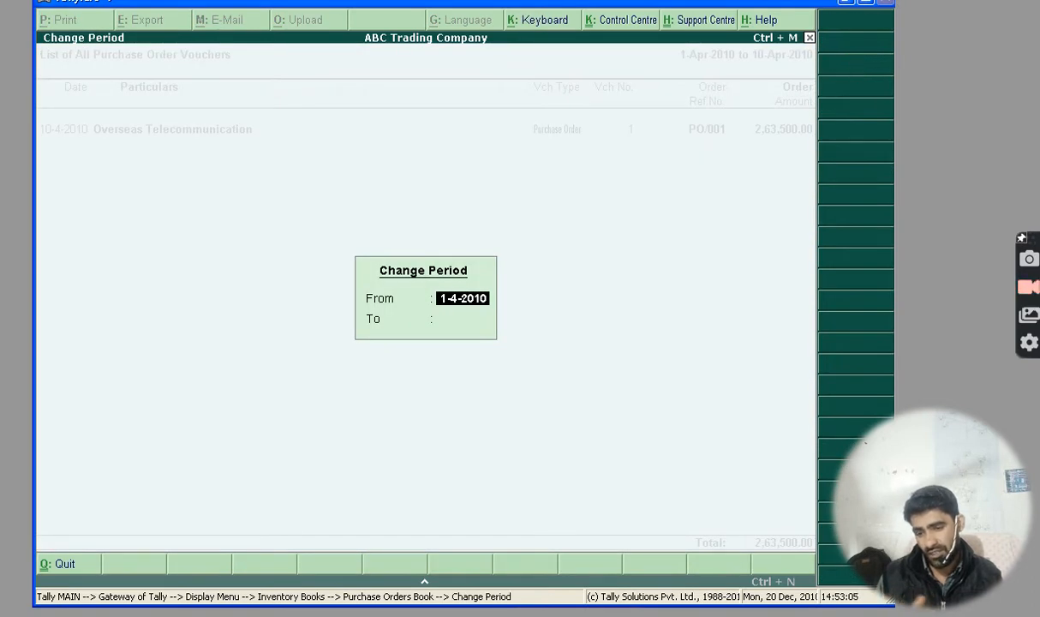
key("Return")
type("30-")
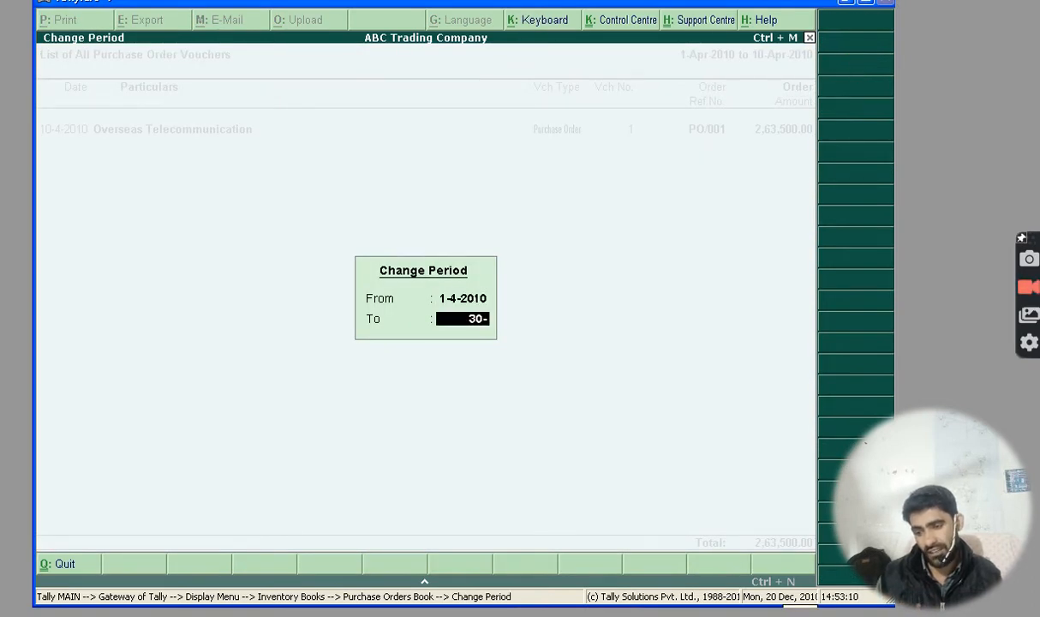
type("04-2010")
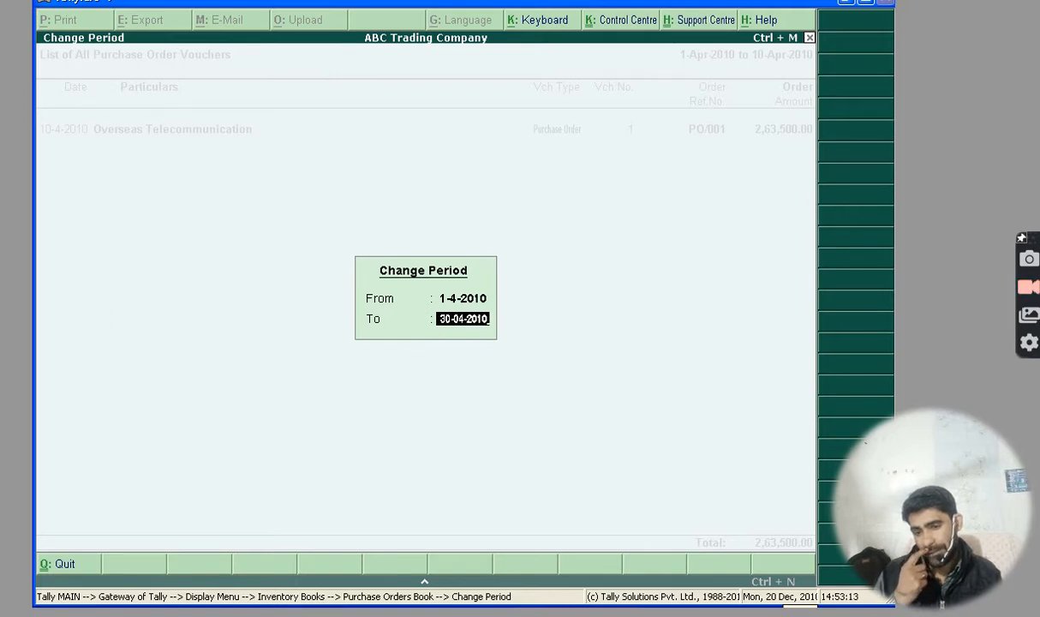
key("Return")
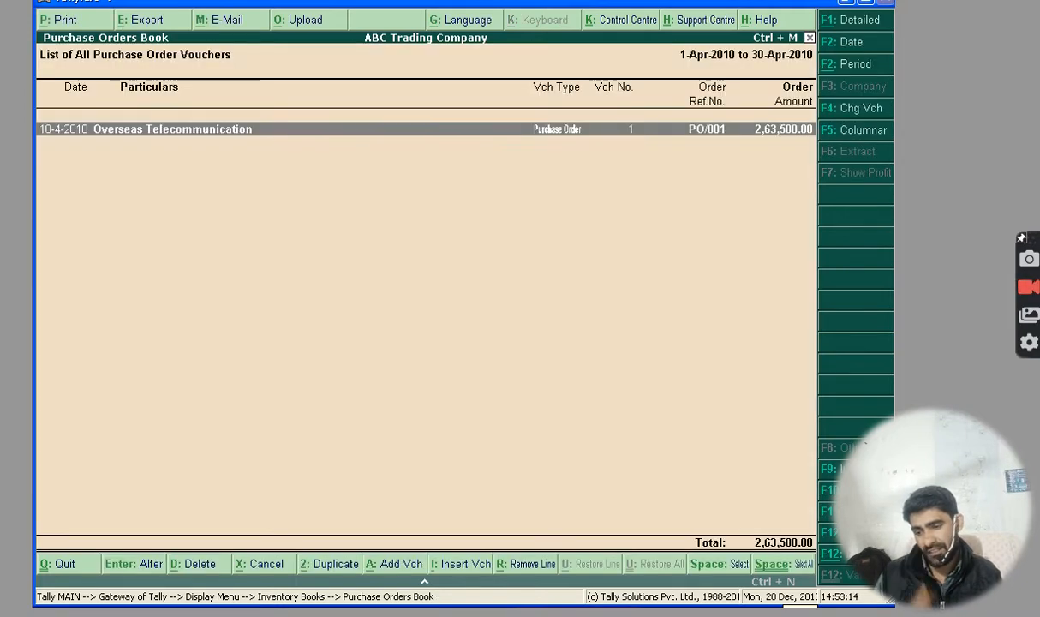
key("Escape")
key("Escape")
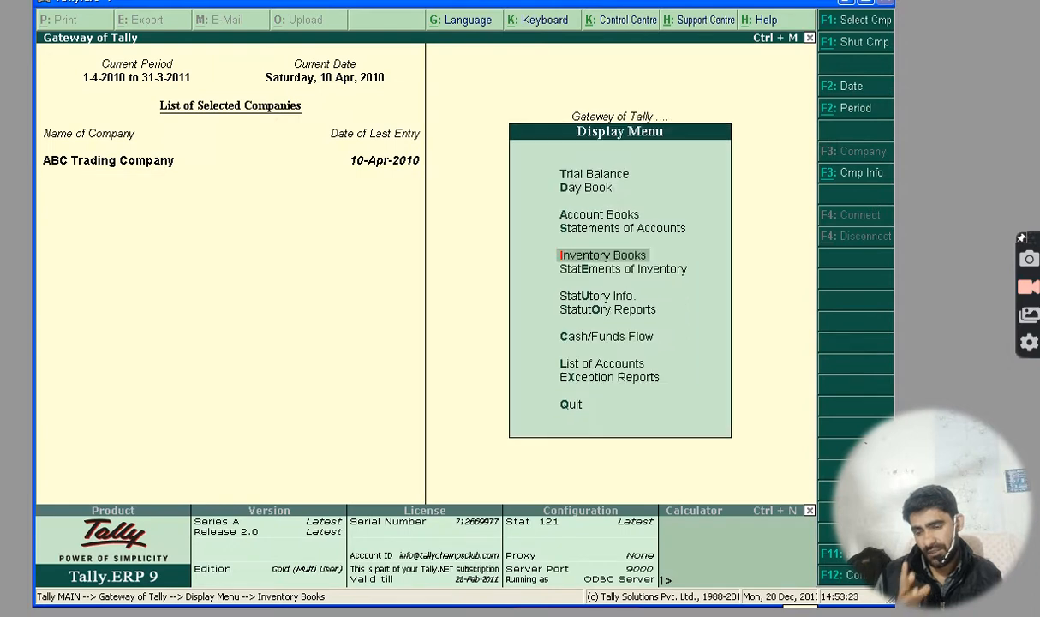
key("Escape")
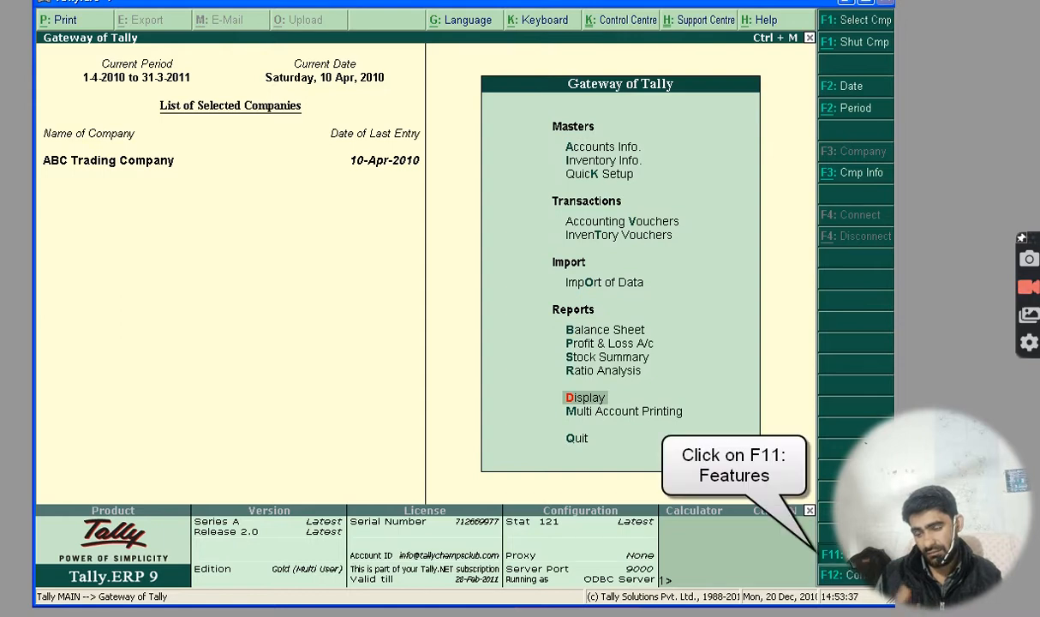
Step: Enable Use Tracking Numbers (Delivery/Receipt Notes) in the company's inventory features, accept the settings and return to the Gateway of Tally
key("F11")
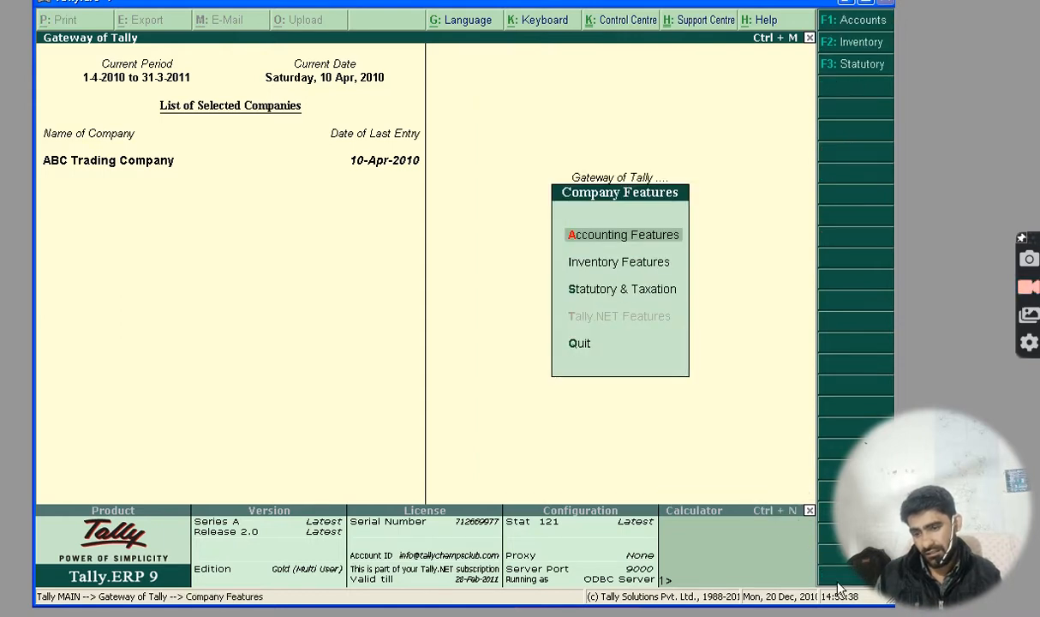
left_click(848, 45)
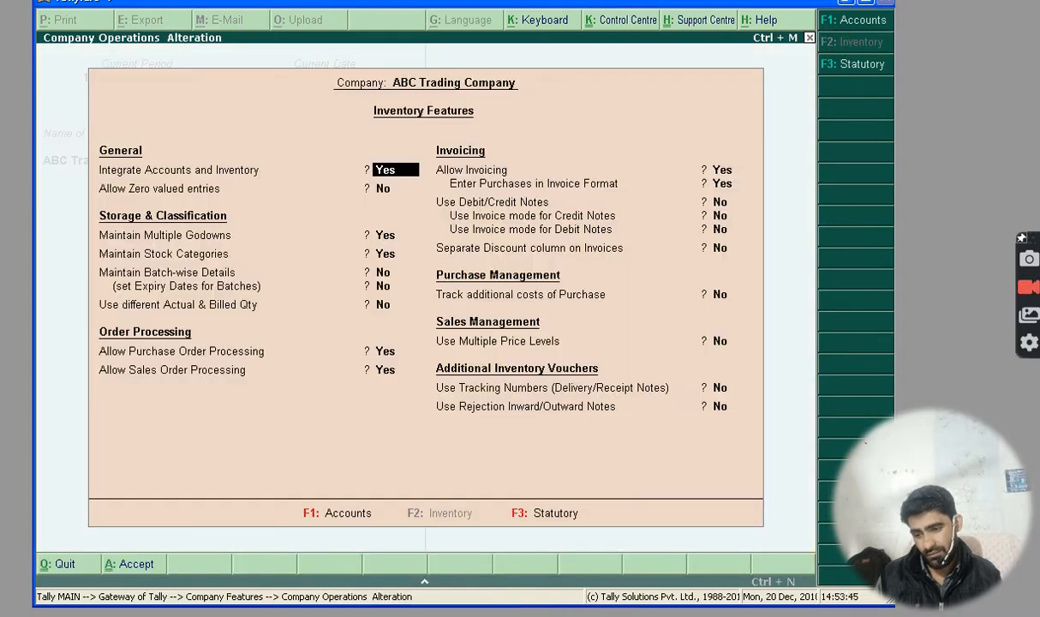
key("Return")
key("Return")
key("Return")
key("Return")
key("Return")
key("Return")
key("Return")
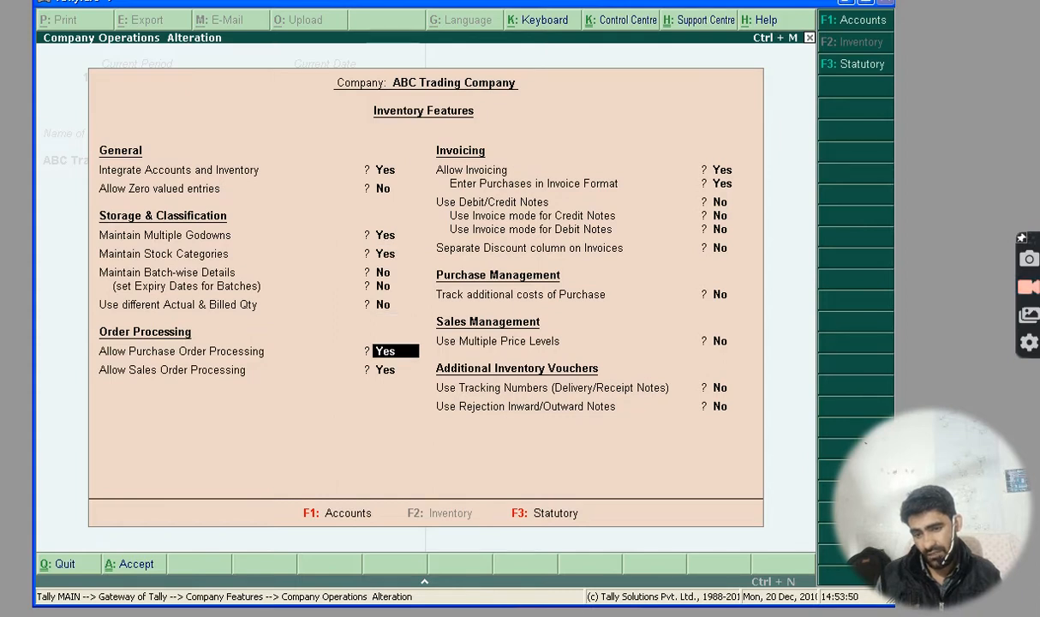
key("Return")
key("Return")
key("Return")
key("Return")
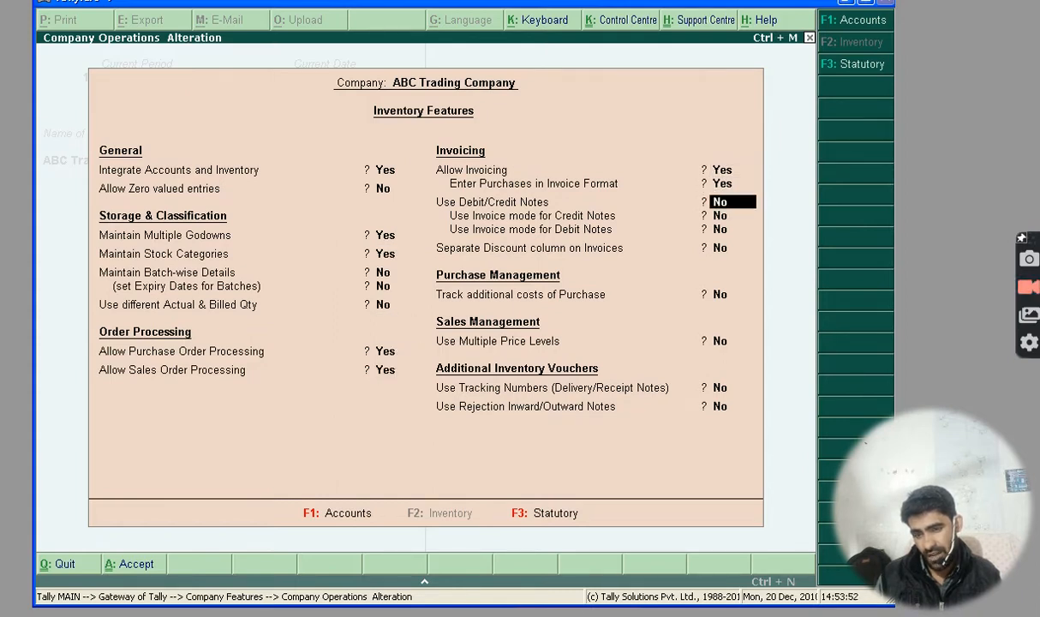
key("Return")
key("Return")
key("Return")
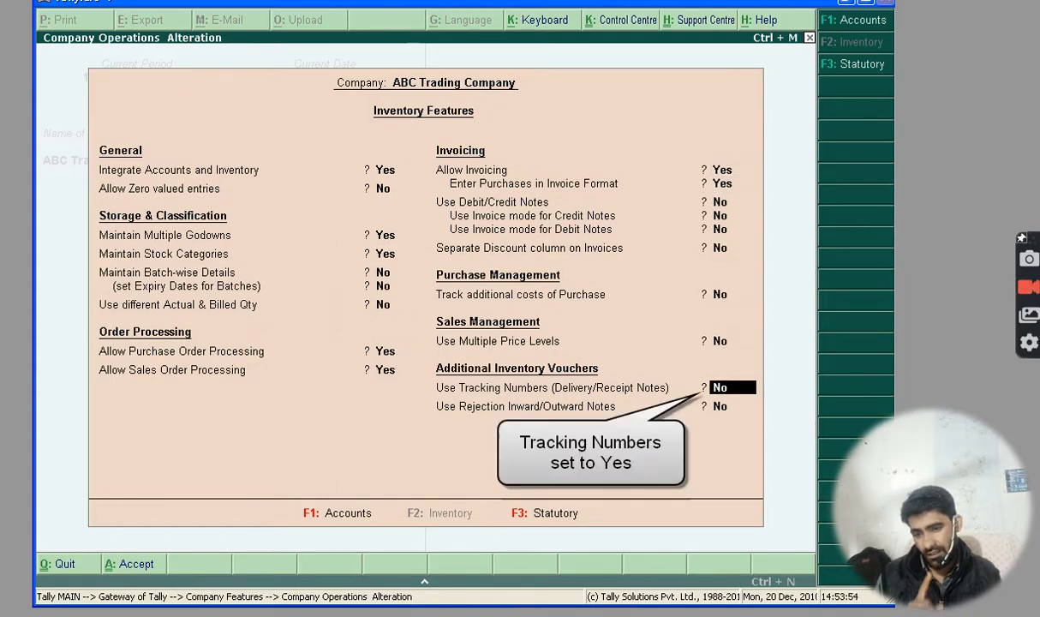
type("yes")
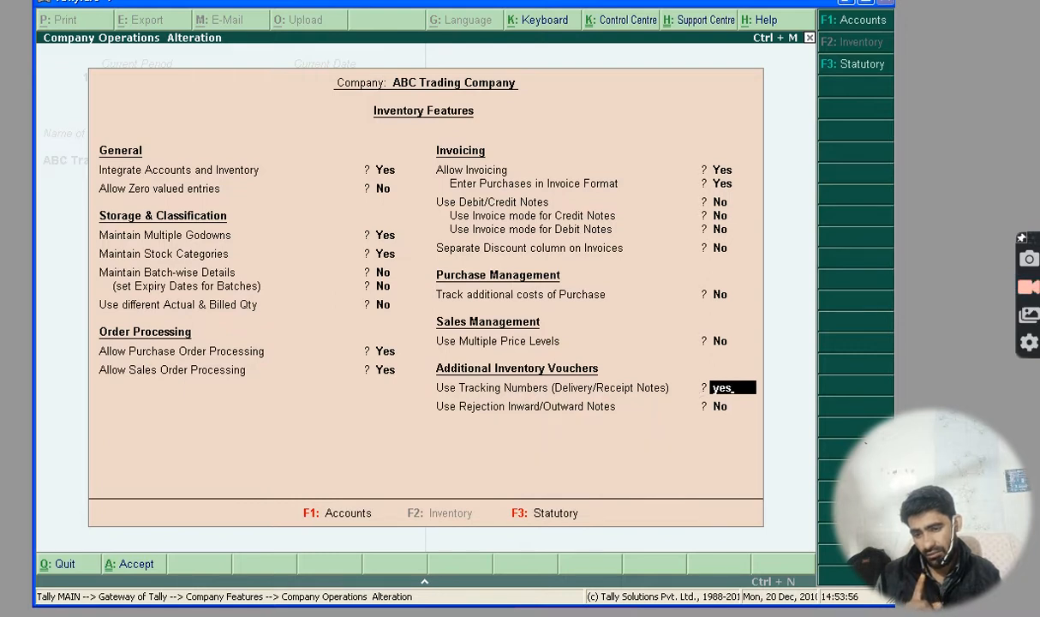
key("Return")
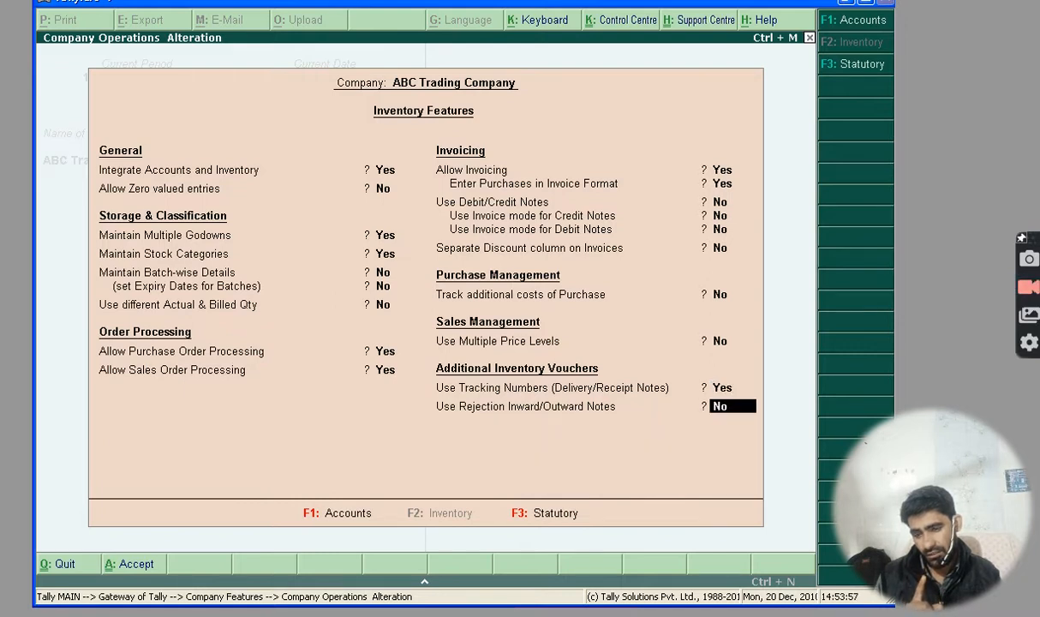
key("Return")
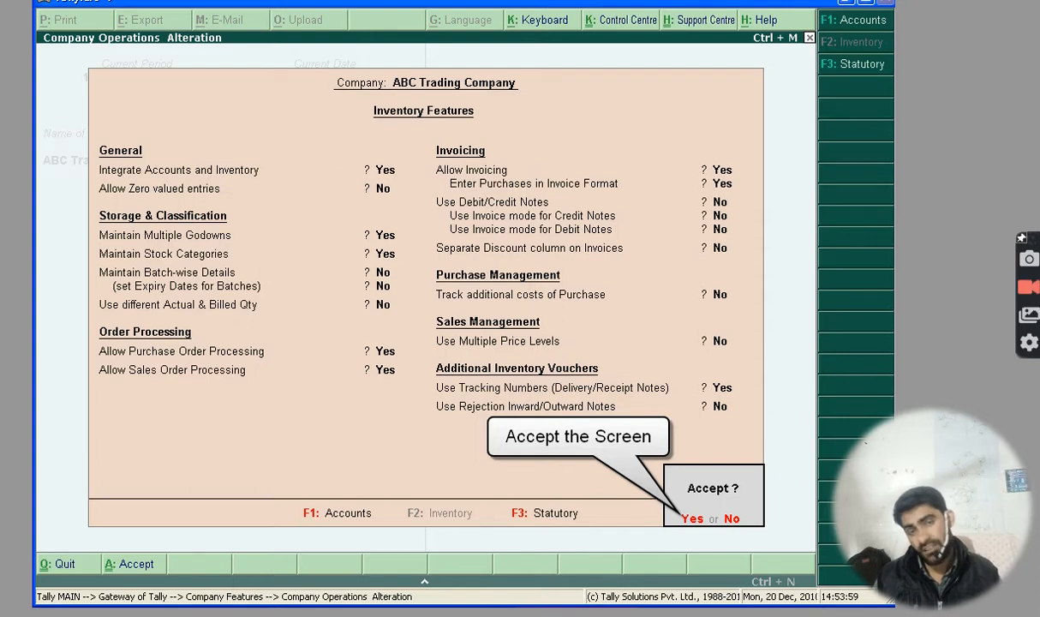
key("Return")
key("Escape")
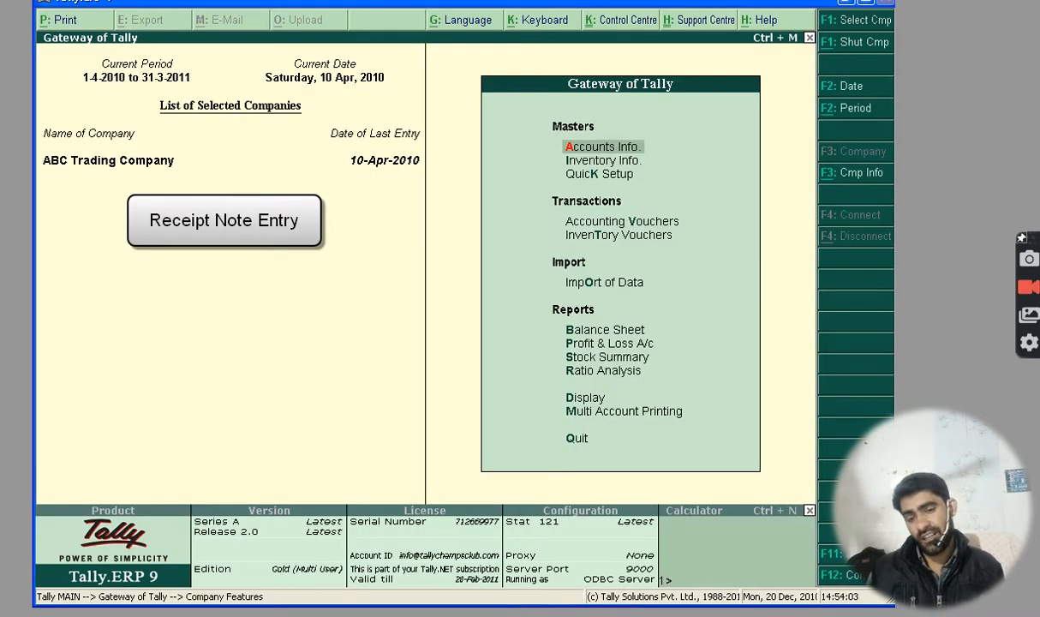
Step: Start a new Receipt Note inventory voucher for ABC Trading Company
key("Down")
key("Down")
key("Down")
key("Down")
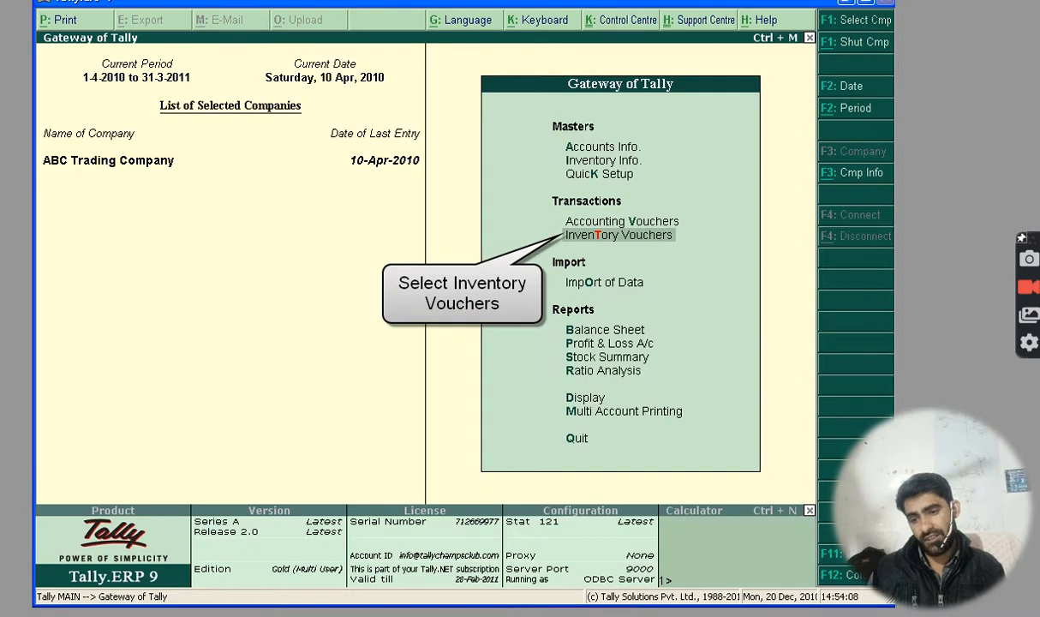
key("Return")
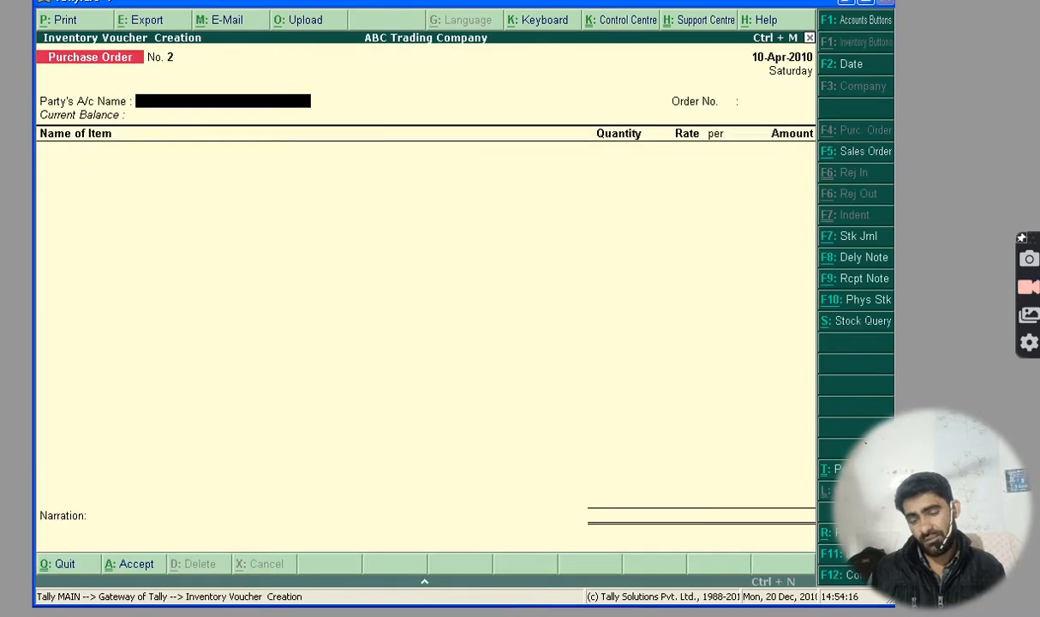
left_click(870, 285)
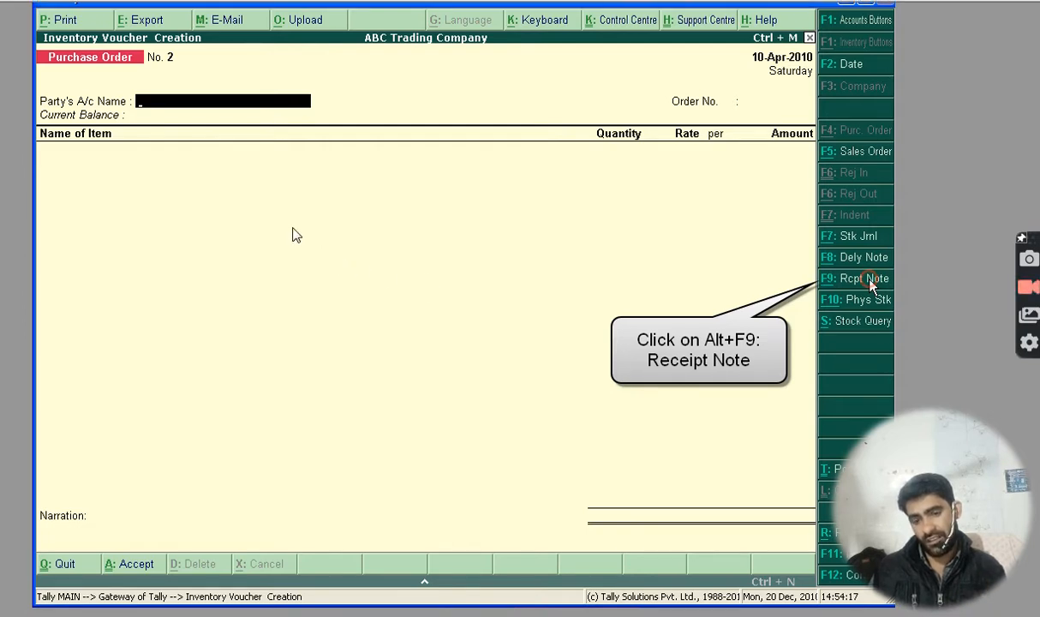
key("alt+F9")
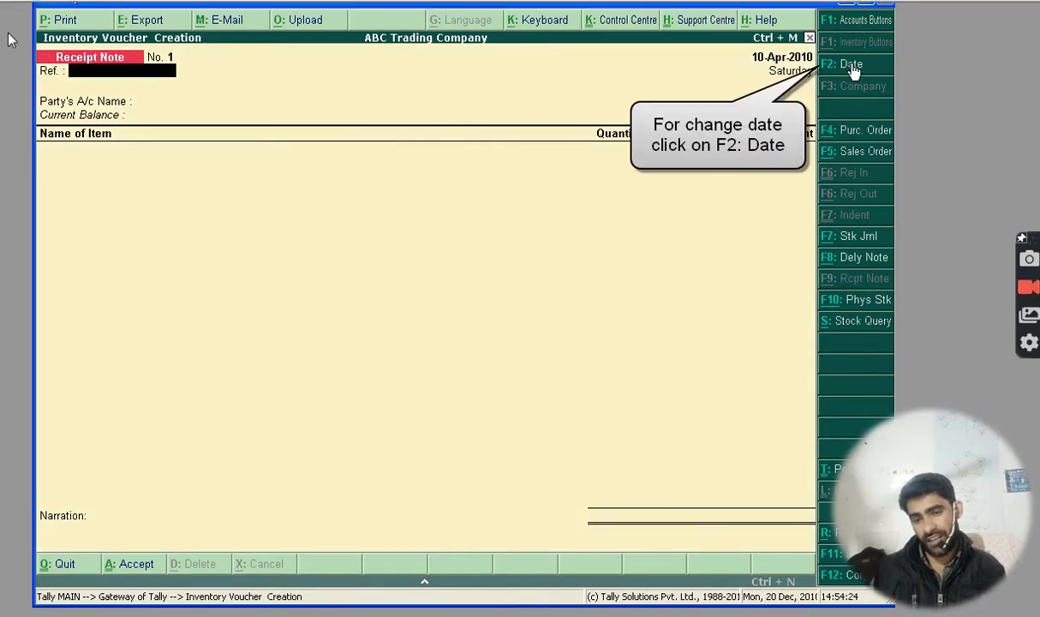
Step: Set the receipt note's voucher date to 15-04-2010
key("F2")
type("15-04-2010")
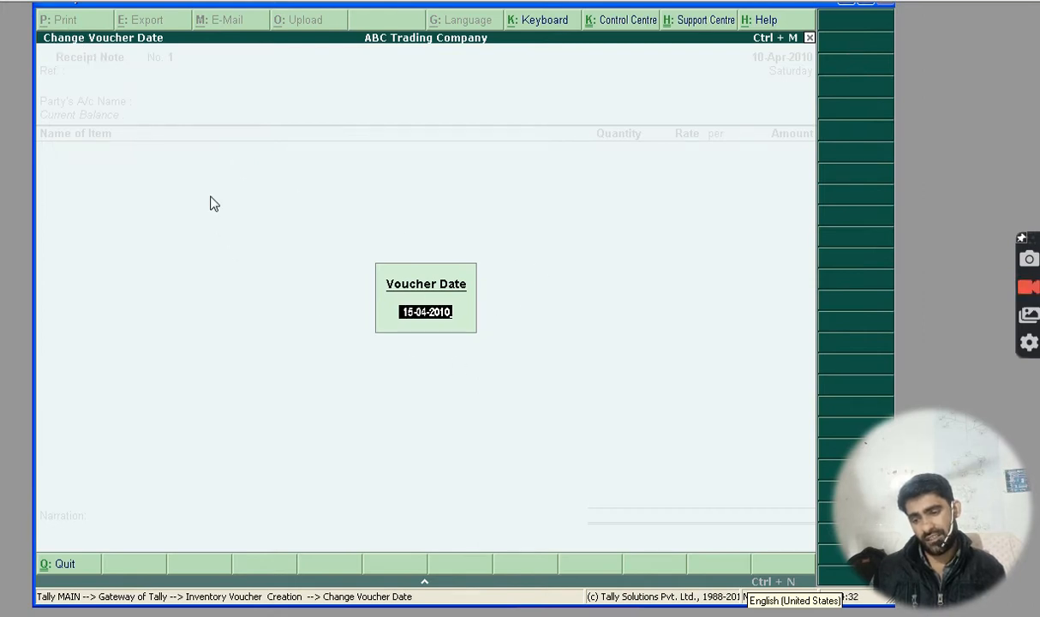
key("Return")
Step: Enter RN/001 as the receipt note's reference and choose Overseas Telecommunication as the party account
type("RN")
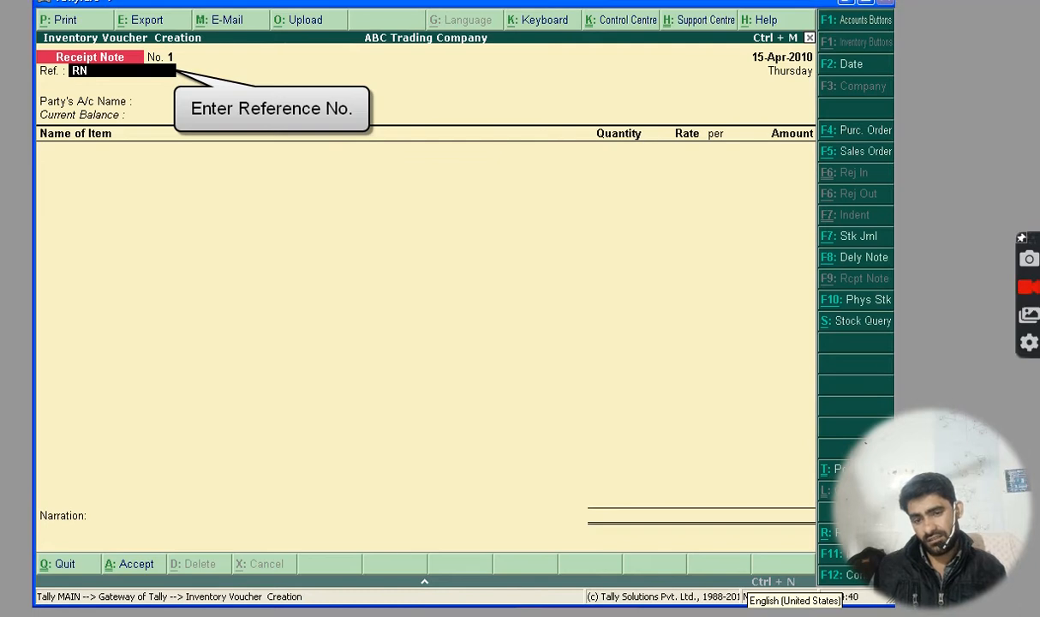
type("/001")
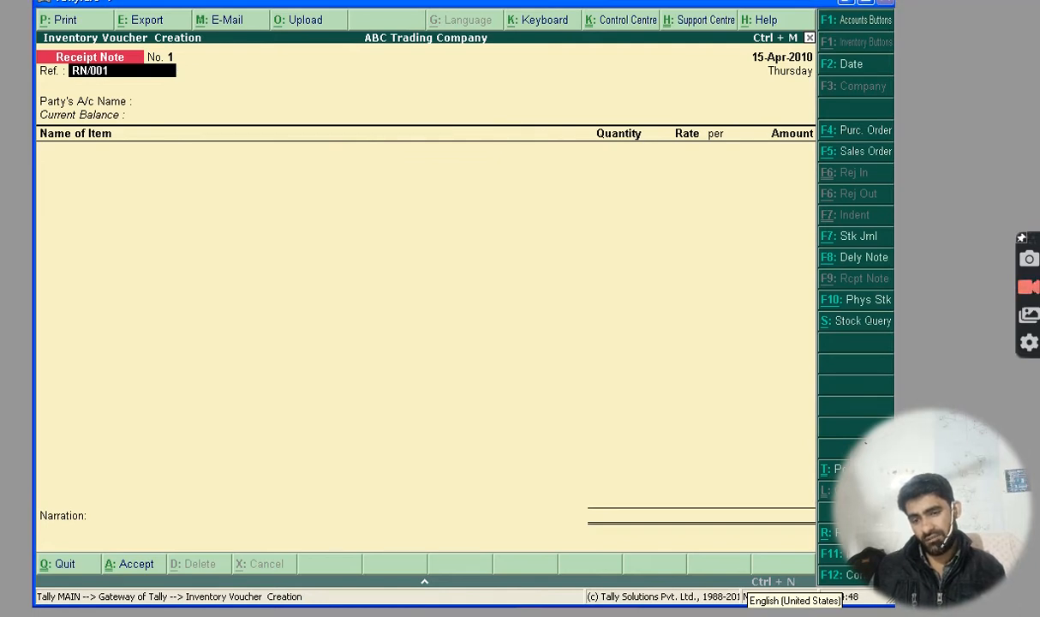
key("Return")
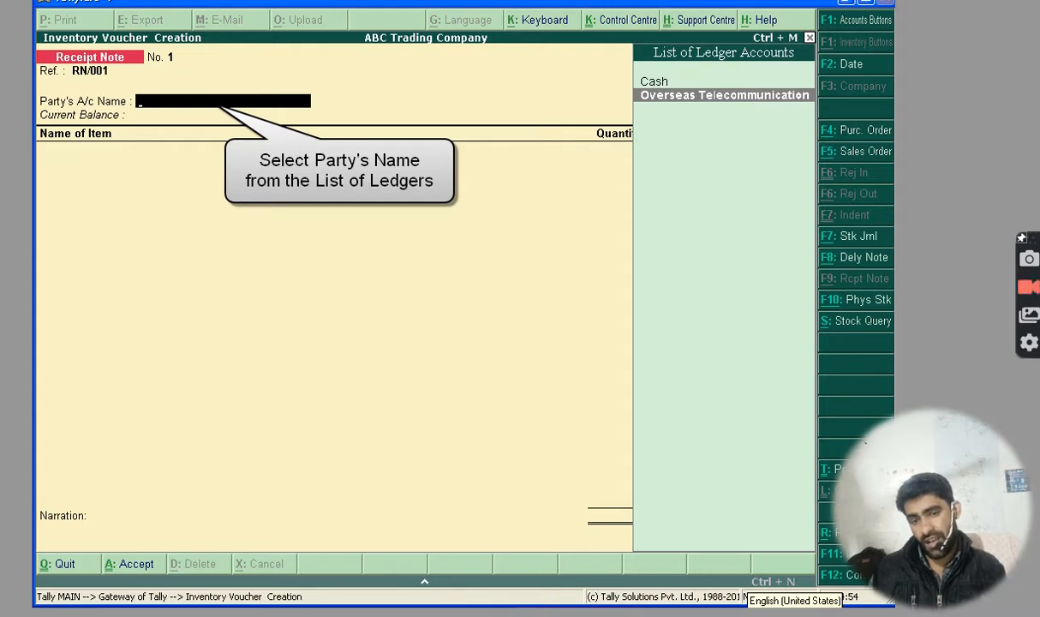
key("Return")
Step: Add Nokia 1202 to the receipt note with tracking number RN/001 against order PO/001
type("N")
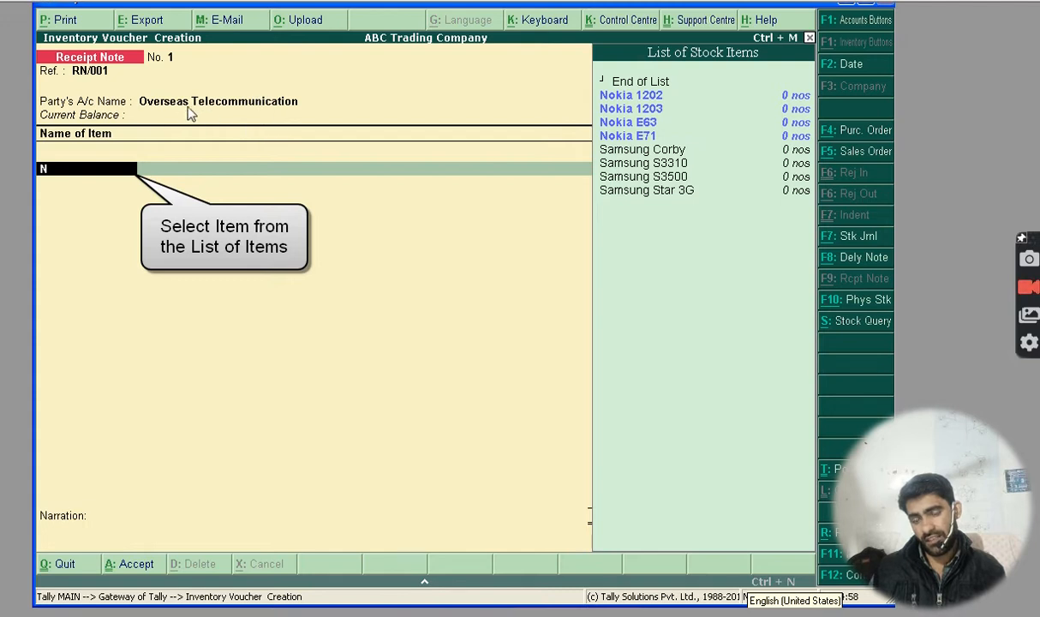
key("Down")
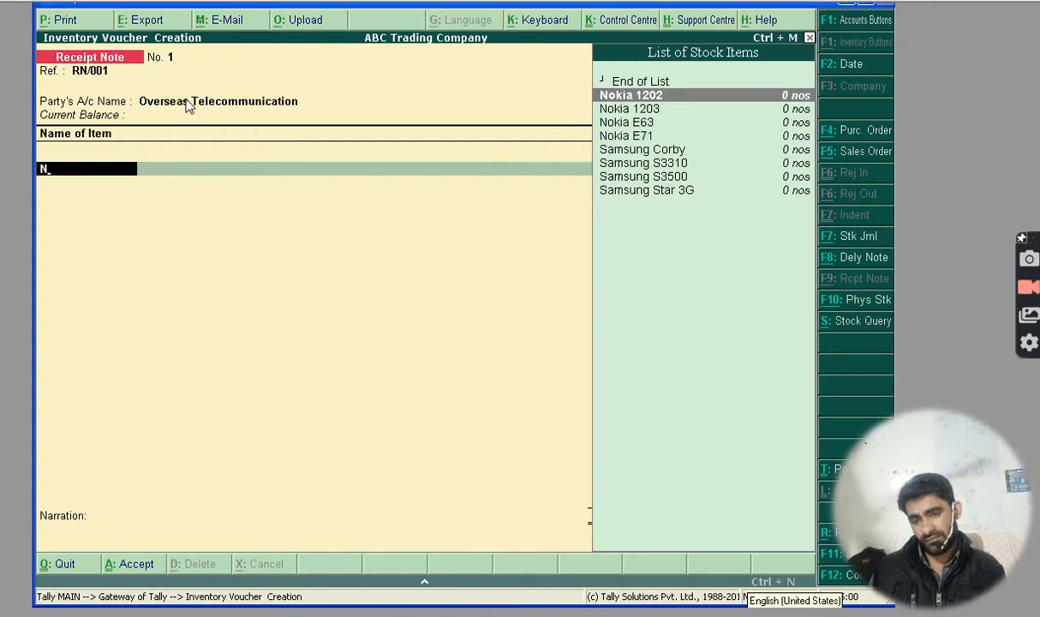
key("Return")
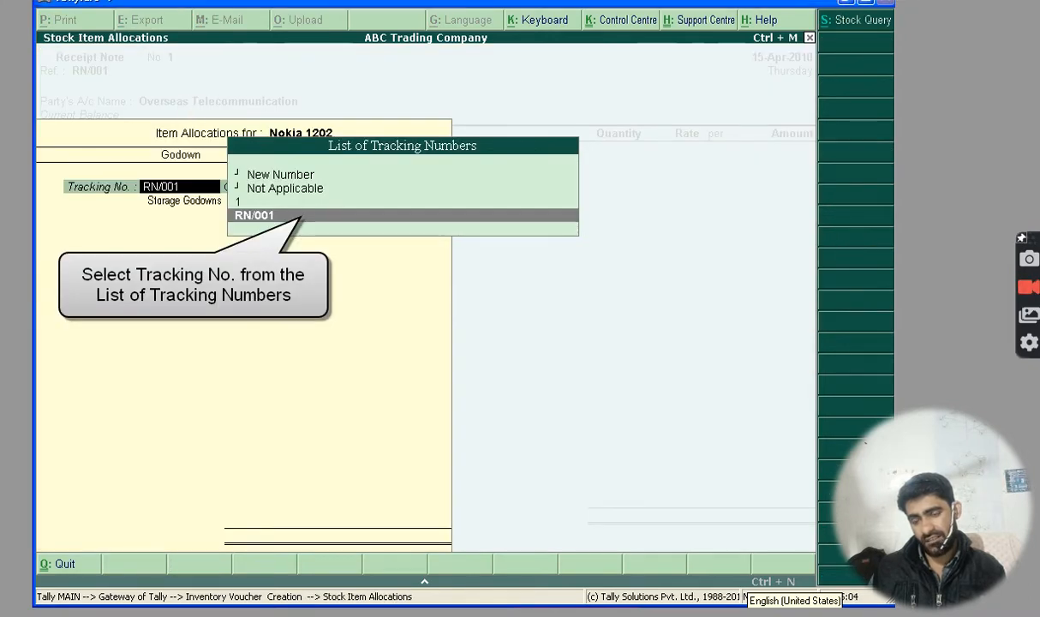
key("Return")
key("Down")
key("Down")
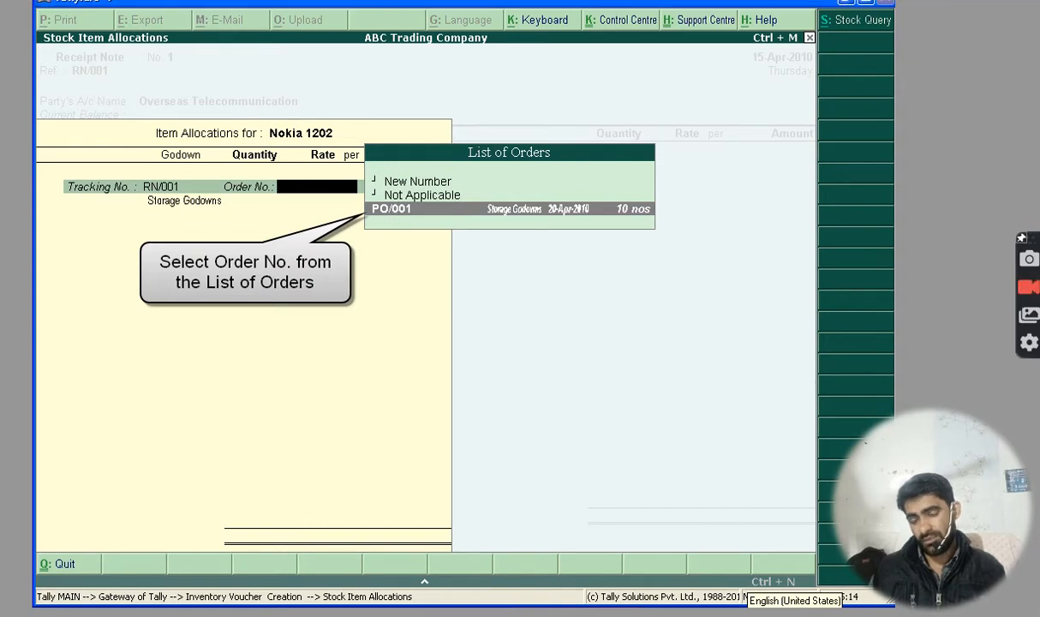
key("Return")
Step: Accept the Nokia 1202 allocation of 10 nos at 1,250.00 in Storage Godowns and book it to Purchase@4%
key("Return")
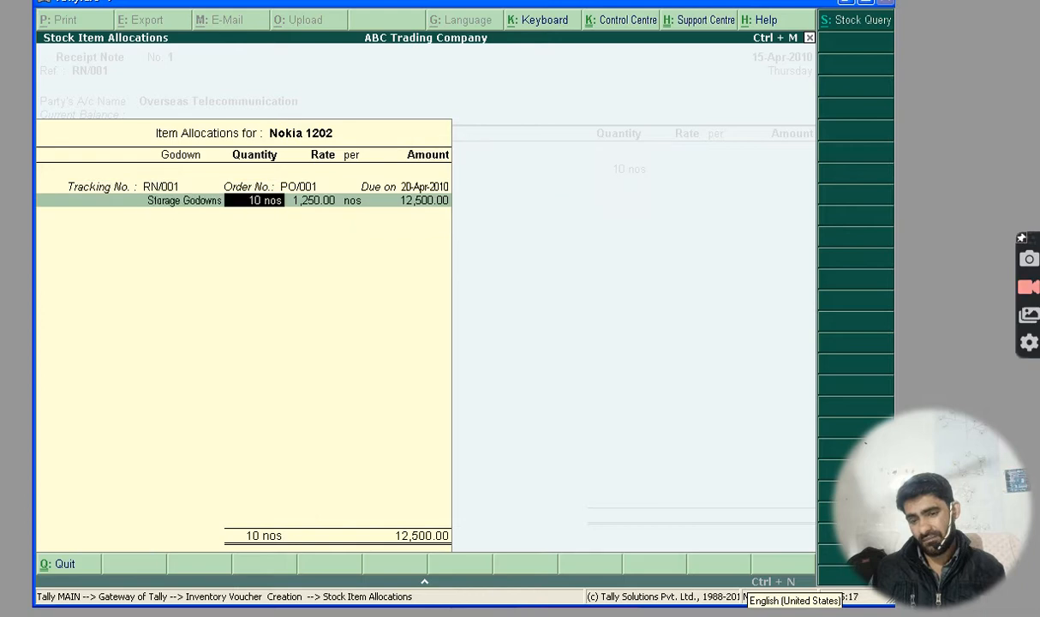
key("Return")
key("Return")
key("Return")
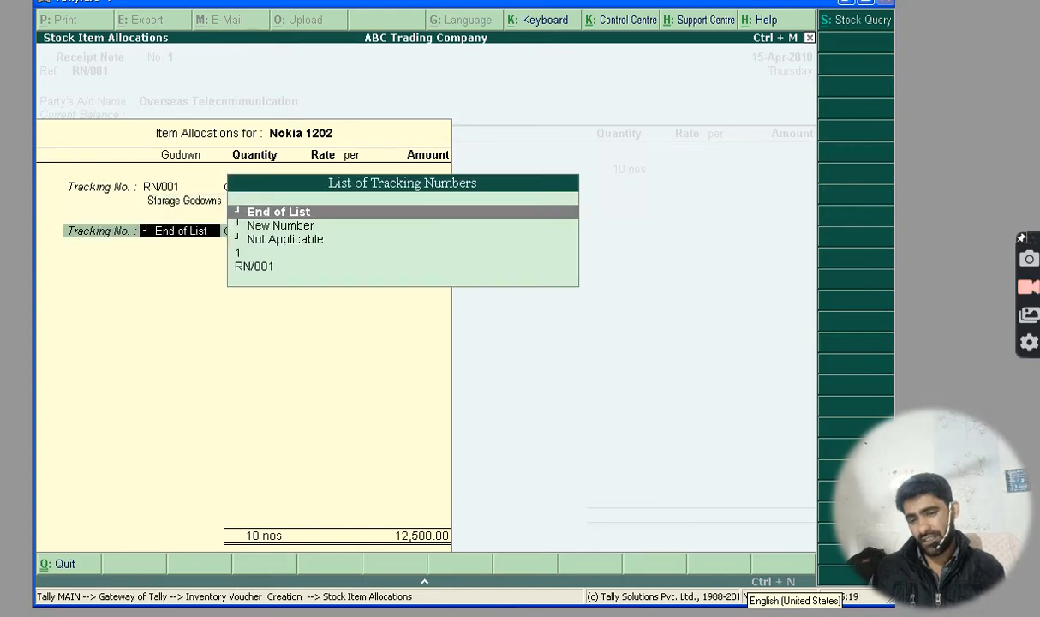
key("Return")
key("Return")
key("Return")
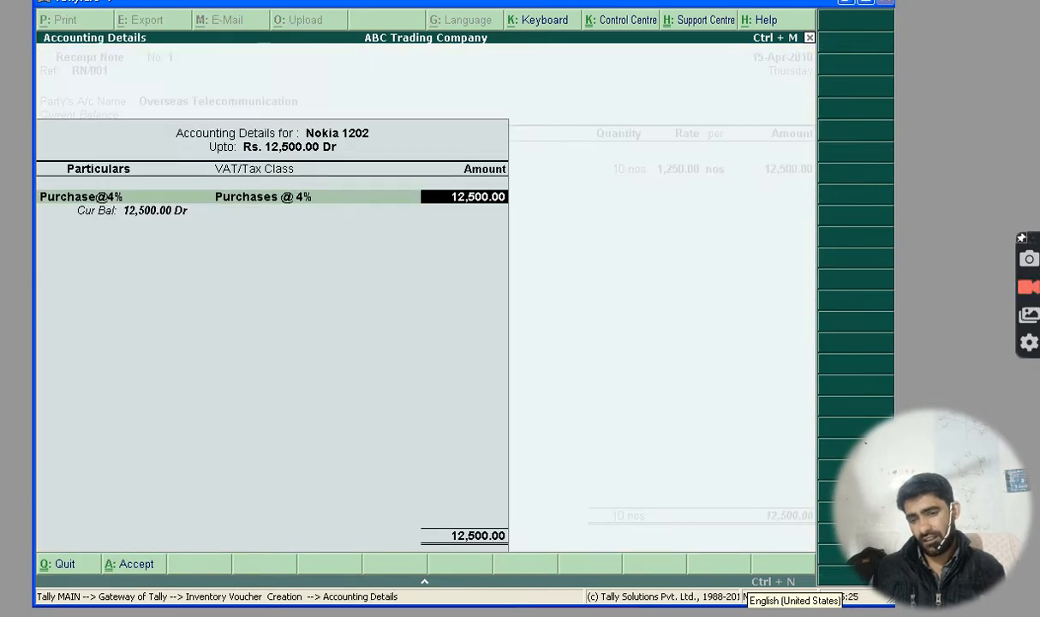
key("Return")
Step: Add Nokia 1203 as the second item with tracking number RN/001 against order PO/001
type("N")
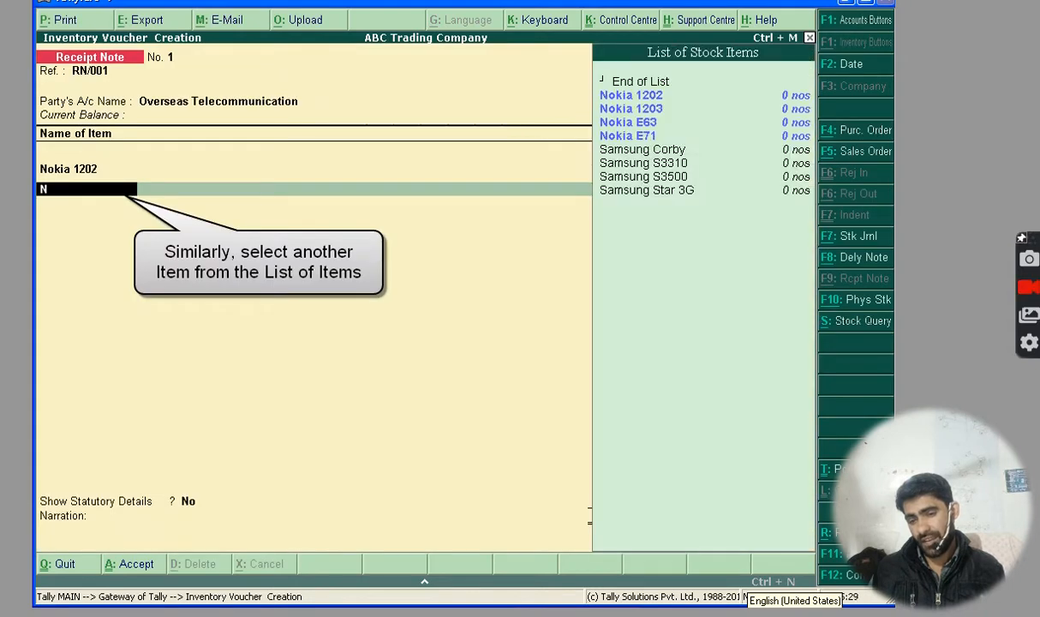
key("Down")
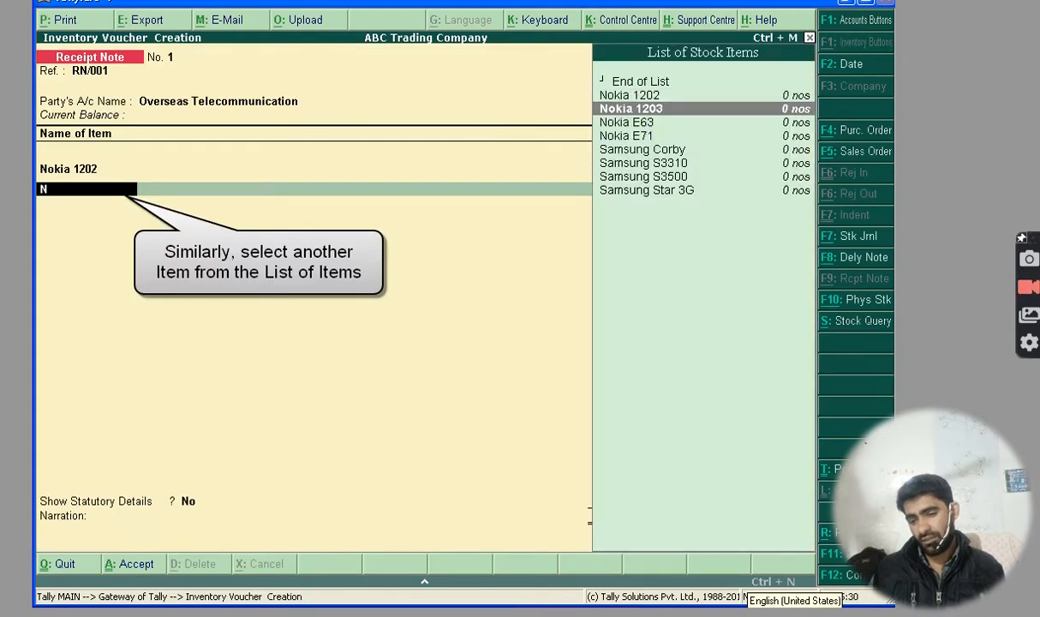
key("Return")
key("Return")
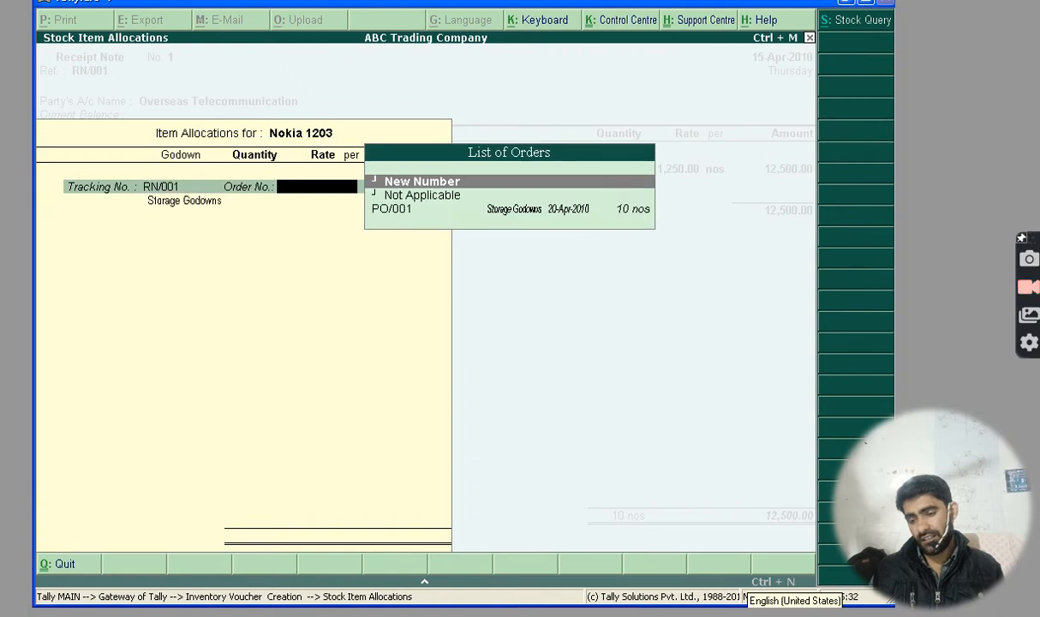
key("Down")
key("Down")
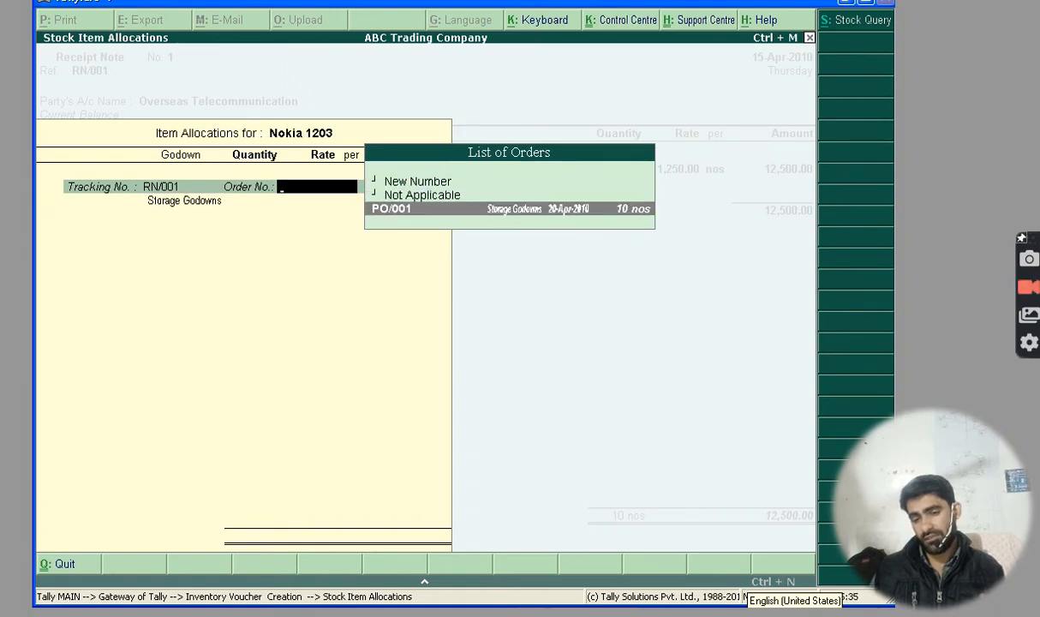
key("Return")
Step: Accept the Nokia 1203 allocation of 10 nos at 1,300.00 in Storage Godowns and book it to Purchase@4%
key("Return")
key("Return")
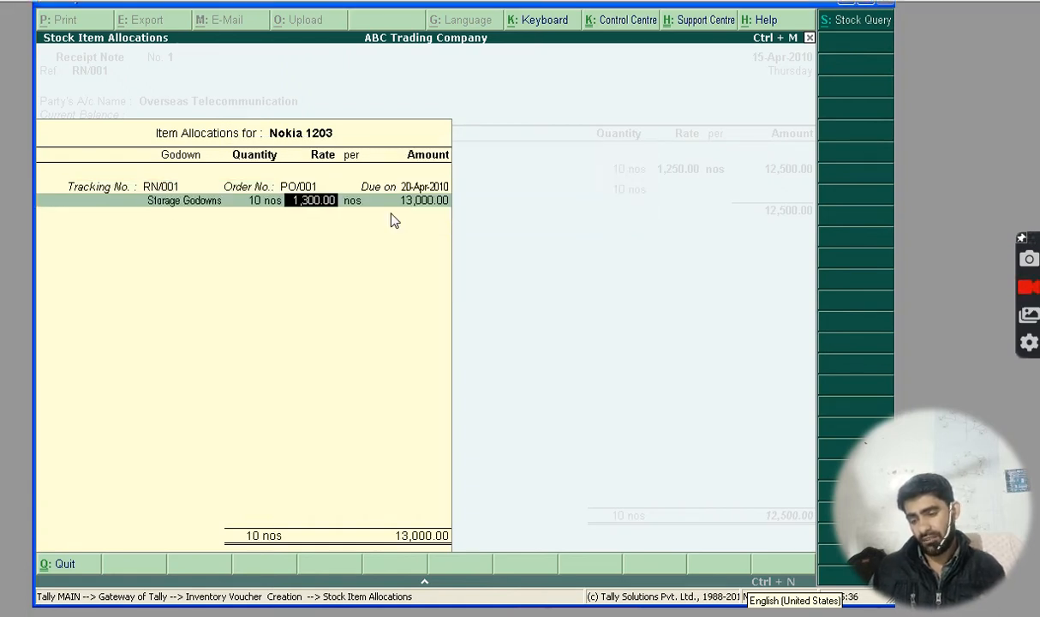
key("Return")
key("Return")
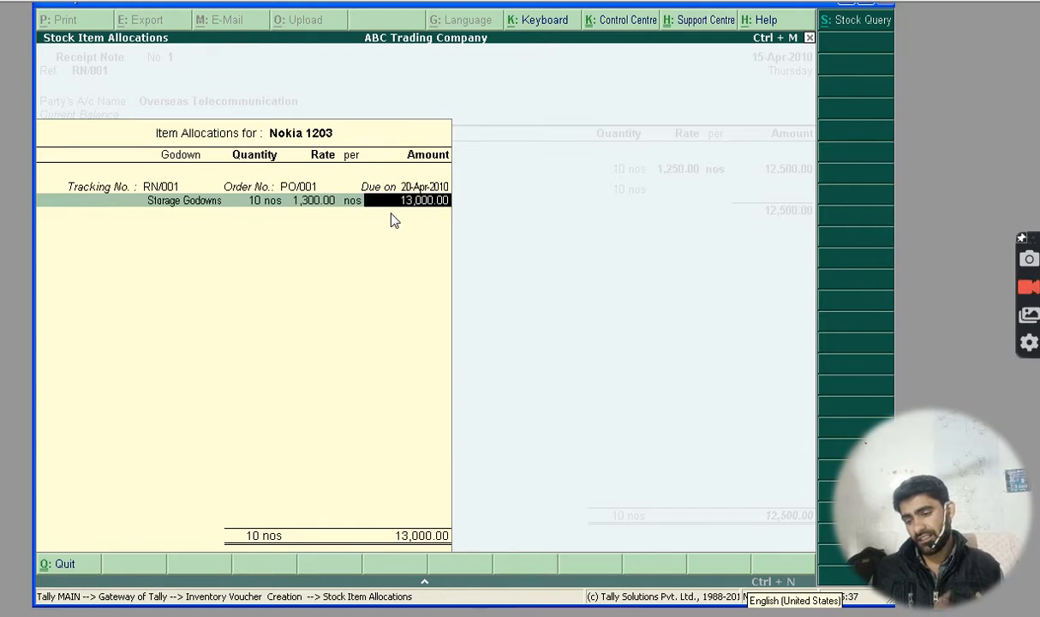
key("Return")
key("Return")
key("Return")
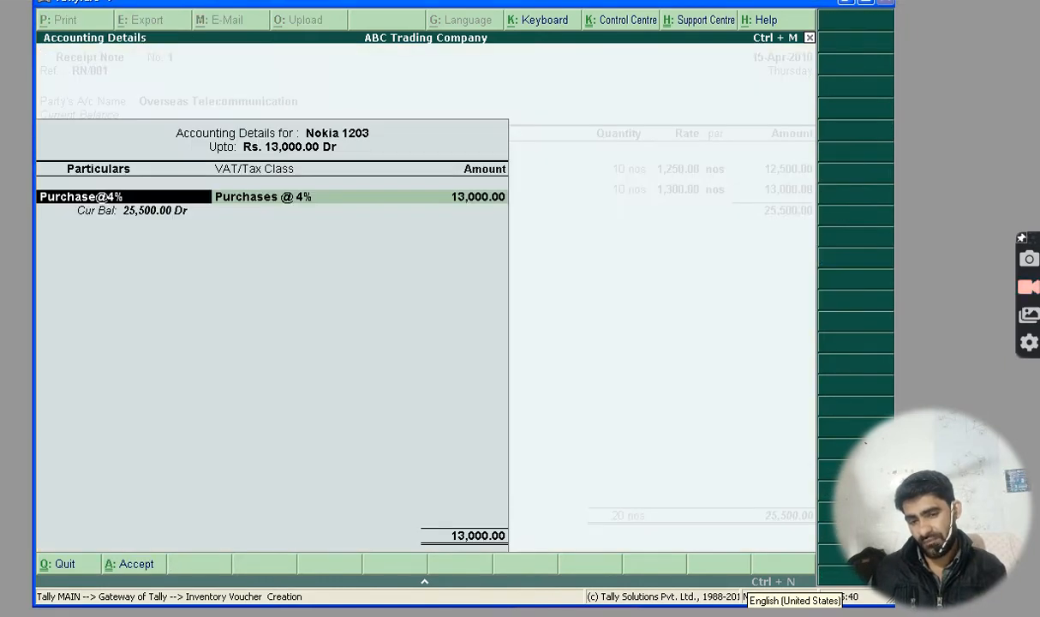
key("Return")
key("Return")
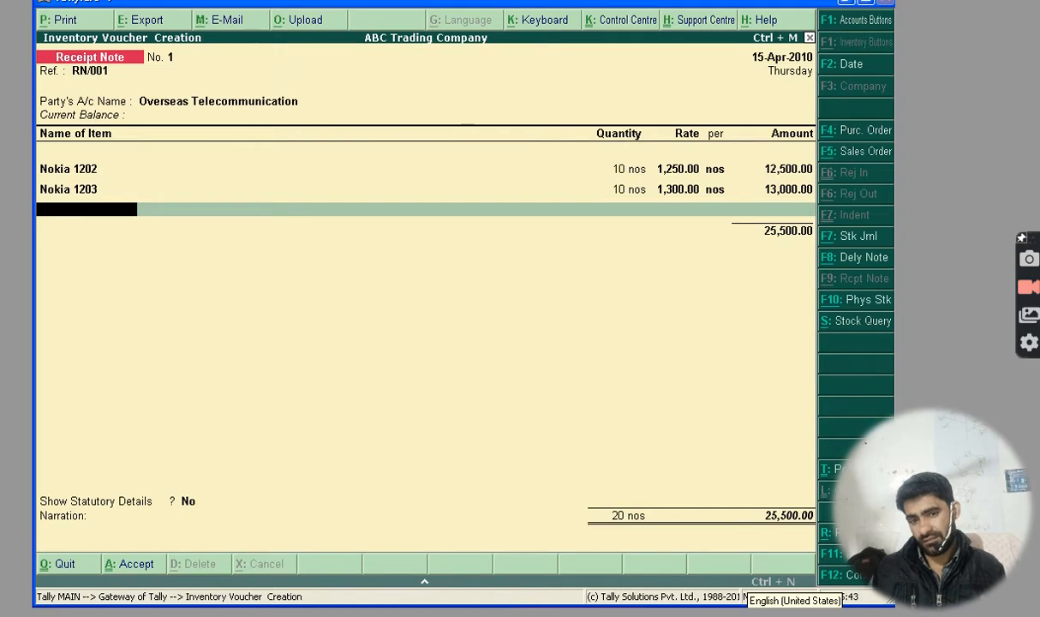
Step: Add Nokia E63 as the third item with tracking number RN/001 against order PO/001
type("N")
key("Down")
key("Down")
key("Return")
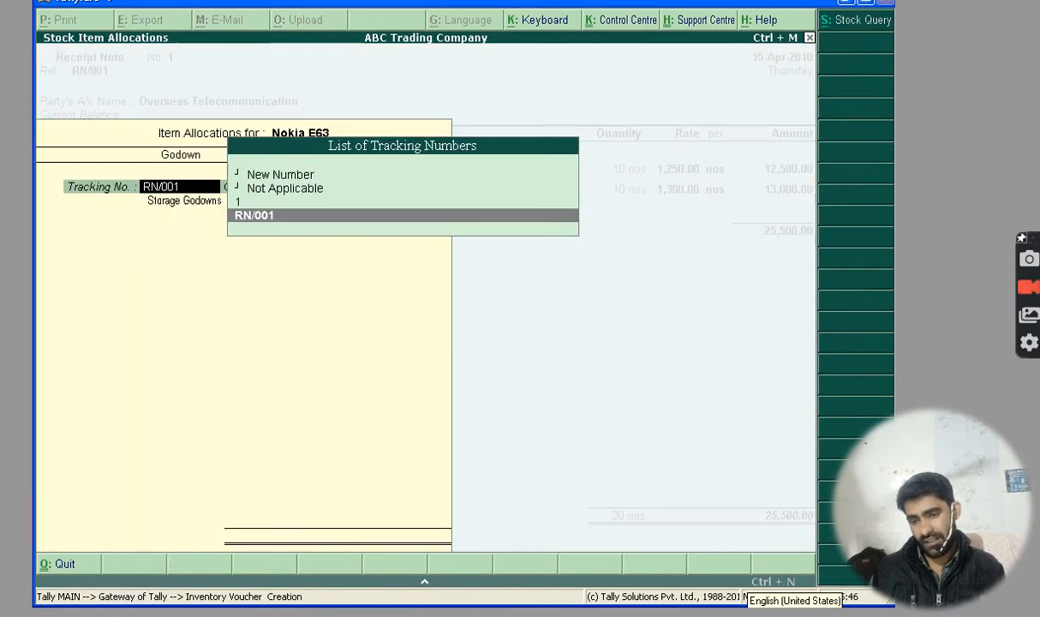
key("Return")
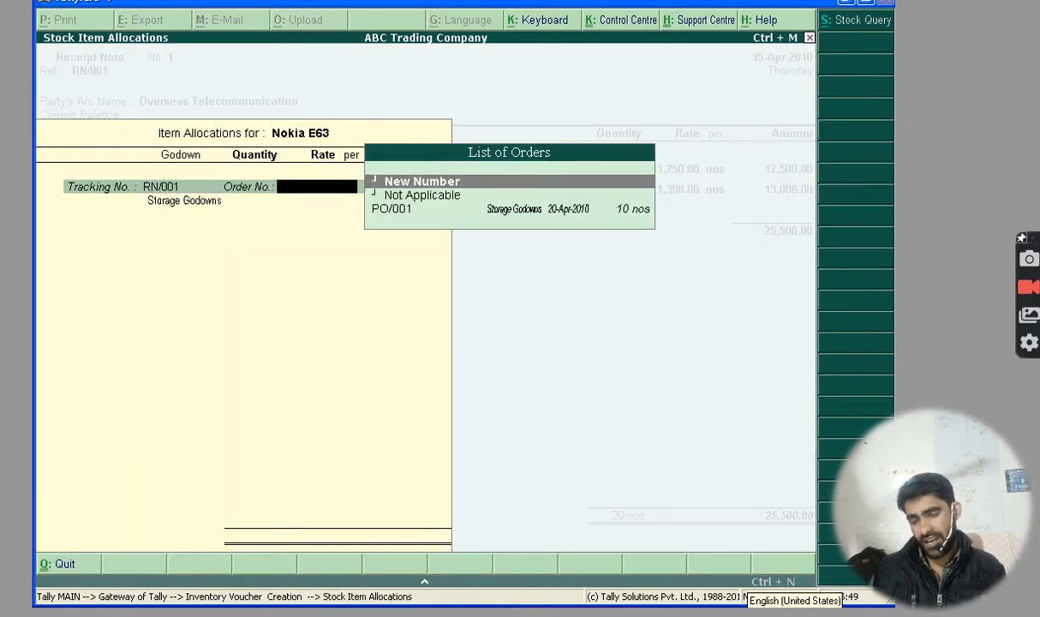
key("Down")
key("Down")
key("Return")
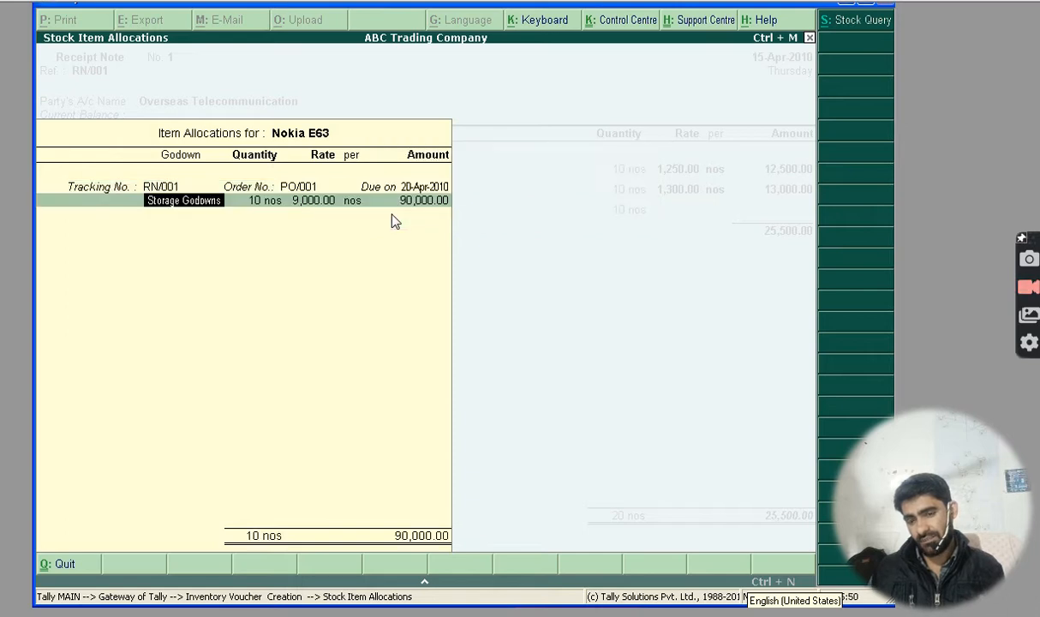
Step: Accept the Nokia E63 allocation of 10 nos at 9,000.00 in Storage Godowns and book it to Purchase@4%
key("Return")
key("Return")
key("Return")
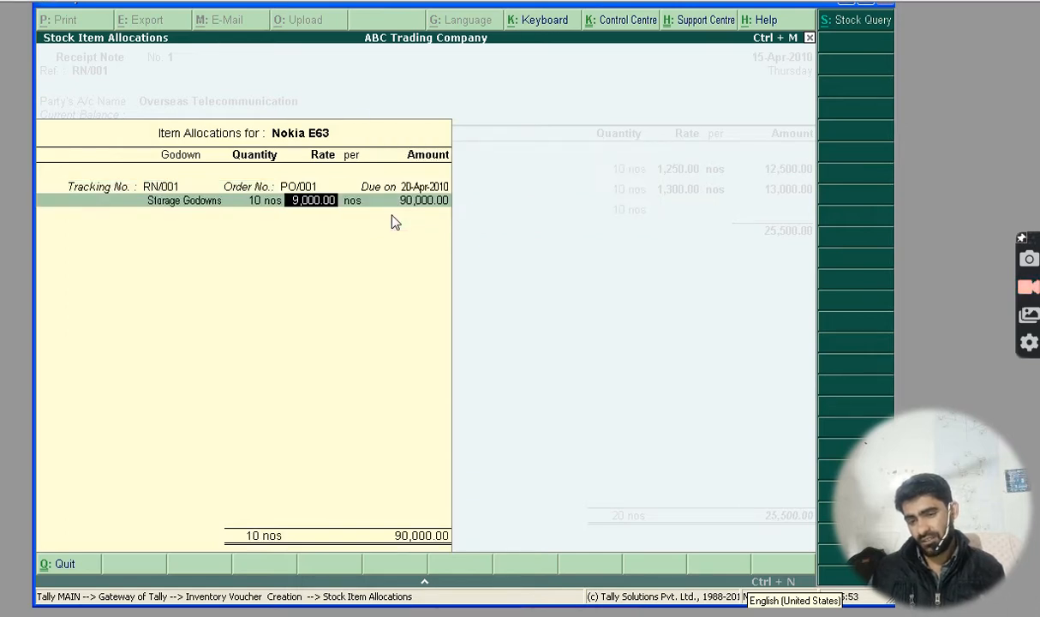
key("Return")
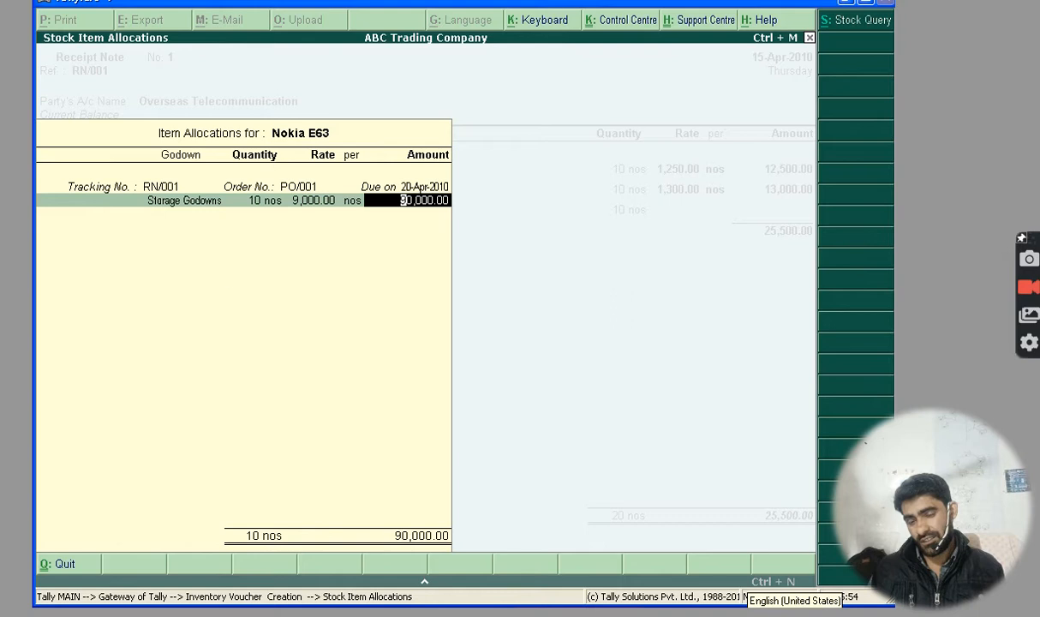
key("Return")
key("Return")
key("Return")
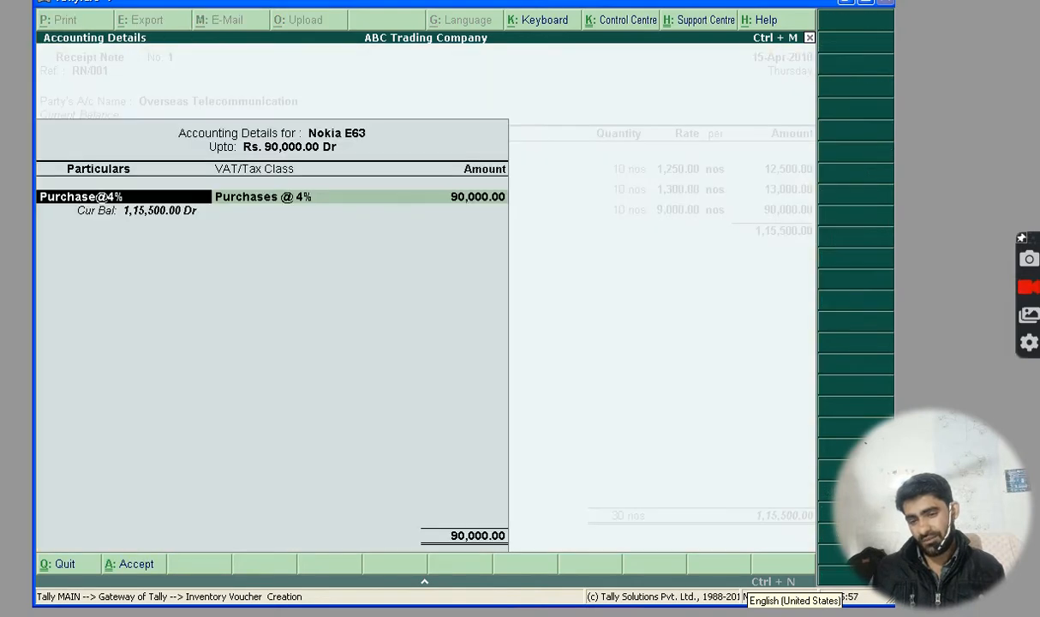
key("Return")
key("Return")
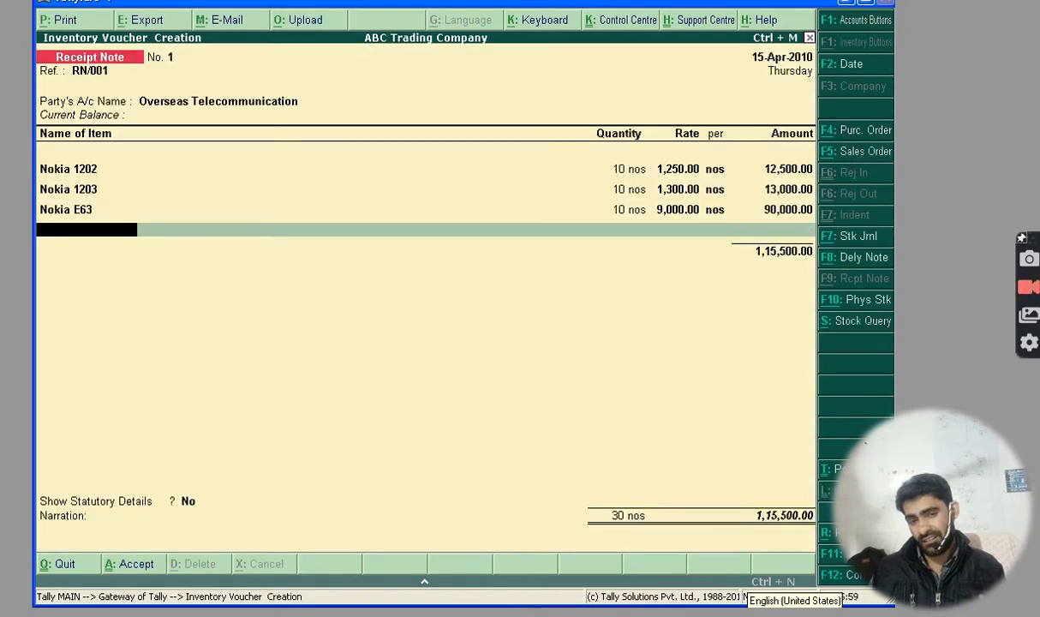
Step: Add Nokia E71 as the fourth item with tracking number RN/001 against order PO/001
type("N")
key("Down")
key("Down")
key("Down")
key("Down")
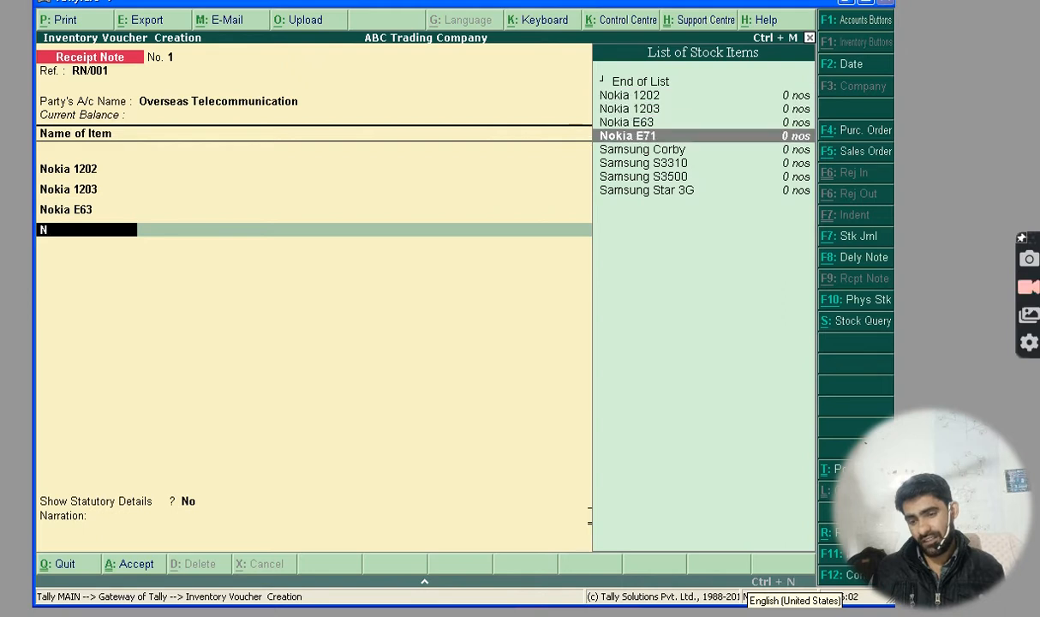
key("Return")
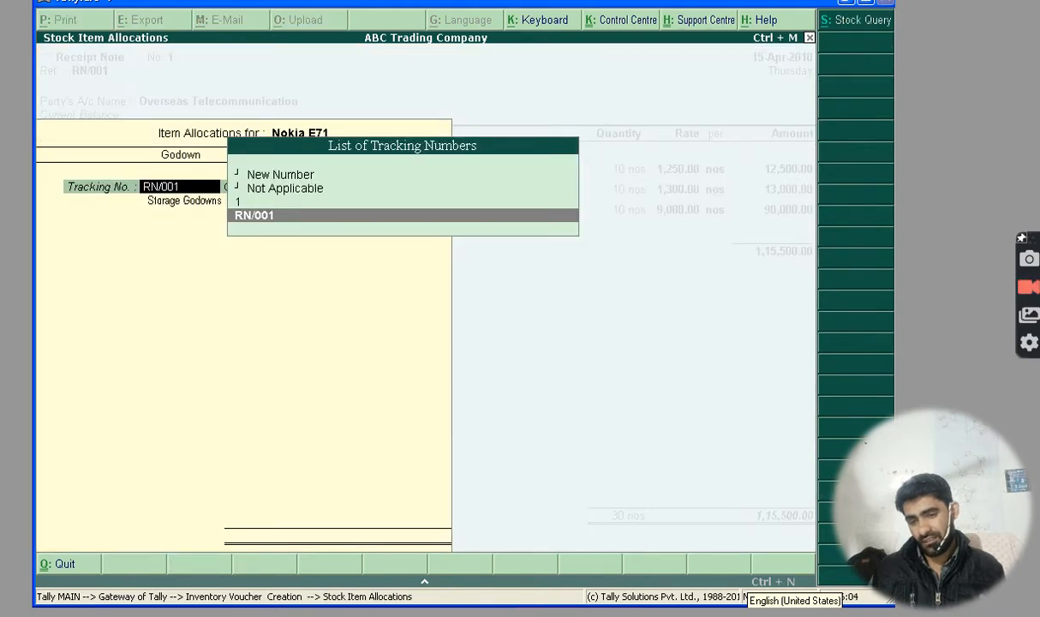
key("Return")
key("Down")
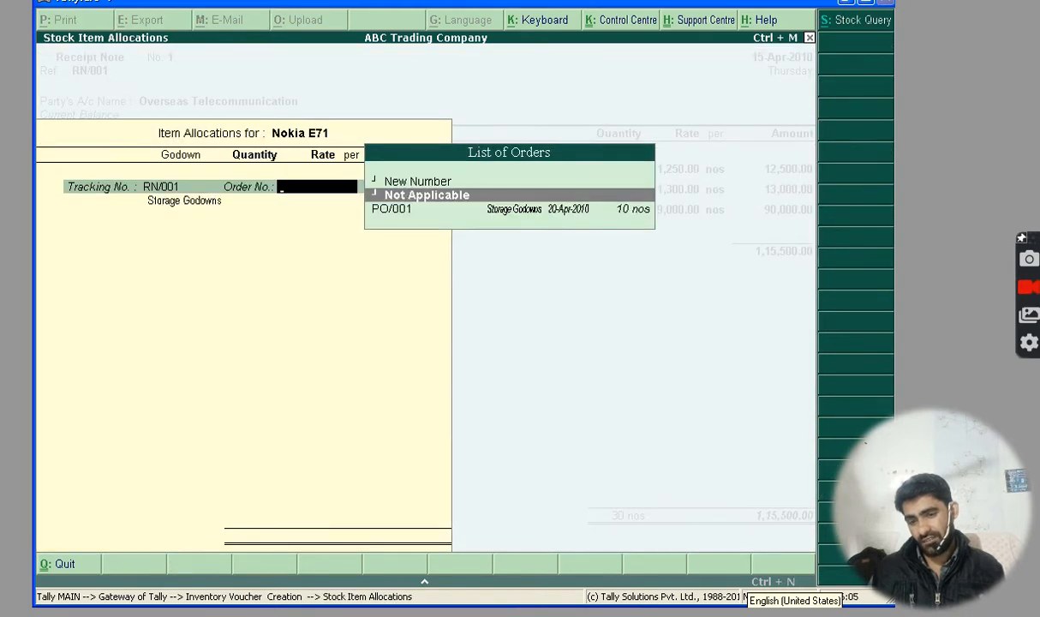
key("Down")
key("Return")
Step: Accept the Nokia E71 allocation of 10 nos at 14,800.00 in Storage Godowns and save the receipt note
key("Return")
key("Return")
key("Return")
key("Return")
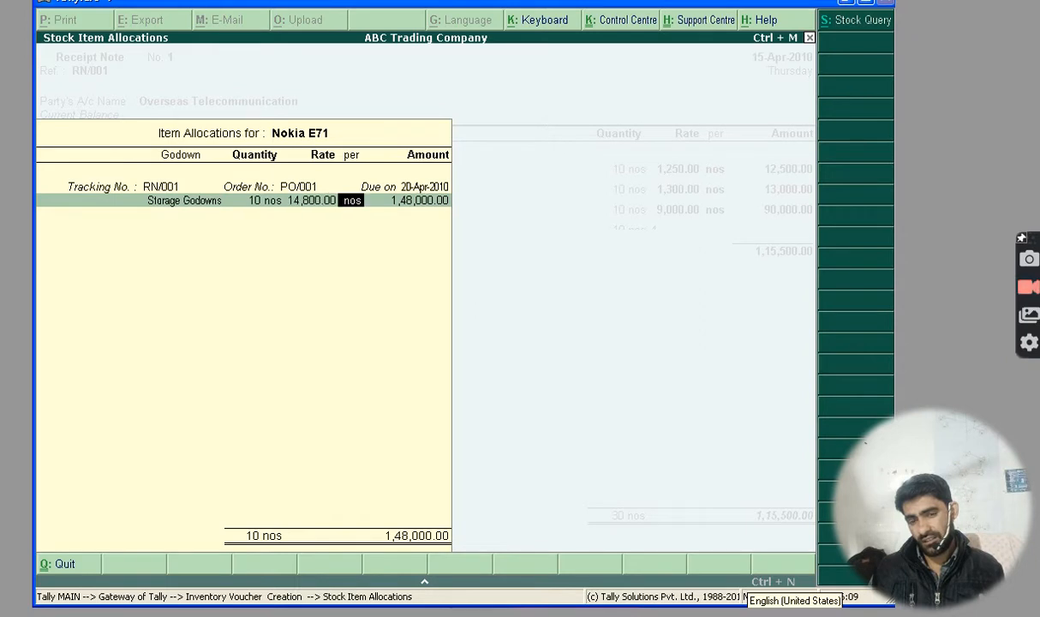
key("Return")
key("Return")
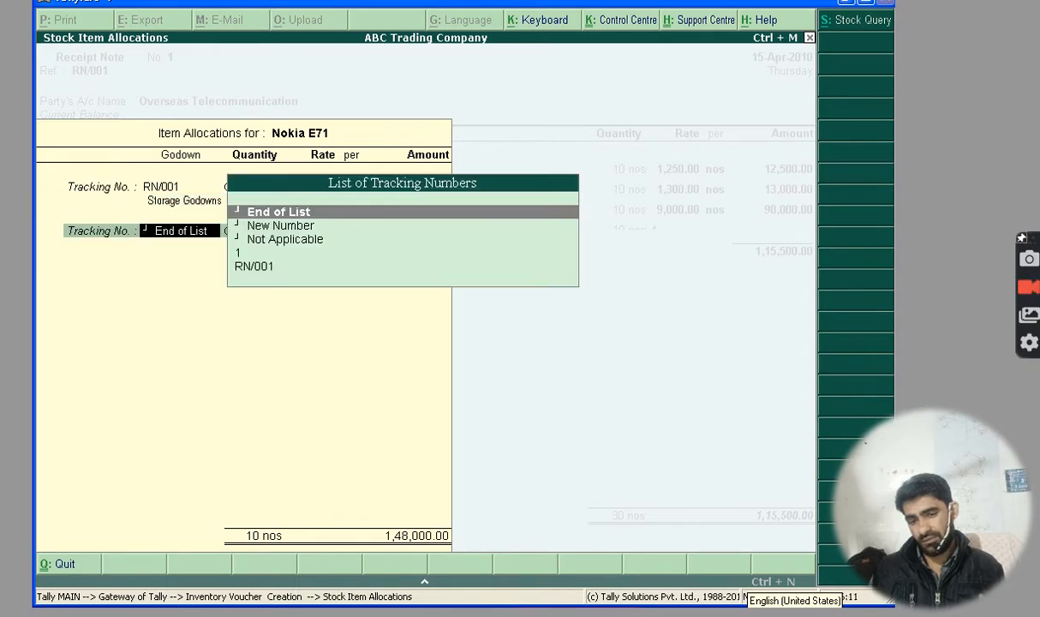
key("Return")
key("Return")
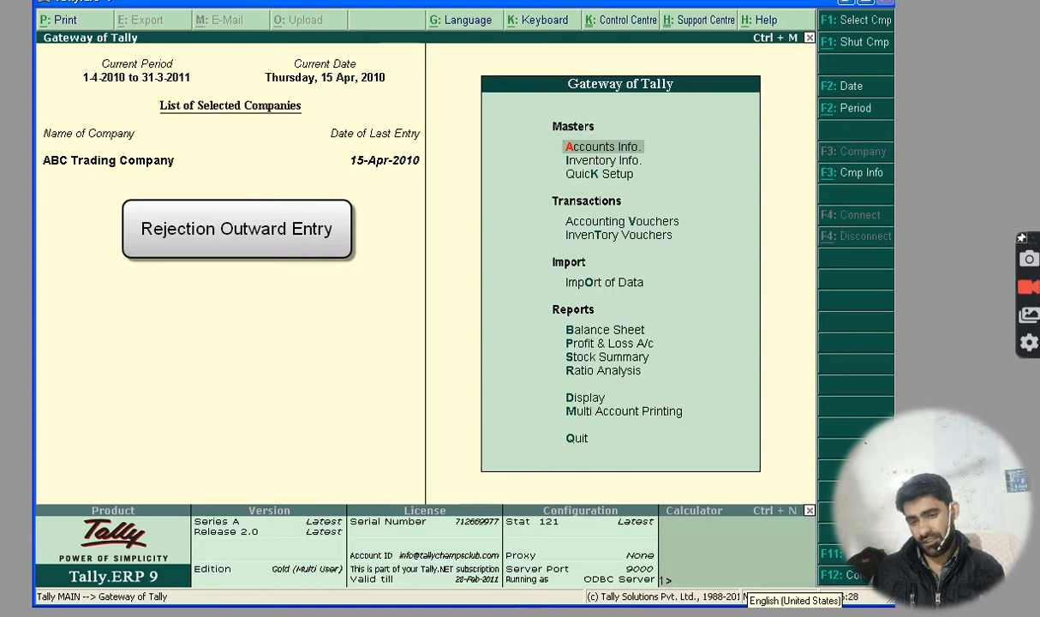
Step: Set Use Rejection Inward/Outward Notes to Yes in the company's inventory features and accept the screen
left_click(840, 559)
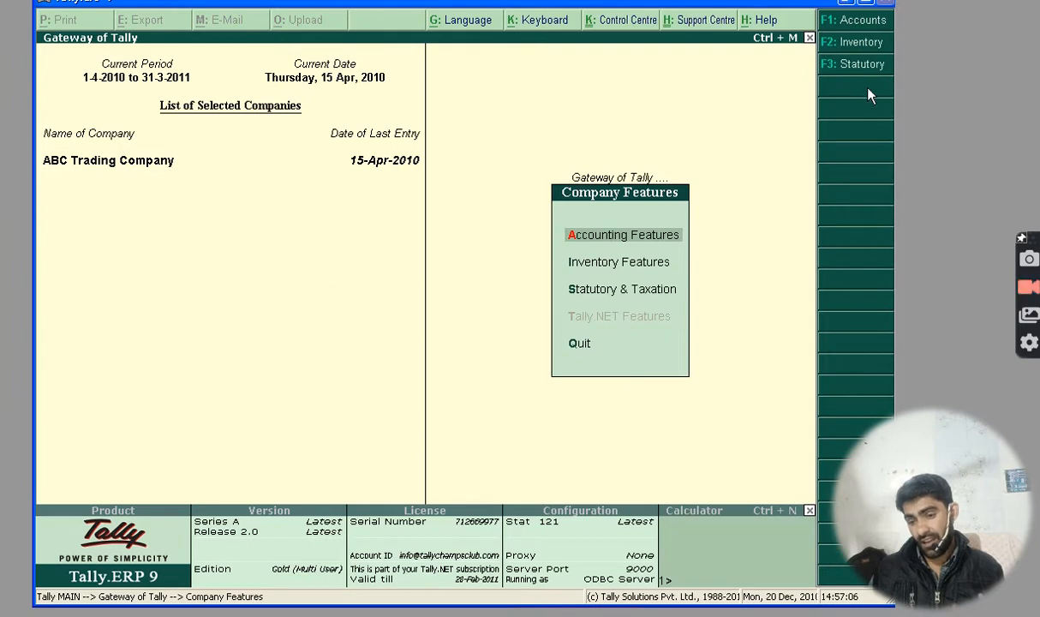
left_click(851, 43)
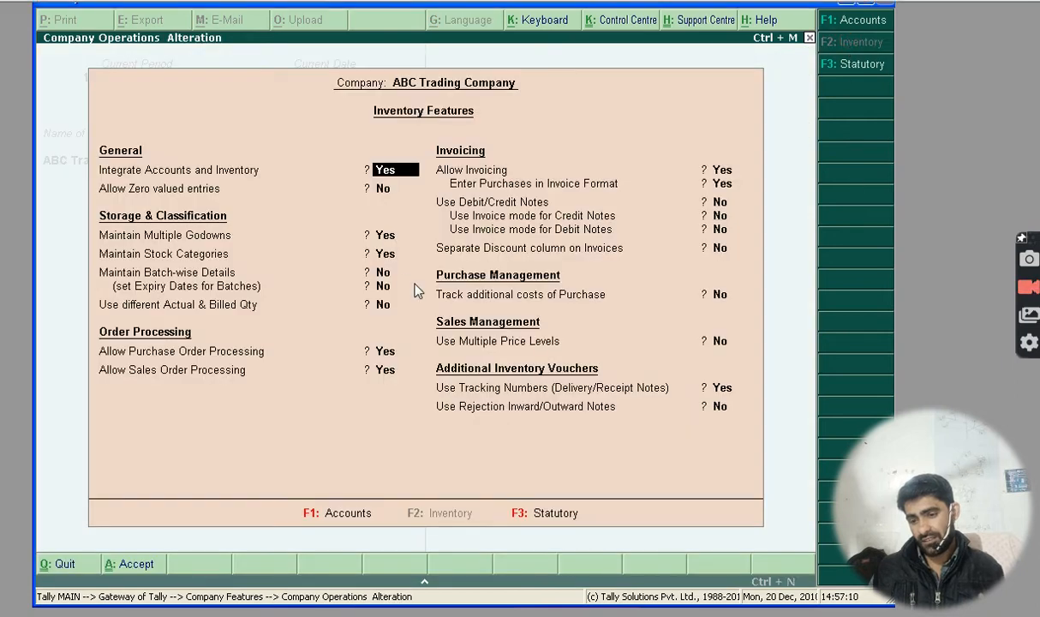
key("Return")
key("Return")
key("Return")
key("Return")
key("Return")
key("Return")
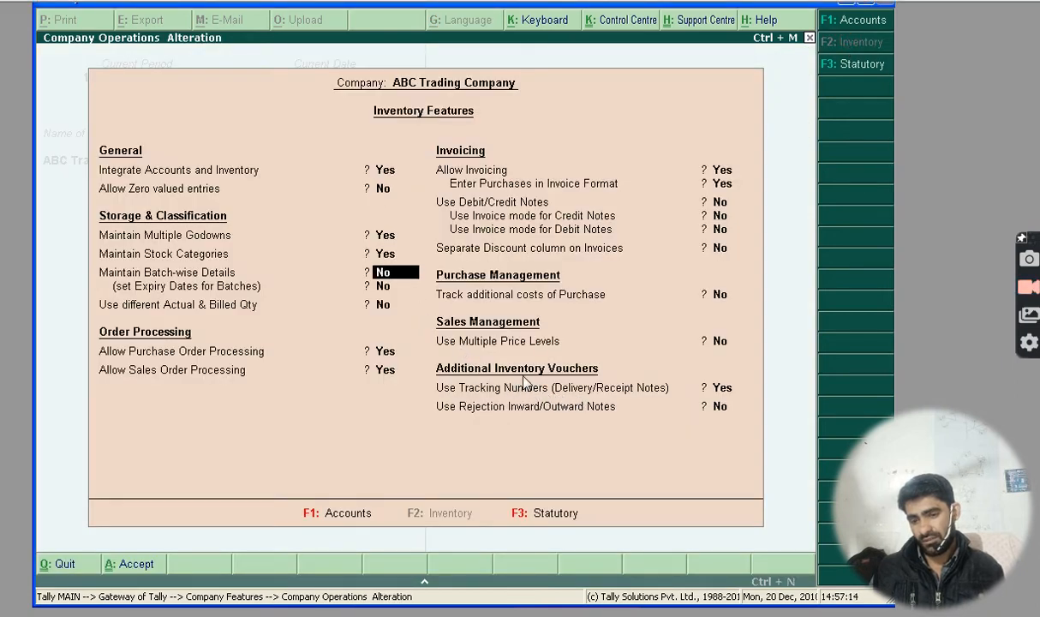
key("Return")
key("Return")
key("Return")
key("Return")
key("Return")
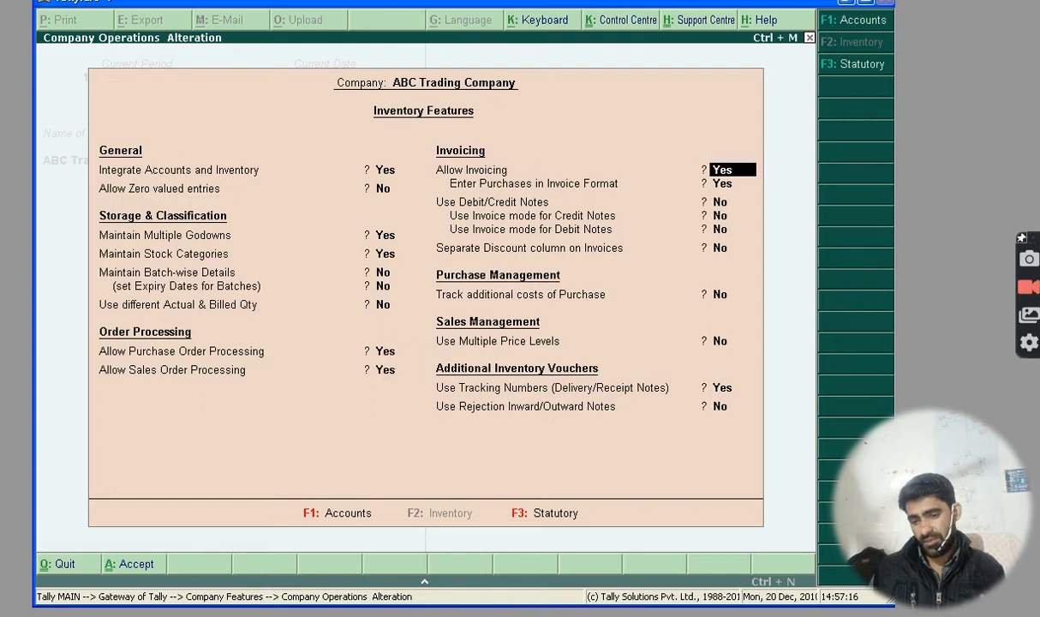
key("Return")
key("Return")
key("Return")
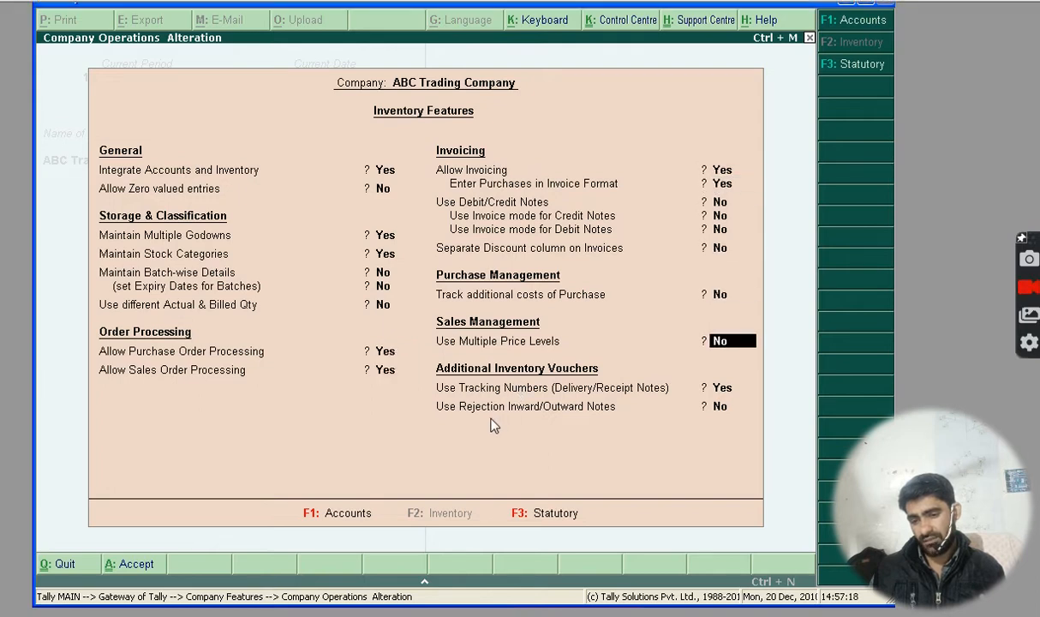
type("y")
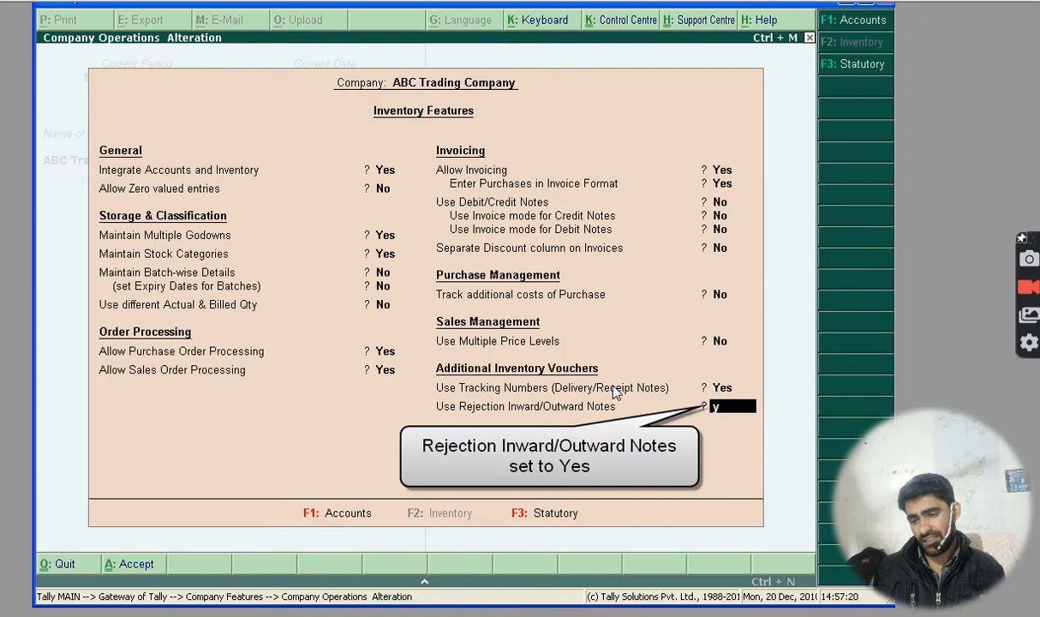
type("es")
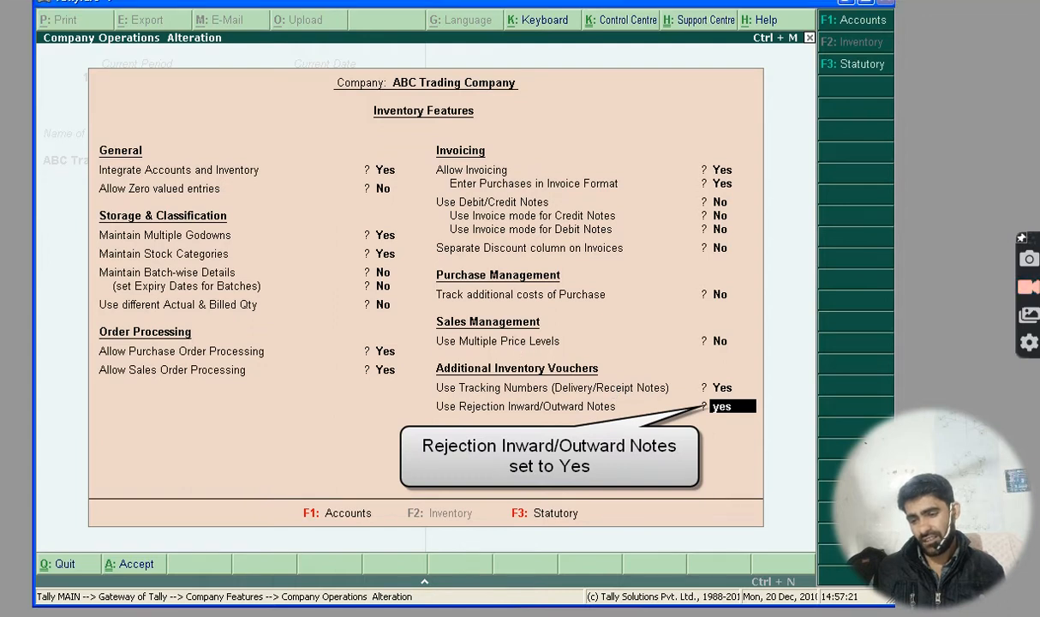
key("Return")
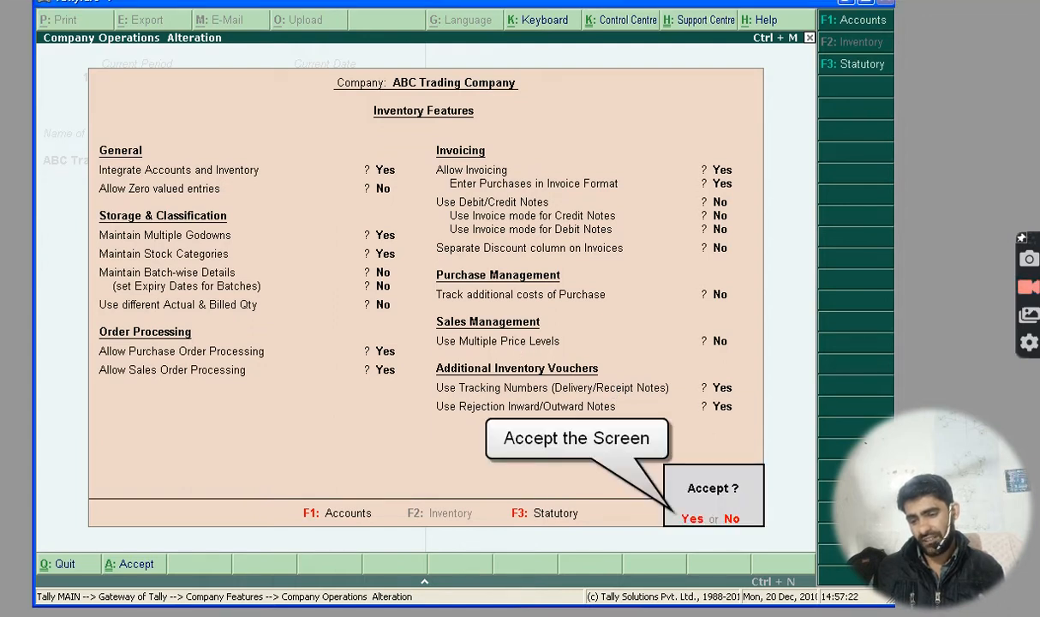
key("Return")
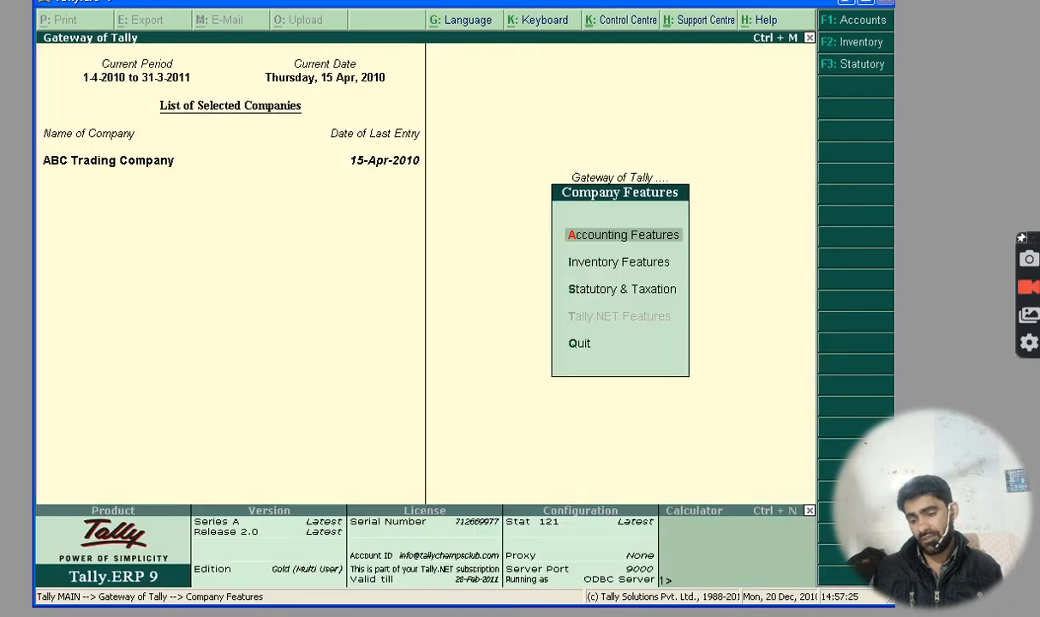
Step: Leave the company features and open a new Rejections Out inventory voucher
key("Escape")
key("Down")
key("Down")
key("Down")
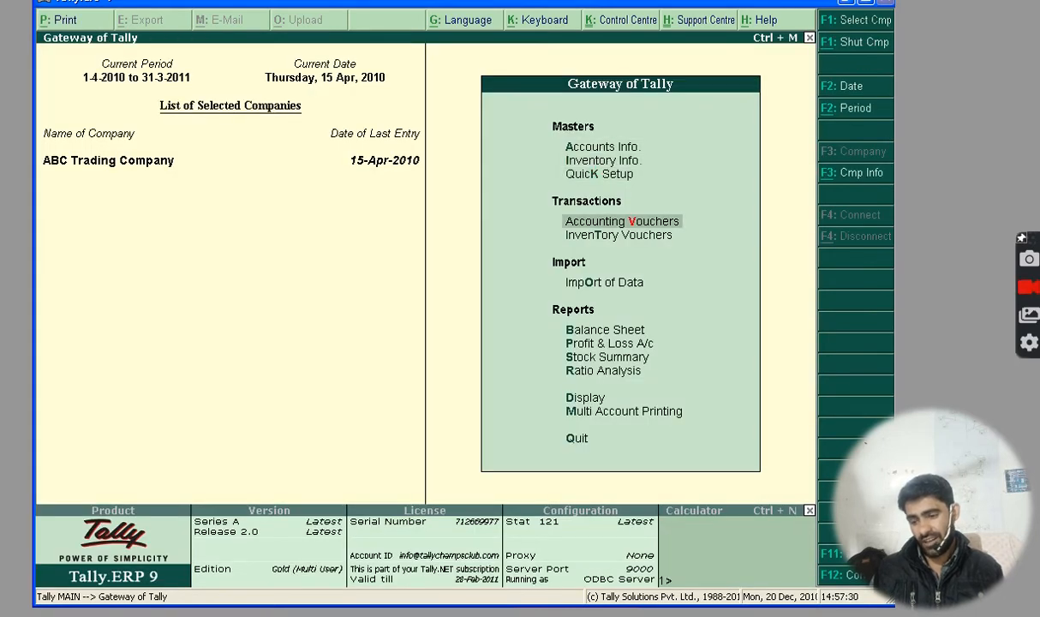
key("Down")
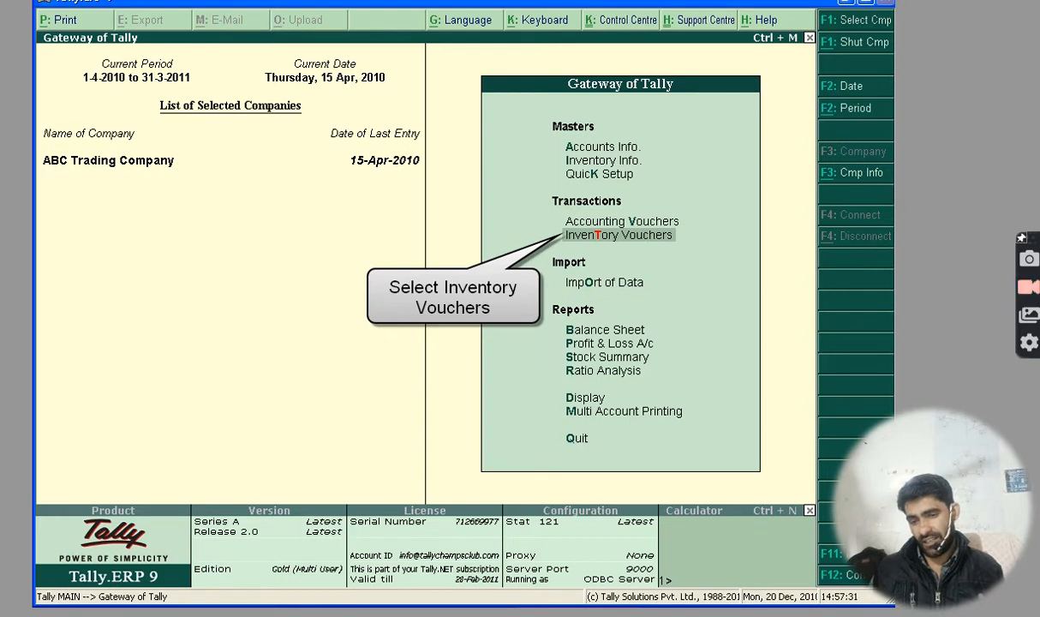
key("Return")
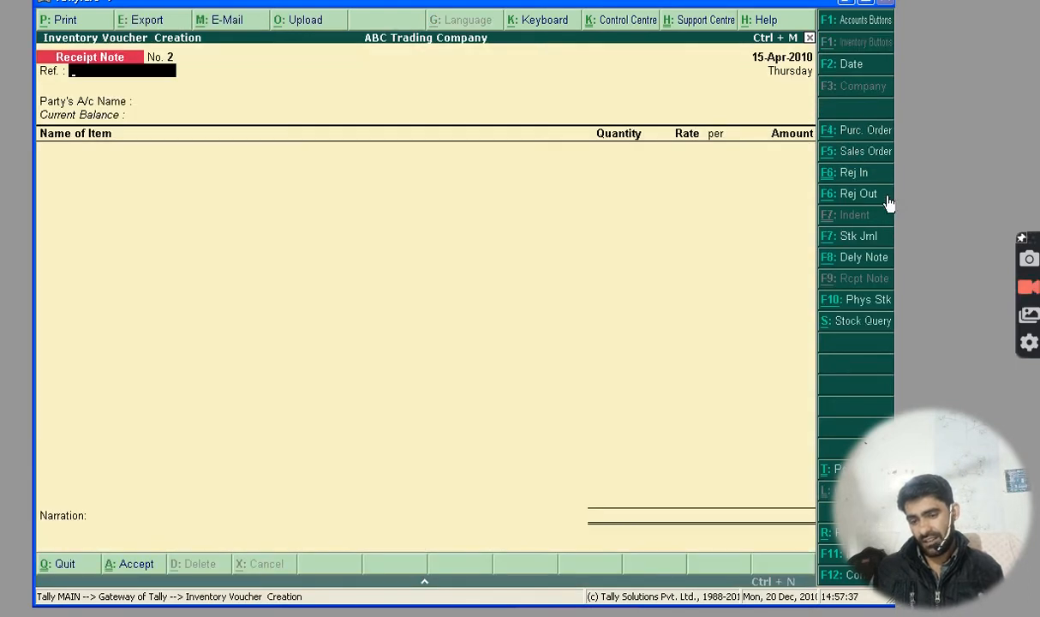
left_click(850, 197)
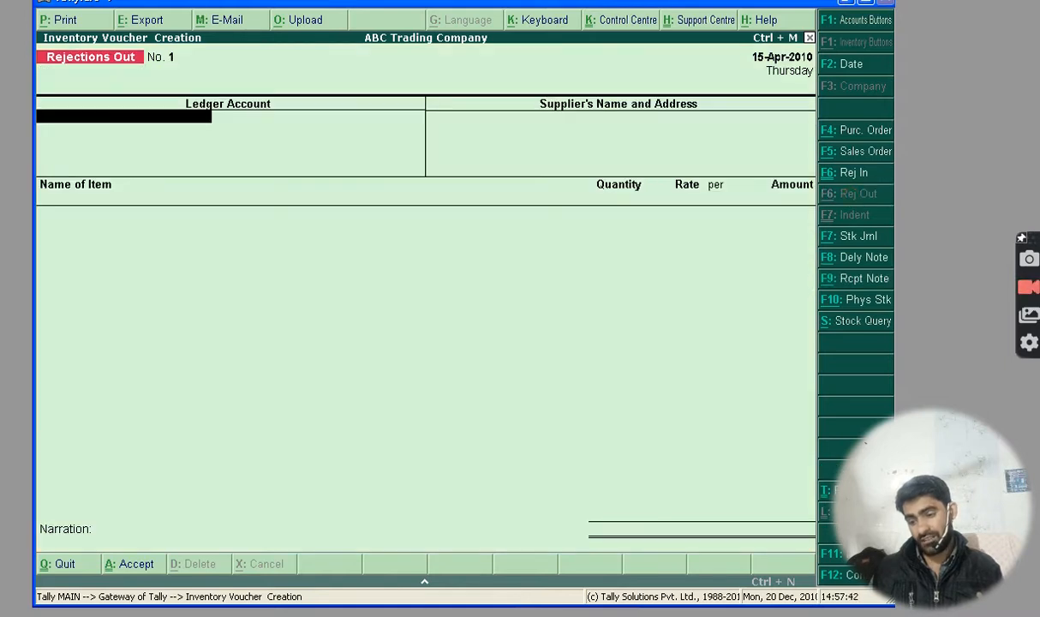
Step: Set the Rejections Out voucher date to 19-04-2010
left_click(848, 64)
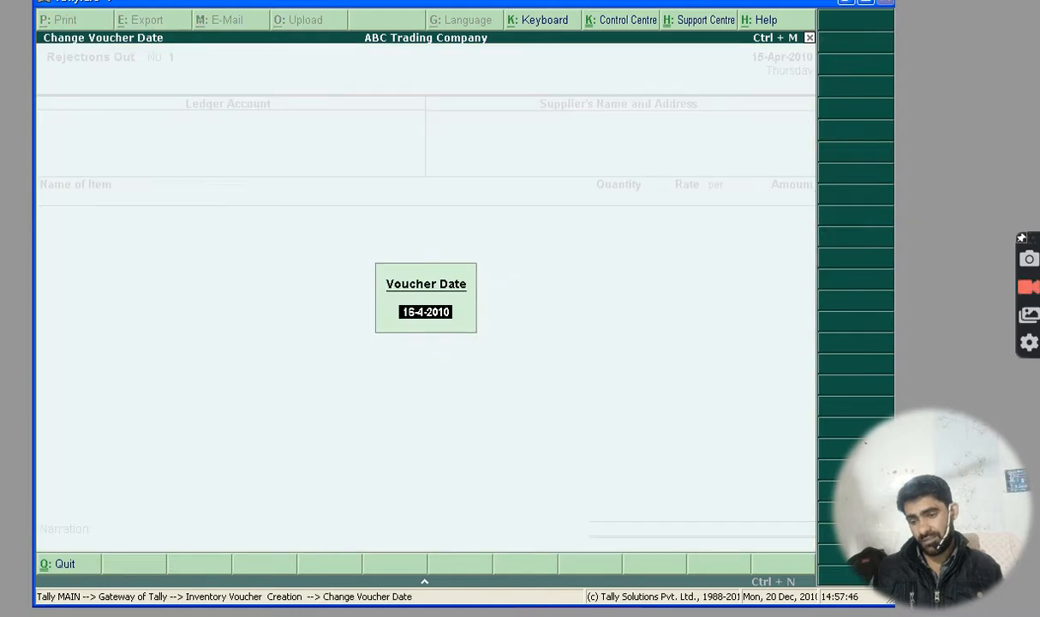
type("19-")
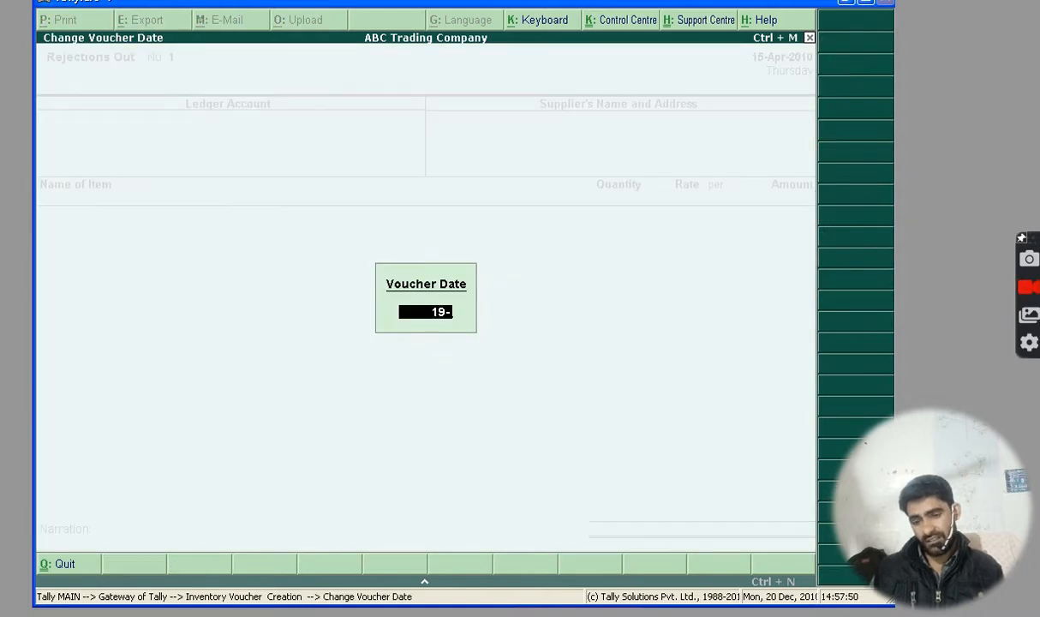
type("04-20")
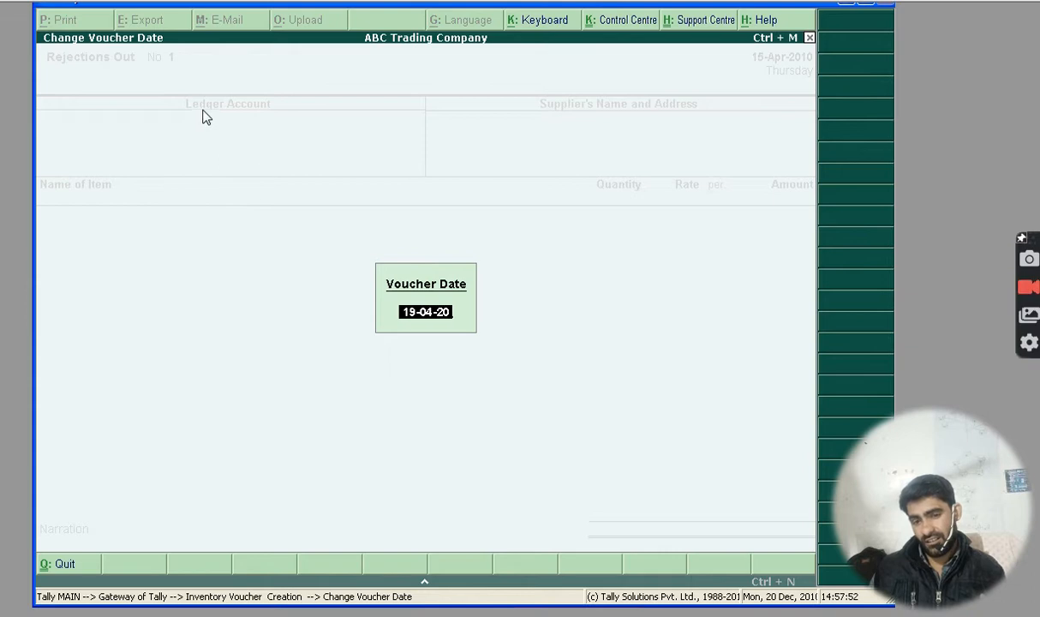
type("10")
key("Return")
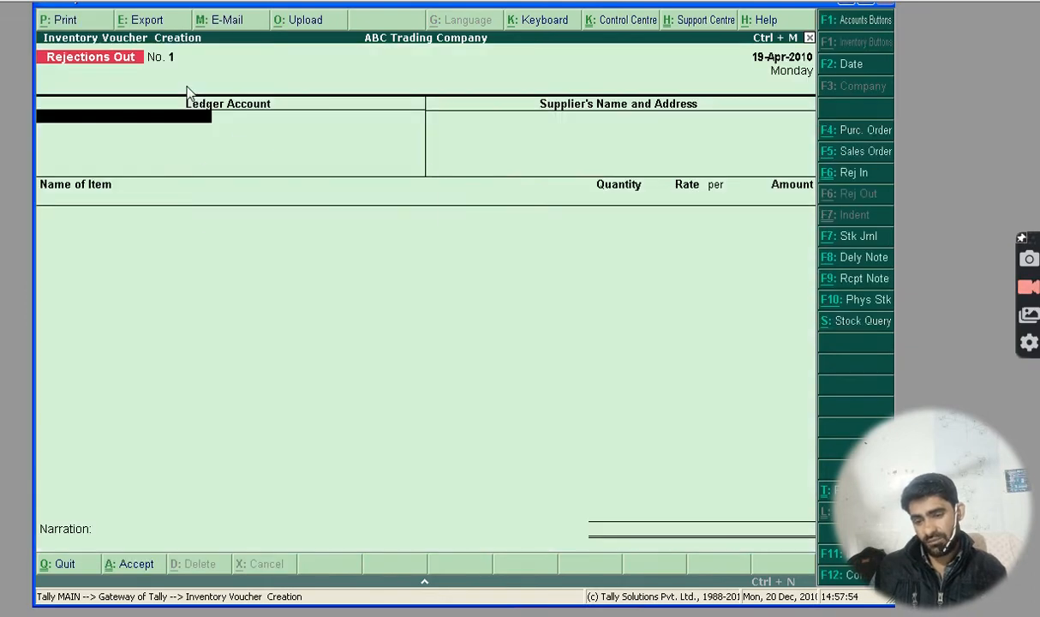
Step: Choose Overseas Telecommunication as the ledger account and accept it as the supplier's name
type("O")
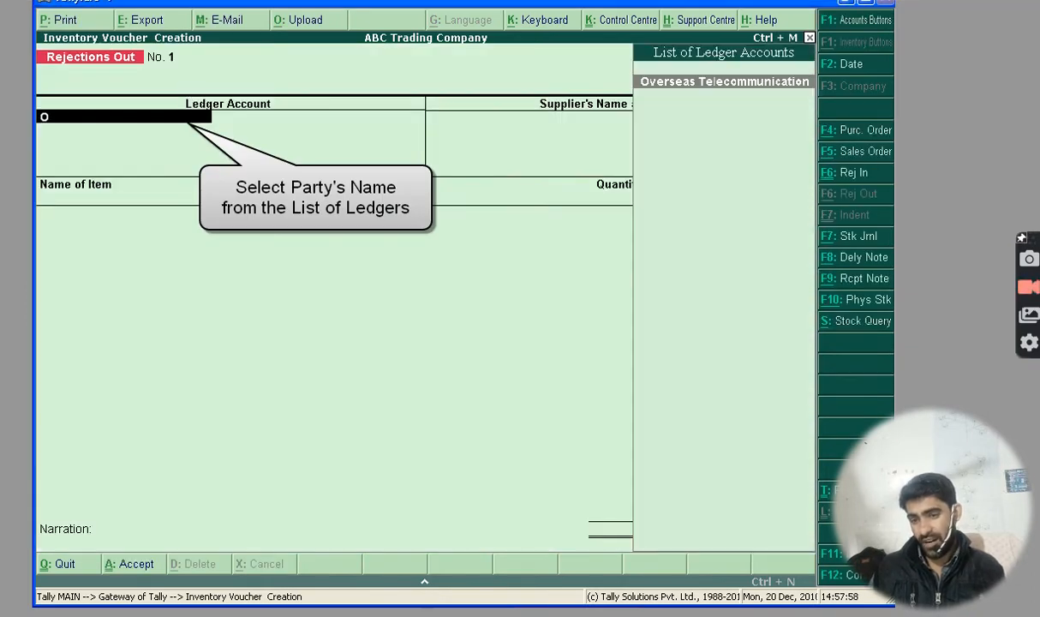
key("Return")
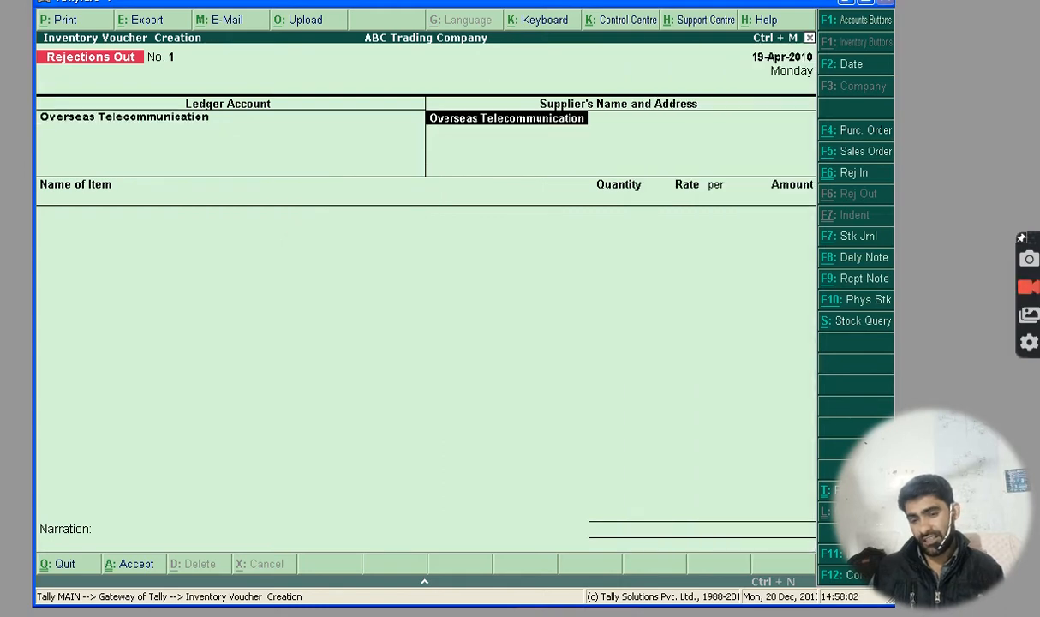
key("Return")
key("Return")
Step: Add Nokia 1203 as the rejected item with tracking number RN/001 from Storage Godowns
type("N")
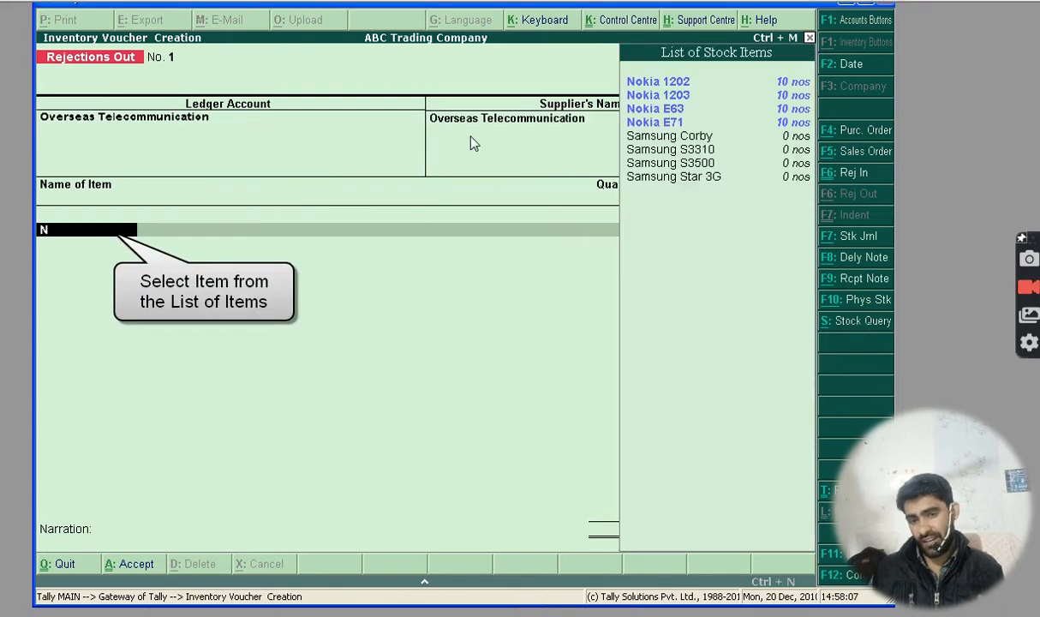
key("Down")
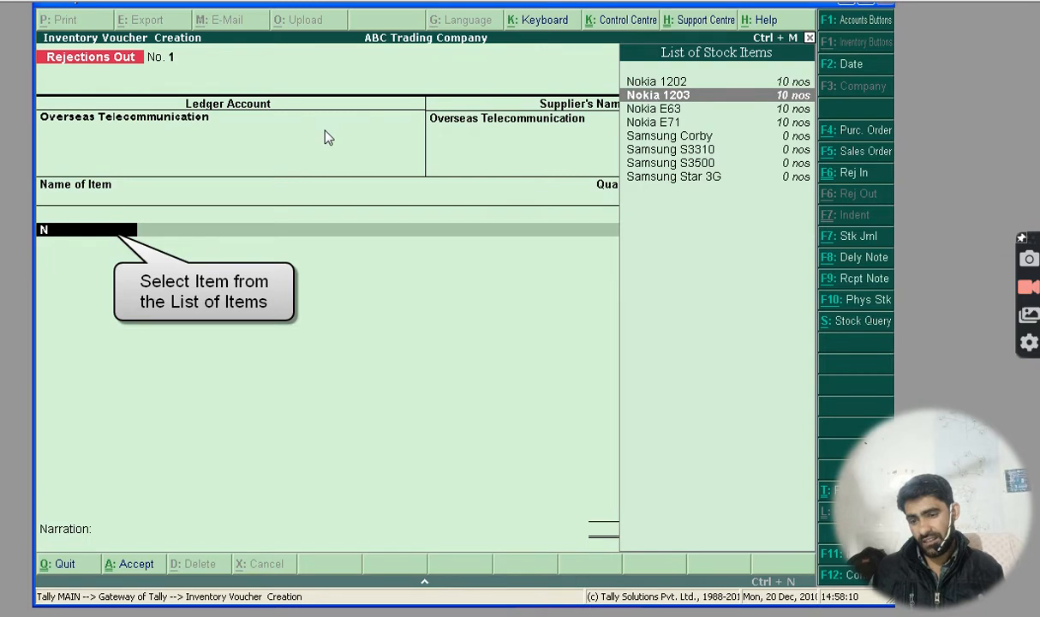
key("Return")
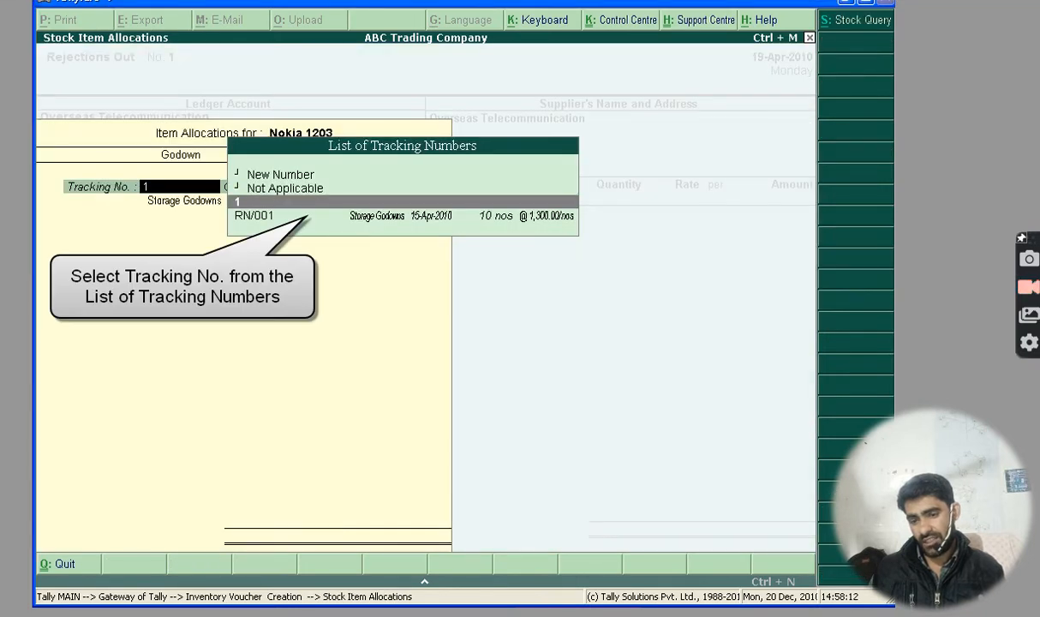
key("Down")
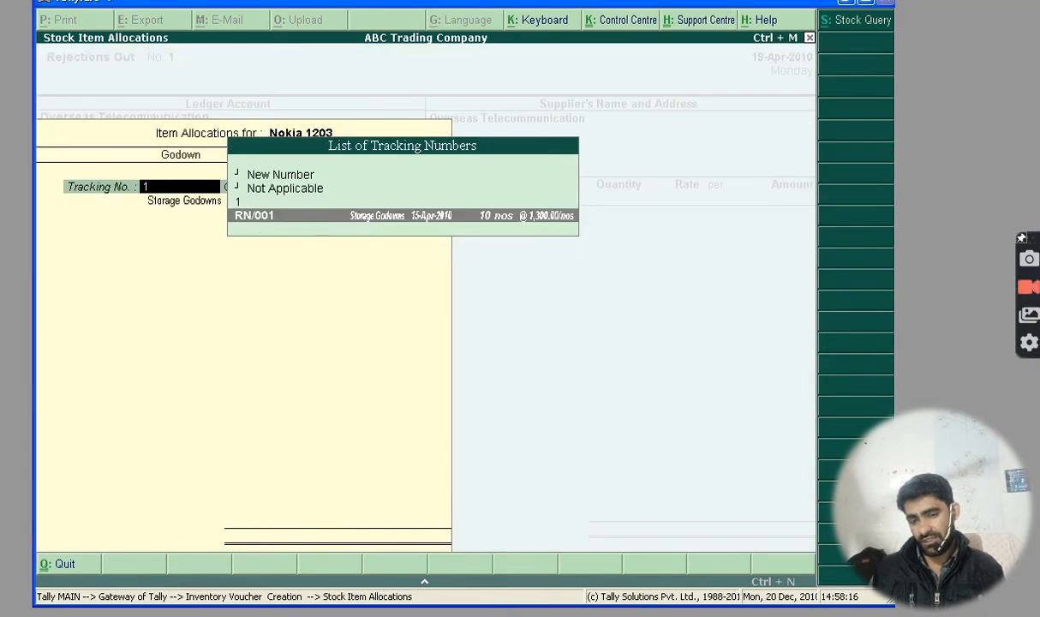
key("Return")
key("Return")
Step: Set the rejected quantity of Nokia 1203 to 2 nos at the 1,300.00 rate and finish its item allocation
type("2")
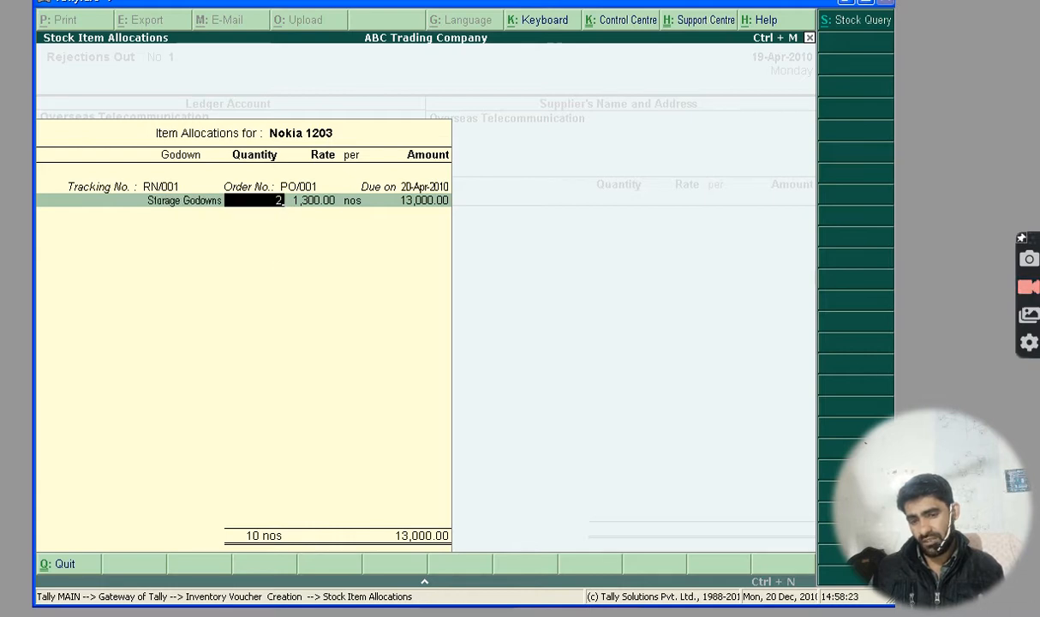
key("Return")
key("Return")
key("Return")
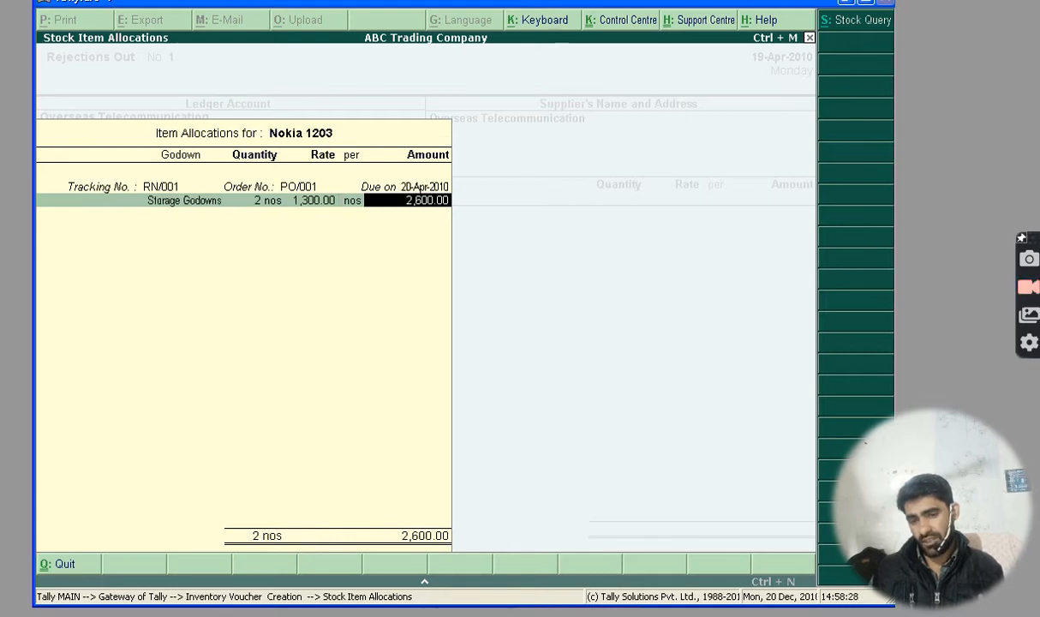
key("Return")
key("Return")
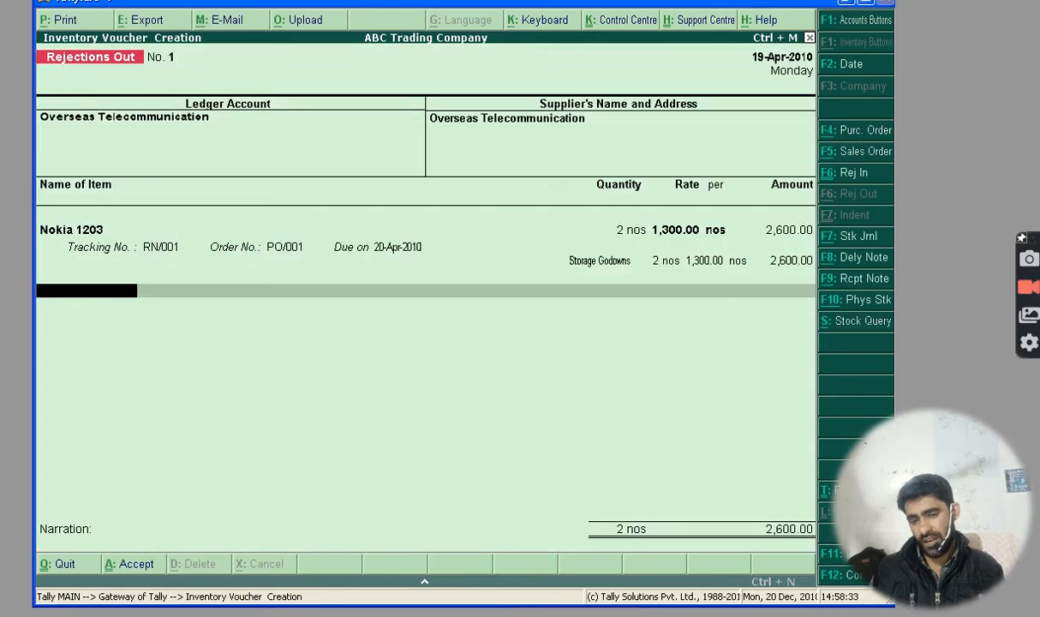
Step: Save the Rejections Out voucher without a narration and leave inventory voucher entry
key("Return")
key("Return")
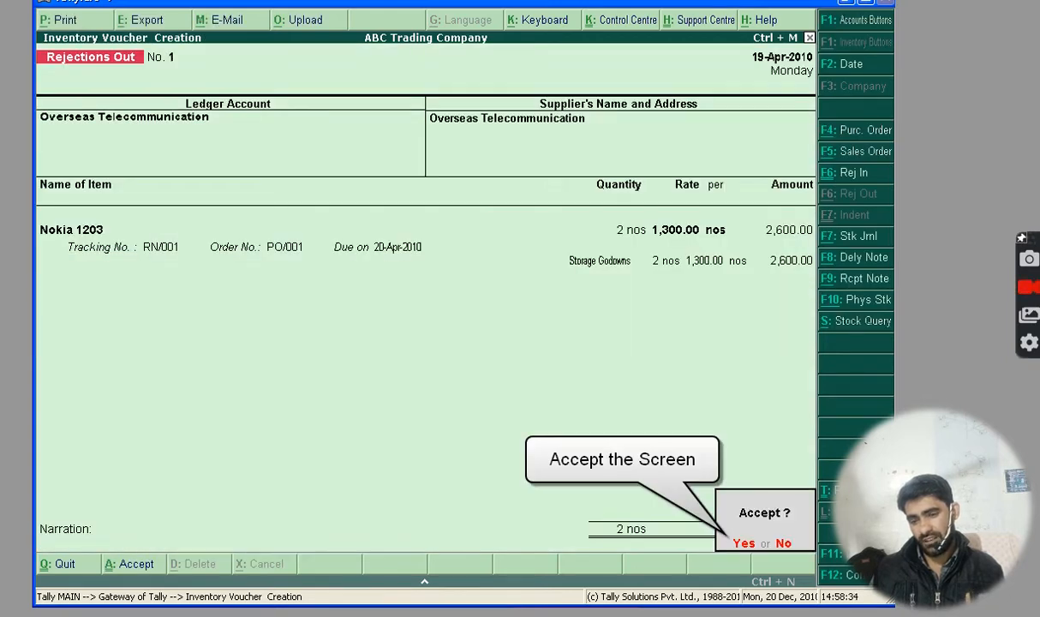
key("Return")
key("Escape")
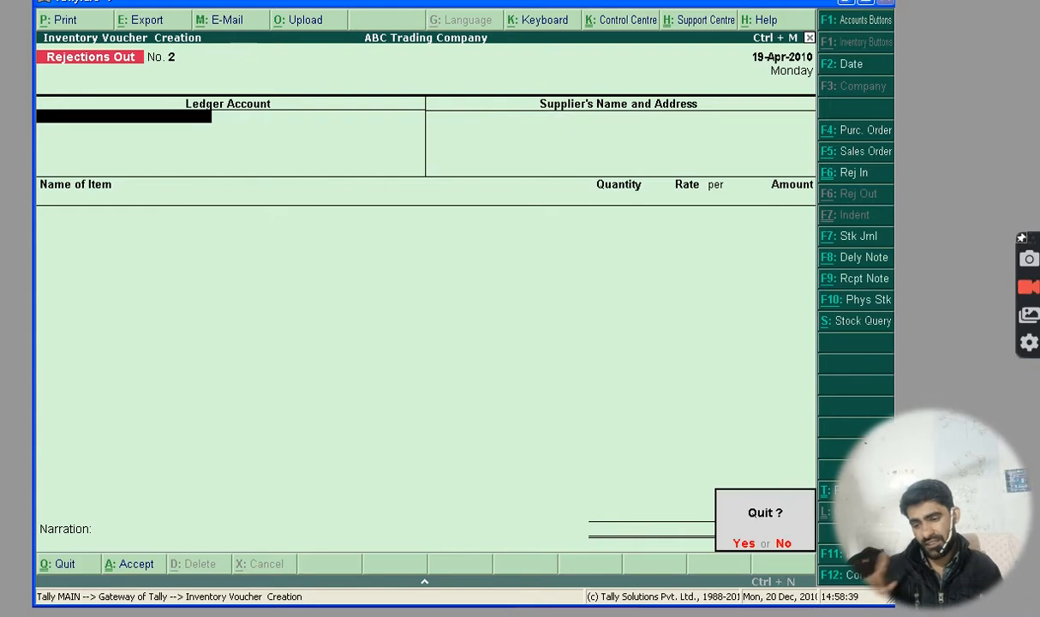
key("Return")
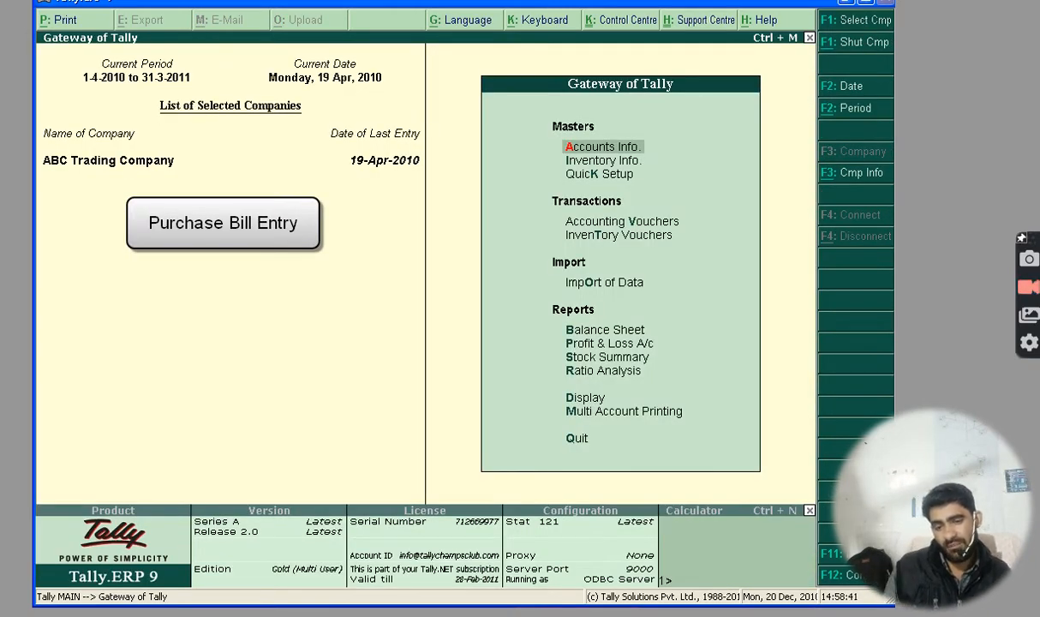
Step: Open a new Purchase accounting voucher
key("Down")
key("Down")
key("Down")
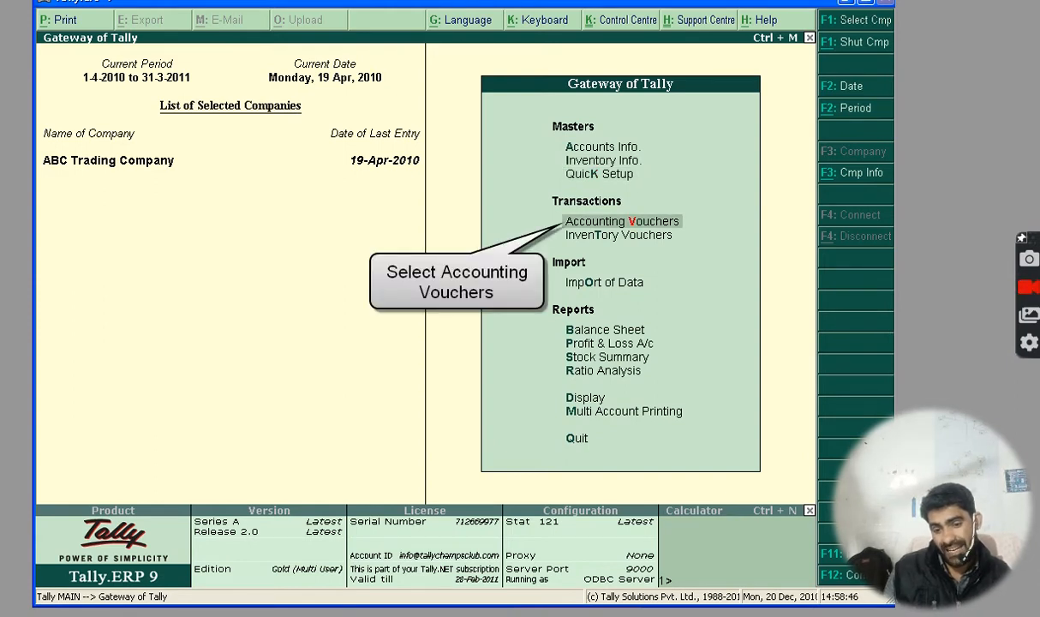
key("Return")
left_click(864, 259)
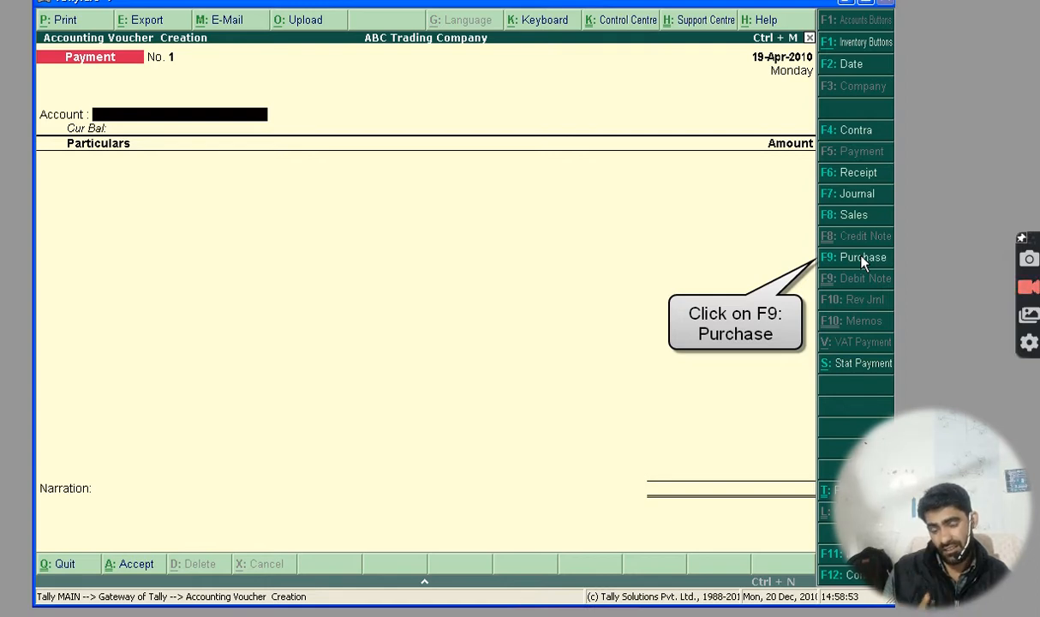
left_click(864, 259)
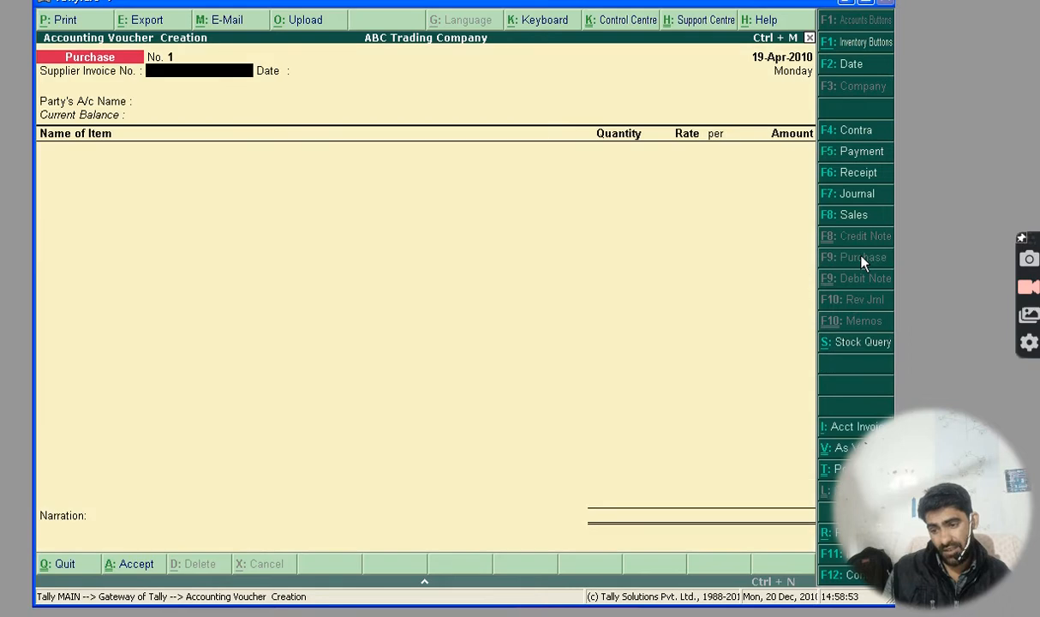
Step: Set the purchase voucher date to 22-04-2010
left_click(843, 68)
type("22-04-2010")
key("Return")
Step: Enter supplier invoice number OTC-01 with its date and choose Overseas Telecommunication as the party account
type("OTC-0")
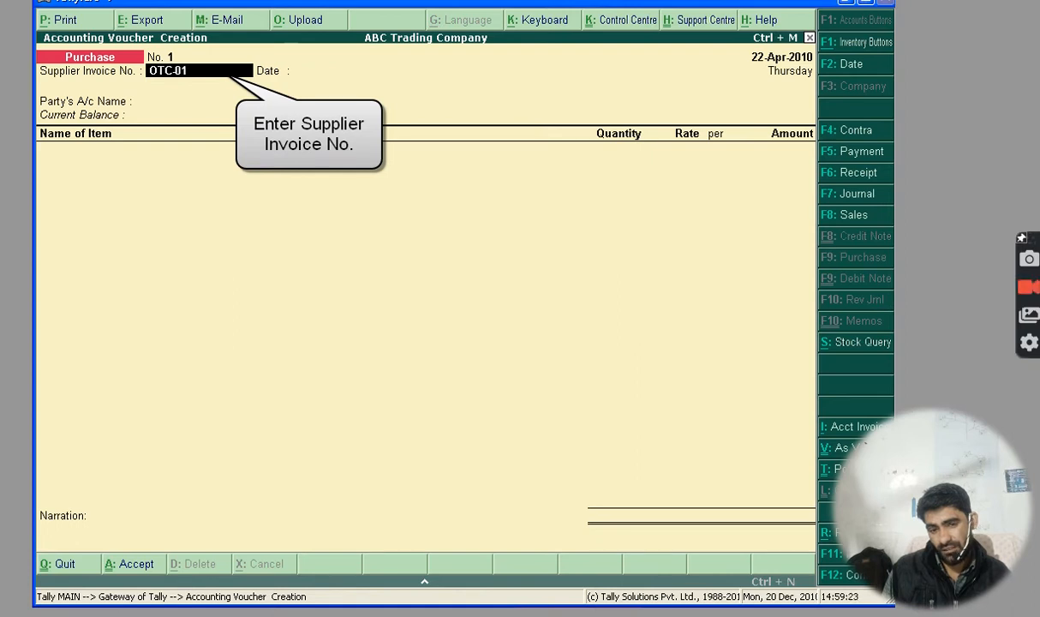
type("1")
key("Return")
key("Return")
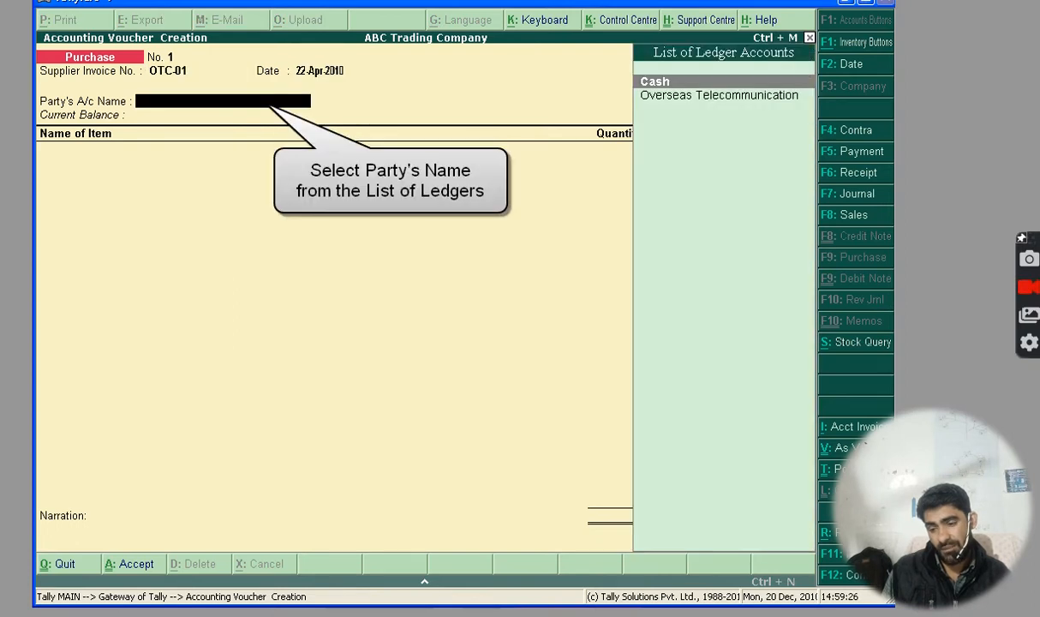
key("Down")
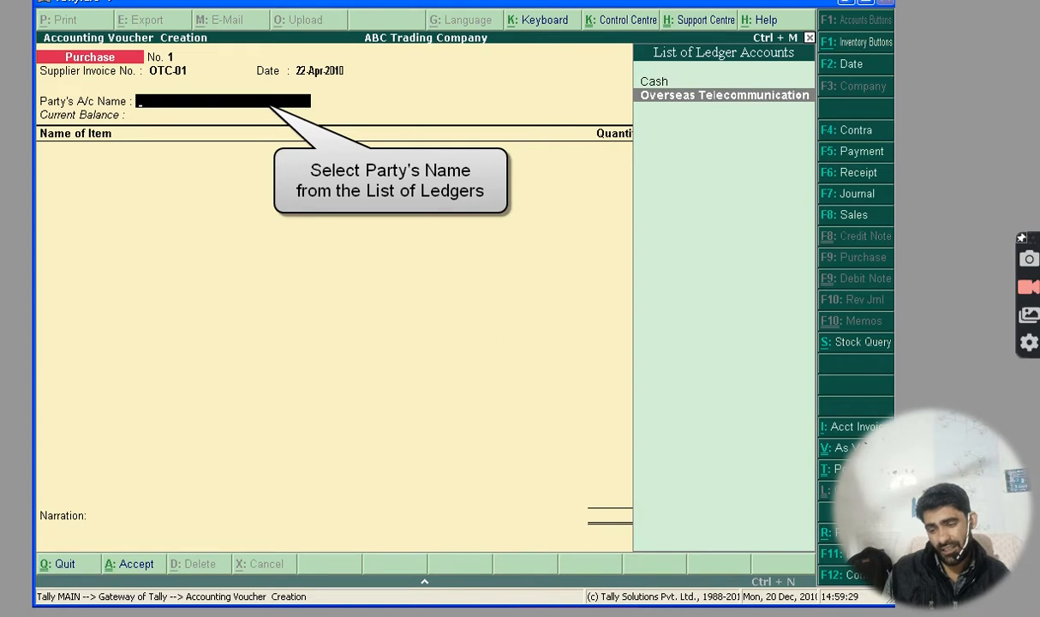
key("Return")
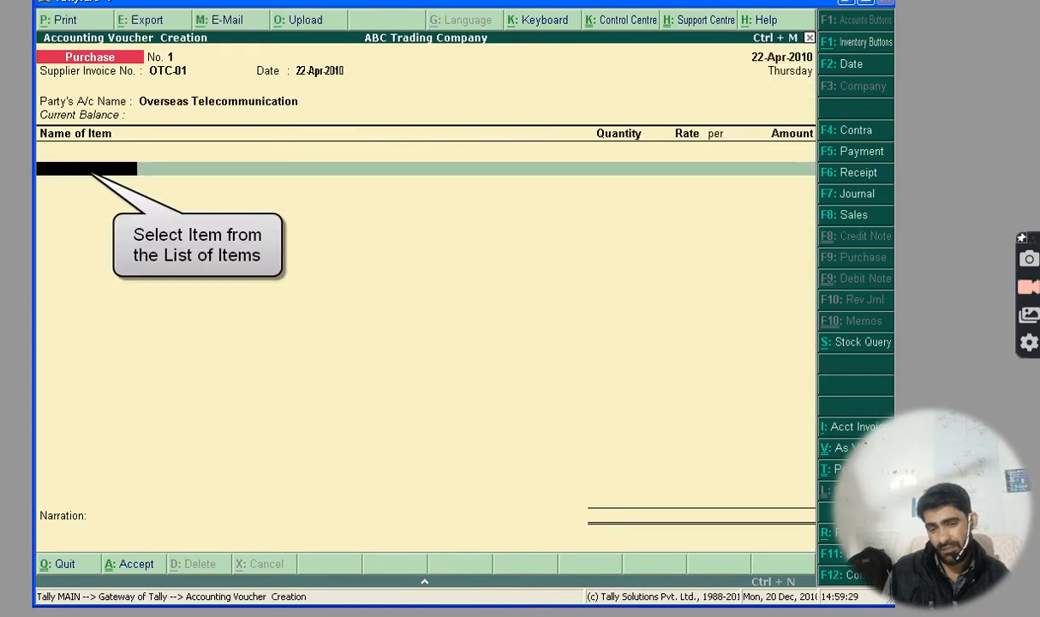
Step: Add Nokia 1202 to the purchase voucher against tracking number RN/001
type("N")
key("Down")
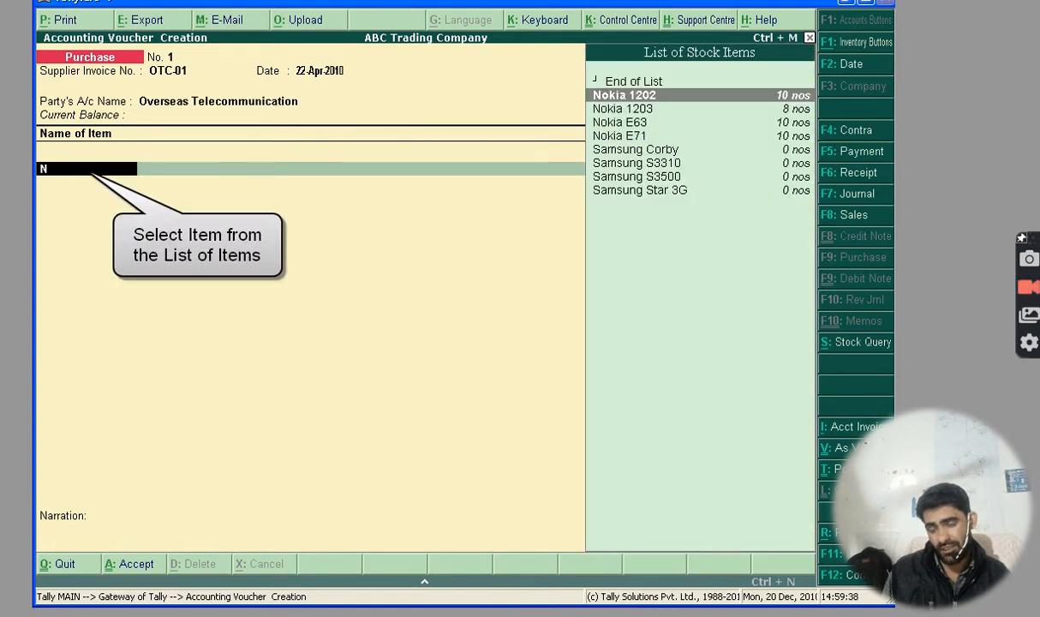
key("Return")
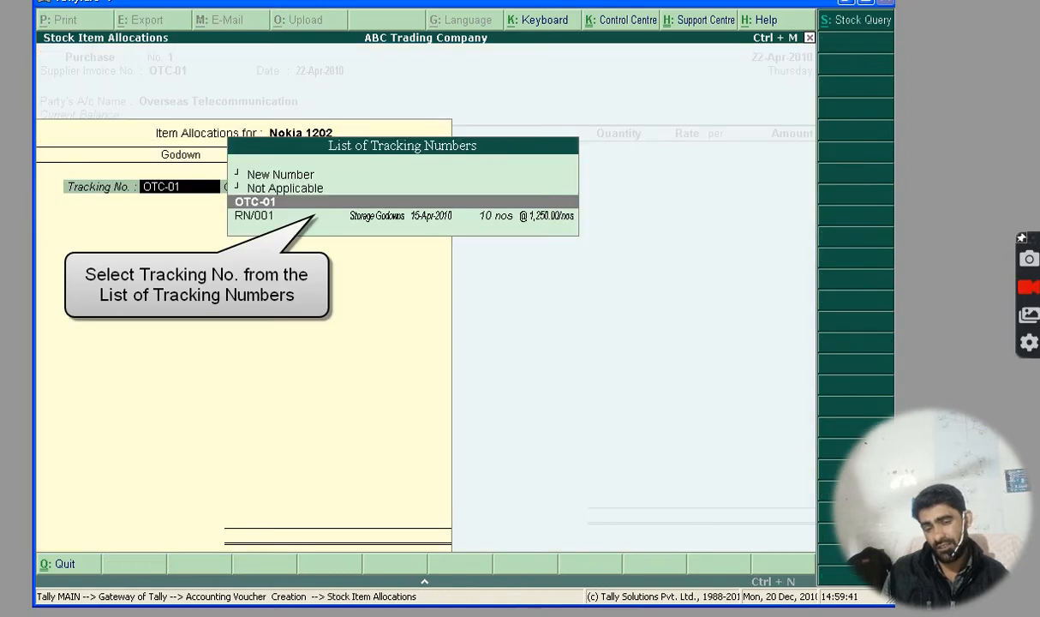
key("Down")
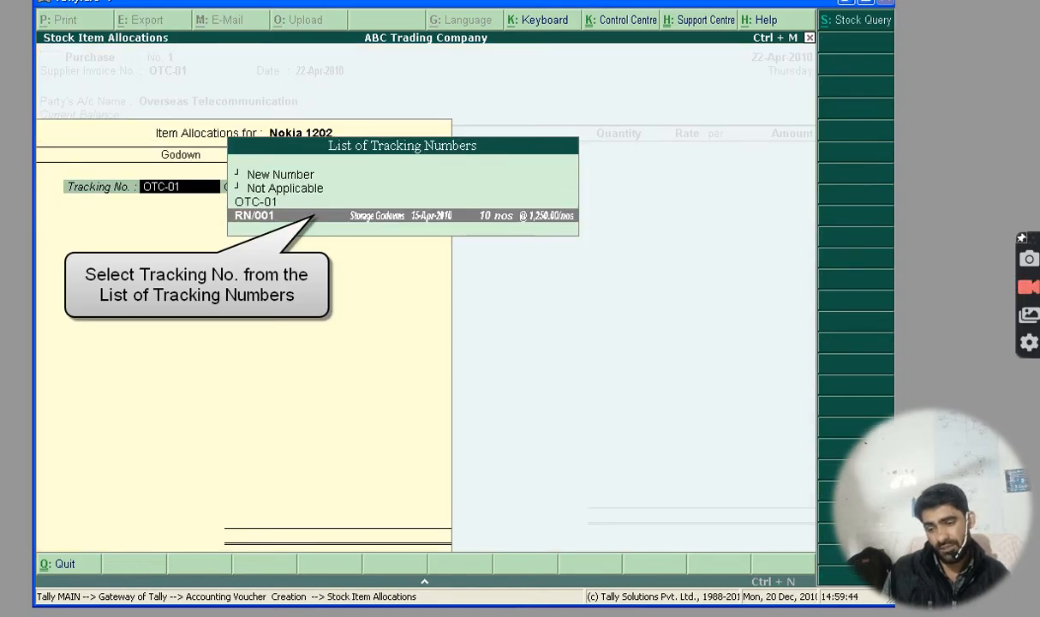
key("Return")
Step: Accept 10 nos of Nokia 1202 at 1,250.00 from Storage Godowns and book the amount to Purchase@4%
key("Return")
key("Return")
key("Return")
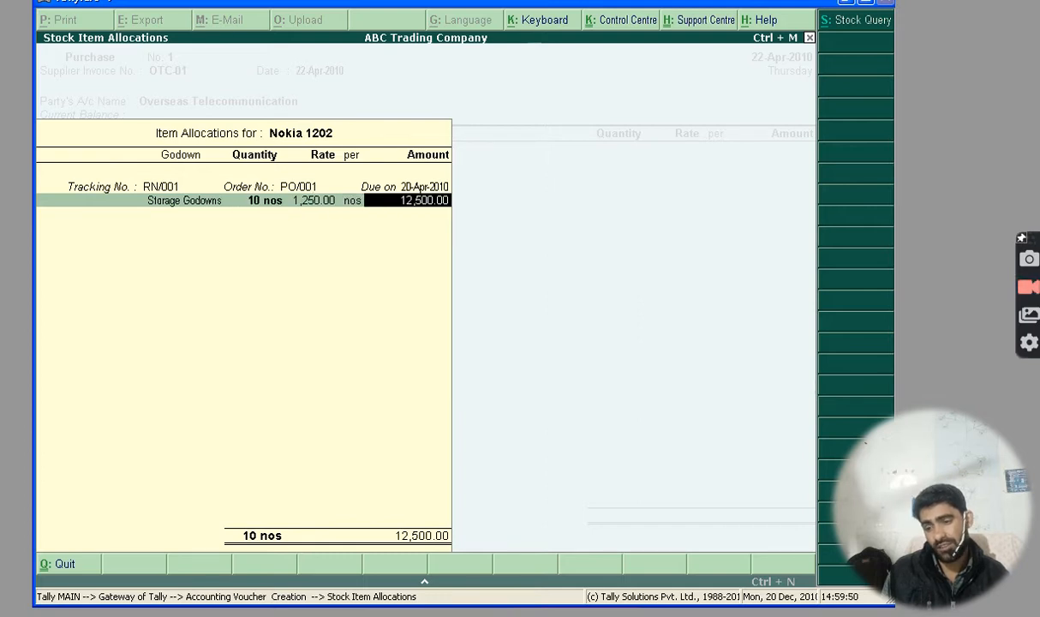
key("Return")
key("Return")
key("Return")
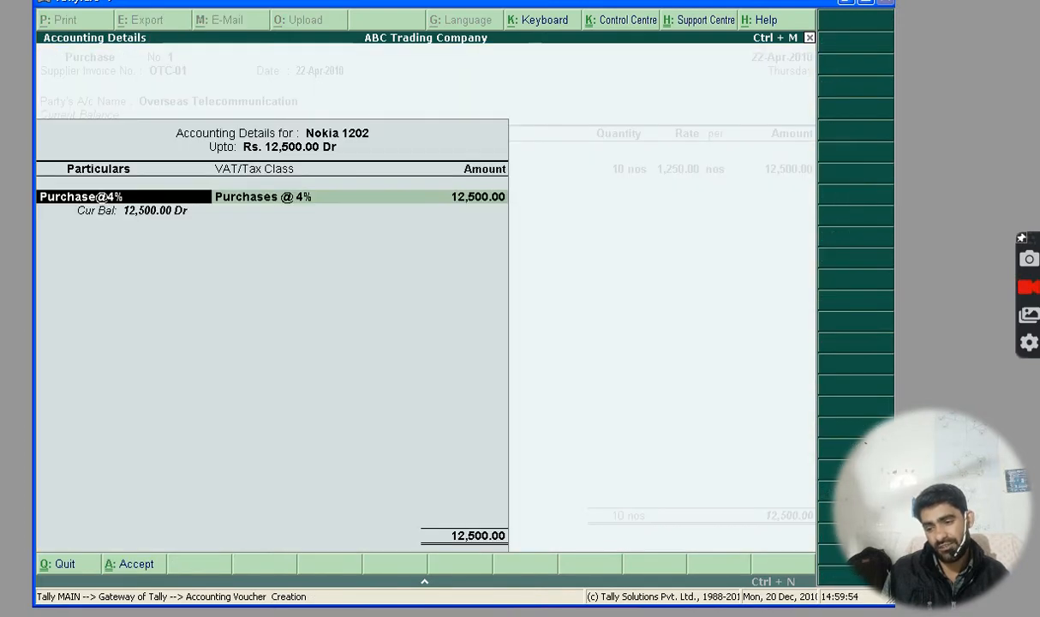
key("Return")
key("Return")
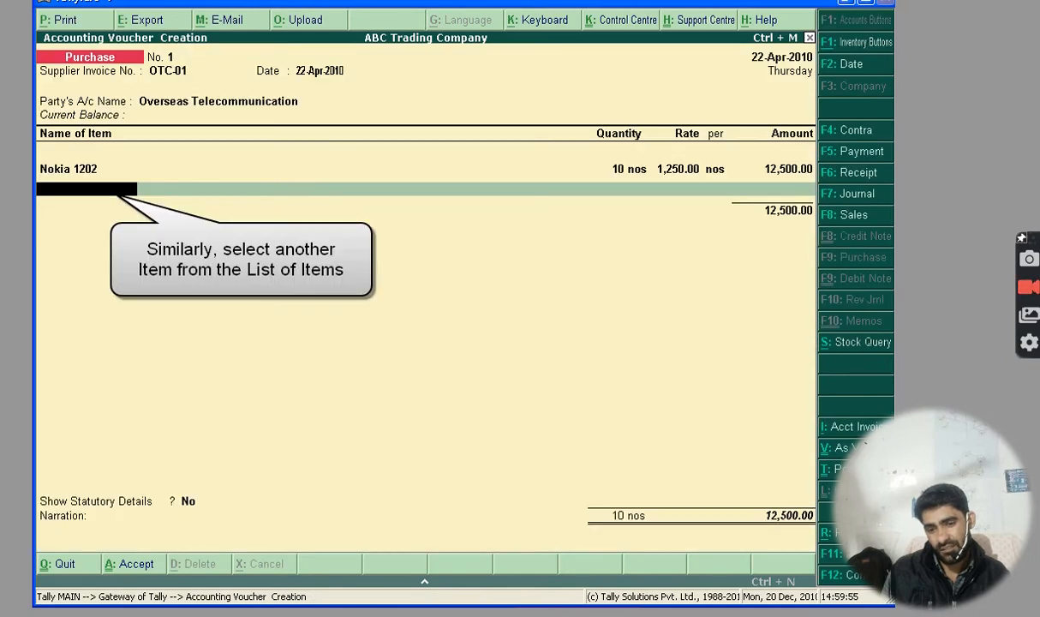
Step: Add Nokia 1203 to the purchase voucher against tracking number RN/001
type("N")
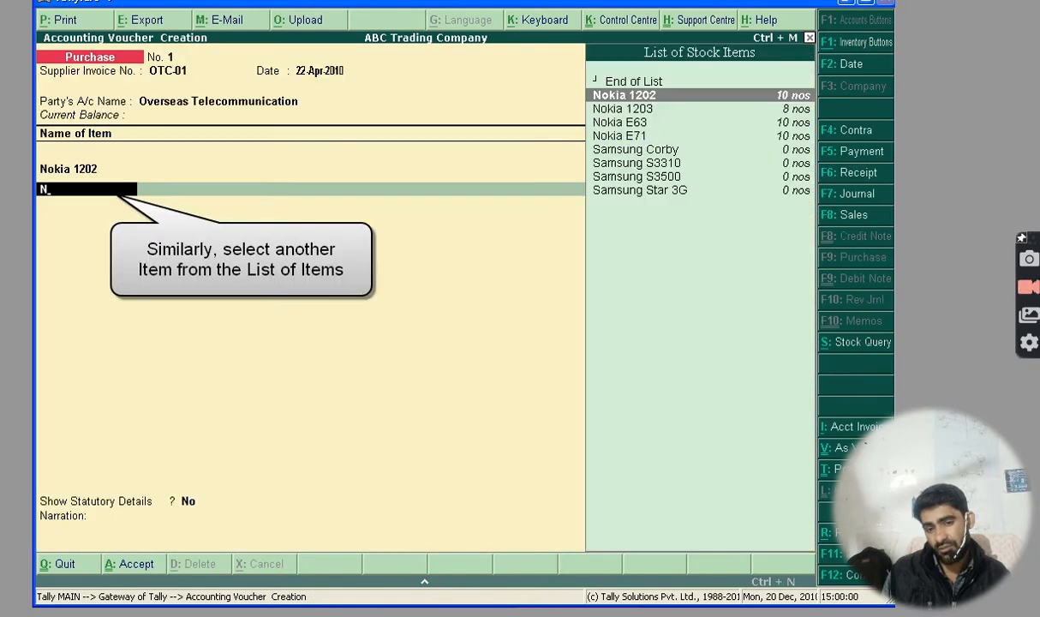
key("Down")
key("Return")
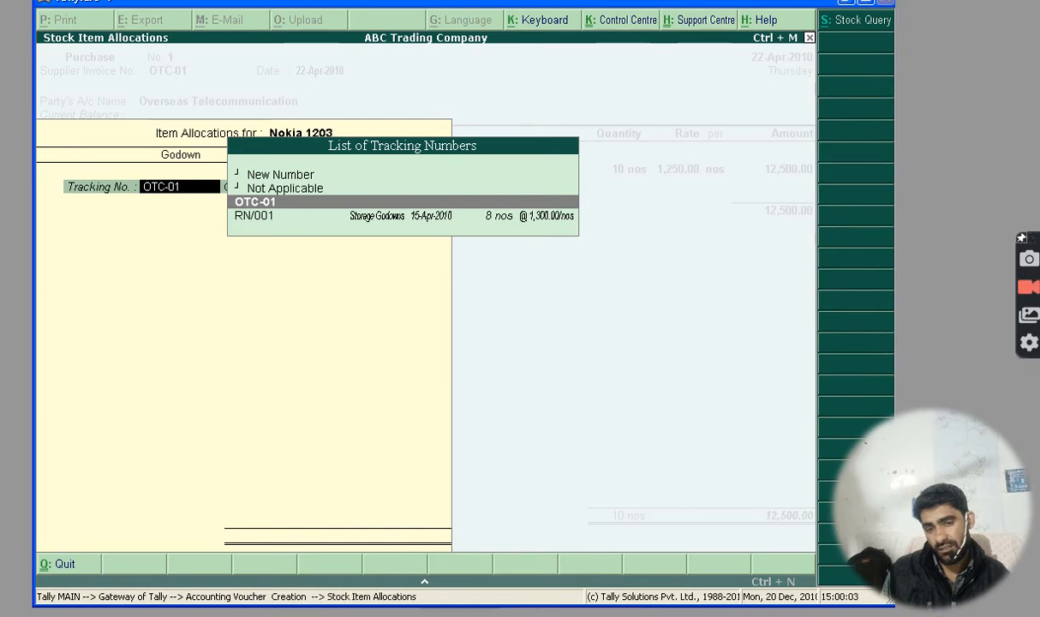
key("Down")
key("Return")
Step: Accept 8 nos of Nokia 1203 at 1,300.00 from Storage Godowns and book the amount to Purchase@4%
key("Return")
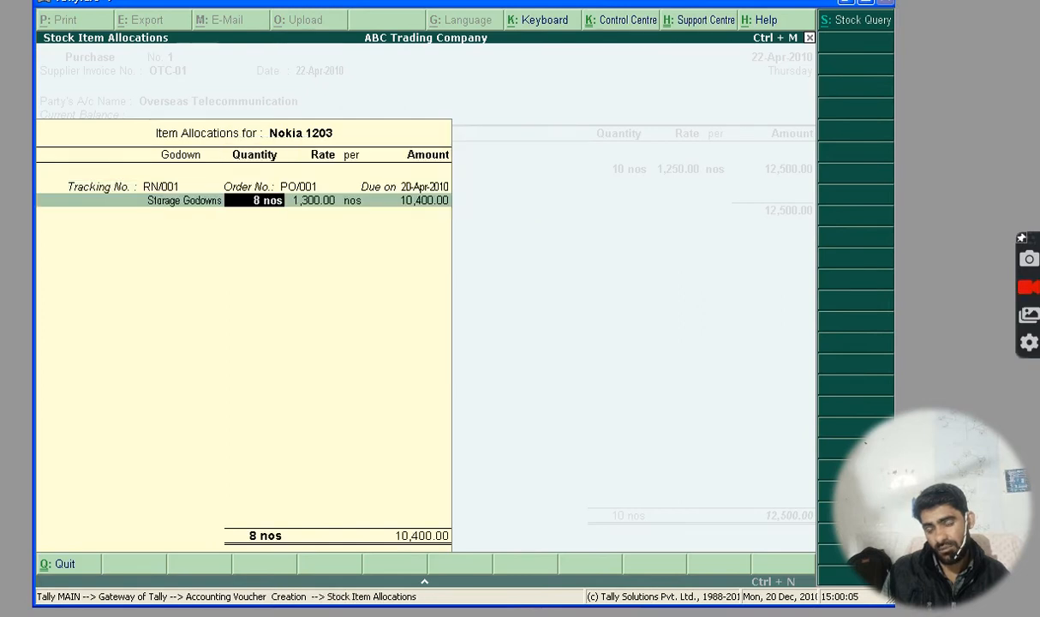
key("Return")
key("Return")
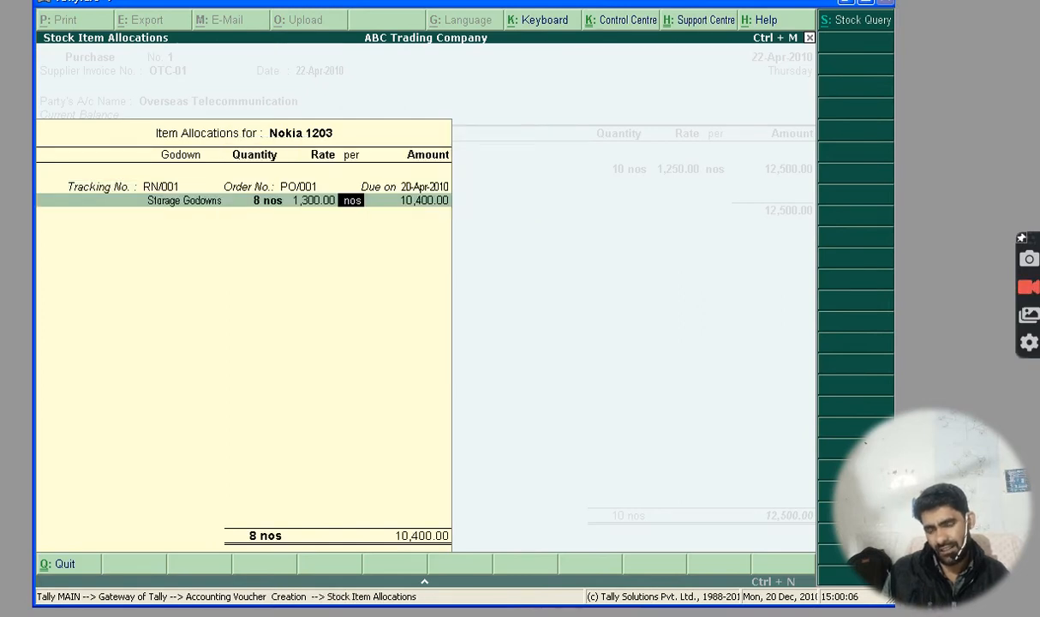
key("Return")
key("Return")
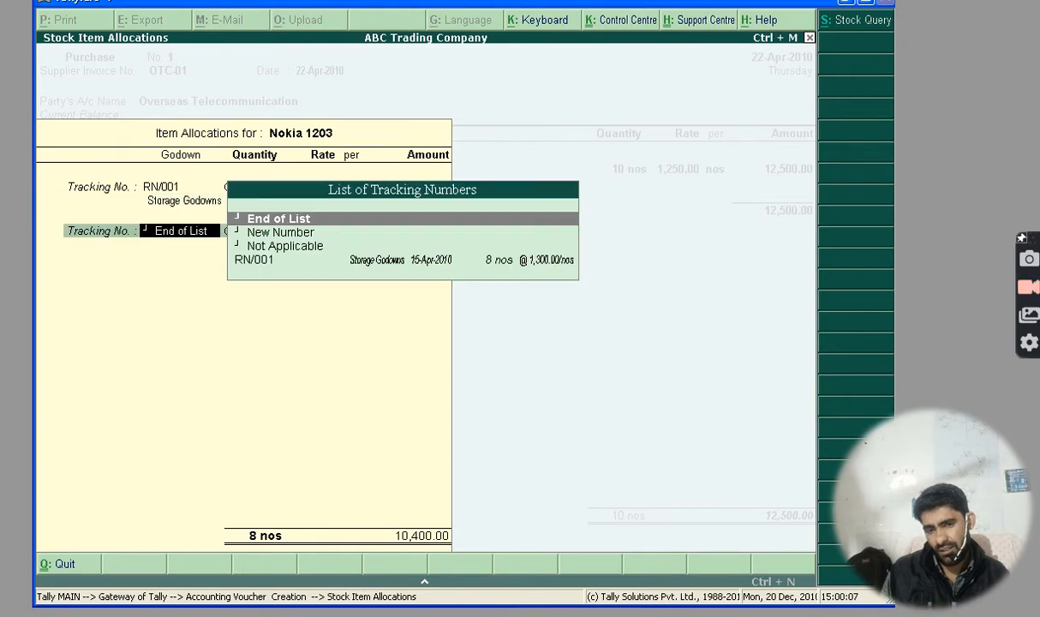
key("Return")
key("Return")
key("Return")
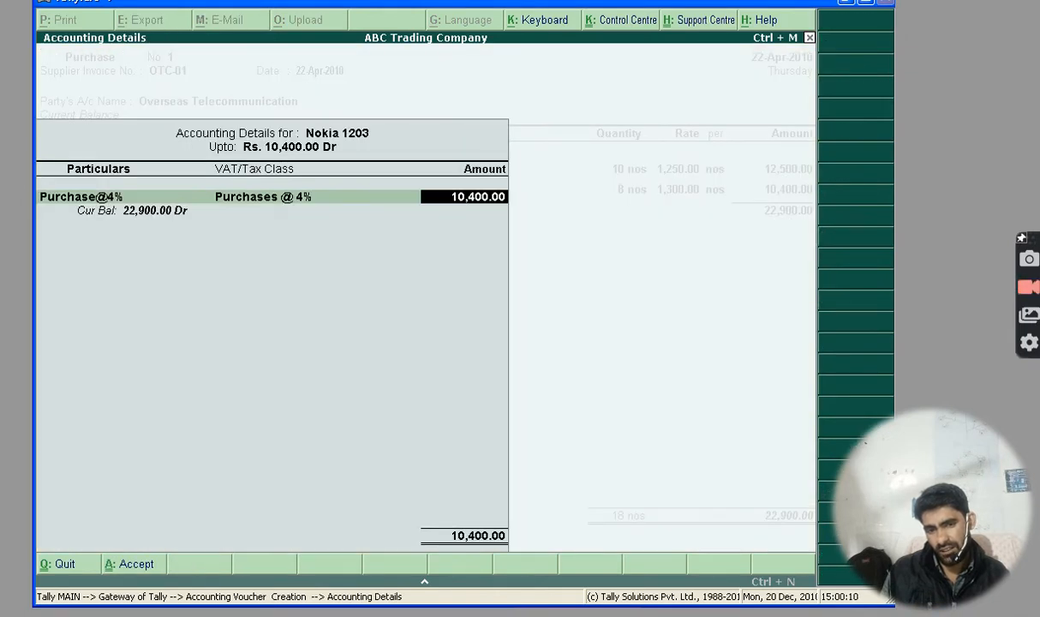
key("Return")
Step: Add Nokia E63 to the purchase voucher against tracking number RN/001
type("N")
key("Down")
key("Down")
key("Down")
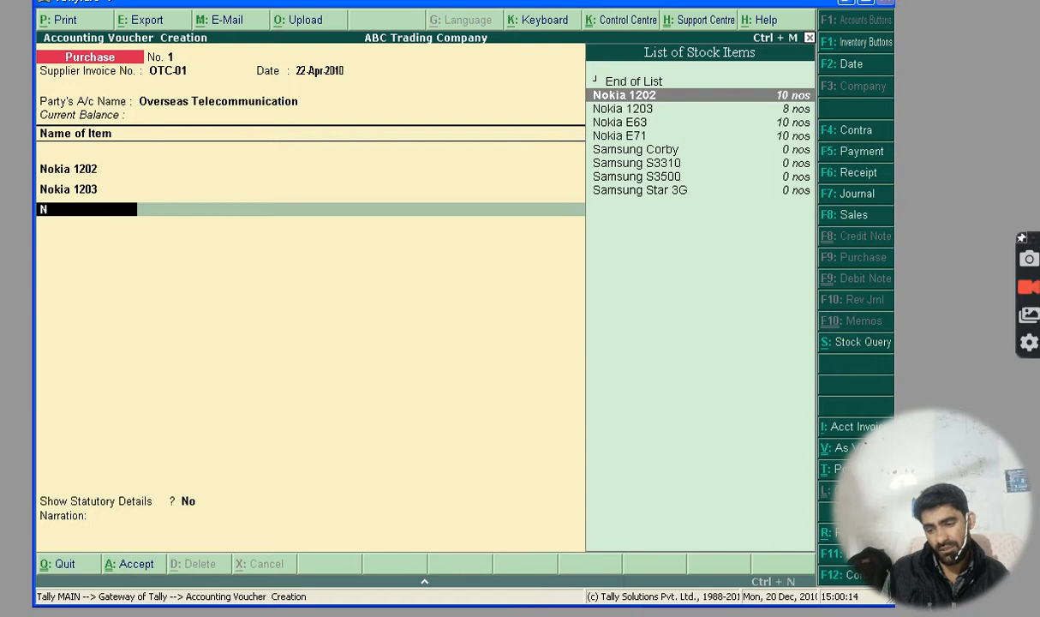
key("Return")
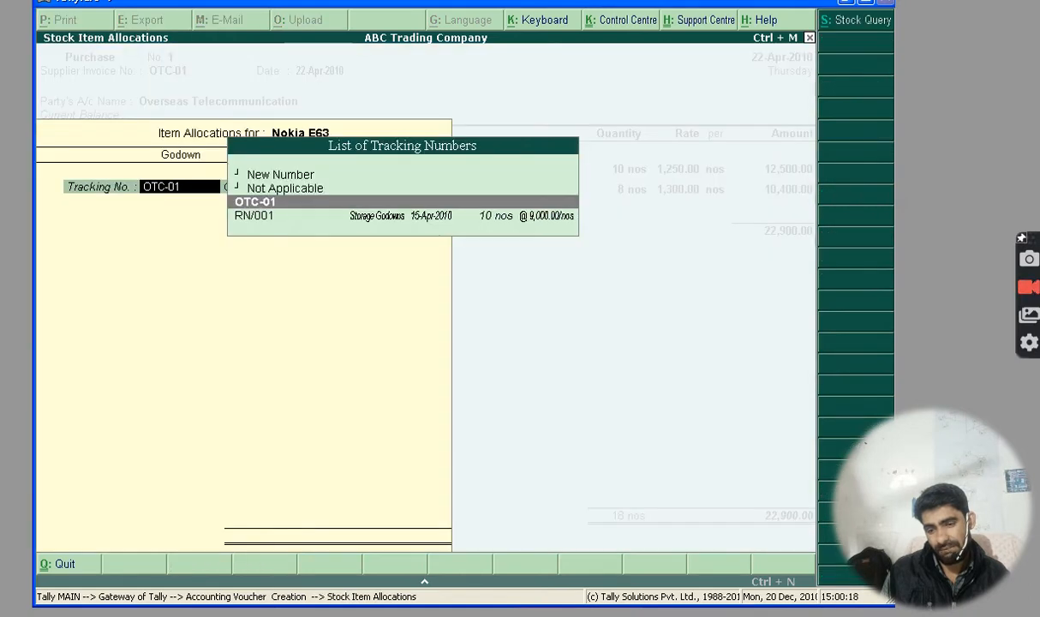
key("Down")
key("Return")
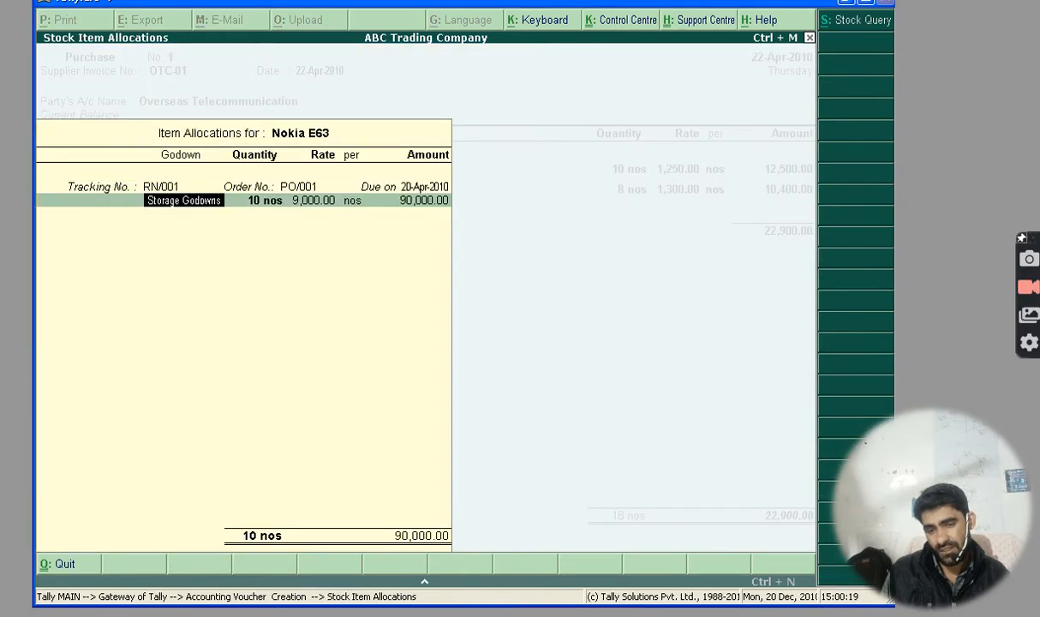
Step: Accept 10 nos of Nokia E63 at 9,000.00 from Storage Godowns and book the amount to Purchase@4%
key("Return")
key("Return")
key("Return")
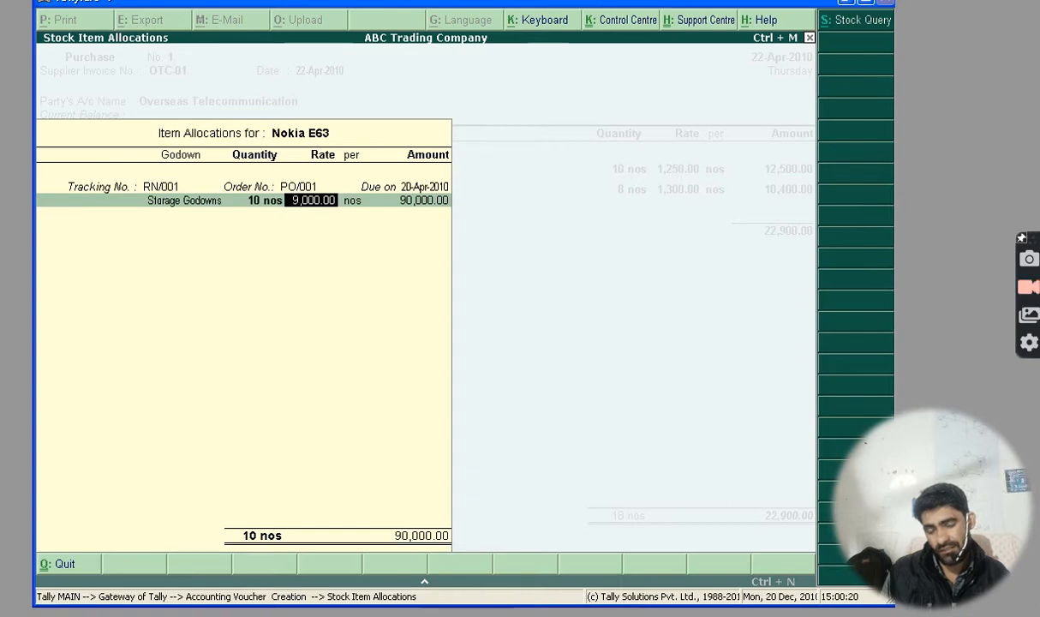
key("Return")
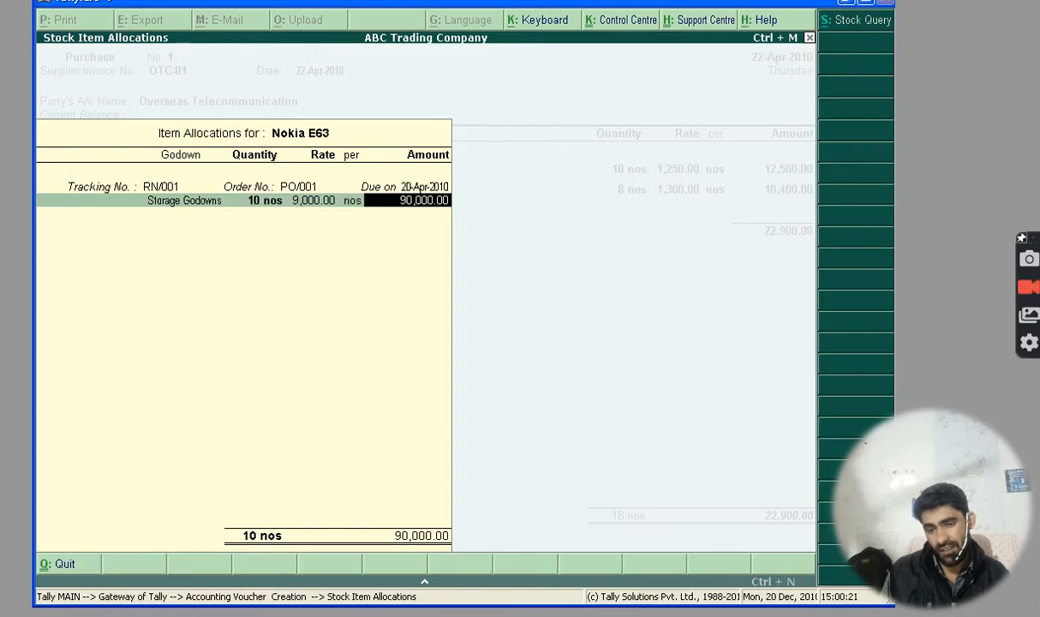
key("Return")
key("Return")
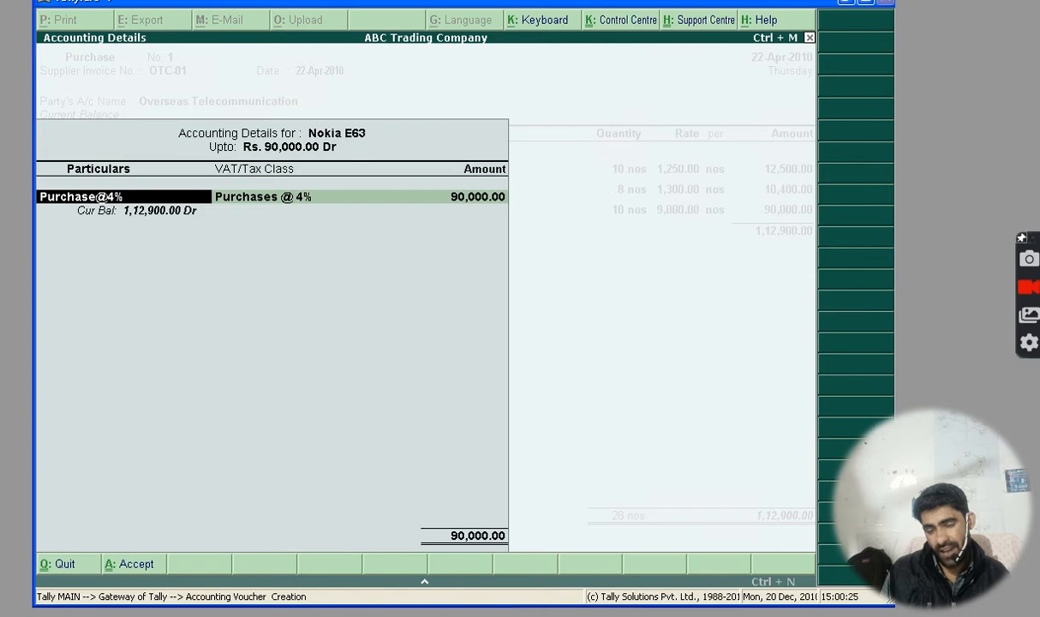
key("Return")
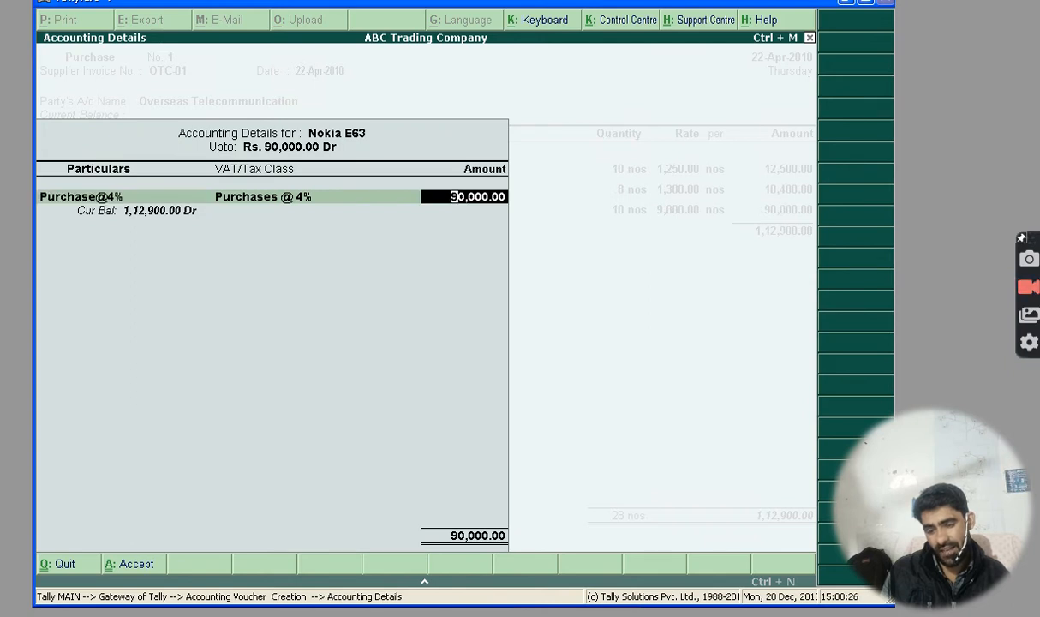
key("Return")
Step: Add Nokia E71 to the purchase voucher against tracking number RN/001
type("N")
key("Down")
key("Down")
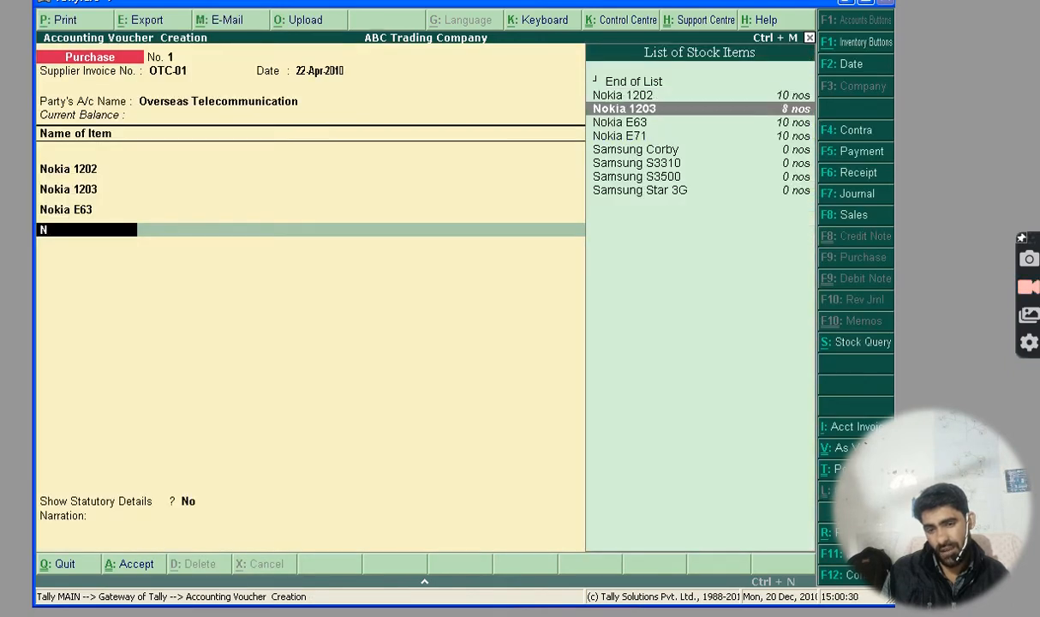
key("Down")
key("Down")
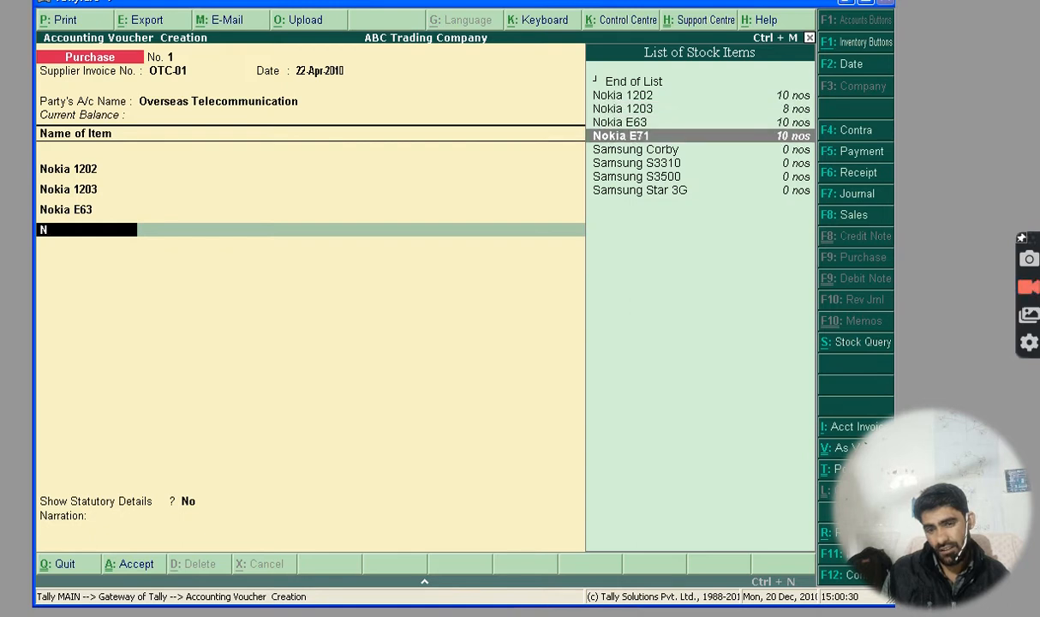
key("Return")
key("Down")
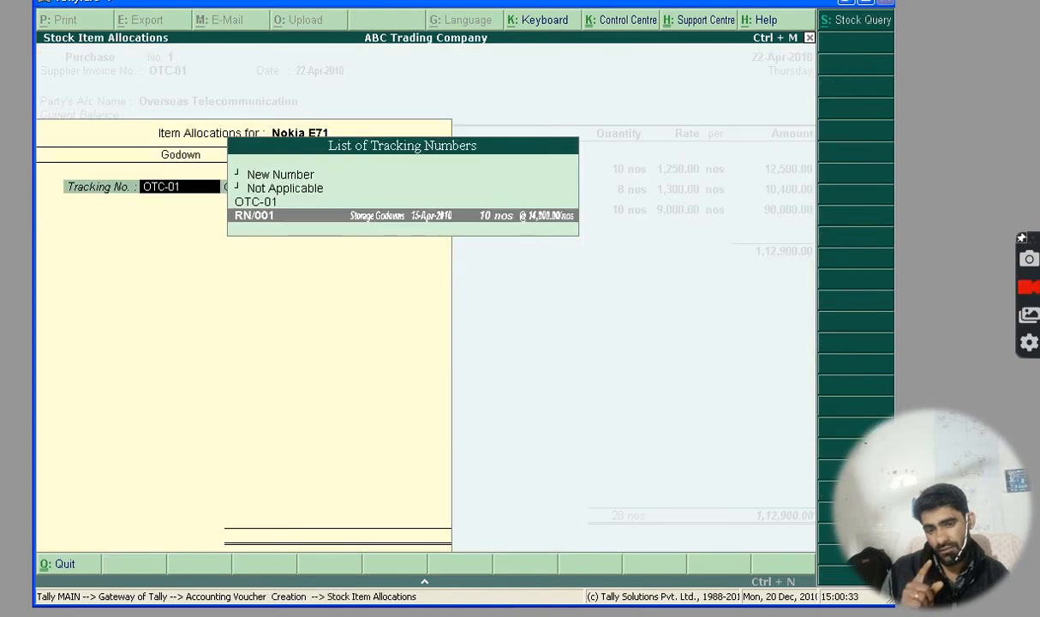
key("Return")
Step: Accept 10 nos of Nokia E71 at 14,800.00 from Storage Godowns and book the amount to Purchase@4%
key("Return")
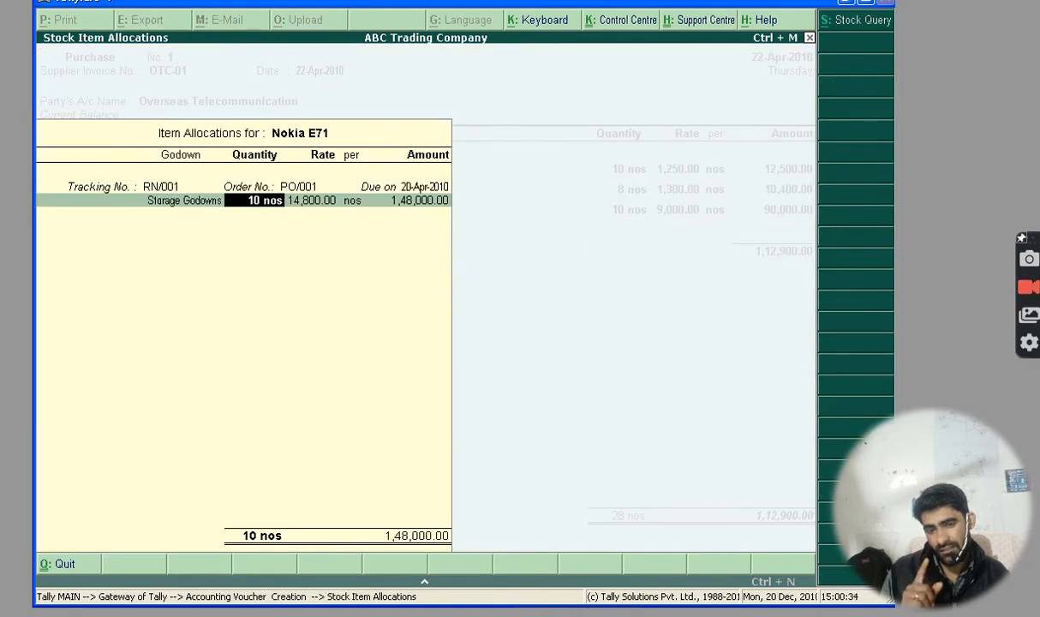
key("Return")
key("Return")
key("Return")
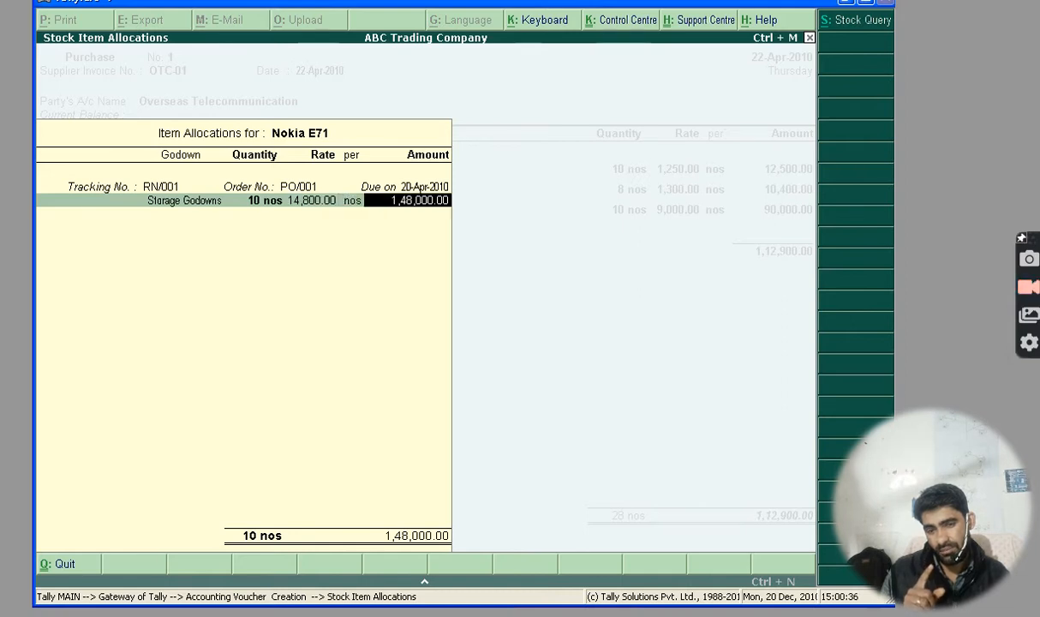
key("Return")
key("Return")
key("Return")
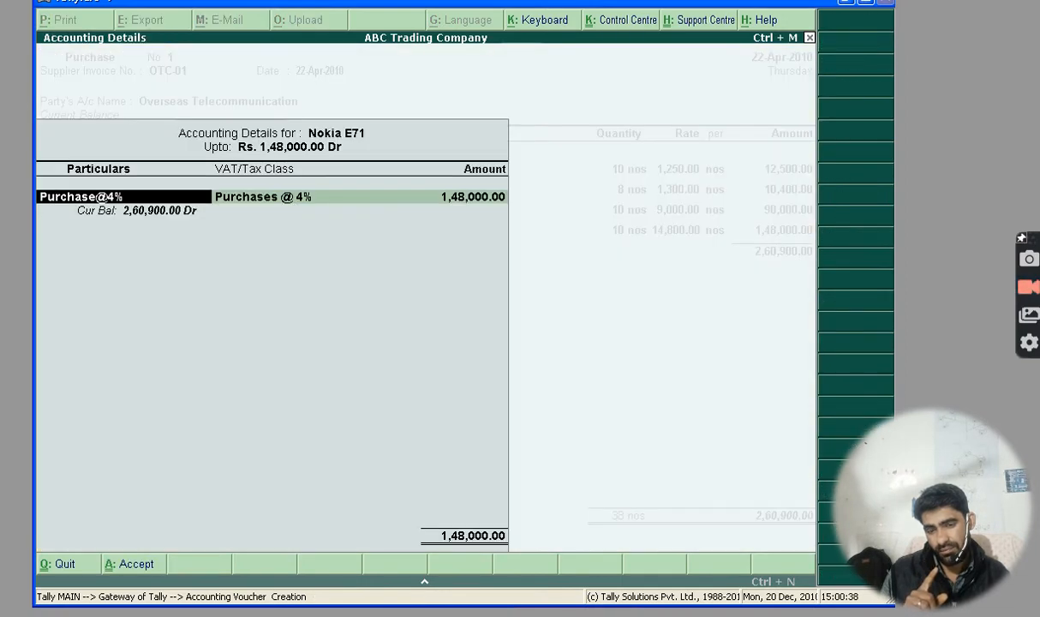
key("Return")
key("Return")
key("Return")
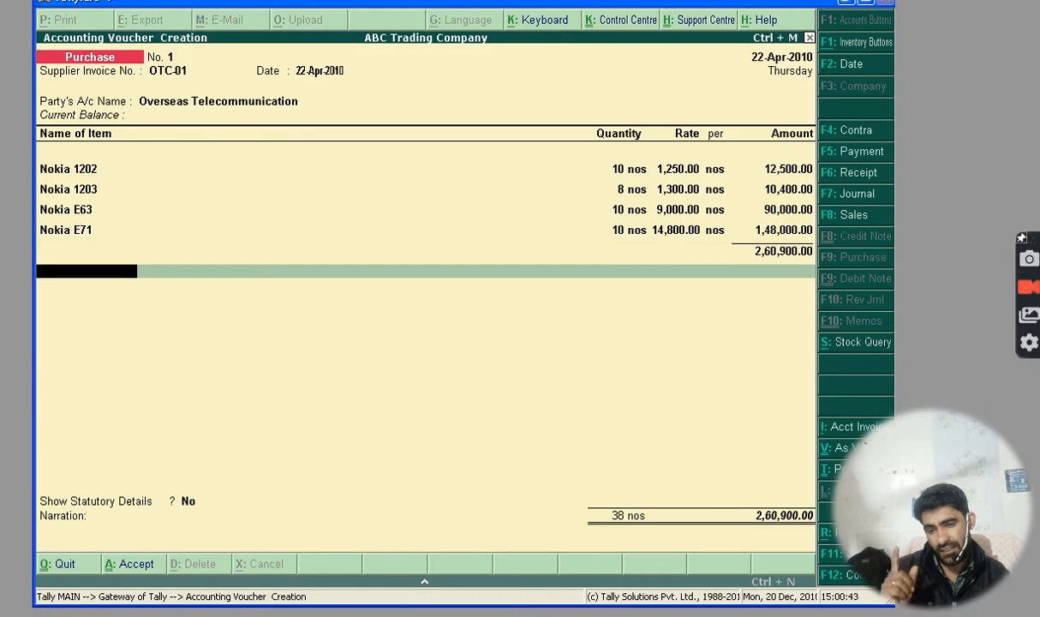
Step: Add the Input Vat @ 4% ledger to the purchase voucher, then save it without statutory details or narration and exit voucher entry
key("Return")
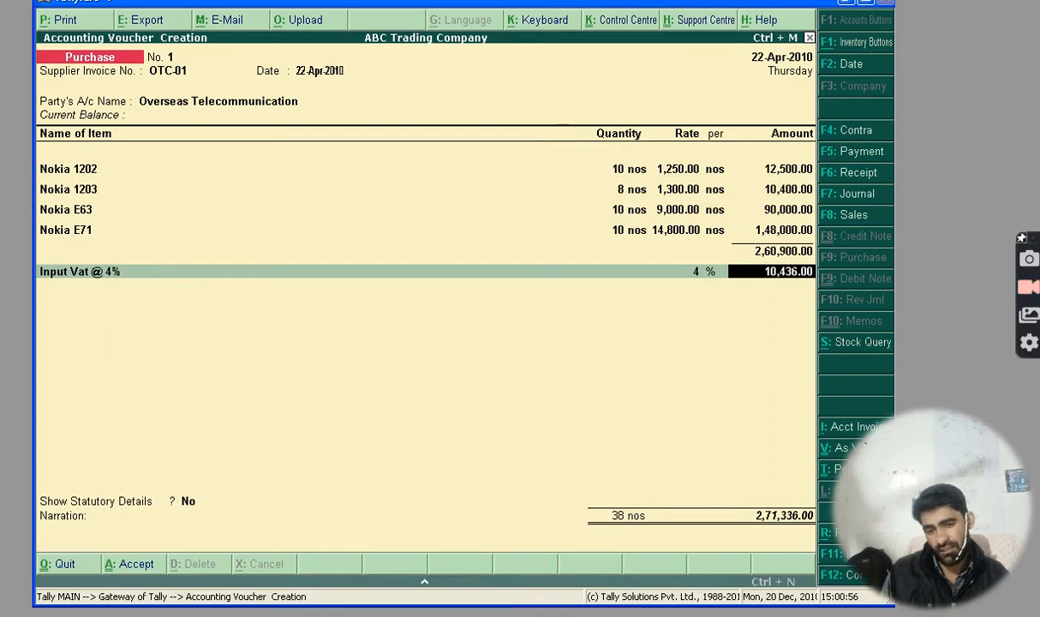
key("Return")
key("Return")
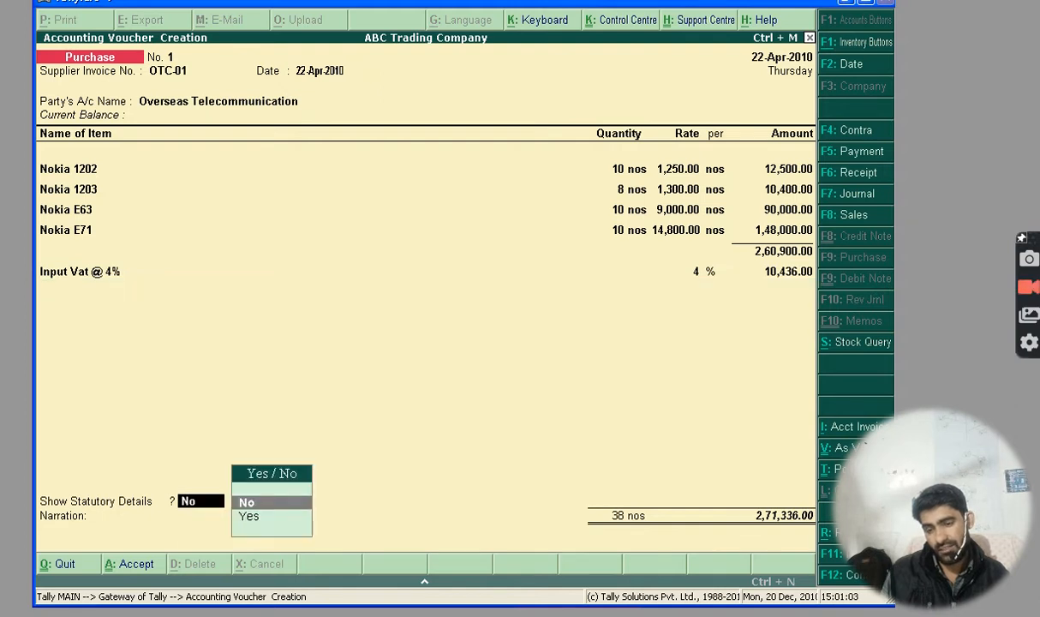
key("Return")
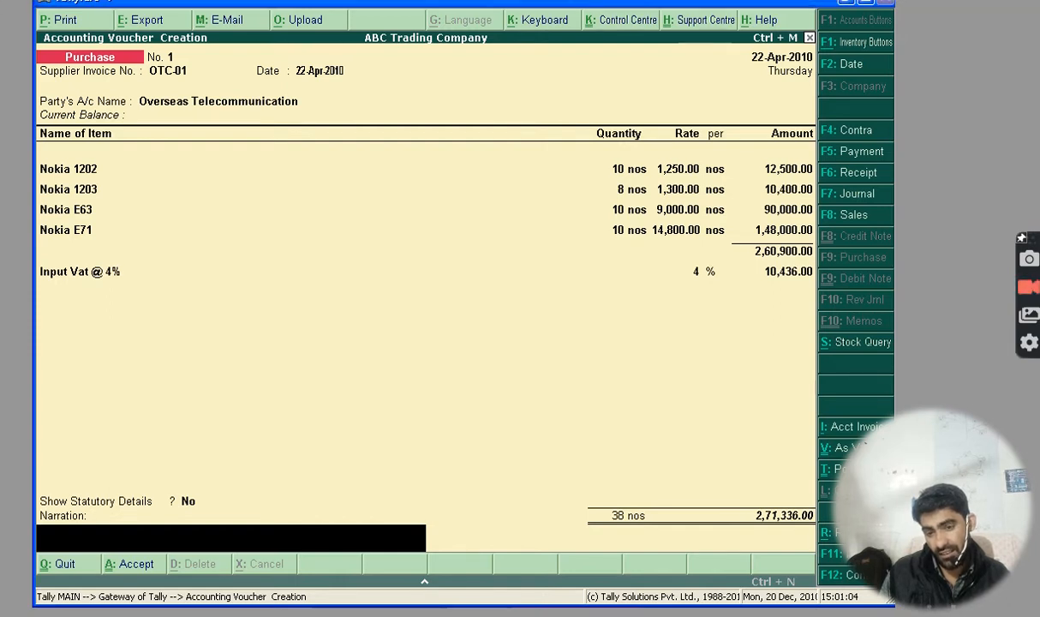
key("Return")
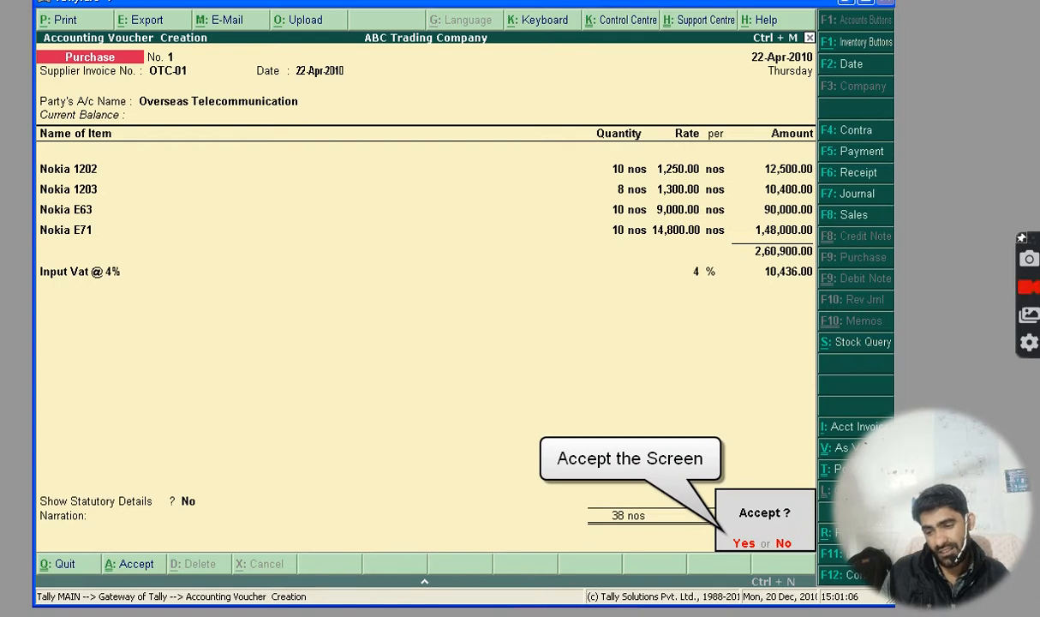
key("Return")
key("Escape")
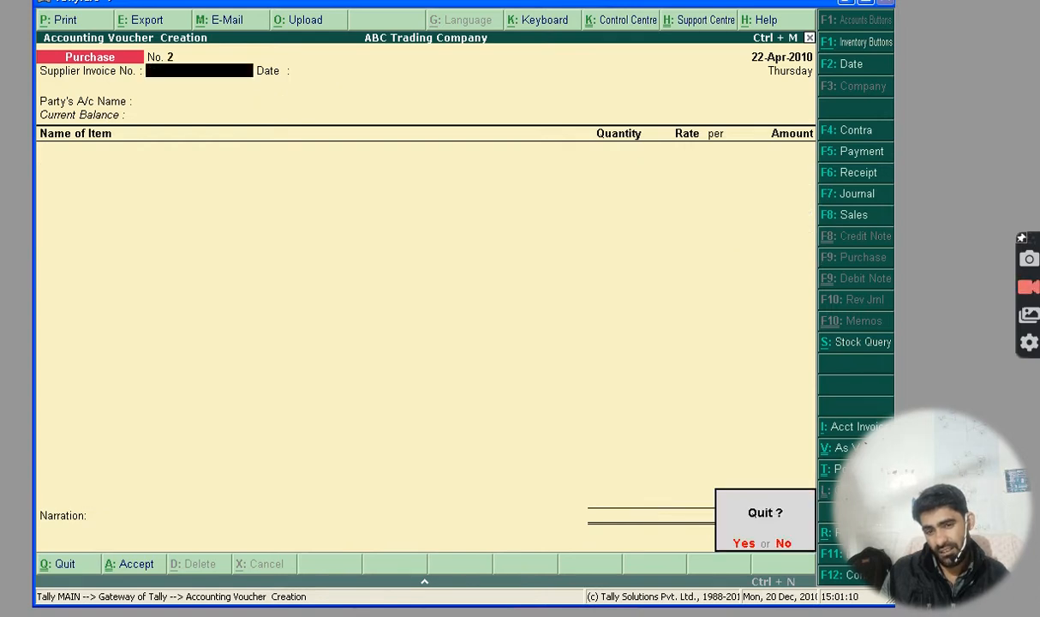
key("y")
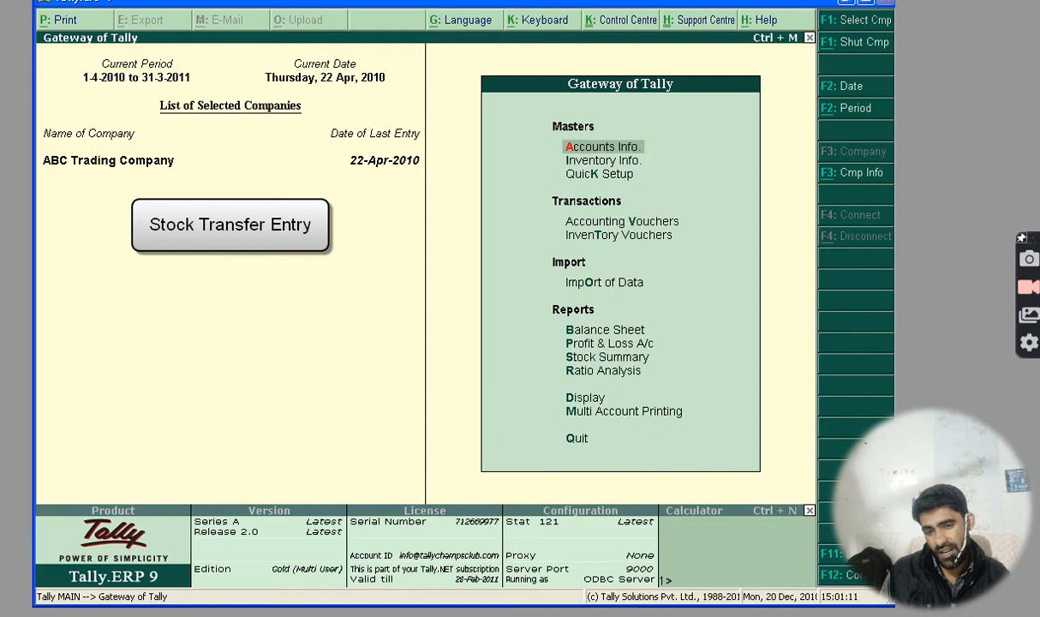
Step: Open a new Stock Journal inventory voucher for the transfer of materials
key("Down")
key("Down")
key("Down")
key("Down")
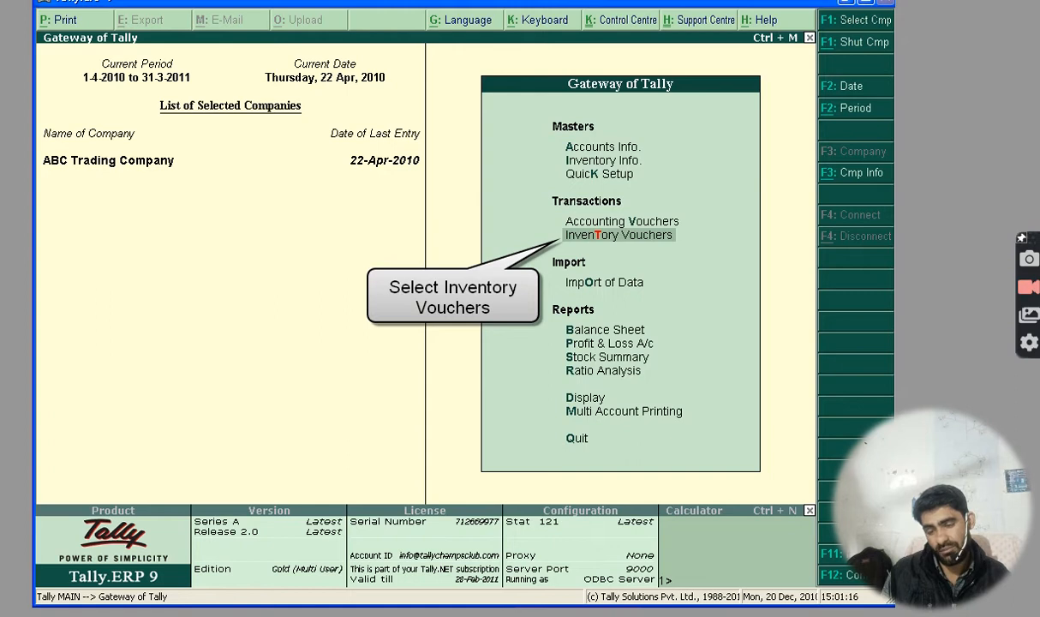
key("Return")
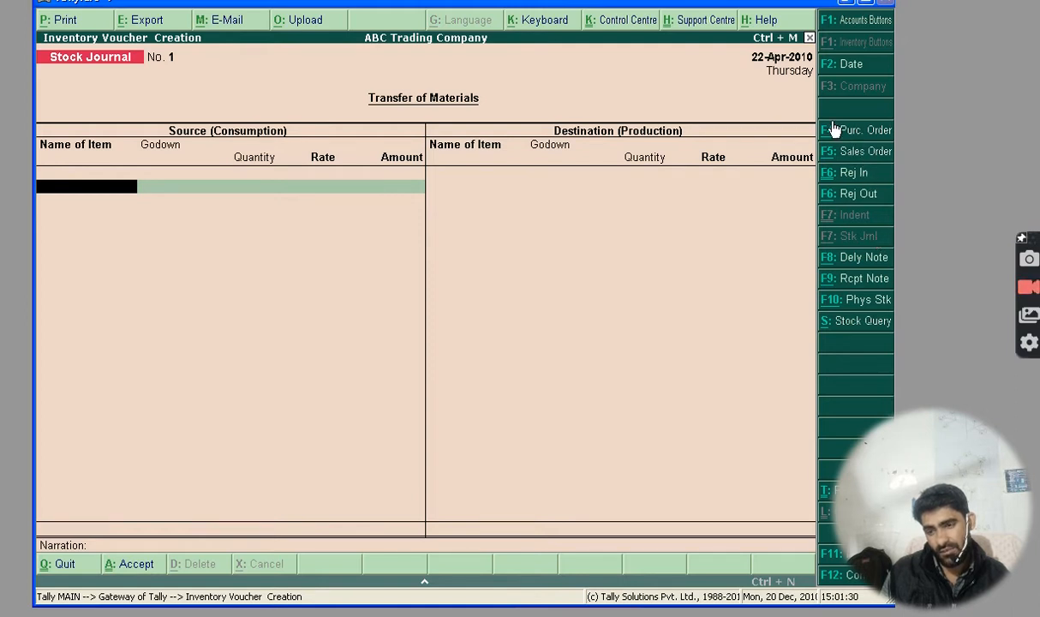
Step: Set the Stock Journal's voucher date to 24-04-2010
left_click(857, 65)
type("24")
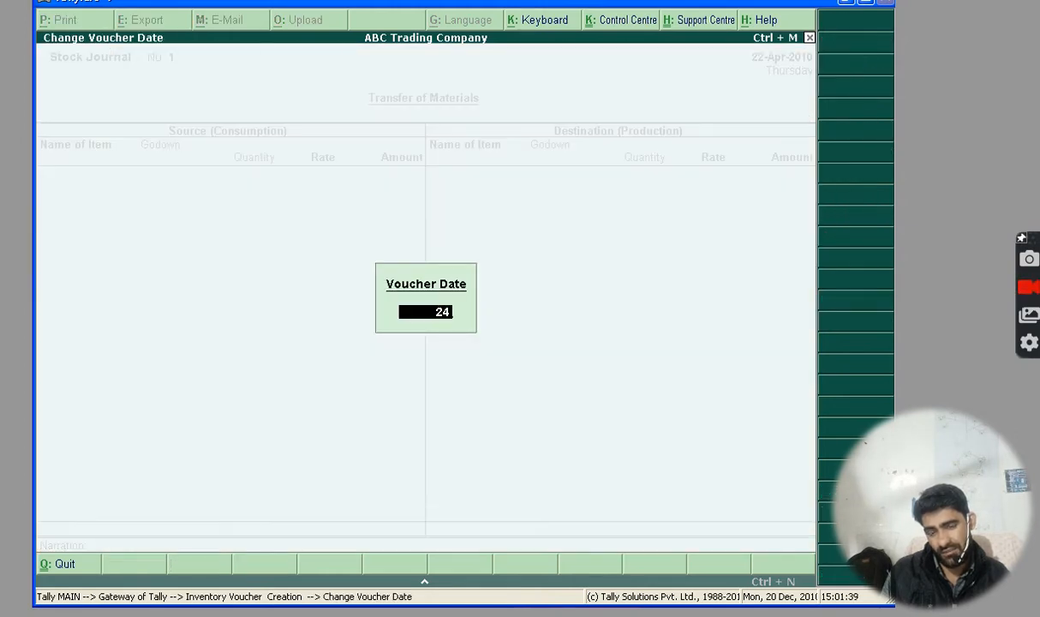
type("-04-2010")
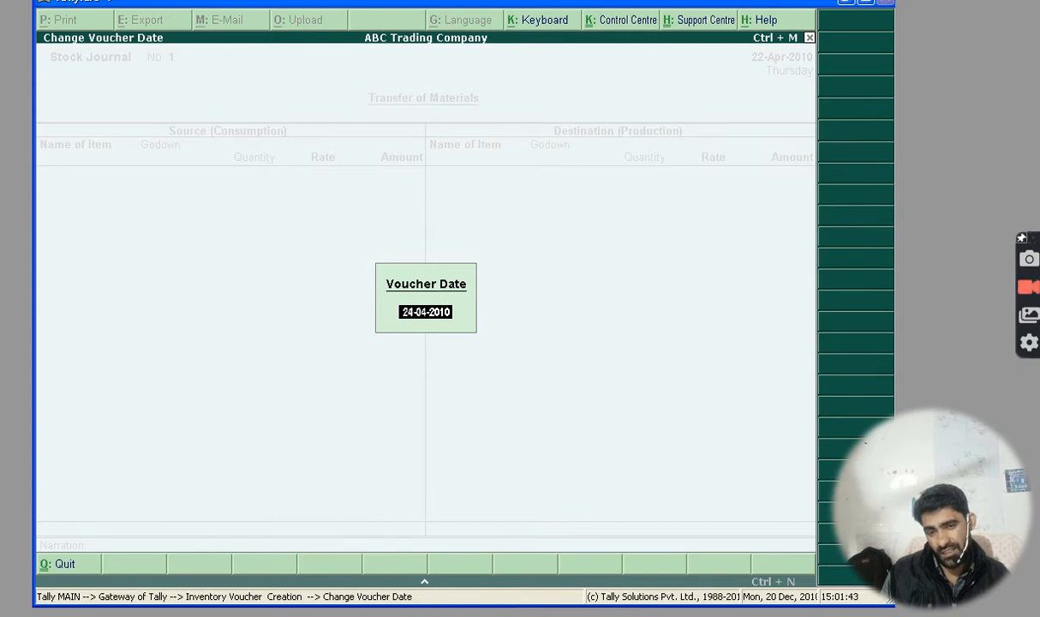
key("Return")
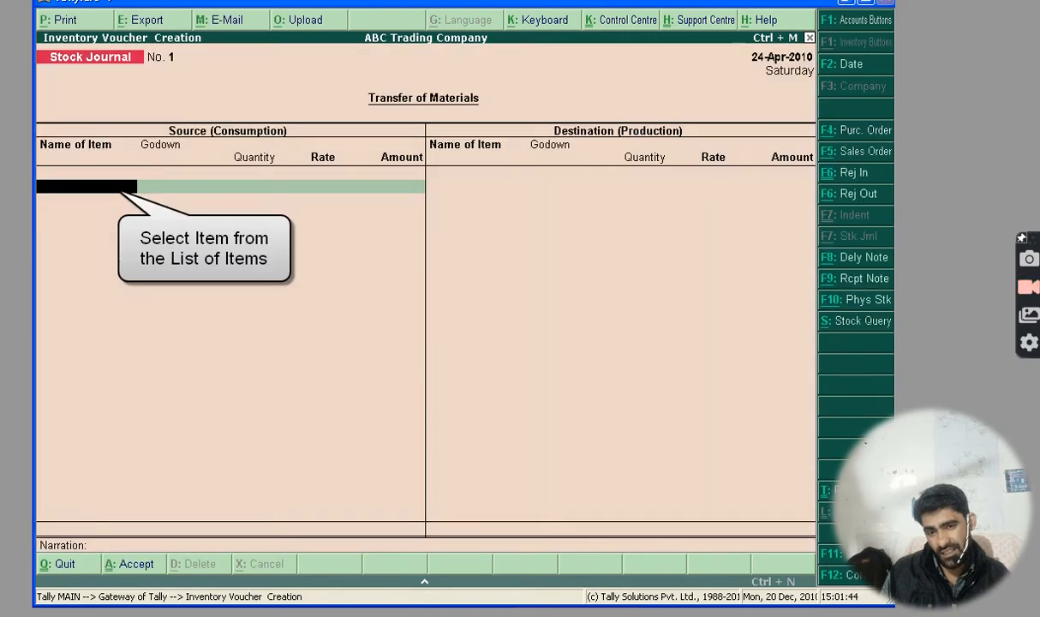
Step: Enter Nokia 1202 as the first source item, taking 10 nos from Storage Godowns at the offered rate
type("N")
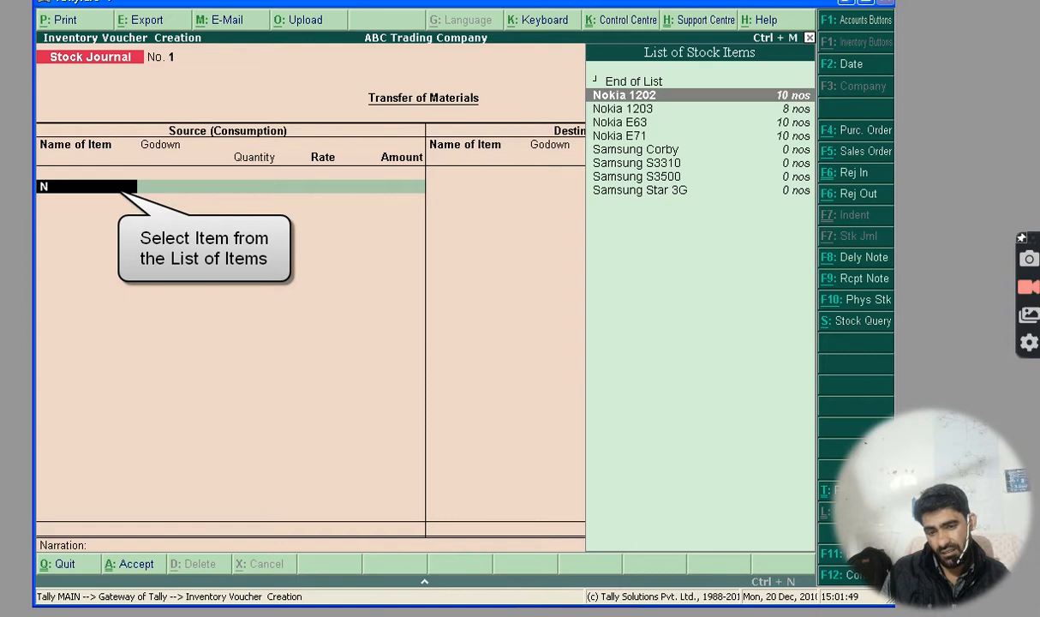
key("Return")
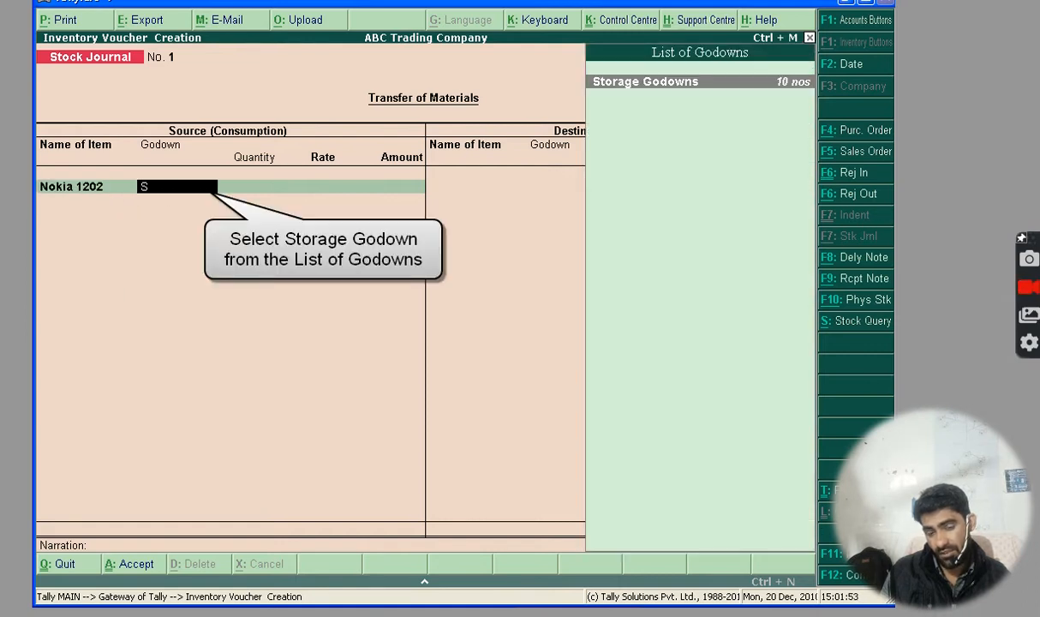
key("Return")
type("10")
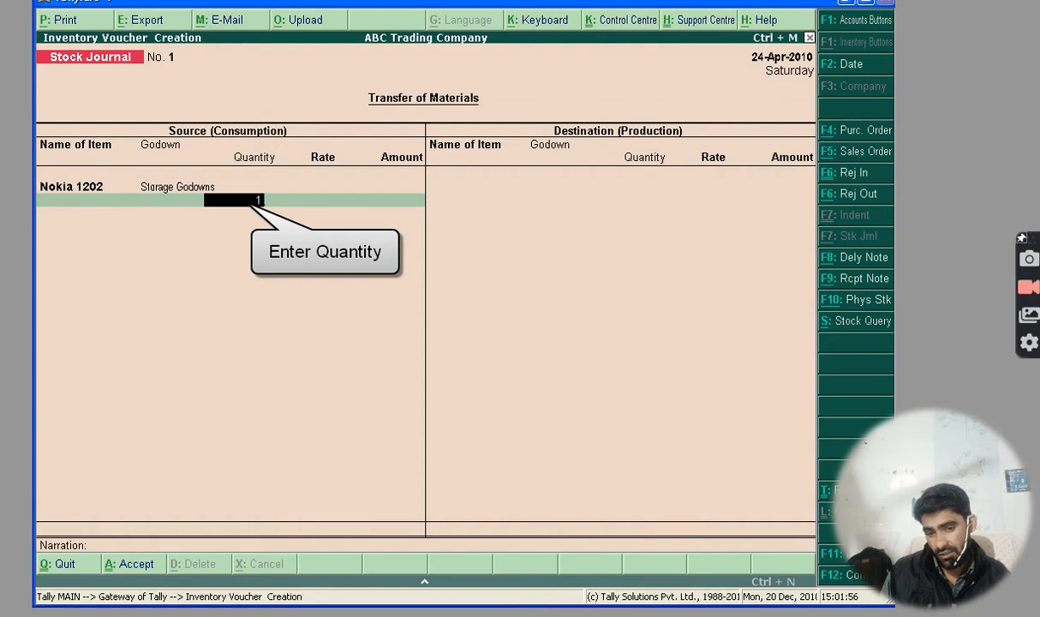
key("Return")
key("Return")
key("Return")
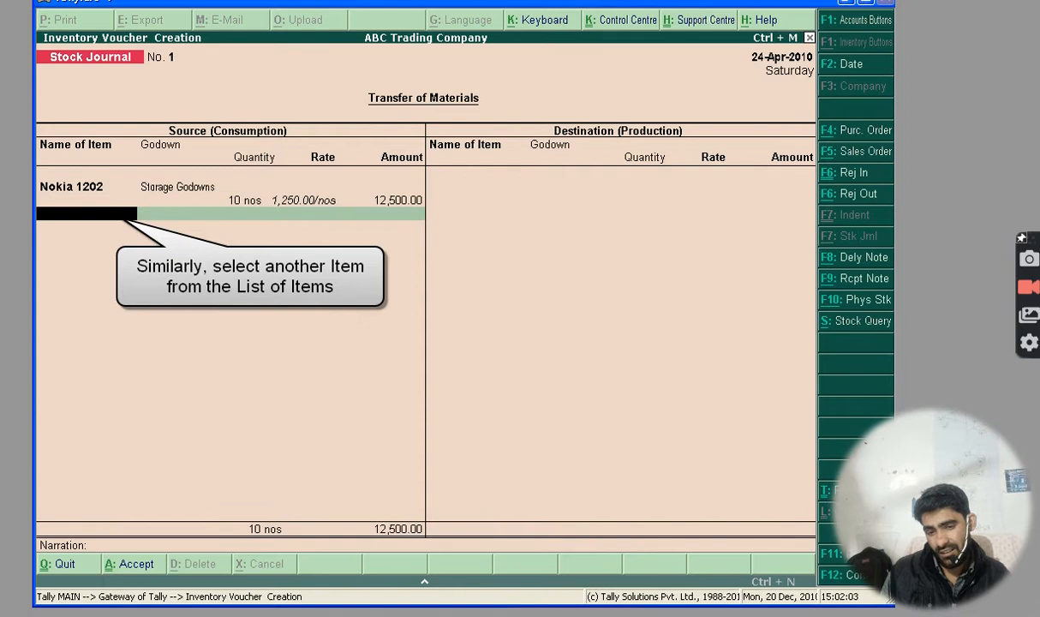
Step: Add Nokia 1203 to the source items, taking 8 nos from Storage Godowns at the offered rate
type("N")
key("Down")
key("Return")
key("Return")
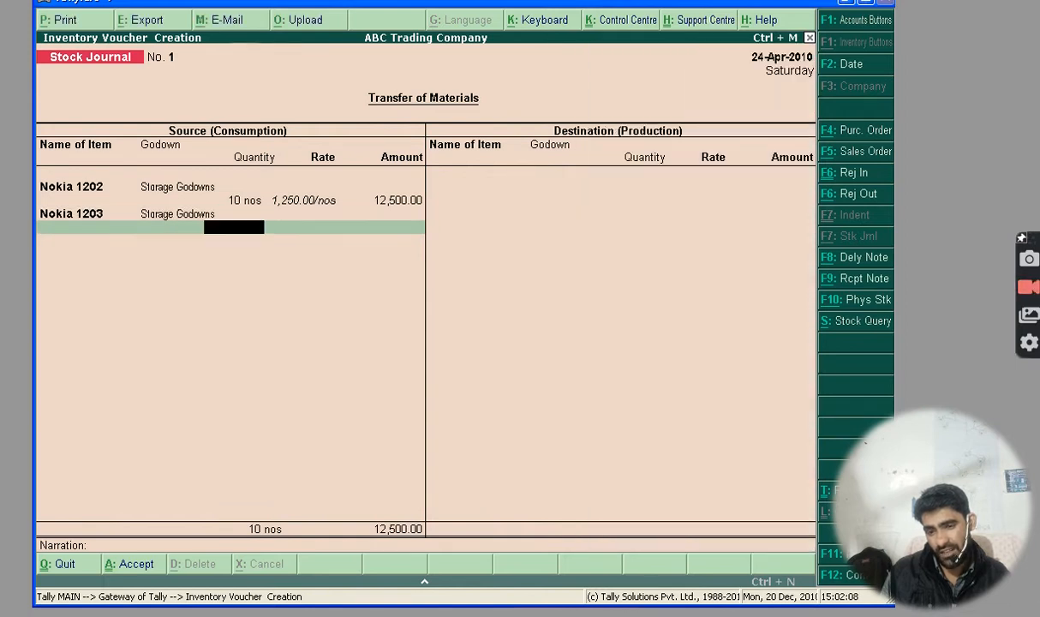
type("8")
key("Return")
key("Return")
key("Return")
Step: Add Nokia E63 to the source items, taking 10 nos from Storage Godowns at the offered rate
type("N")
key("Down")
key("Down")
key("Return")
type("Storage Godowns")
key("Return")
type("10 nos")
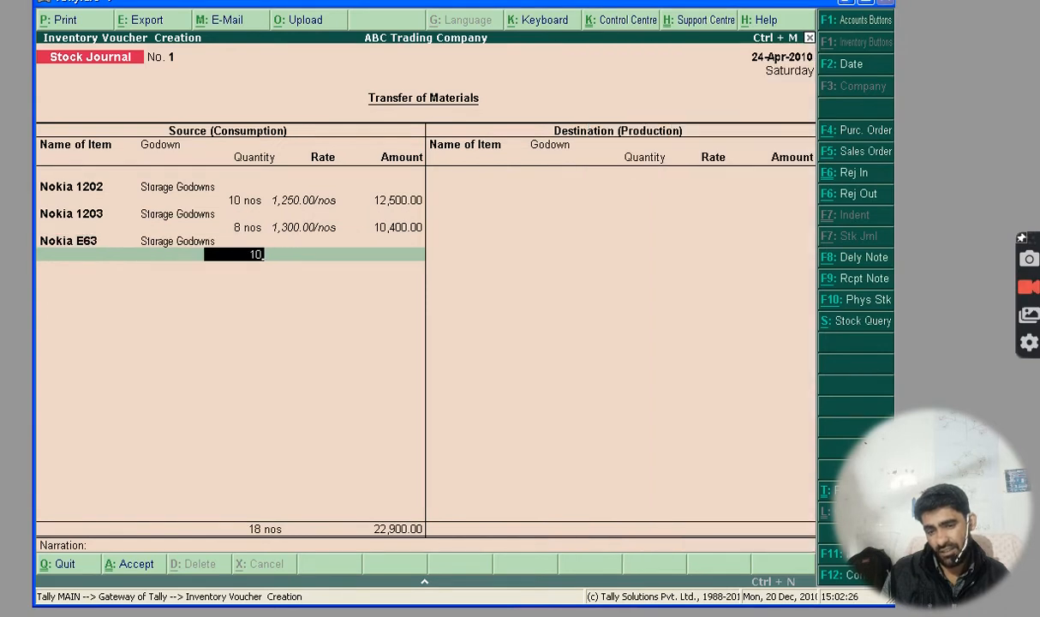
key("Return")
key("Return")
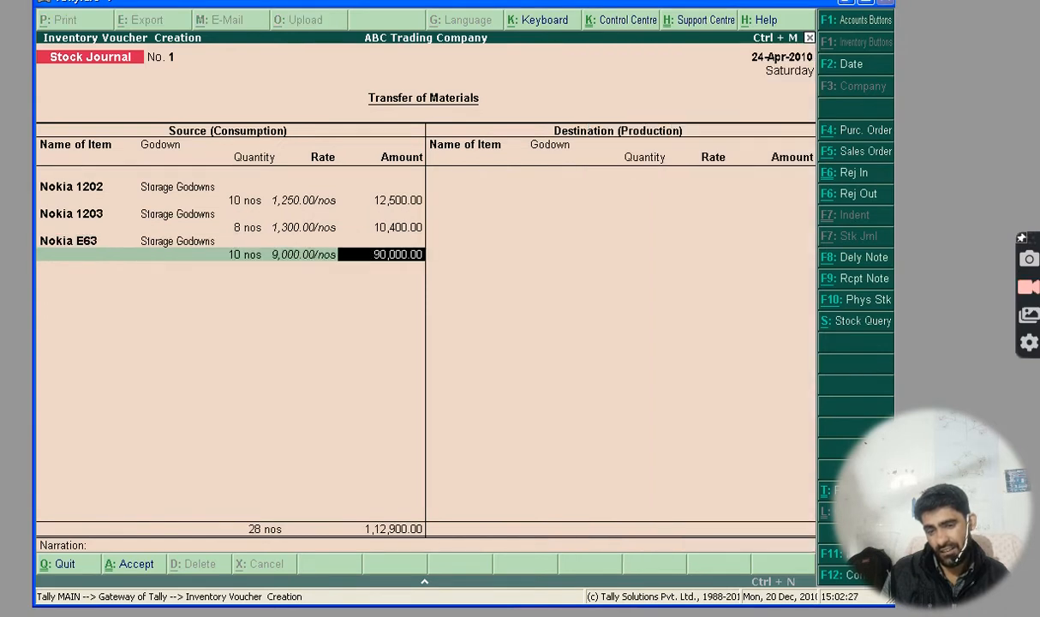
key("Return")
Step: Add Nokia E71 to the source items with 10 nos from Storage Godowns, and end the source list
type("N")
key("Down")
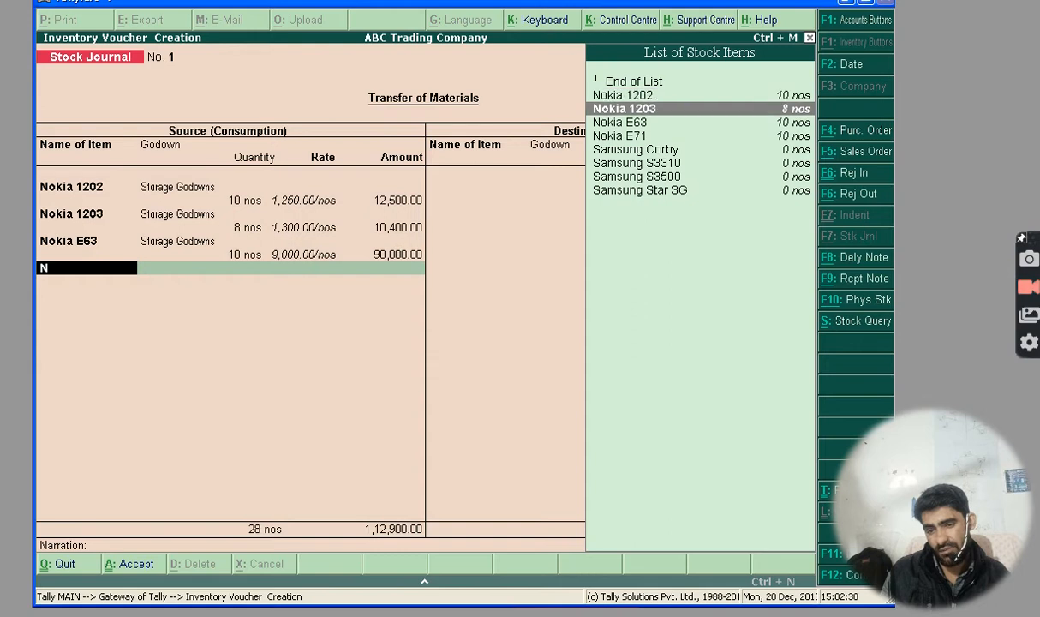
key("Down")
key("Down")
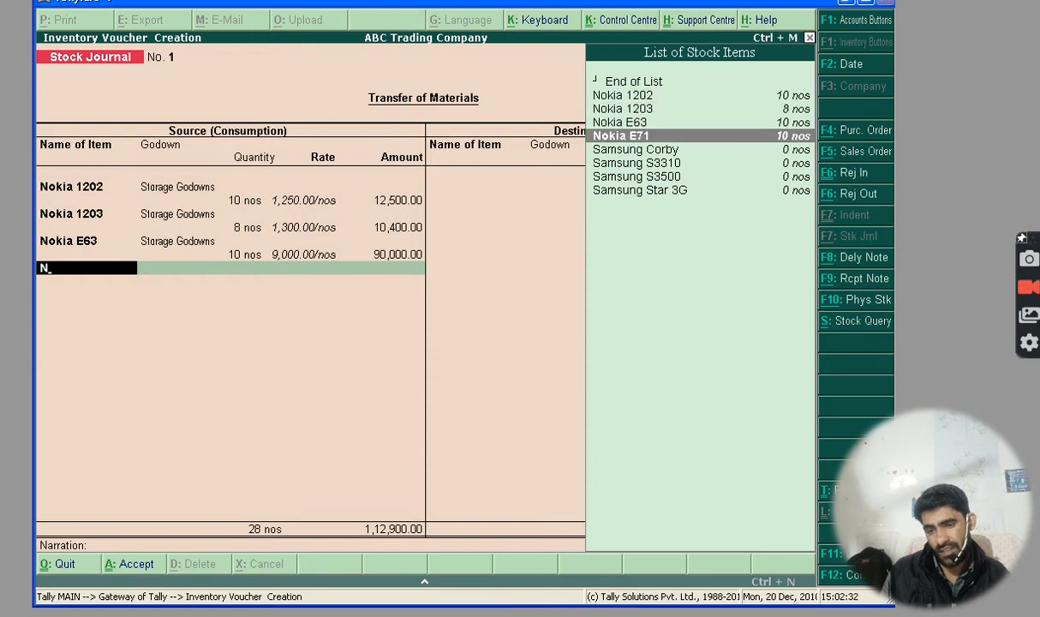
key("Return")
type("S")
key("Return")
type("10")
key("Return")
key("Return")
key("Return")
key("Return")
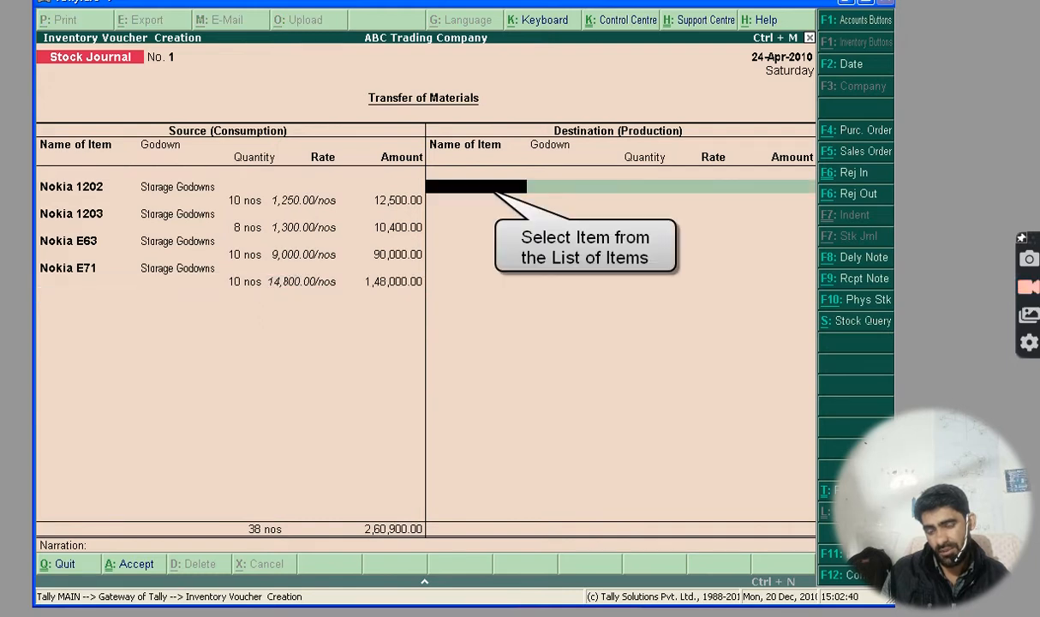
Step: Enter Nokia 1202 as the first destination item, placing 10 nos in Office Godown at the offered rate
type("N")
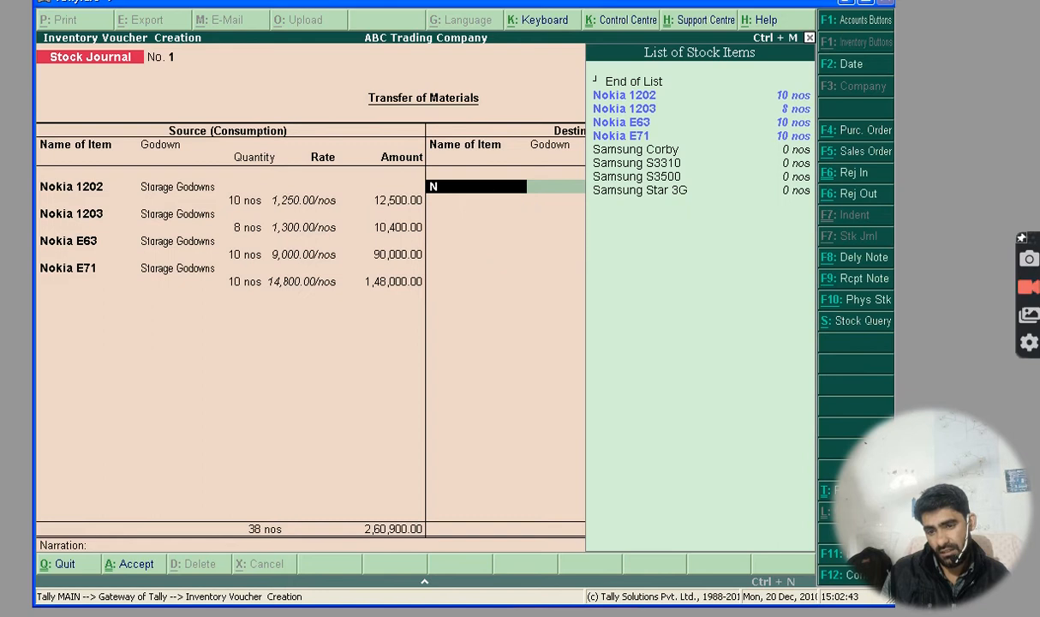
key("Return")
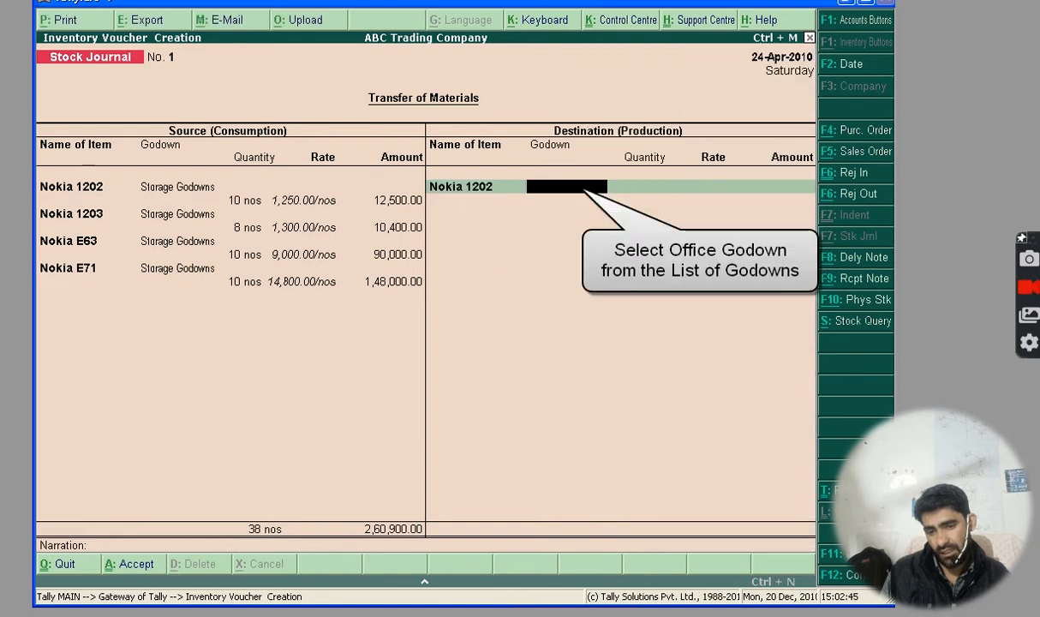
type("O")
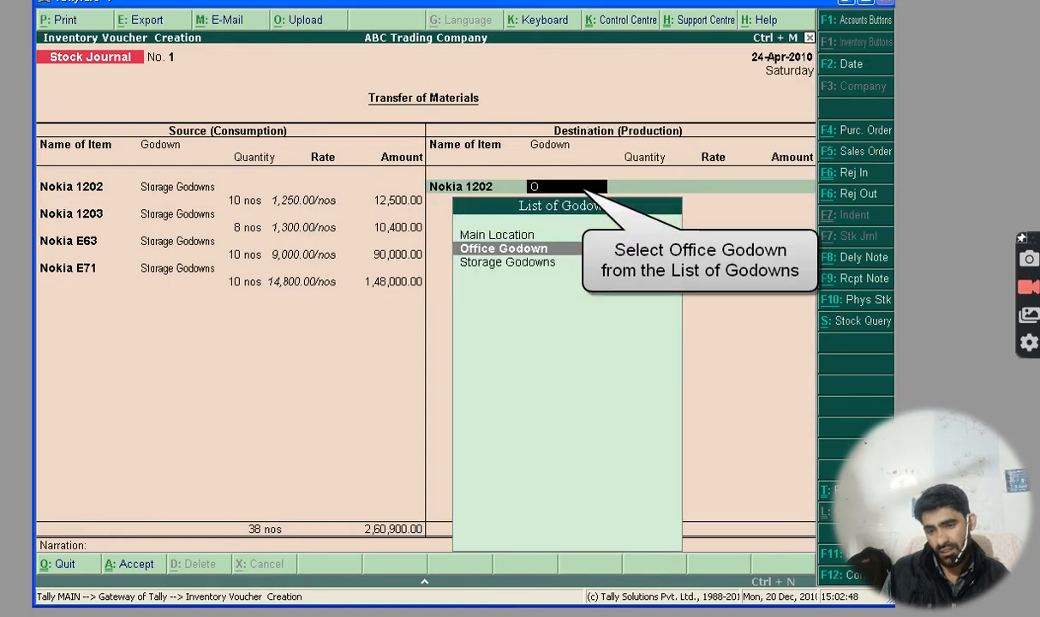
key("Return")
type("10")
key("Return")
key("Return")
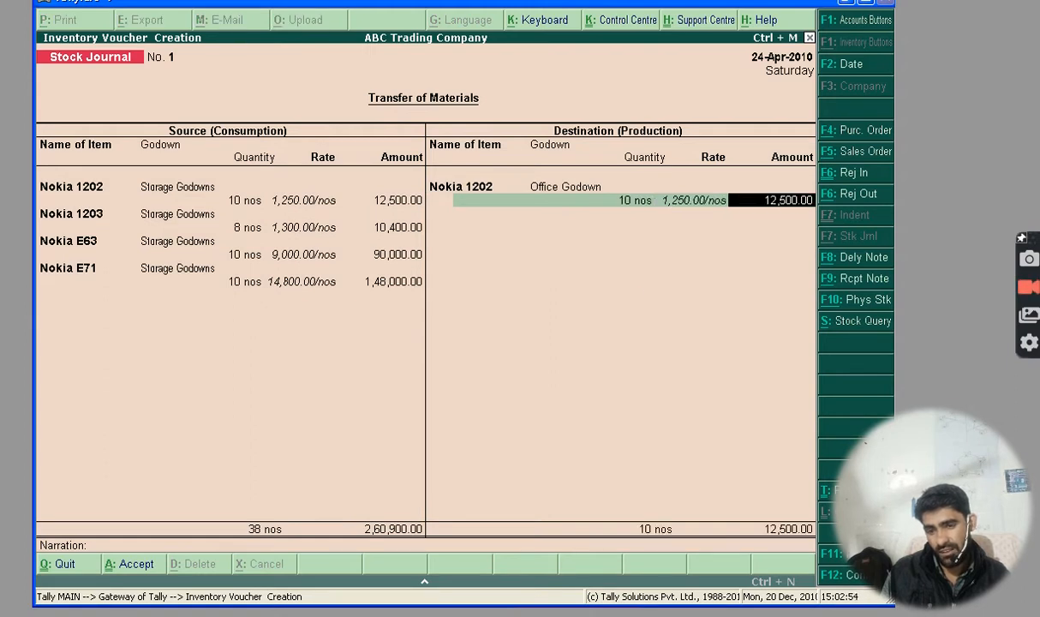
key("Return")
Step: Add Nokia 1203 to the destination items, placing 8 nos in Office Godown at the offered rate
type("N")
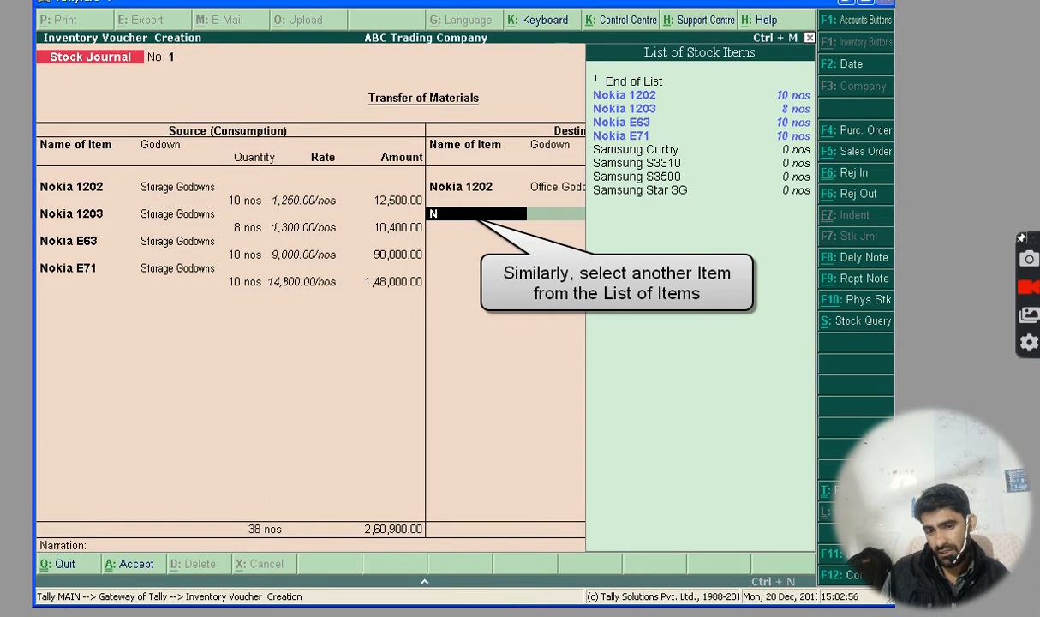
key("Down")
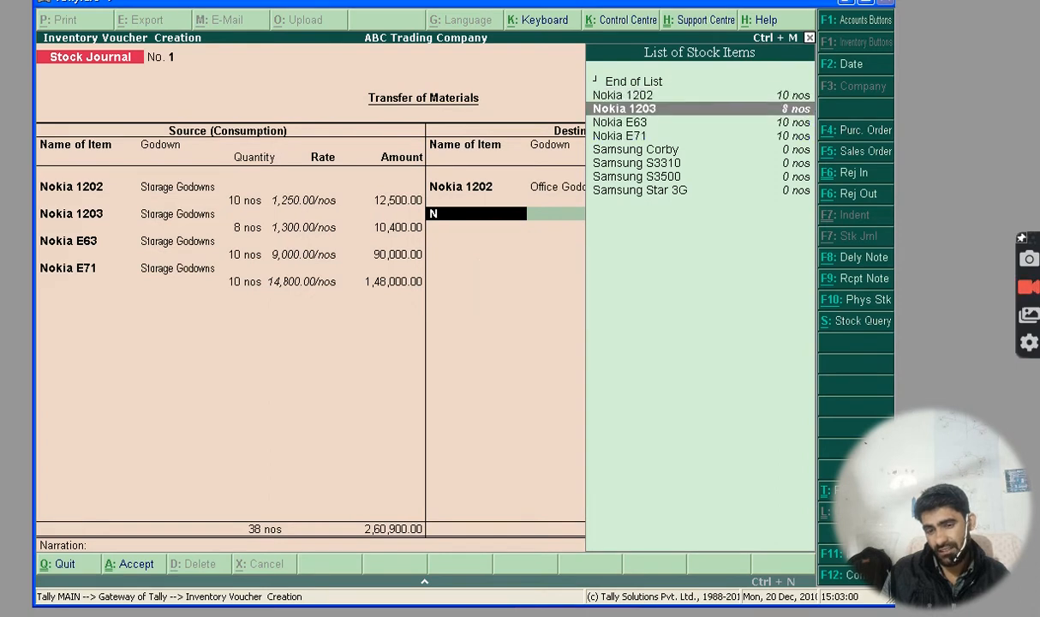
key("Return")
key("Return")
type("8")
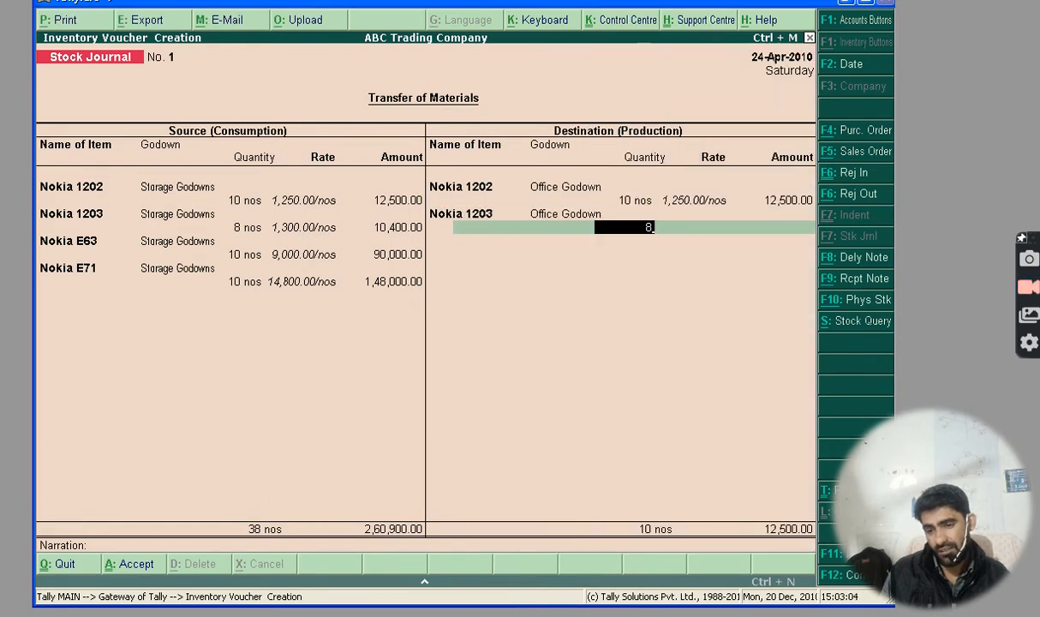
key("Return")
key("Return")
key("Return")
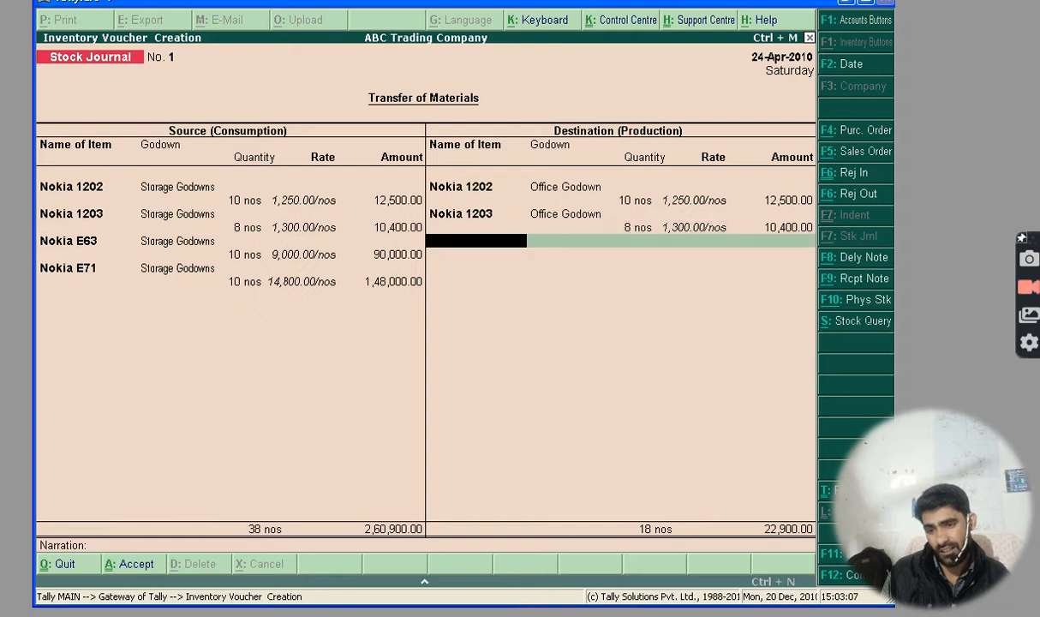
Step: Add Nokia E63 to the destination items, placing 10 nos in Office Godown at the offered rate
type("N")
key("Down")
key("Down")
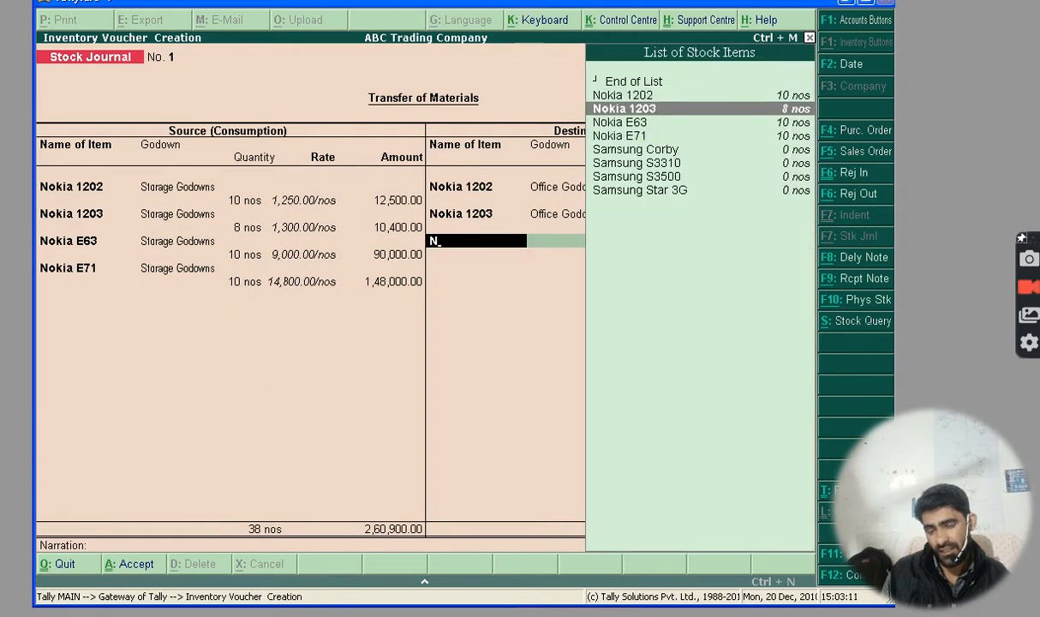
key("Return")
type("O")
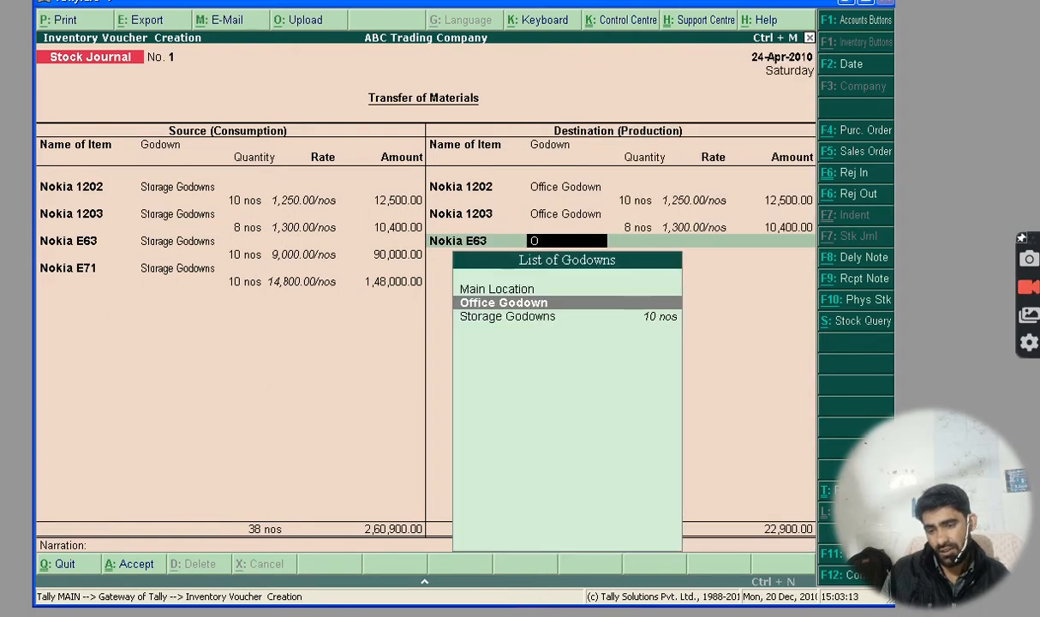
key("Return")
type("10")
key("Return")
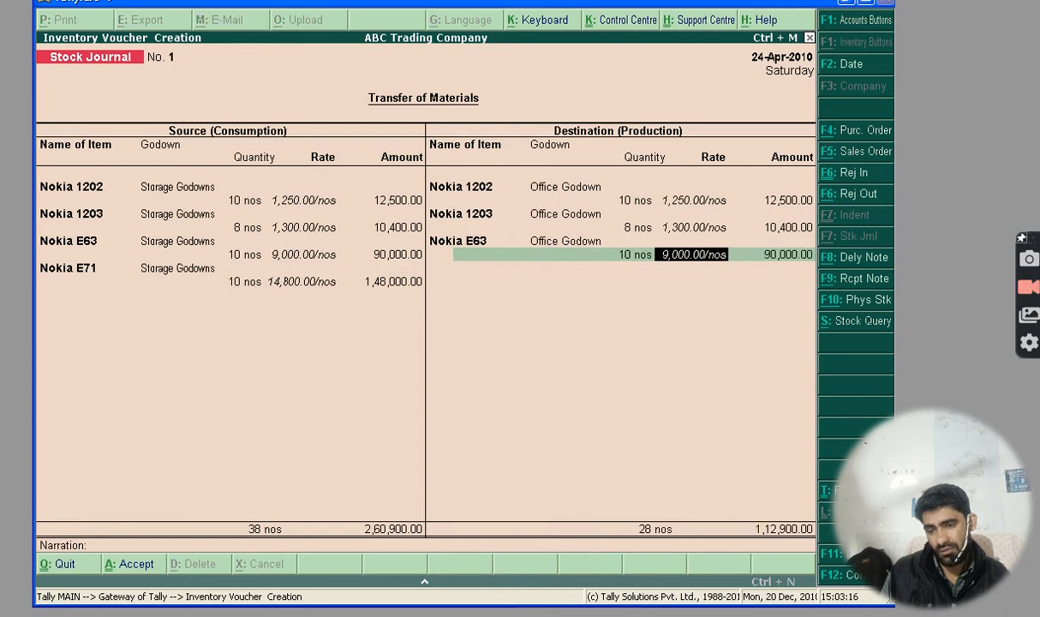
key("Return")
key("Return")
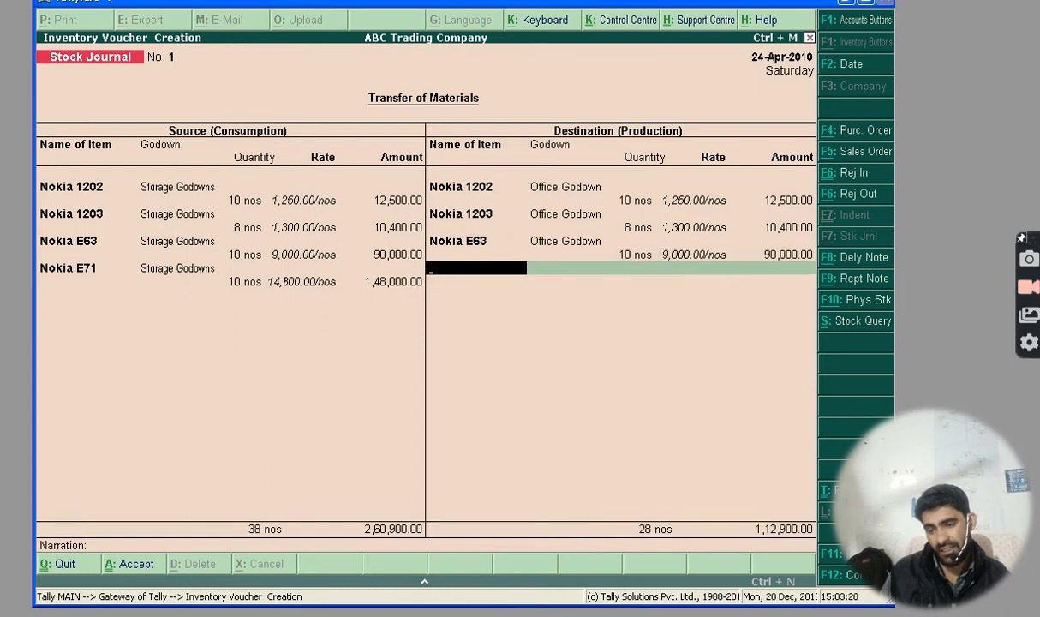
Step: Add Nokia E71 to the destination items, placing 10 nos in Office Godown at the offered rate
type("N")
key("Down")
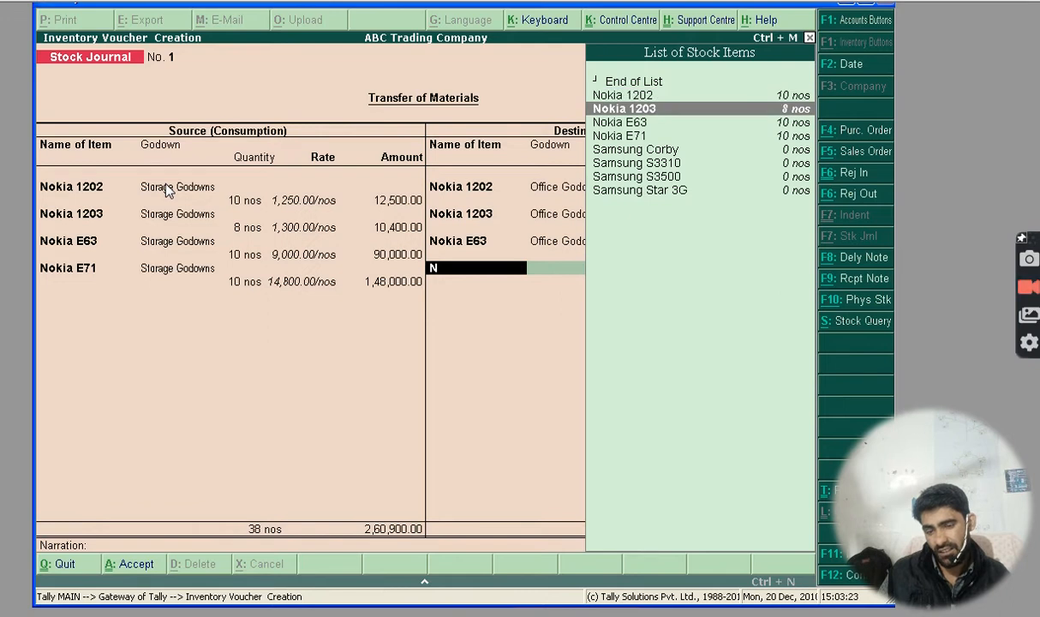
key("Down")
key("Down")
key("Return")
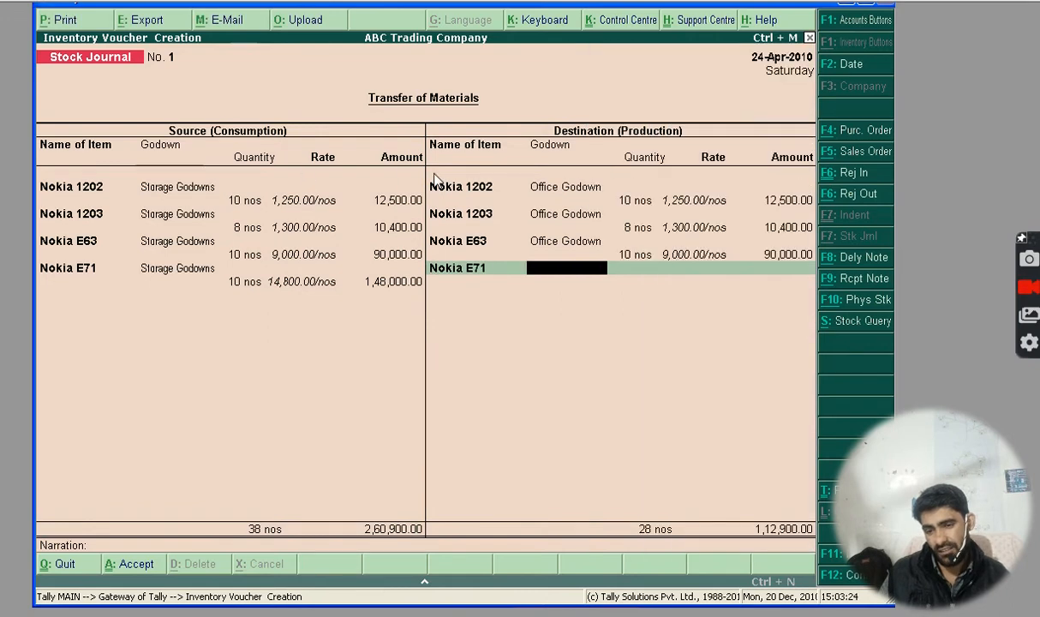
type("O")
key("Return")
type("10")
key("Return")
key("Return")
key("Return")
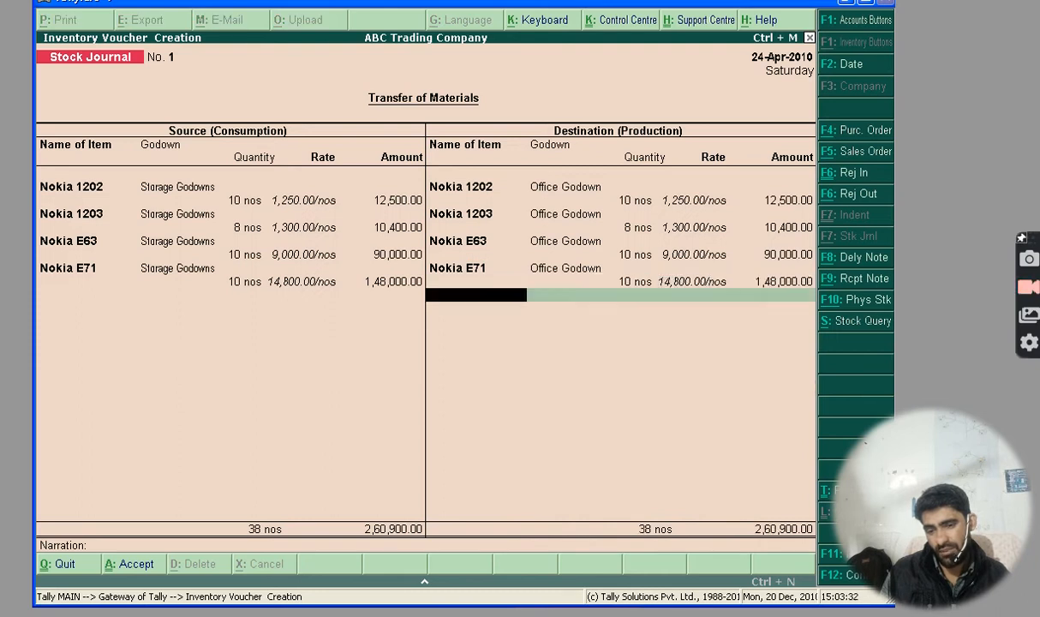
Step: End the destination list and save the Stock Journal without a narration, returning to the Gateway of Tally
key("Return")
key("Return")
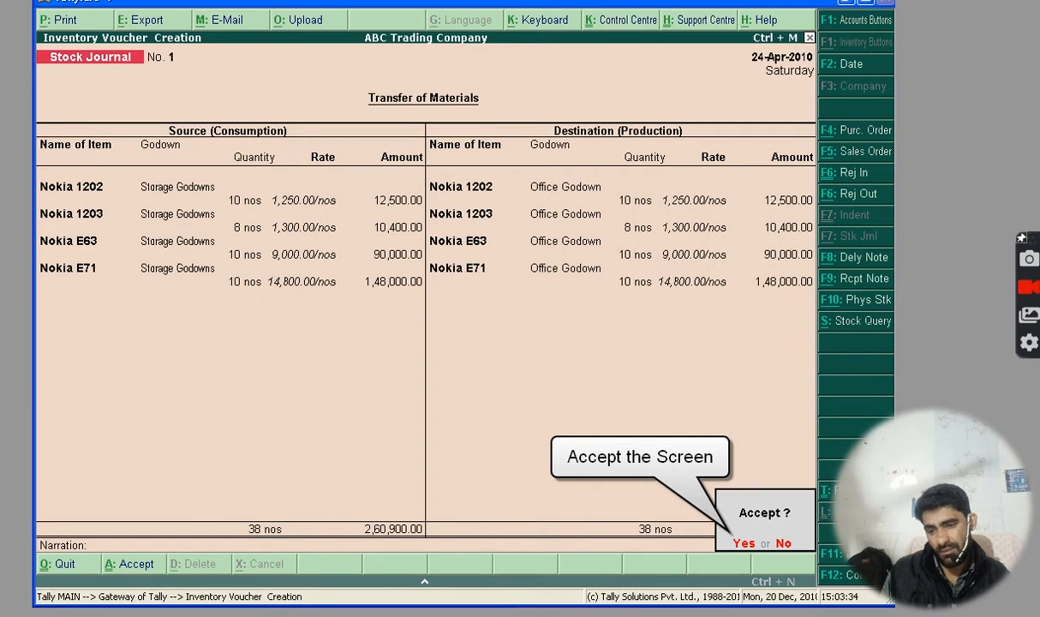
key("Return")
key("Escape")
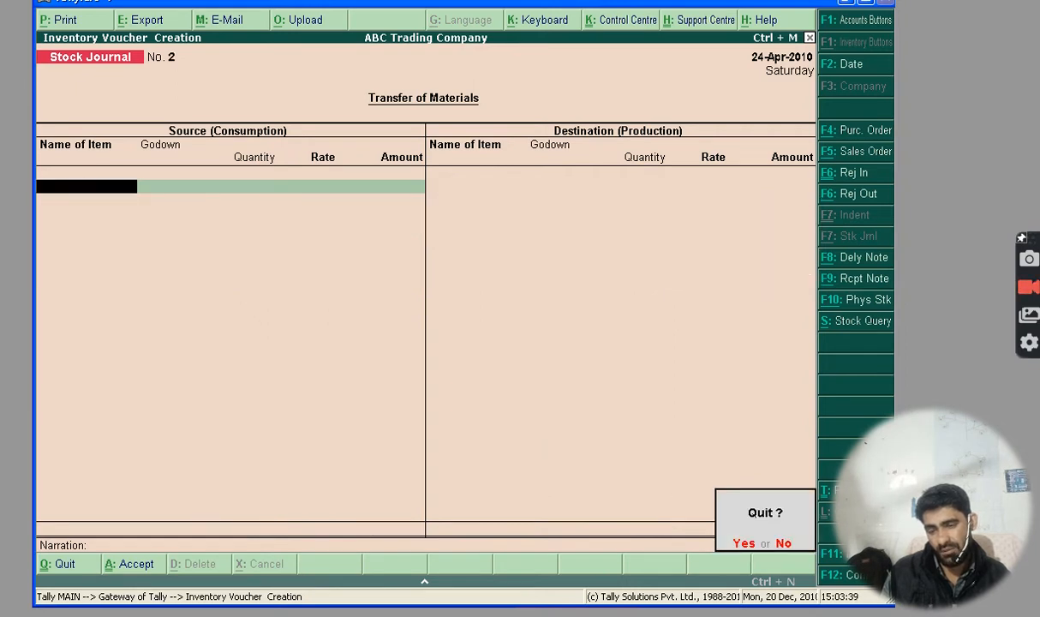
key("Return")
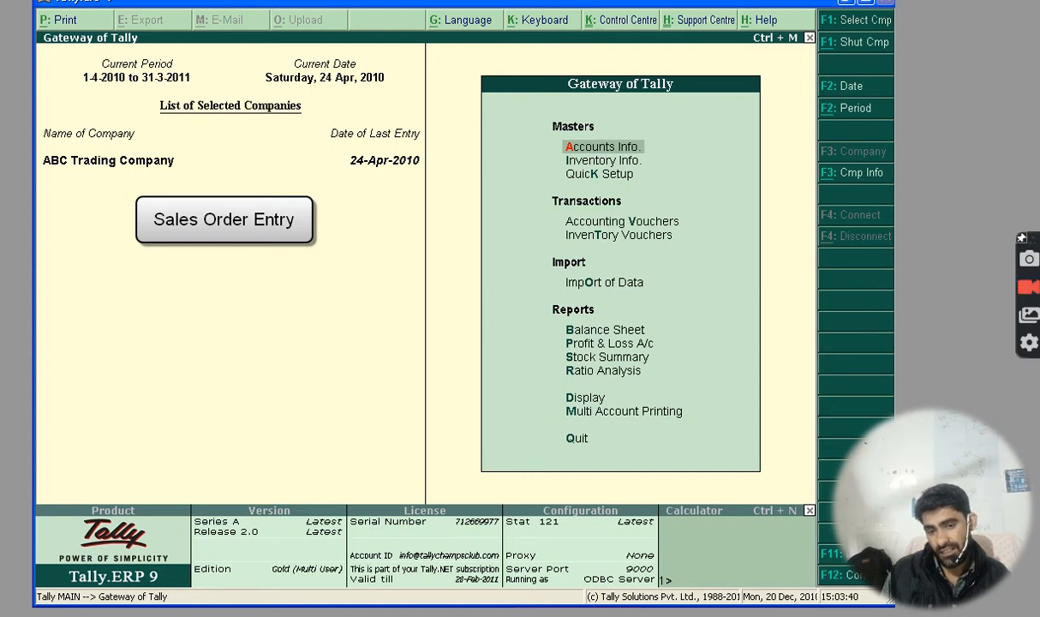
Step: Open a new Sales Order voucher from the inventory vouchers
key("Down")
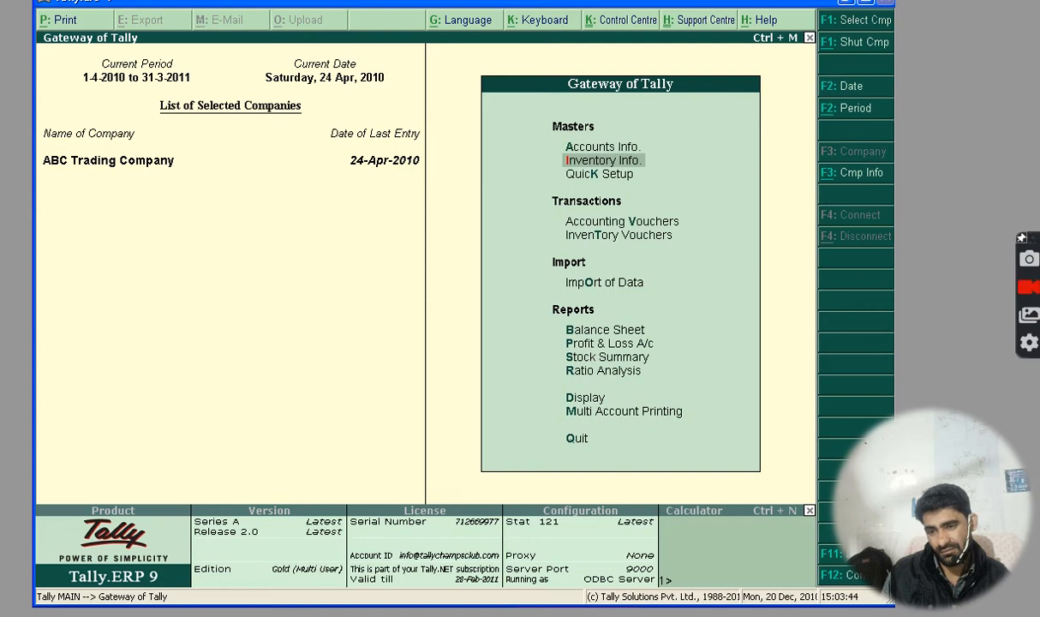
key("Down")
key("Down")
key("Down")
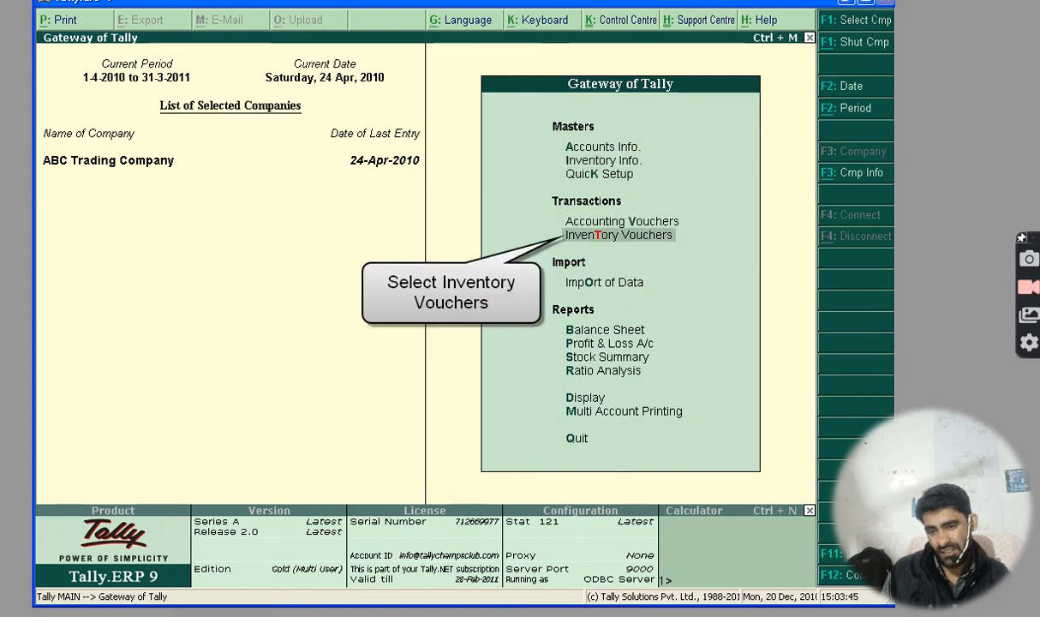
key("Return")
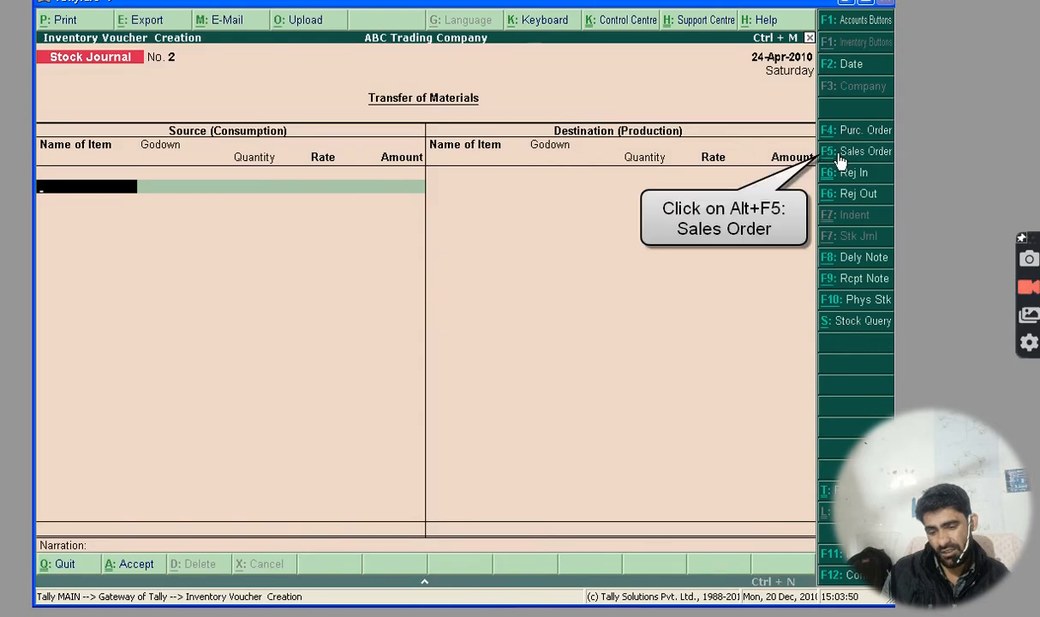
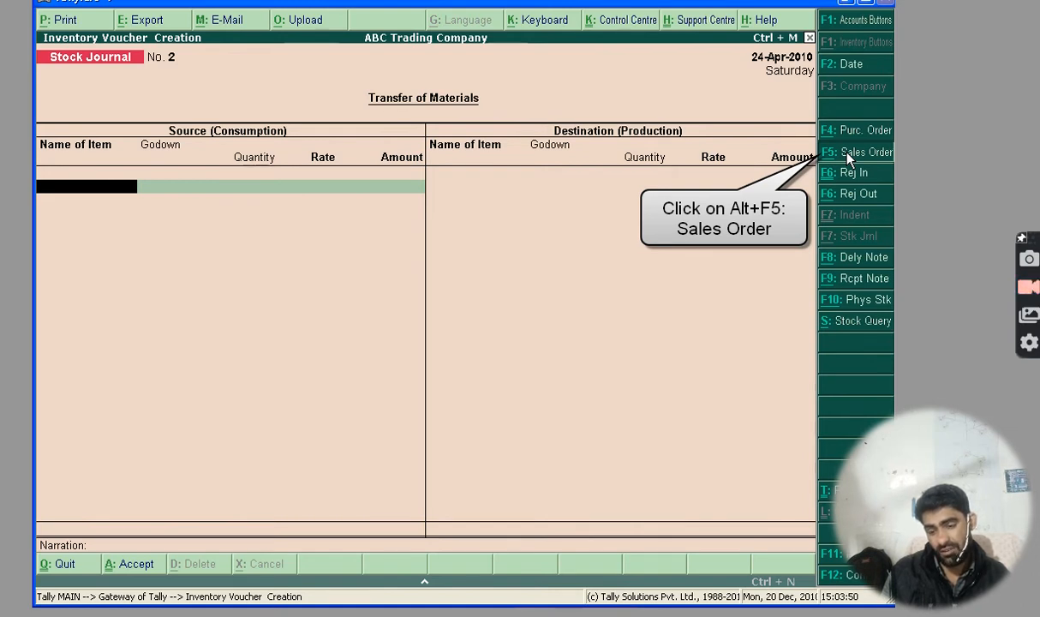
left_click(850, 154)
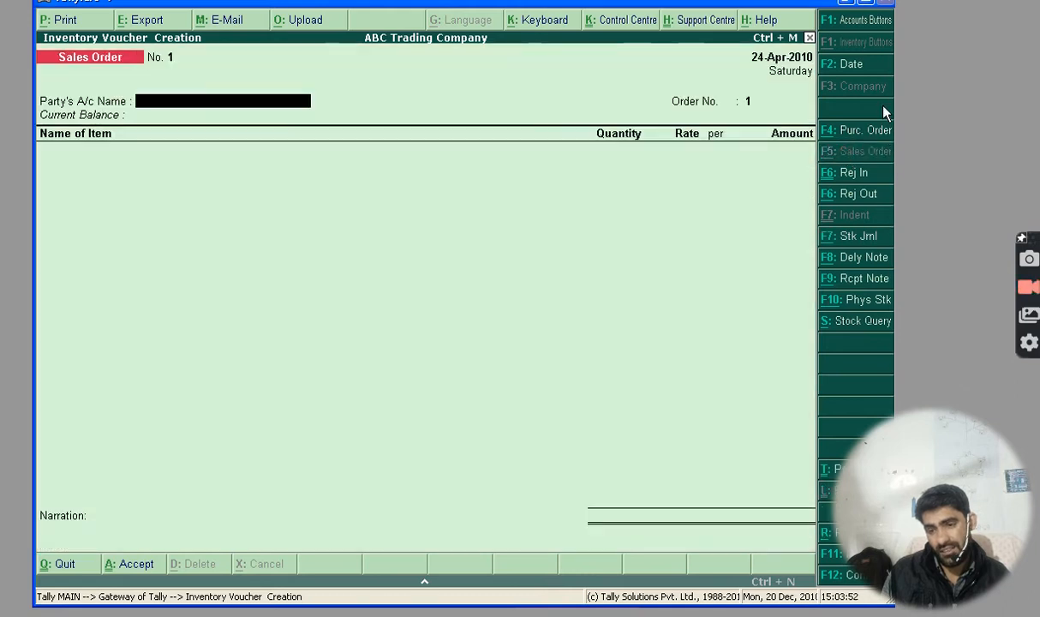
Step: Set the Sales Order's voucher date to 26-04-2010
left_click(851, 69)
type("26-04")
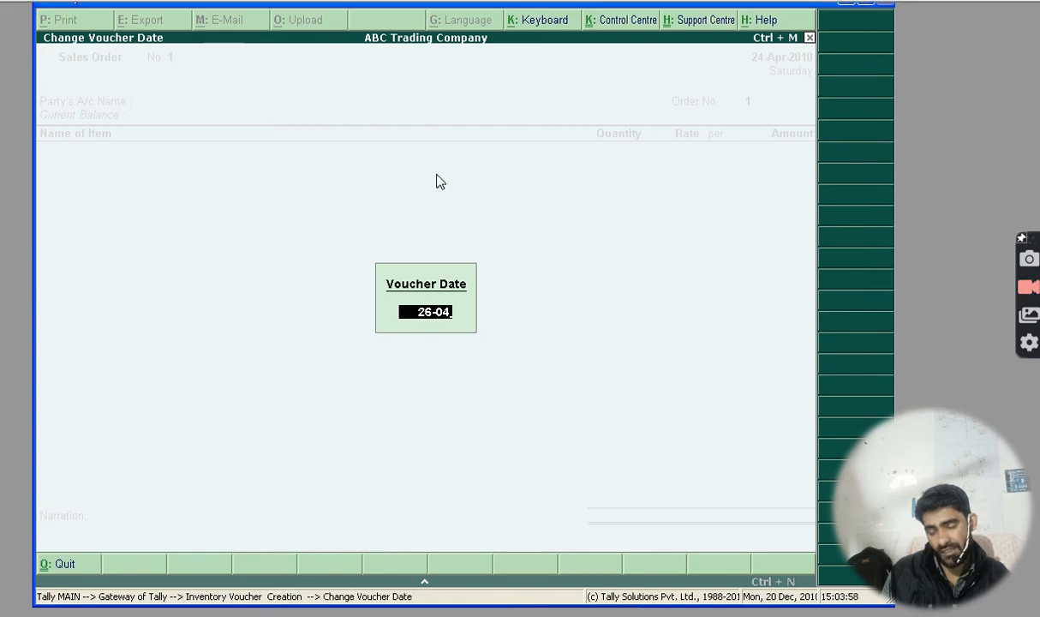
type("-2010")
key("Return")
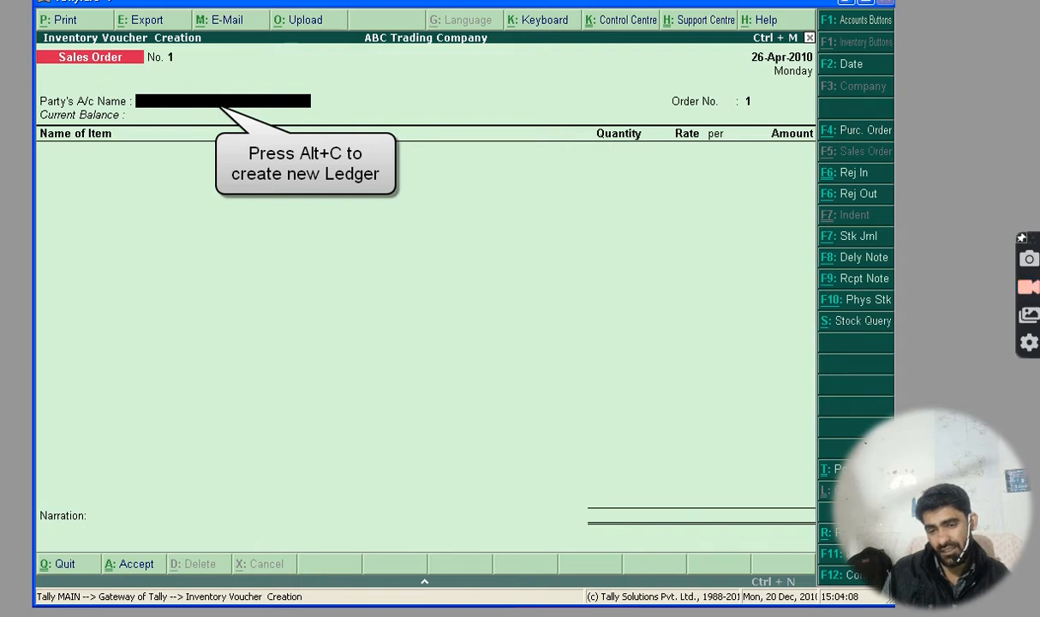
Step: Create a new party ledger named Universal Exports under Sundry Debtors for the Sales Order
key("alt+c")
type("Univ")
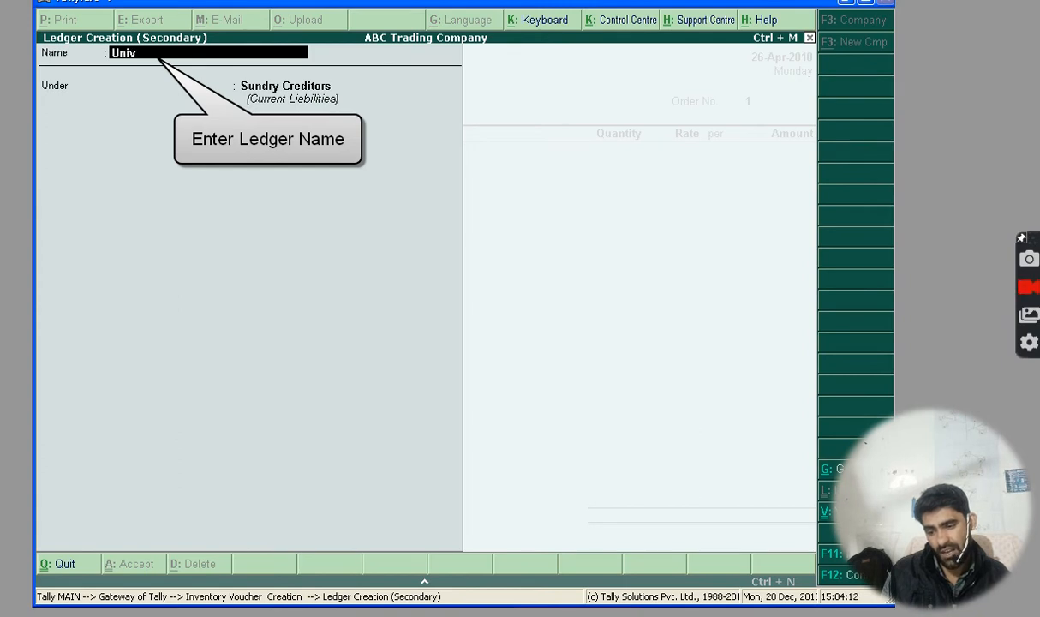
type("ersal Exp")
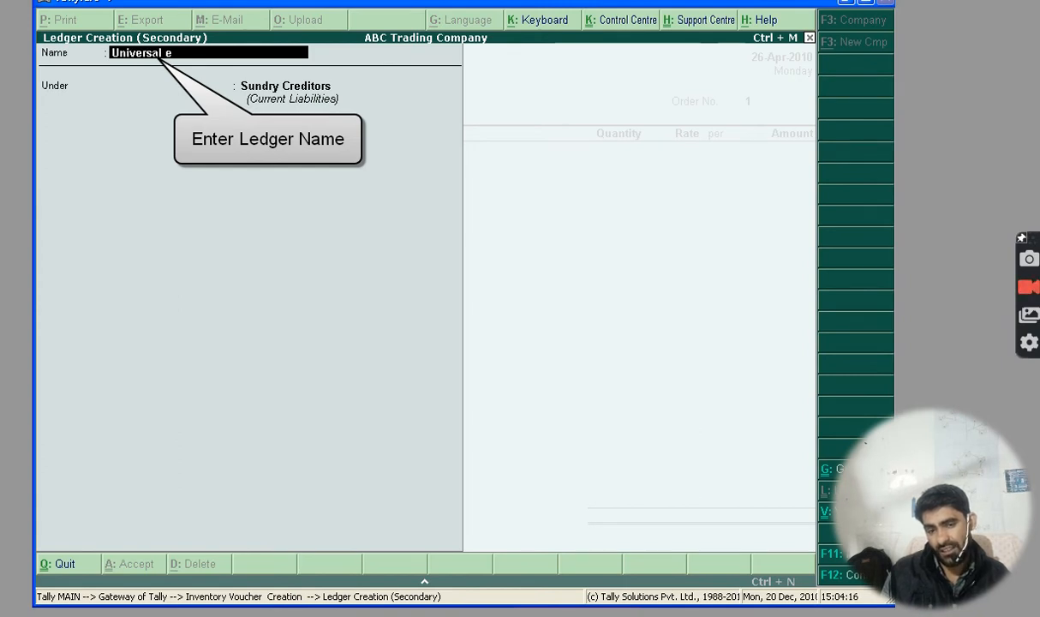
type("orts")
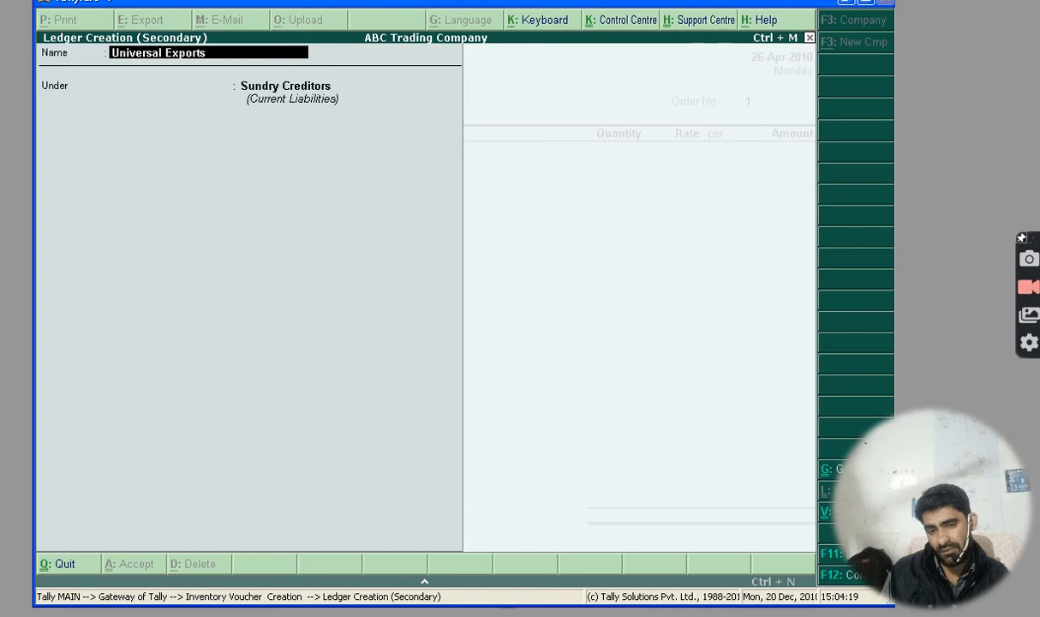
key("Return")
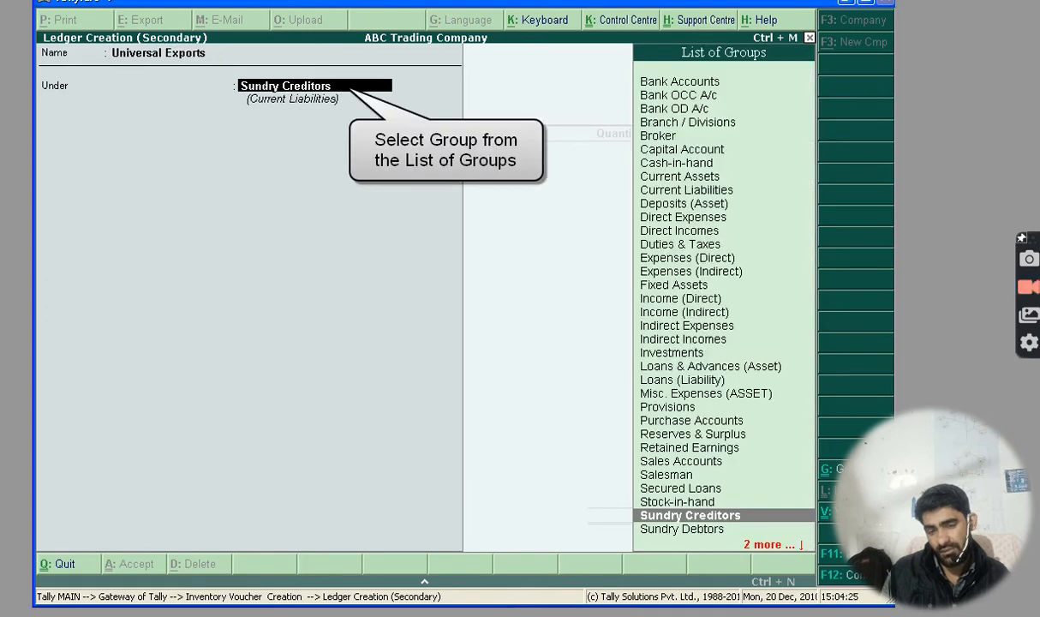
key("Down")
key("Return")
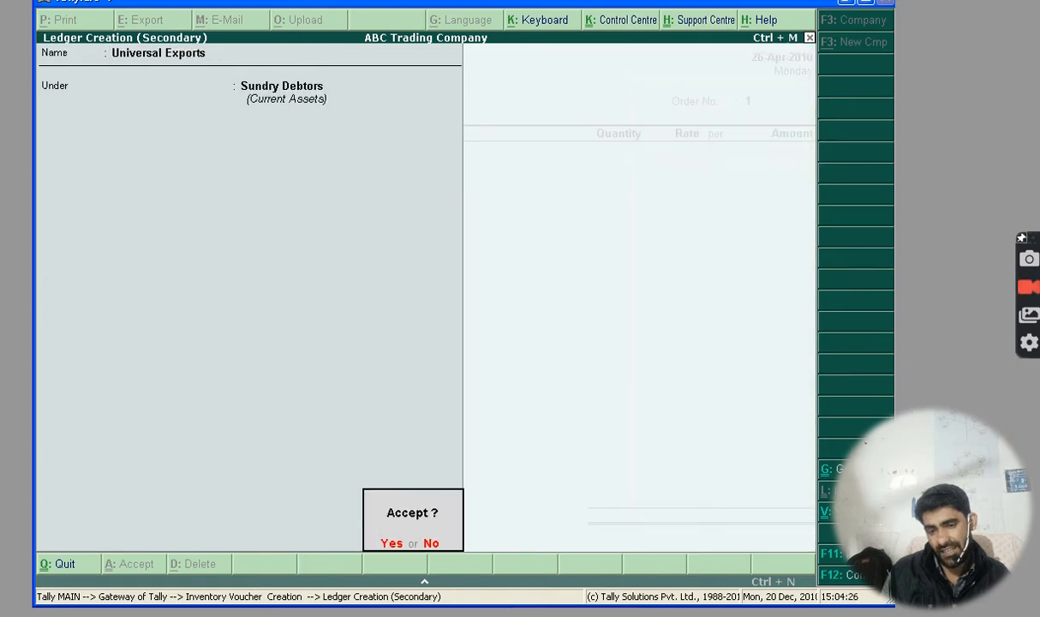
key("Return")
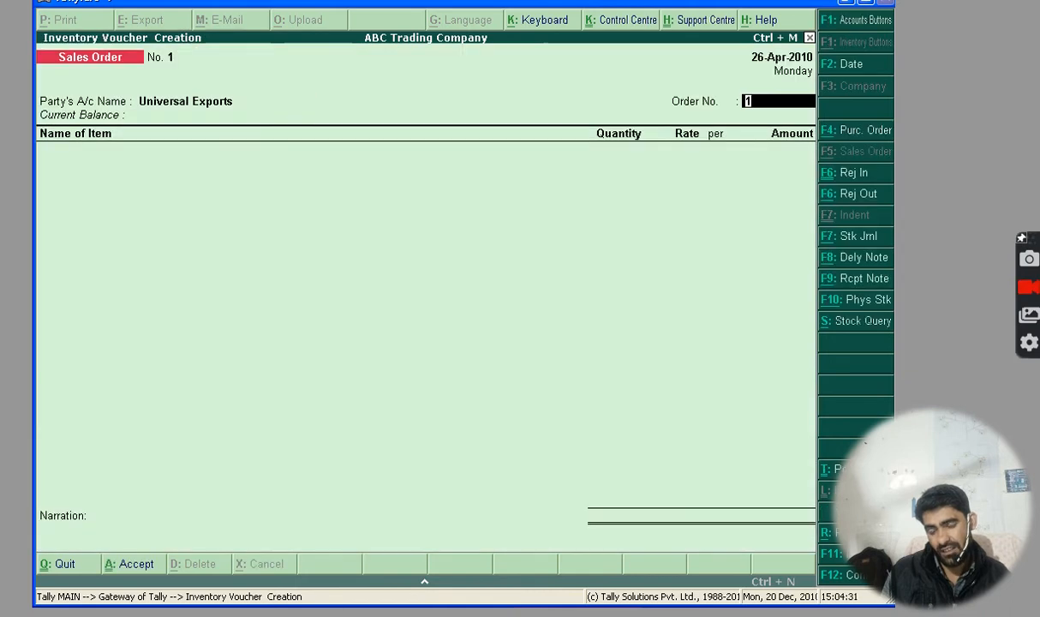
Step: Enter the sales order number and choose Nokia 1202 as the first item, due on 6-05-2010
type("SO/001")
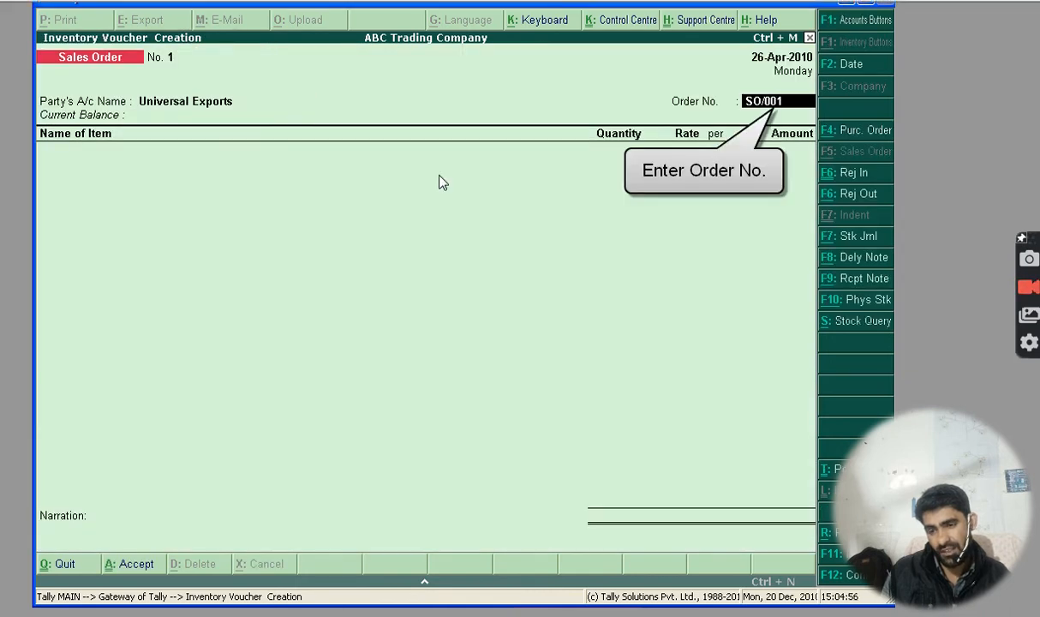
key("Return")
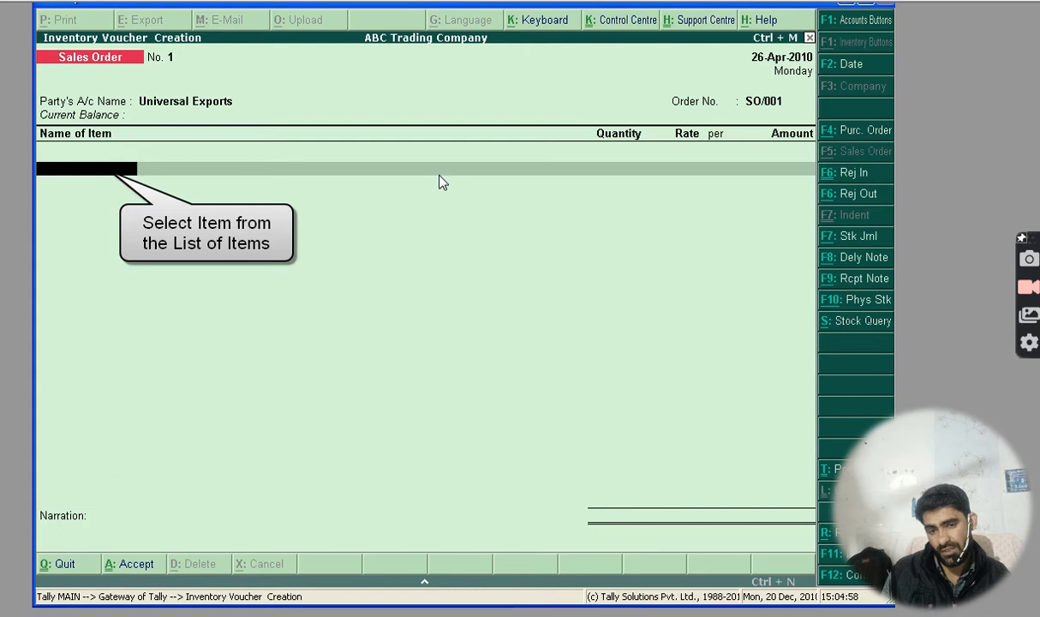
type("N")
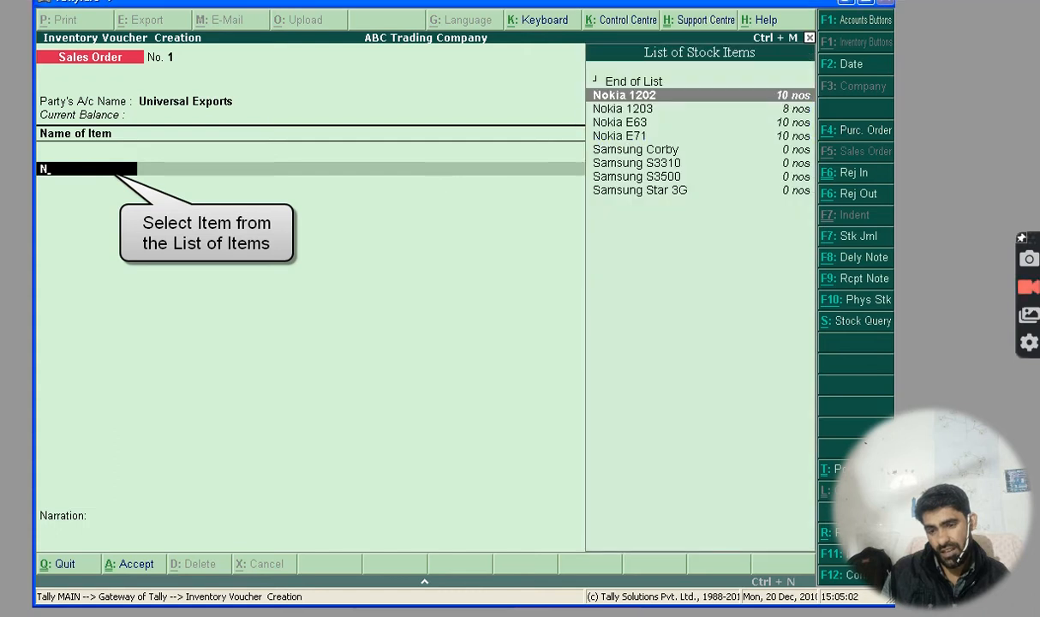
key("Return")
type("6-05-2010")
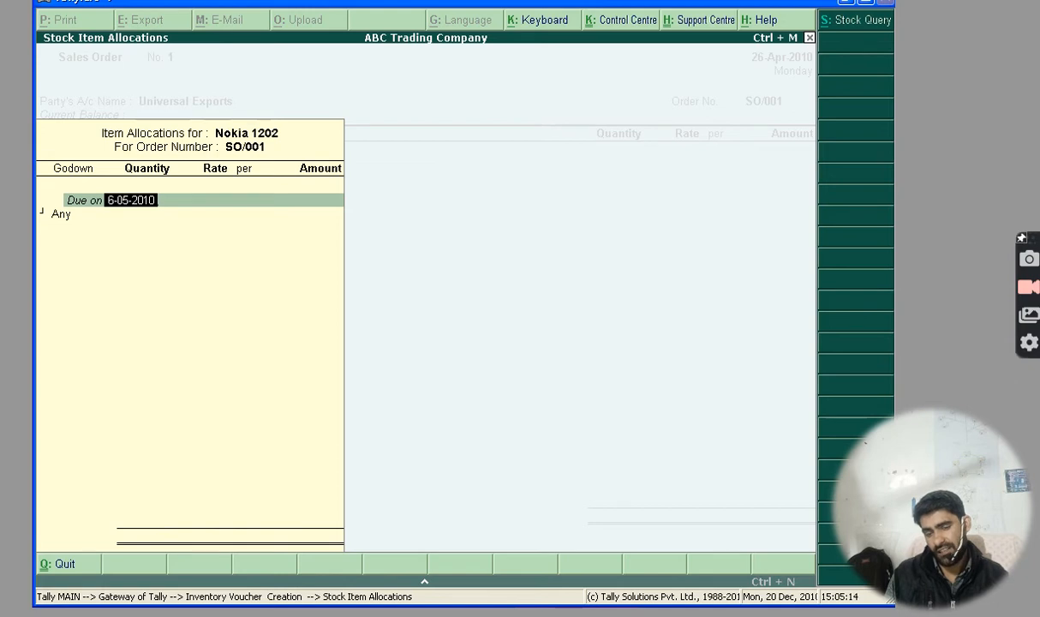
key("Return")
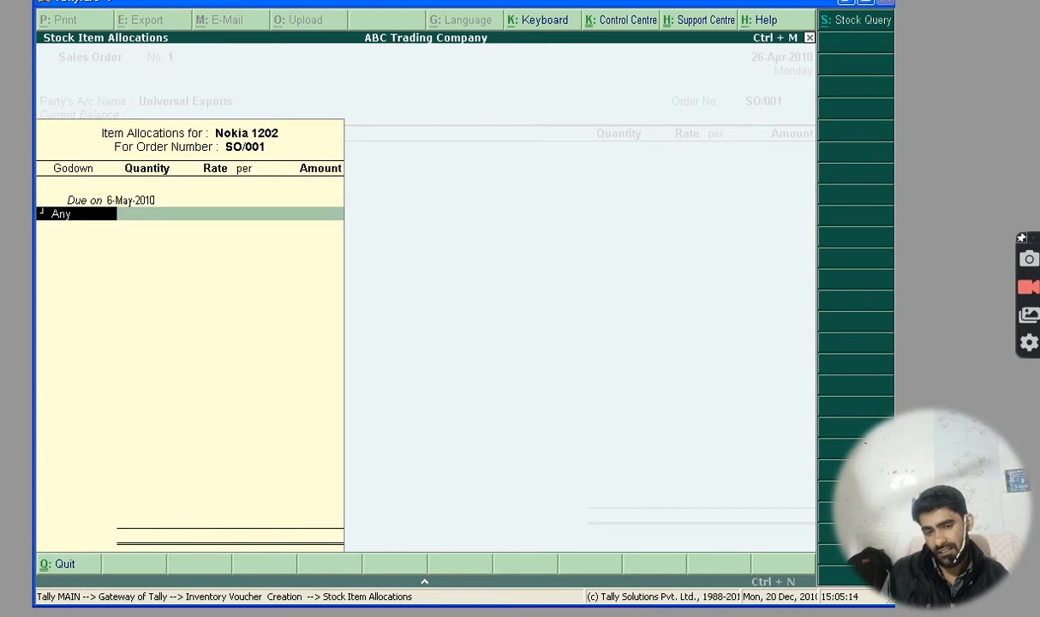
Step: Allocate 5 nos of Nokia 1202 from Office Godown at a rate of 1350, and end its allocations
type("O")
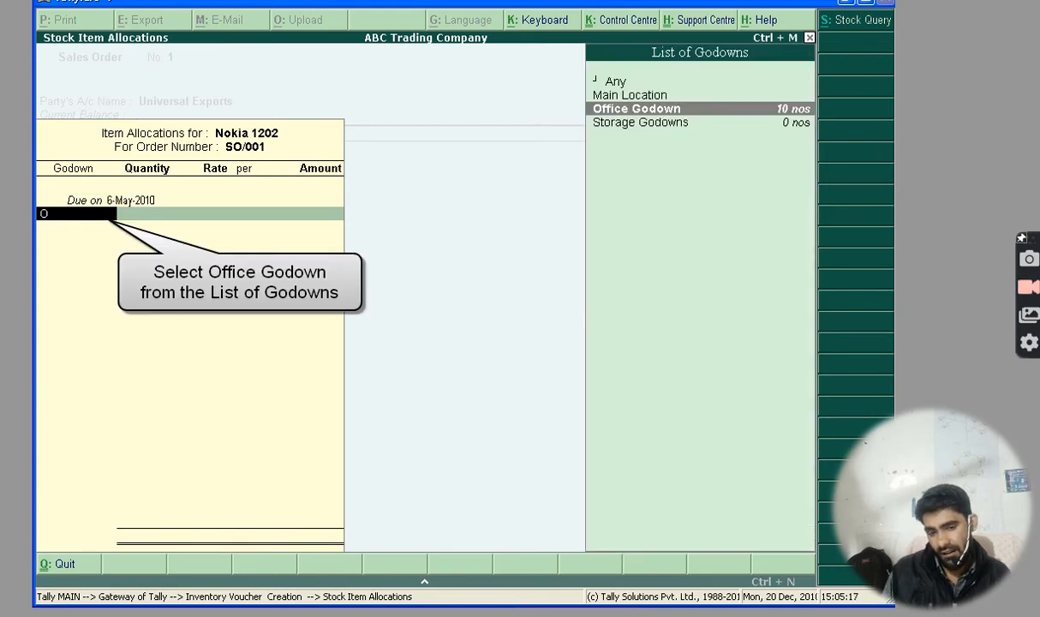
key("Return")
type("5")
key("Return")
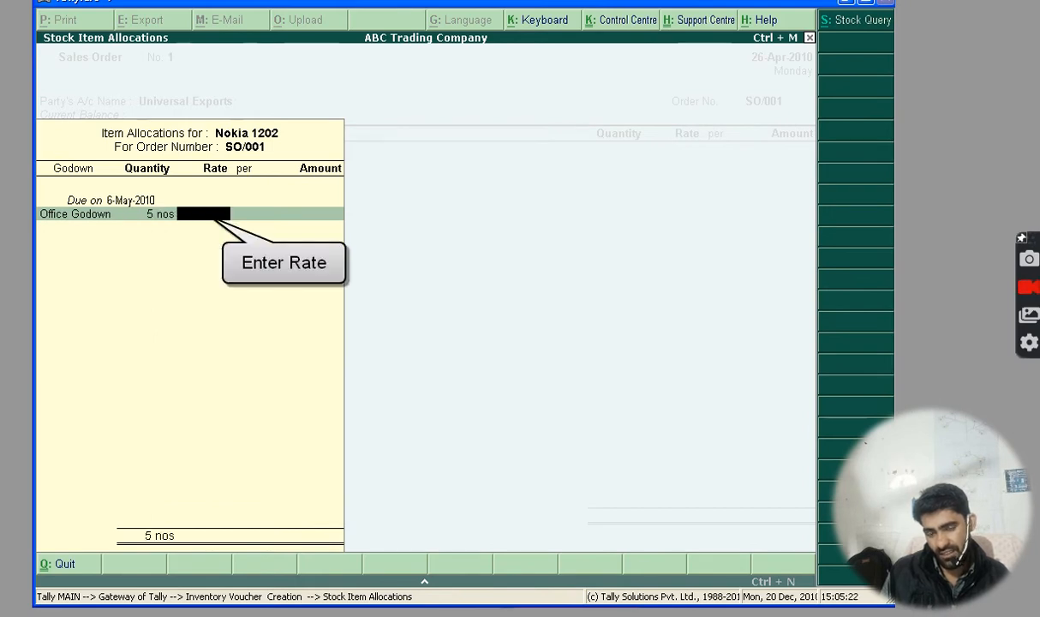
type("1350")
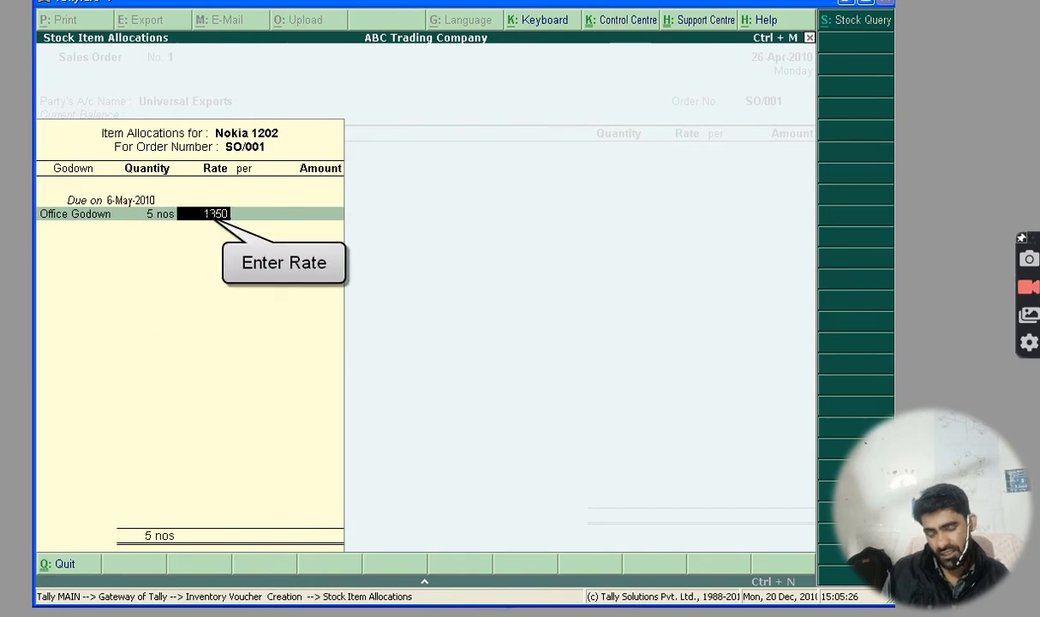
key("Return")
key("Return")
key("Return")
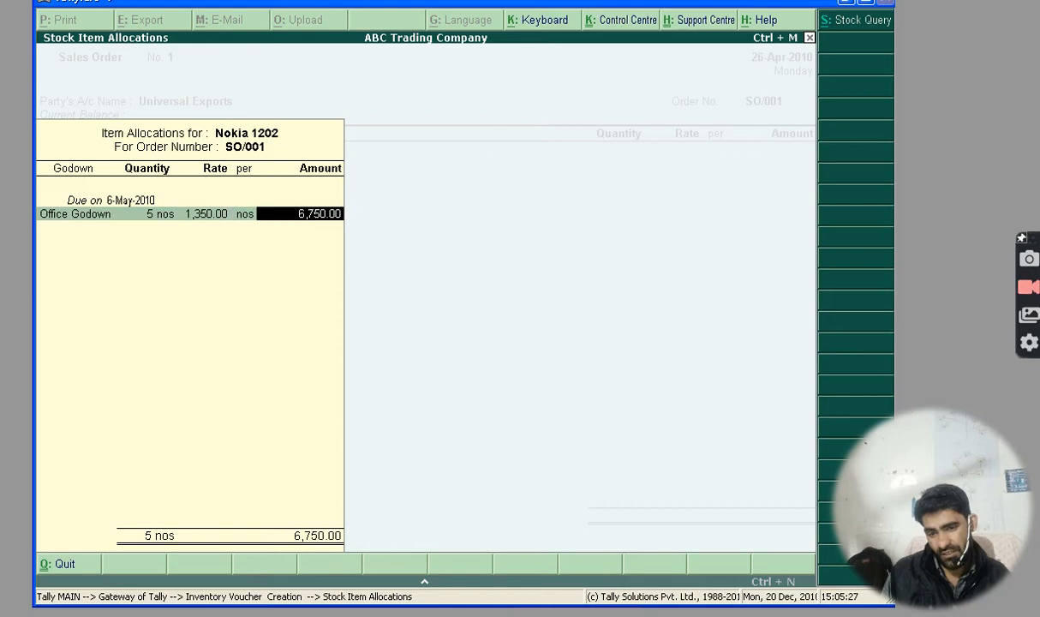
key("Return")
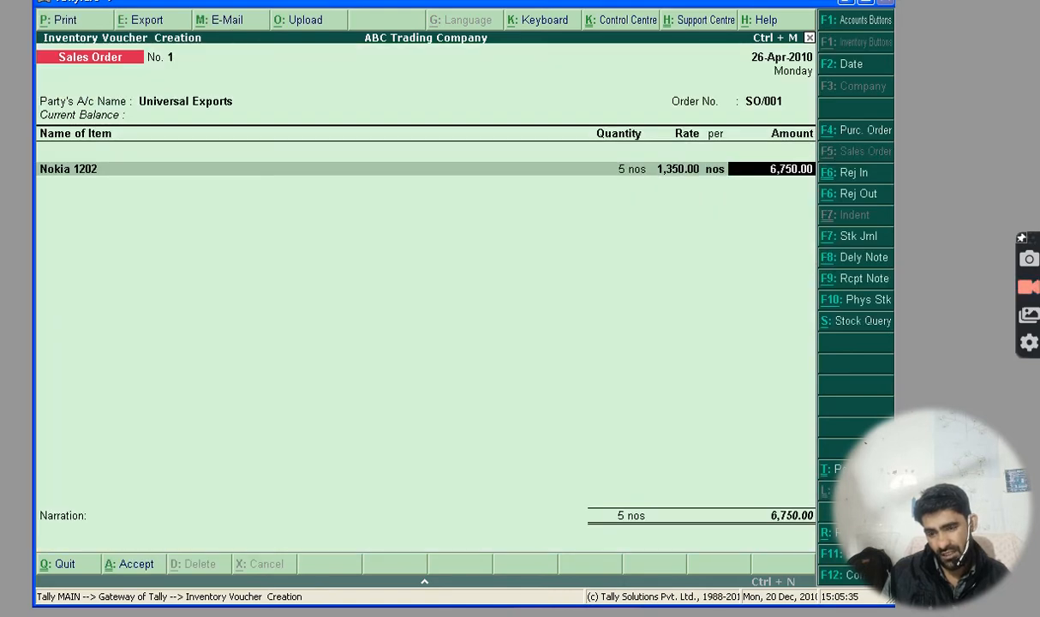
Step: Assign the Sales @ 4% ledger to the Nokia 1202 line, keeping the offered amount
key("Return")
type("S")
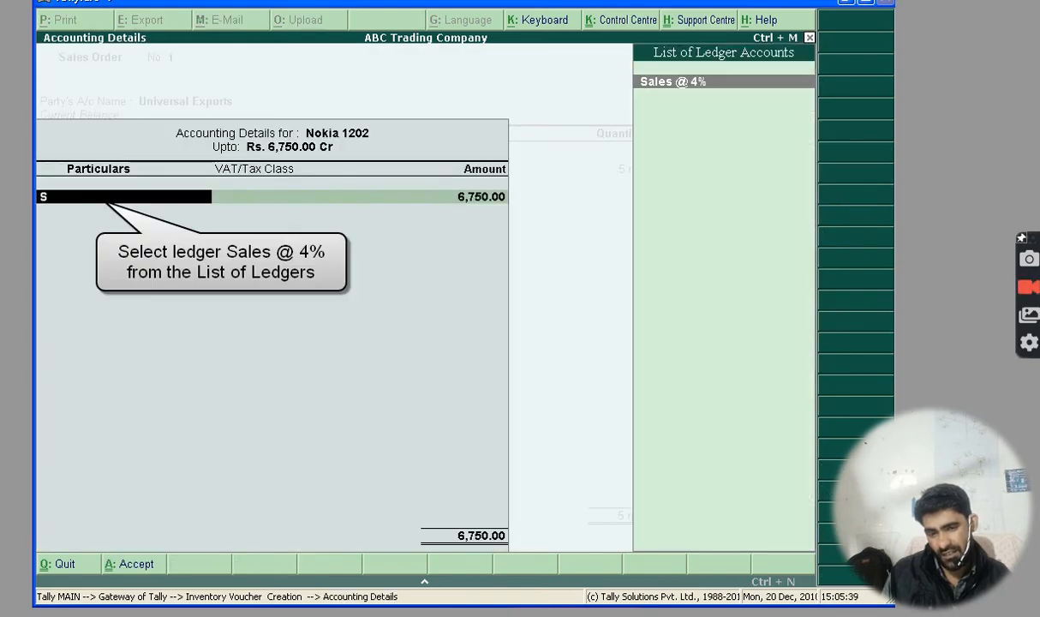
key("Return")
key("Return")
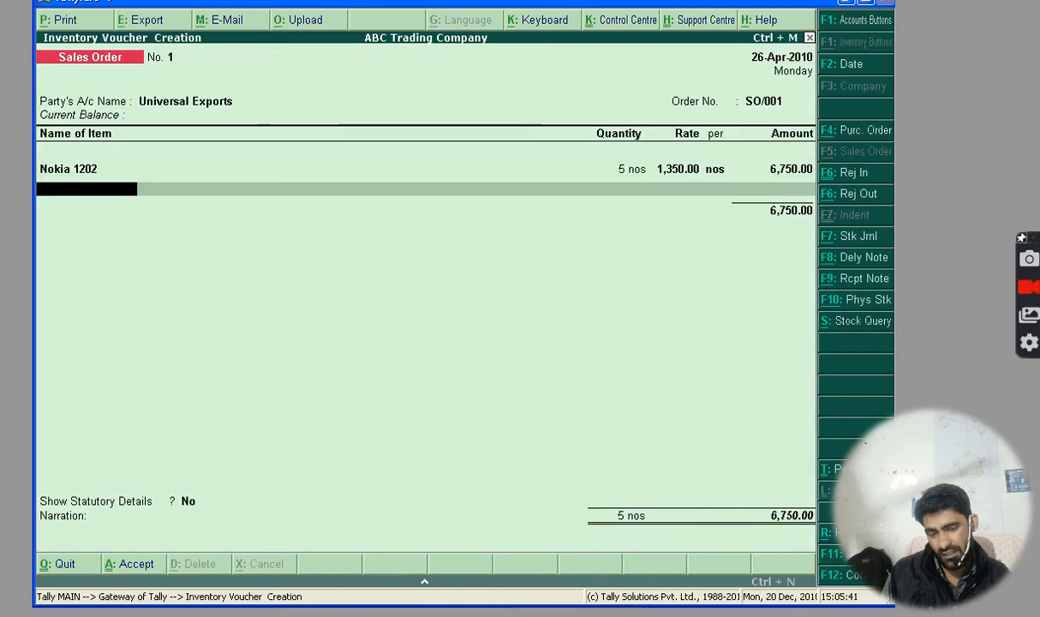
Step: Choose Nokia E71 as the second item of the Sales Order, due on 6-05-2010
type("N")
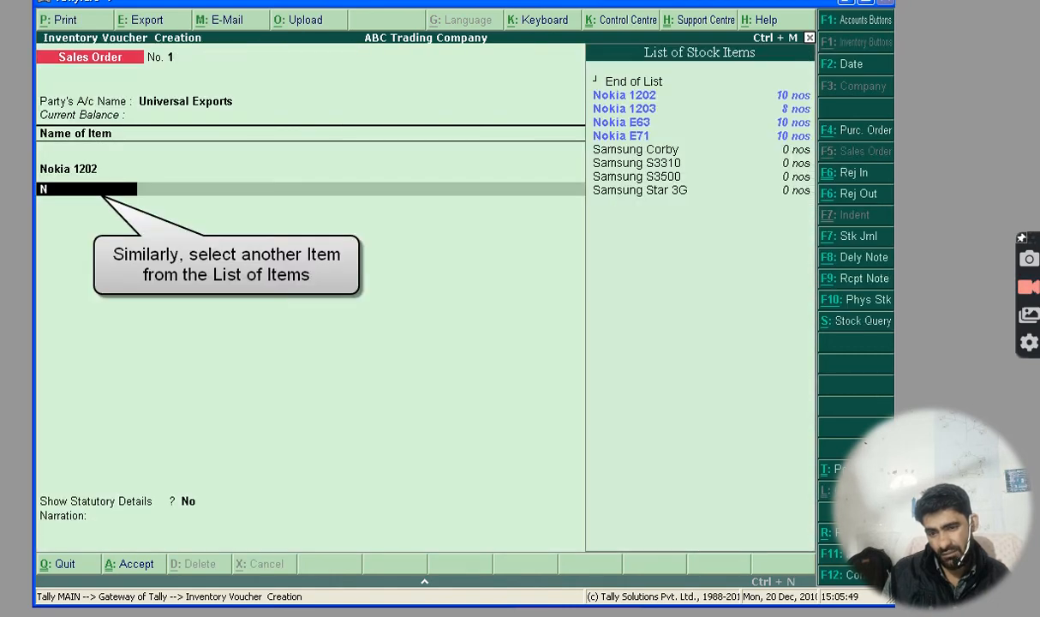
key("Down")
key("Down")
key("Down")
key("Down")
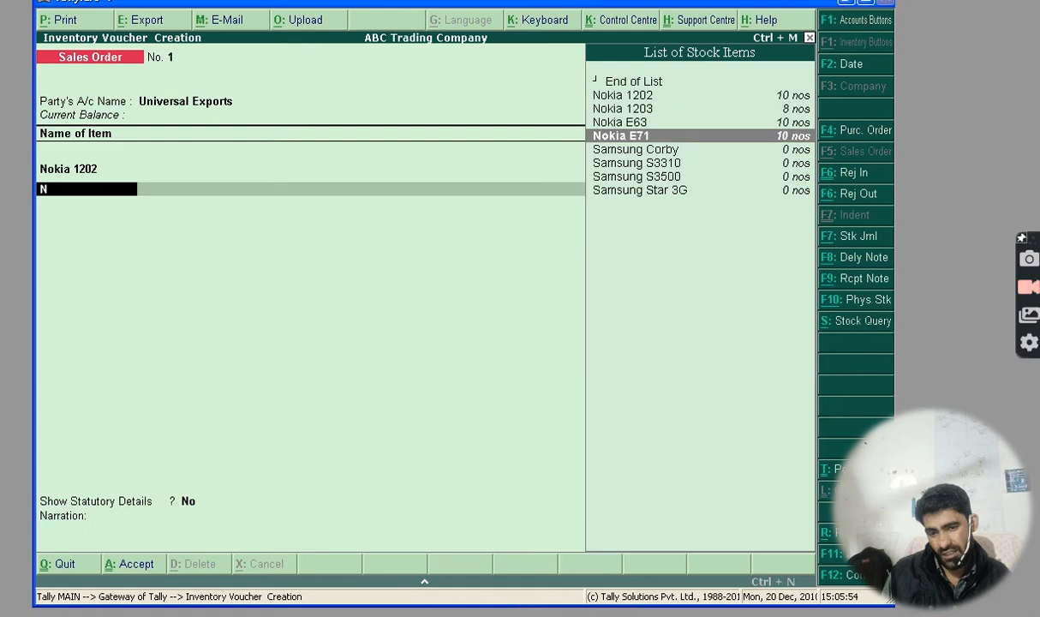
key("Return")
type("6")
type("5-2010")
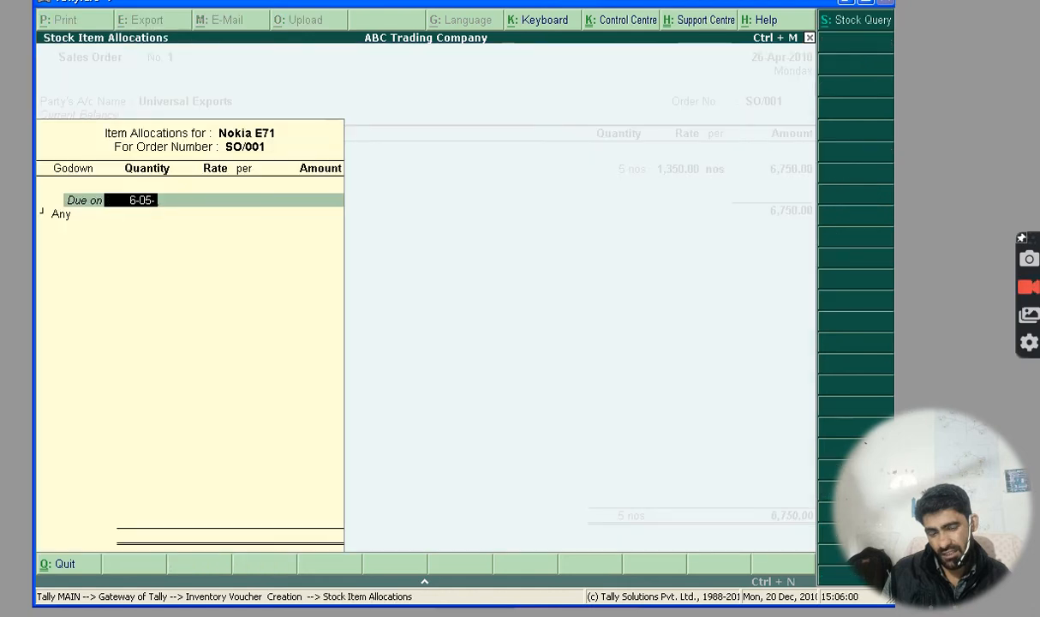
key("Return")
Step: Allocate 5 nos of Nokia E71 from Office Godown at a rate of 15500, and end its allocations
type("o")
key("Return")
type("5")
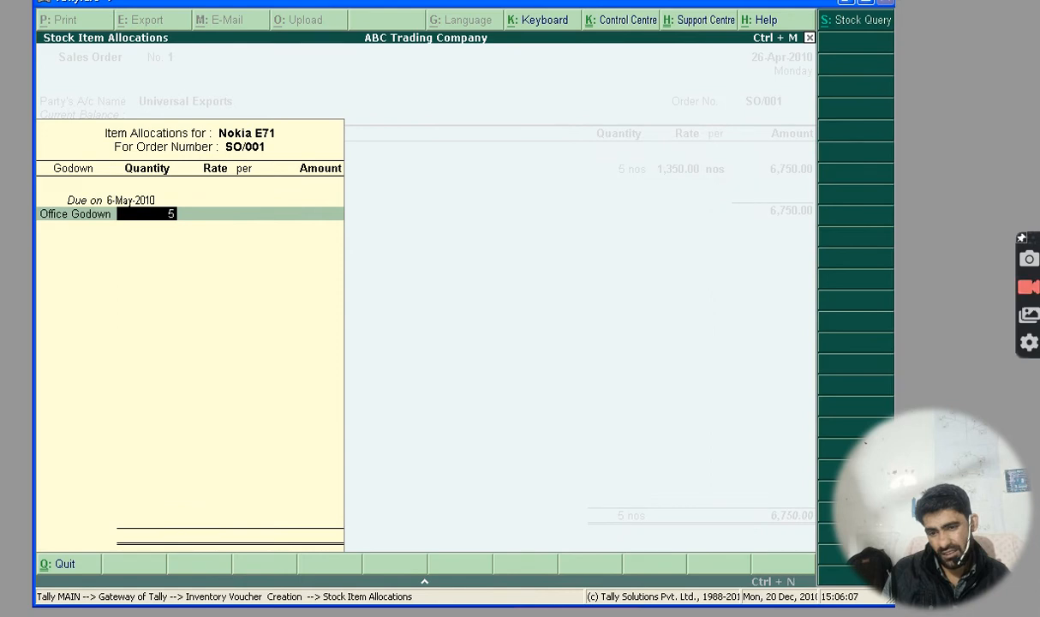
key("Return")
type("15500")
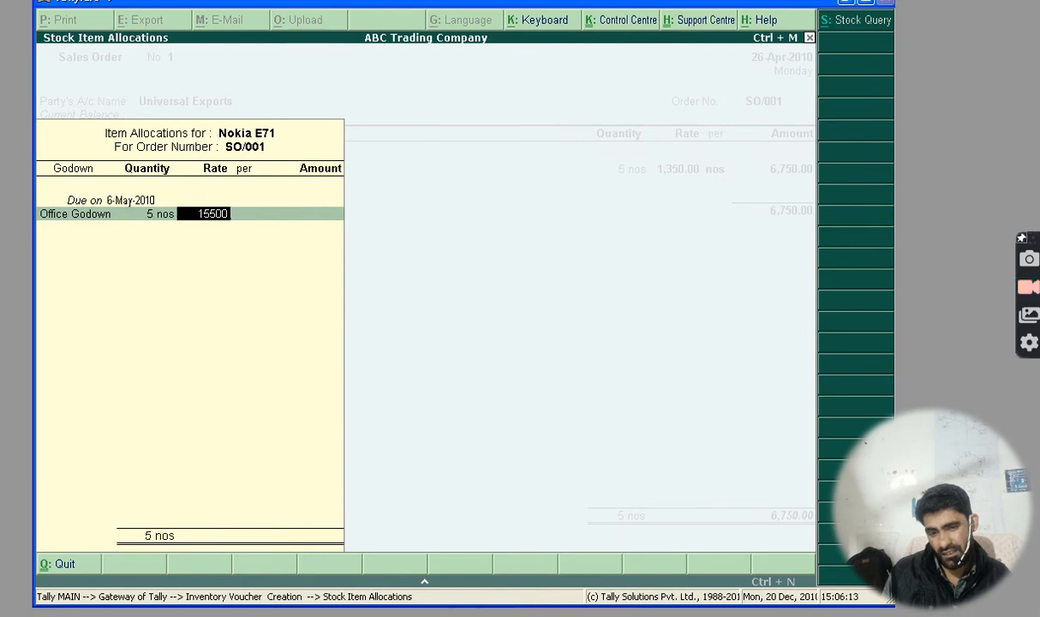
key("Return")
key("Return")
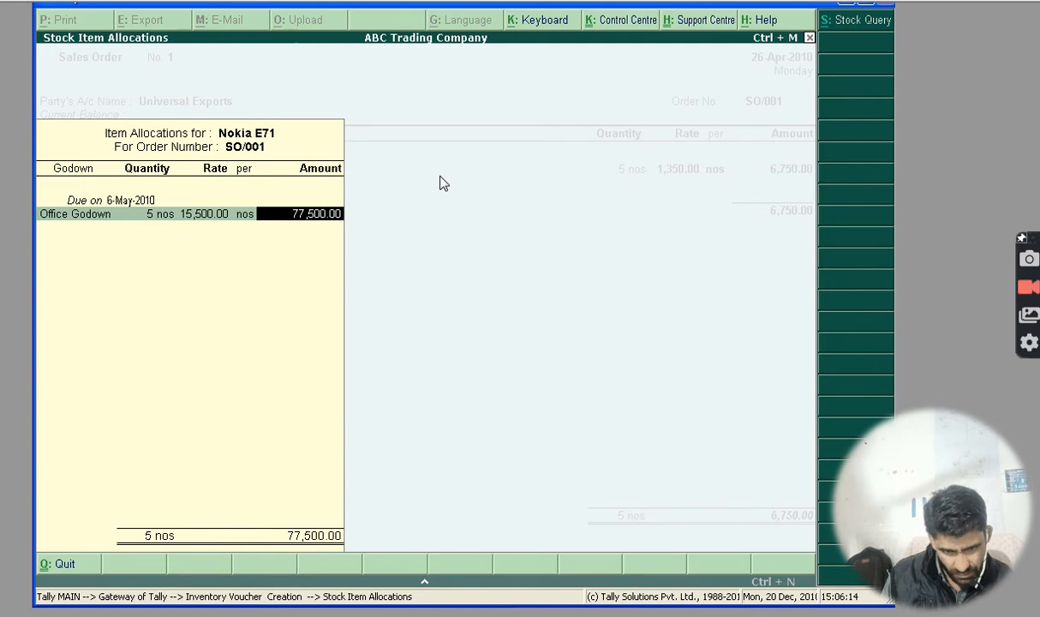
key("Return")
key("Return")
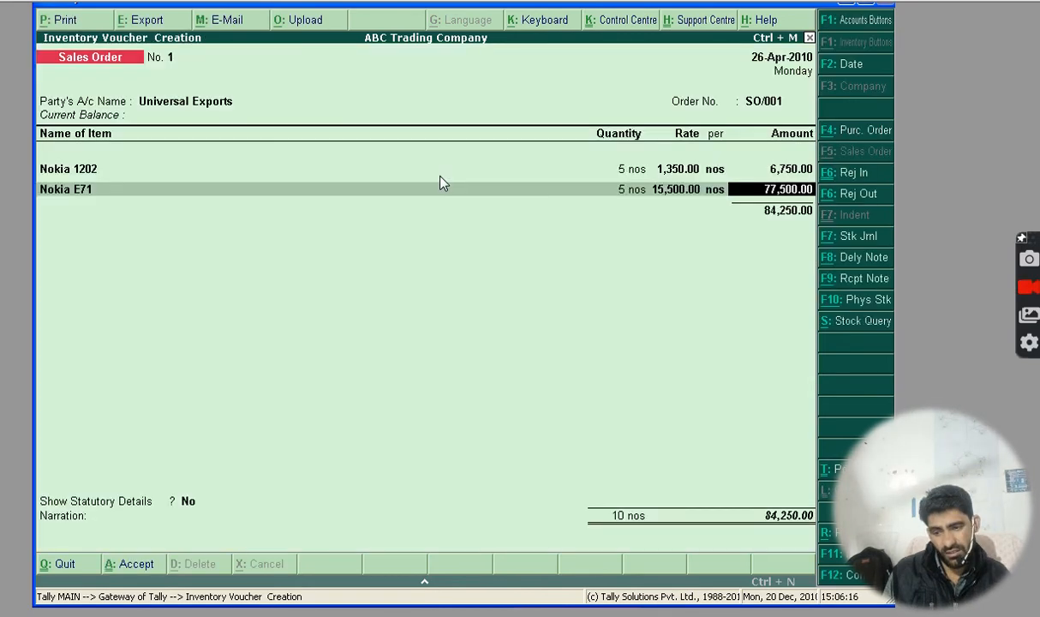
Step: Assign the Sales @ 4% ledger to the Nokia E71 line, keeping the offered amount
key("Return")
type("S")
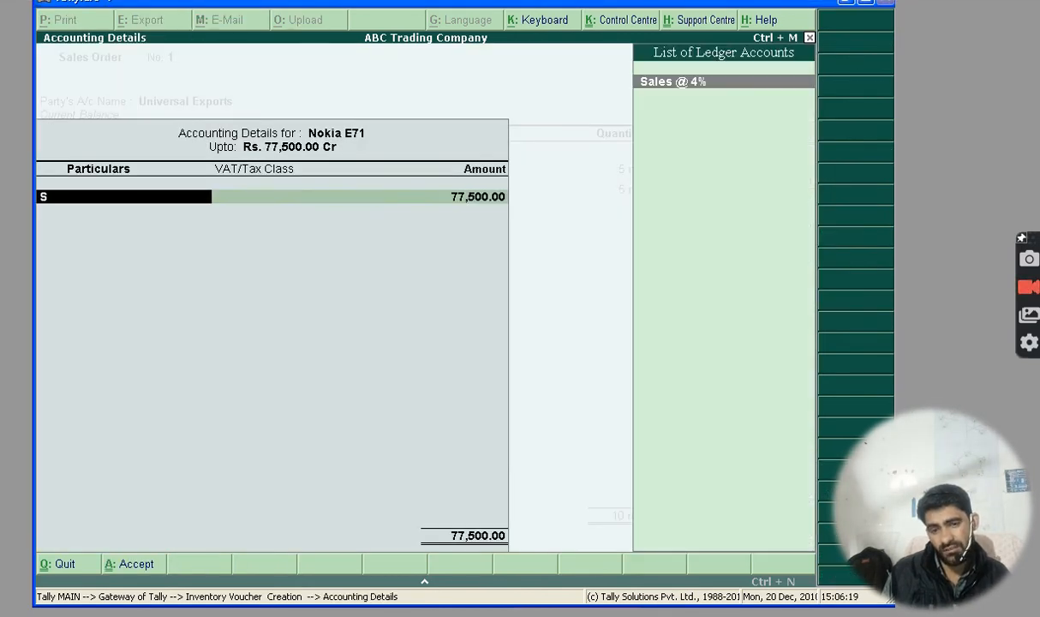
key("Return")
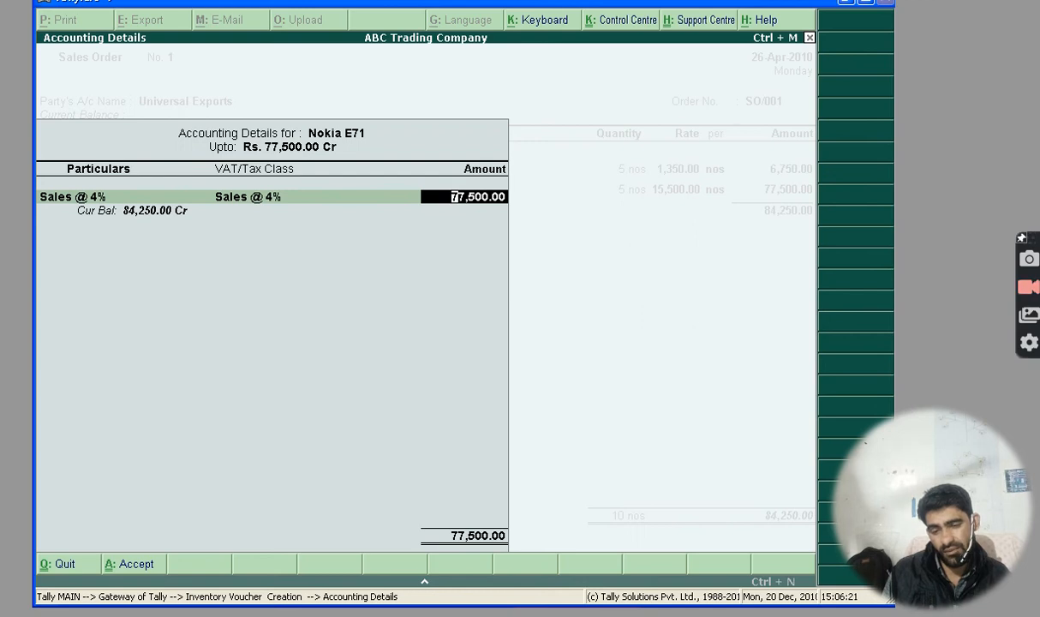
key("Return")
key("Return")
Step: Save the Sales Order with Show Statutory Details at No and an empty narration, and quit voucher entry
key("Return")
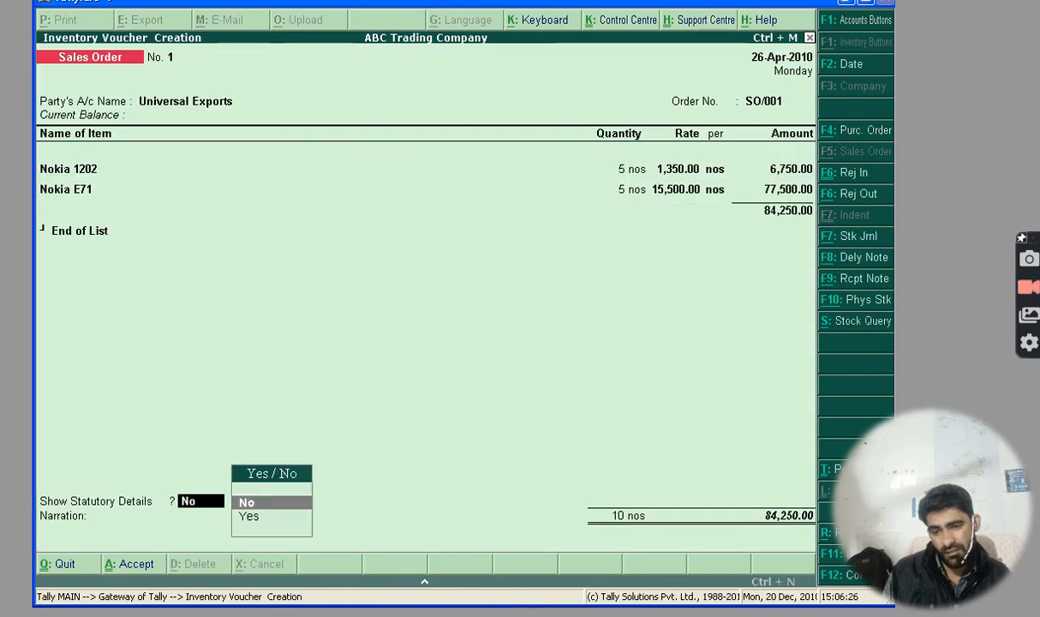
key("Return")
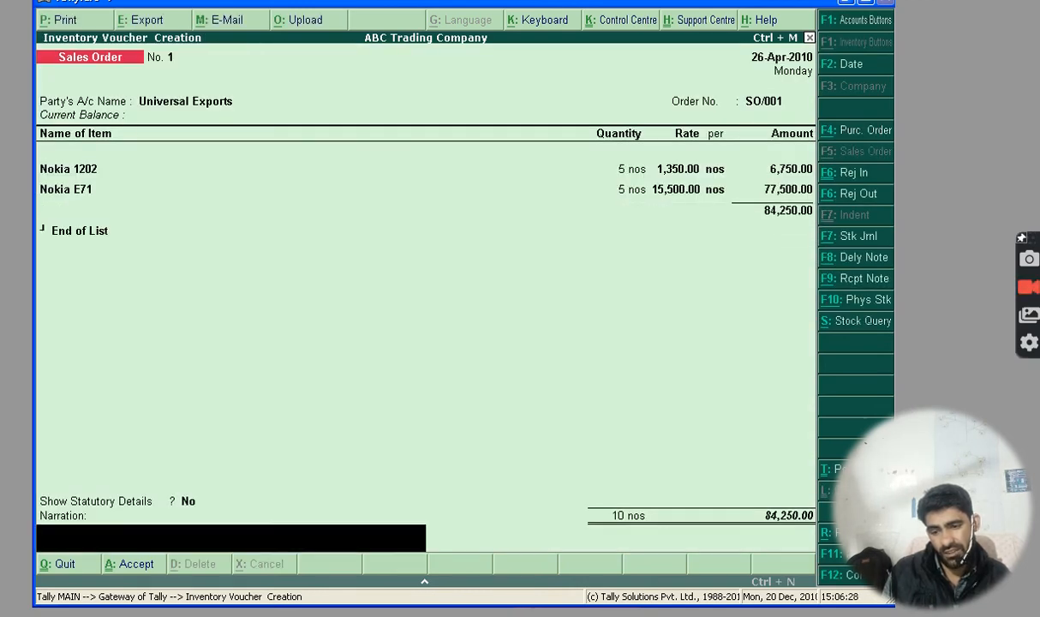
key("Return")
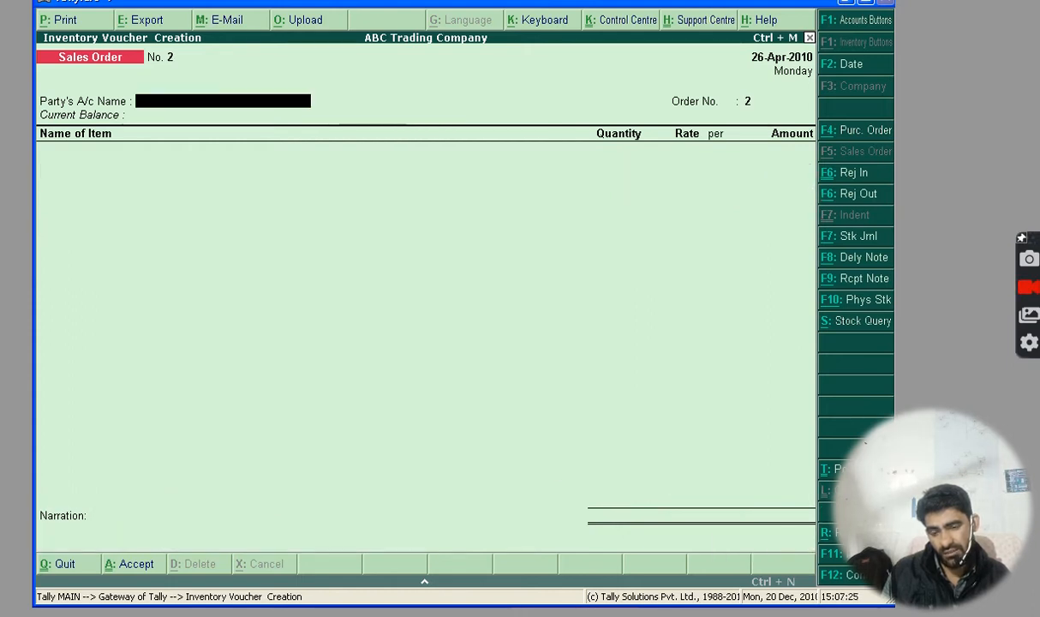
key("Escape")
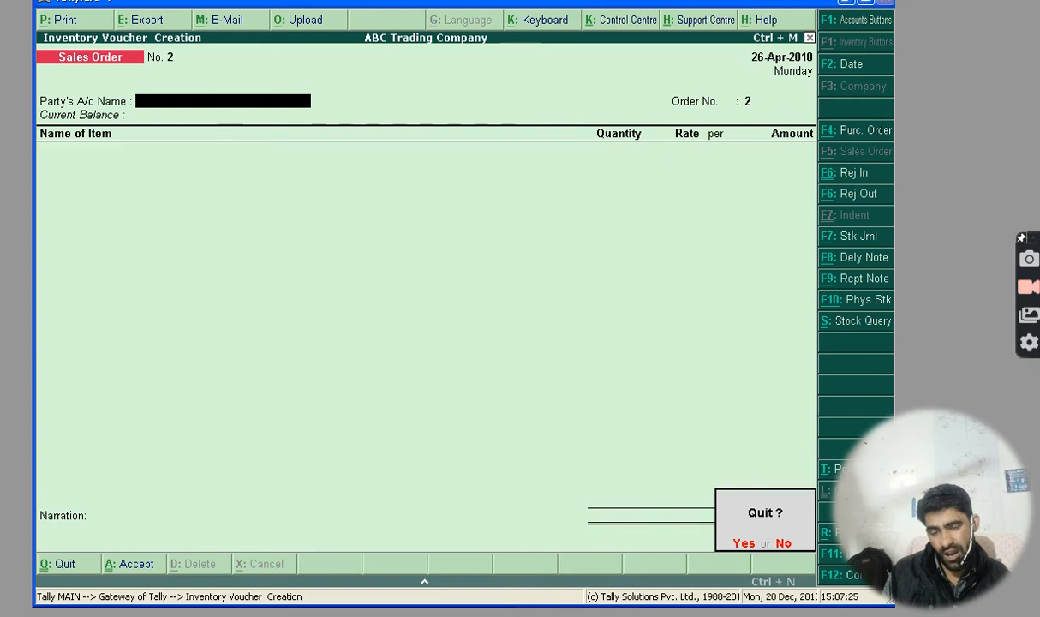
key("Return")
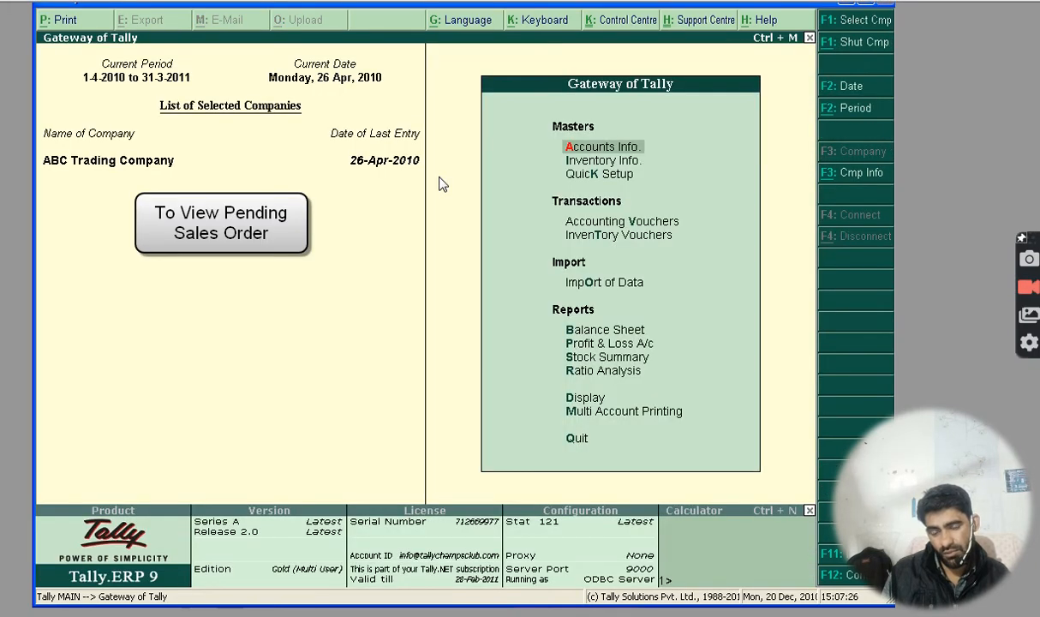
Step: Display the company's Day Book
key("Down")
key("Down")
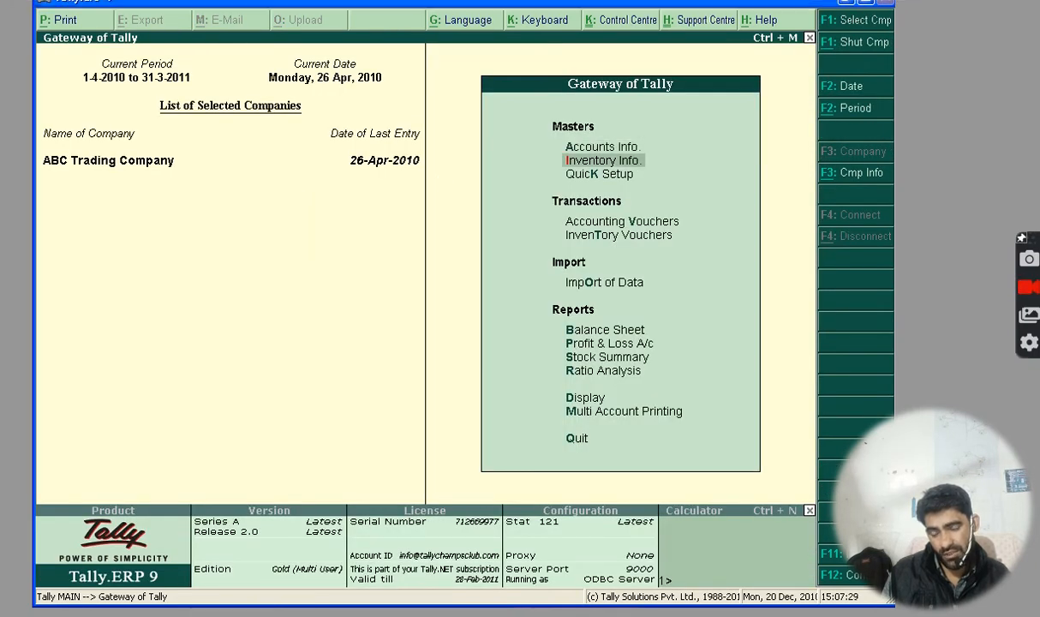
key("Down")
key("Down")
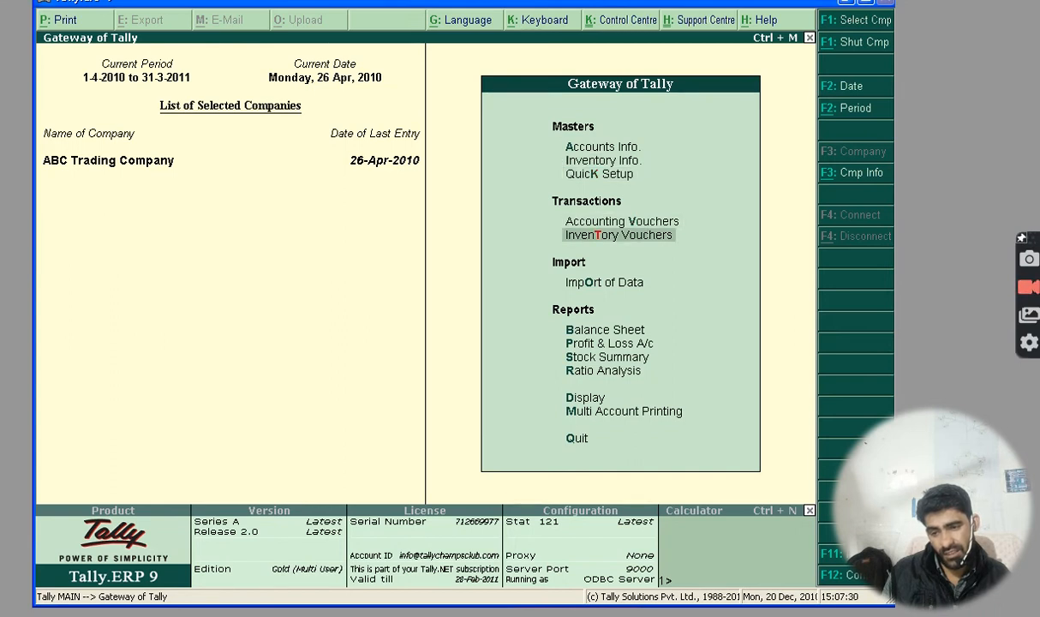
key("Down")
key("Down")
key("Down")
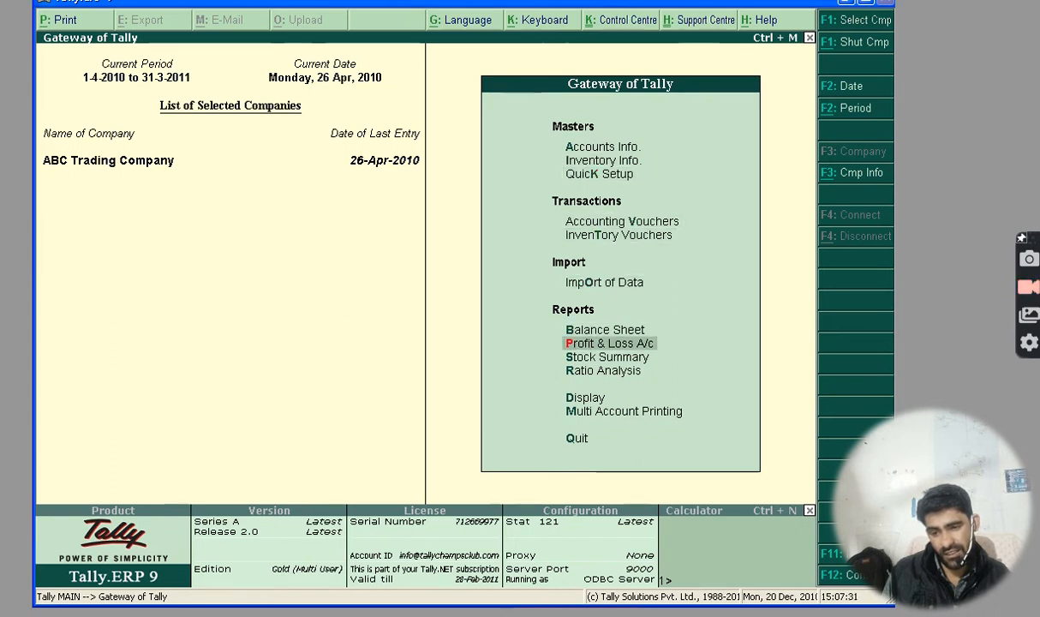
key("Down")
key("Down")
key("Down")
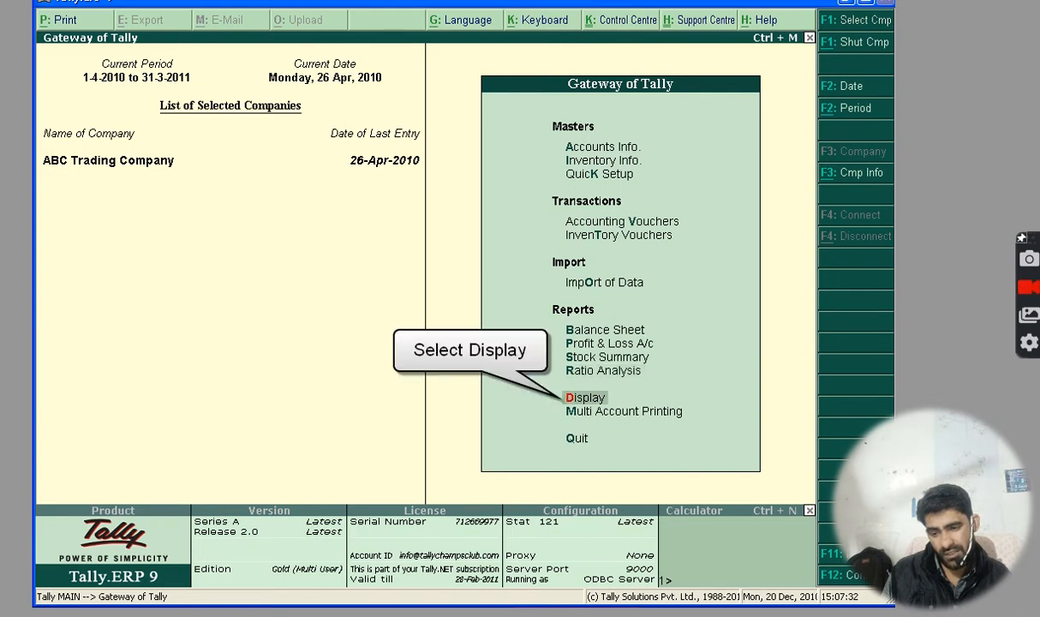
key("Return")
key("Down")
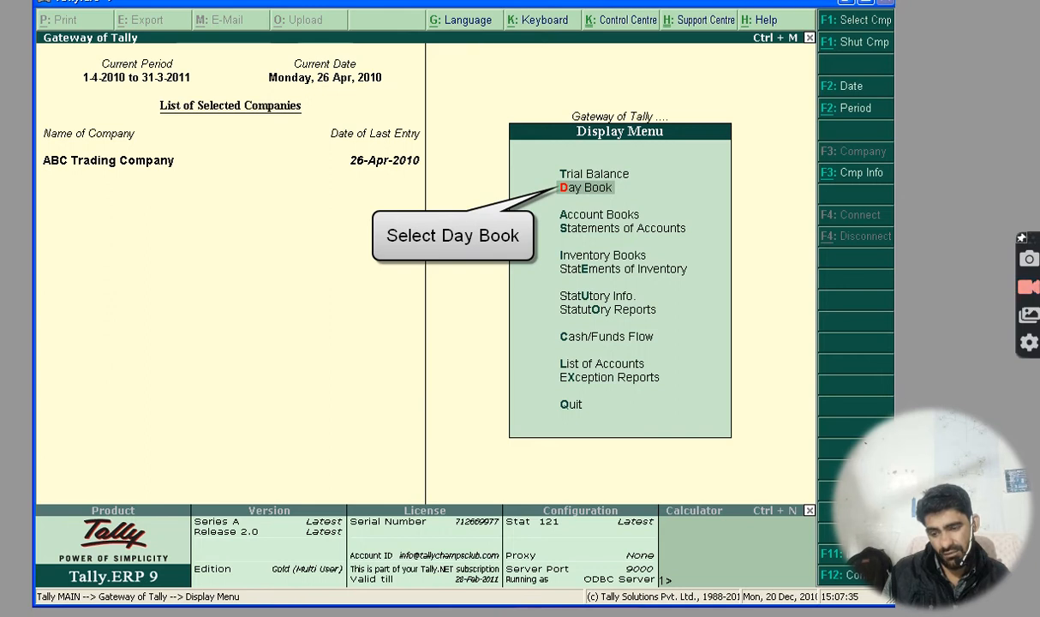
key("Return")
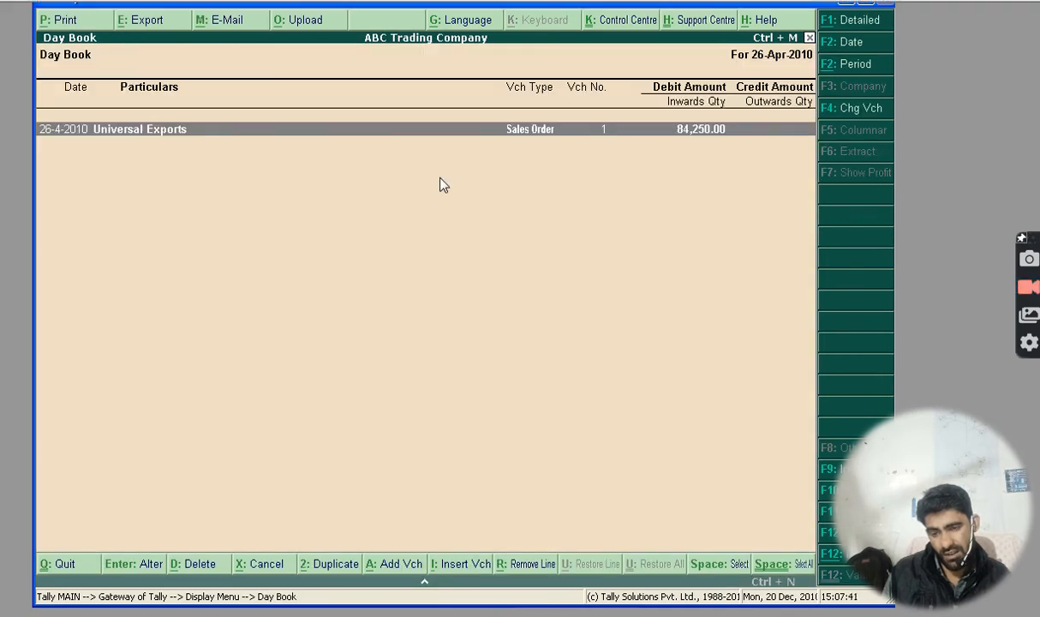
Step: Restrict the Day Book to the Sales Order voucher type
left_click(861, 108)
key("Down")
key("Down")
key("Down")
key("Down")
key("Down")
key("Down")
key("Down")
key("Down")
key("Down")
key("Down")
key("Down")
key("Down")
key("Down")
key("Down")
key("Down")
key("Down")
key("Down")
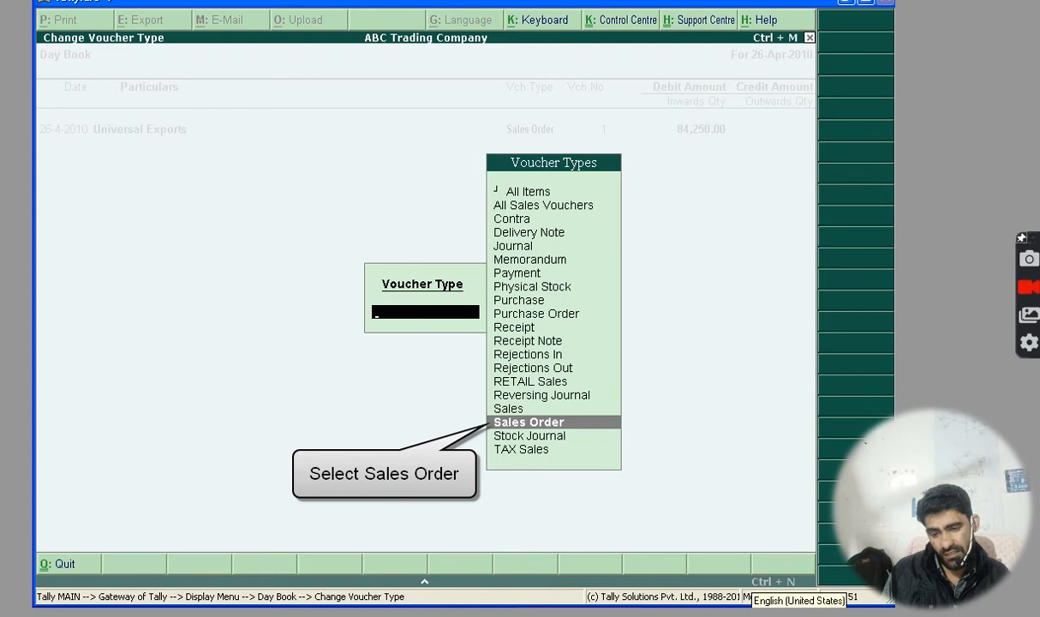
key("Return")
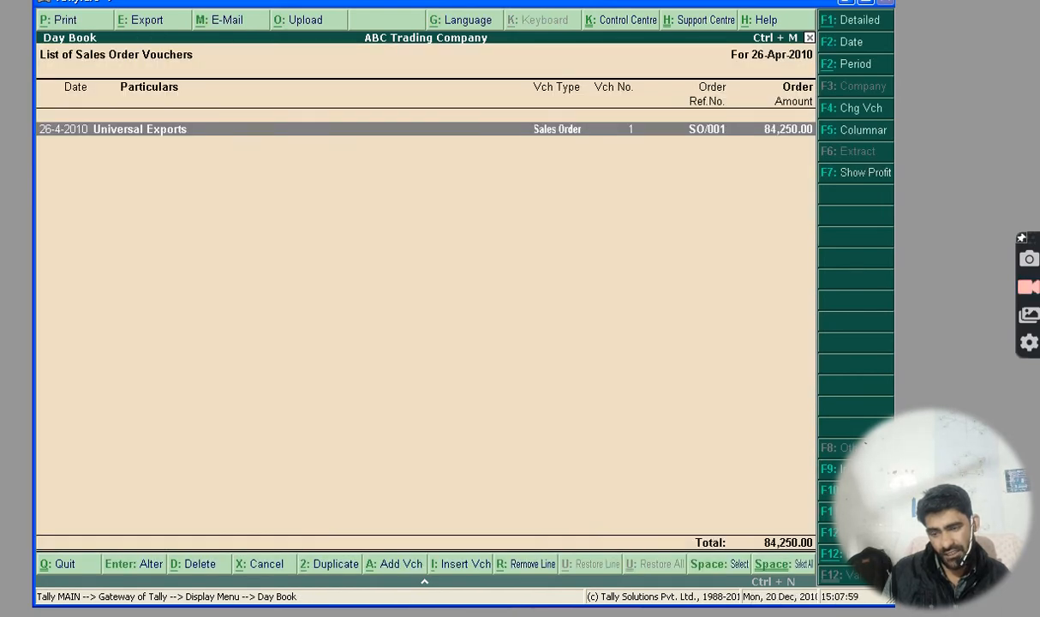
Step: Set the period of the Day Book's sales order list from 1-04-2010 to 30-4-2010
left_click(864, 67)
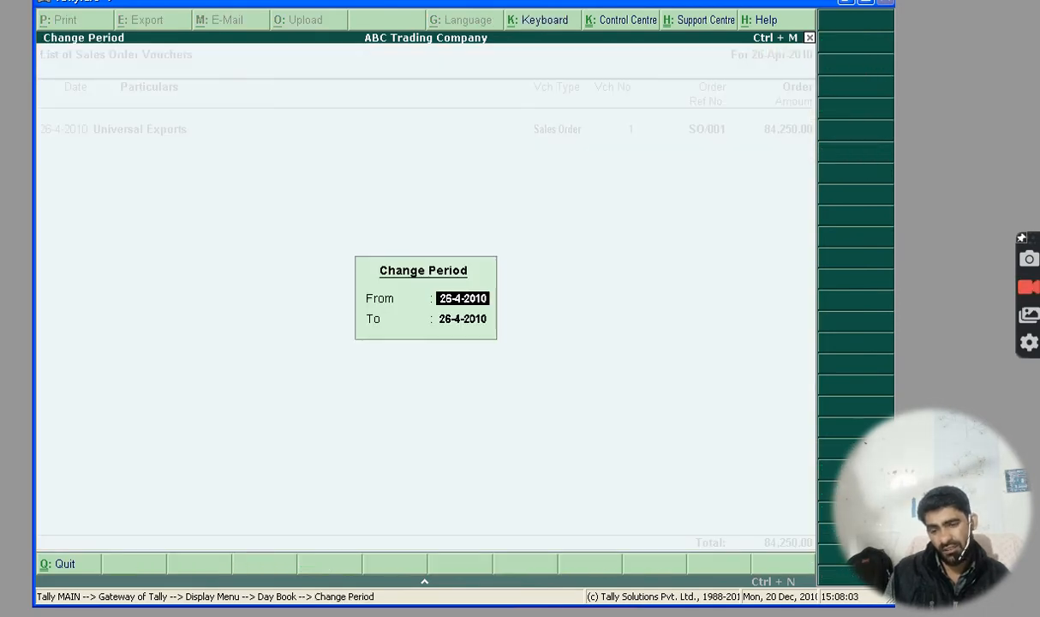
type("1-04-2010")
key("Return")
type("30-4-201")
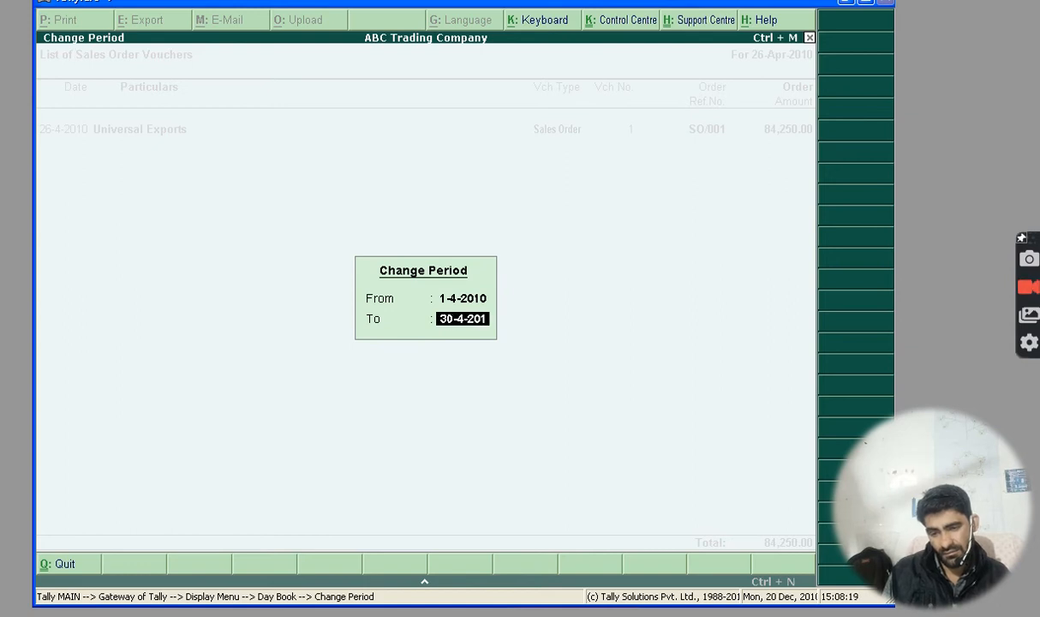
type("0")
key("Return")
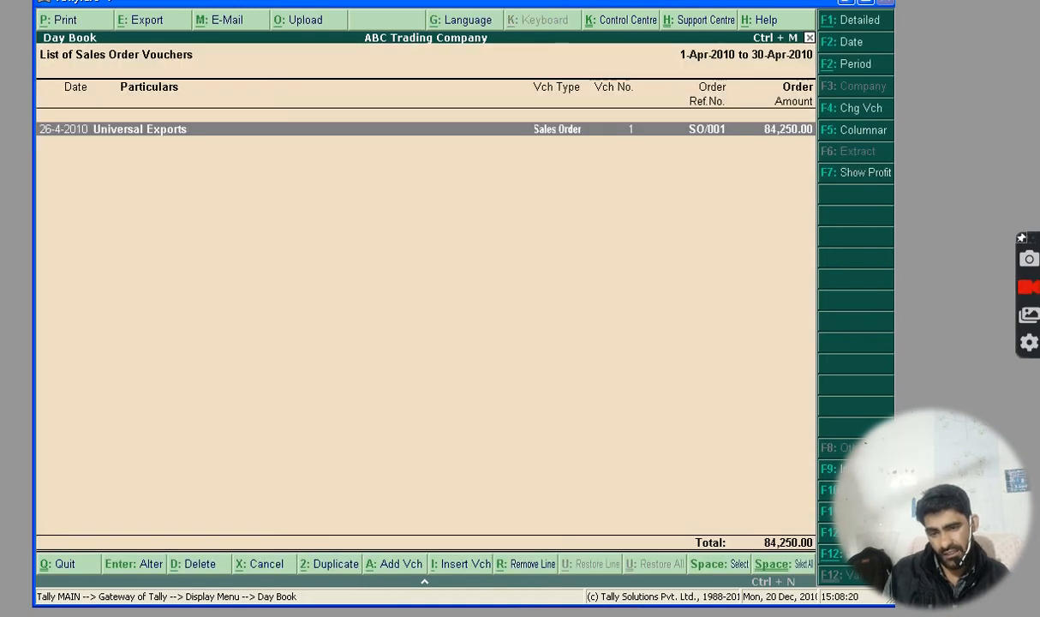
Step: Leave the Day Book and display the Sales Orders Book from the inventory books
key("Escape")
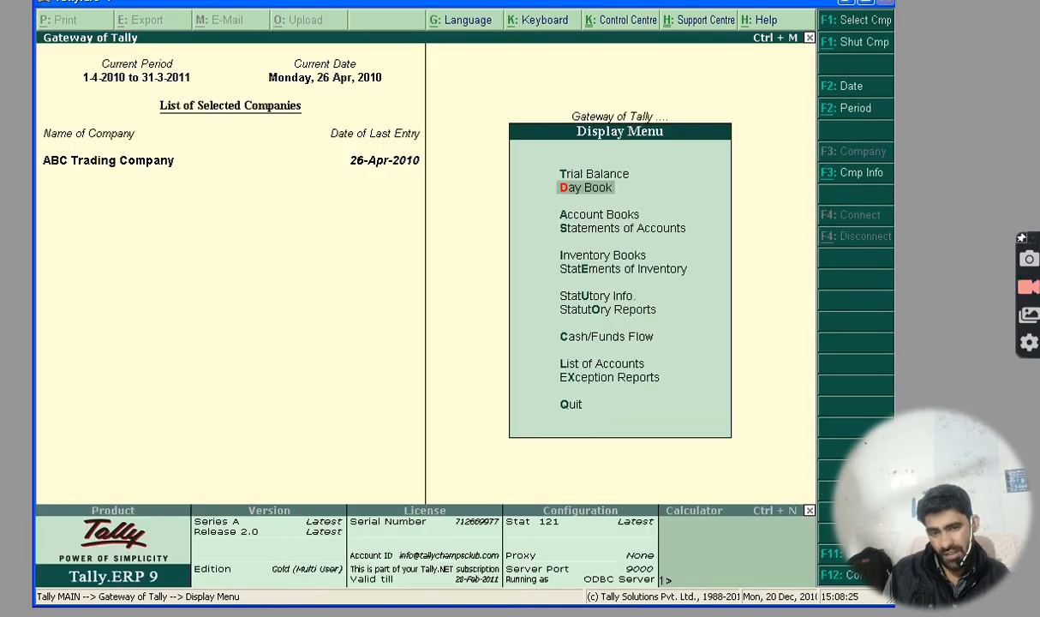
key("Escape")
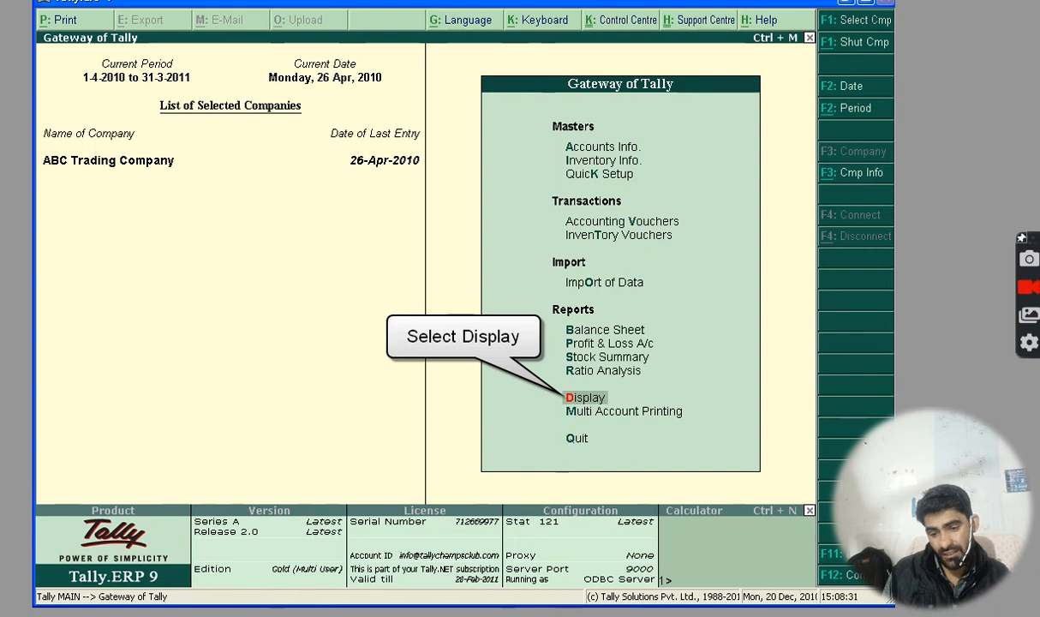
key("Return")
key("Down")
key("Down")
key("Down")
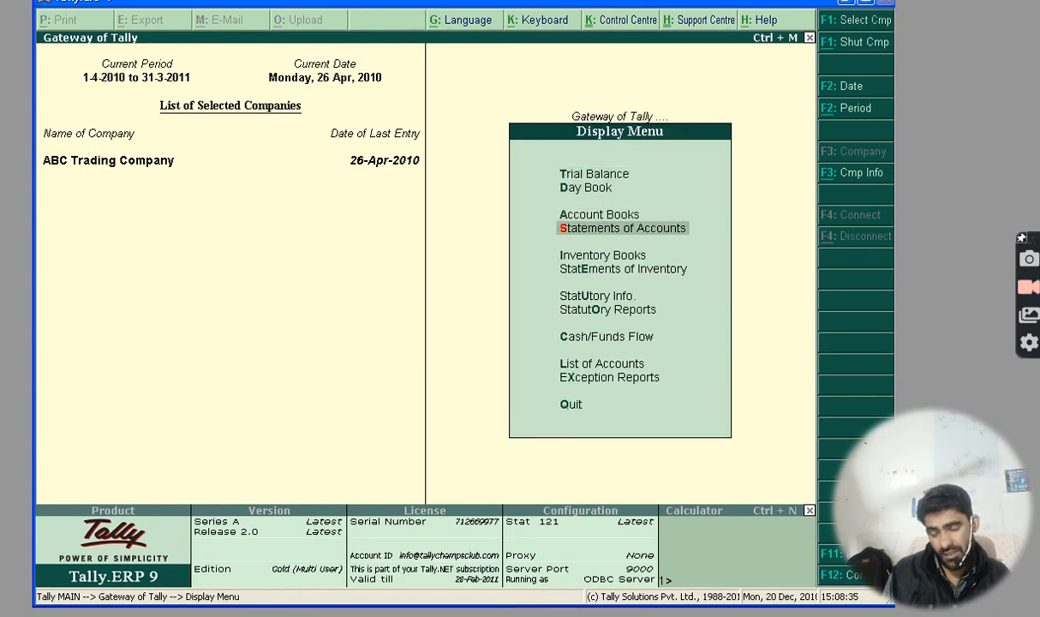
key("Down")
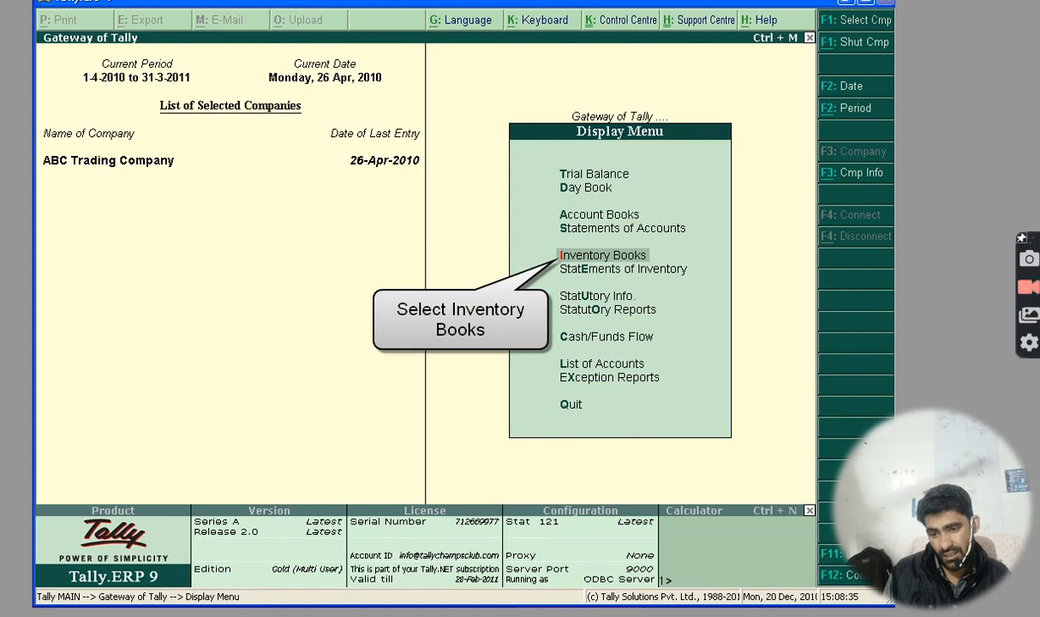
key("Return")
key("Down")
key("Down")
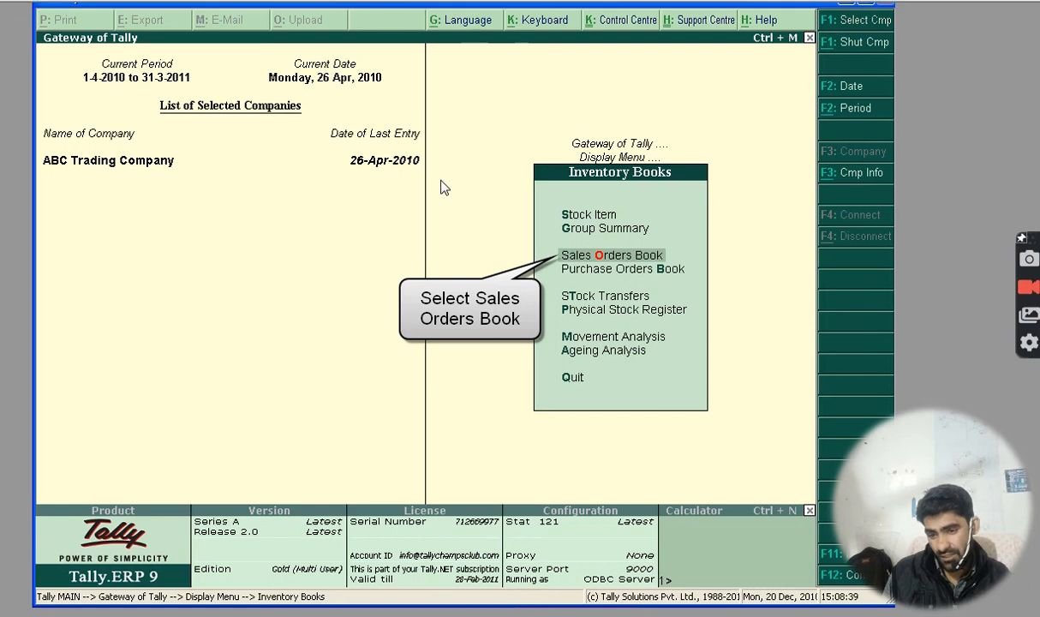
key("Return")
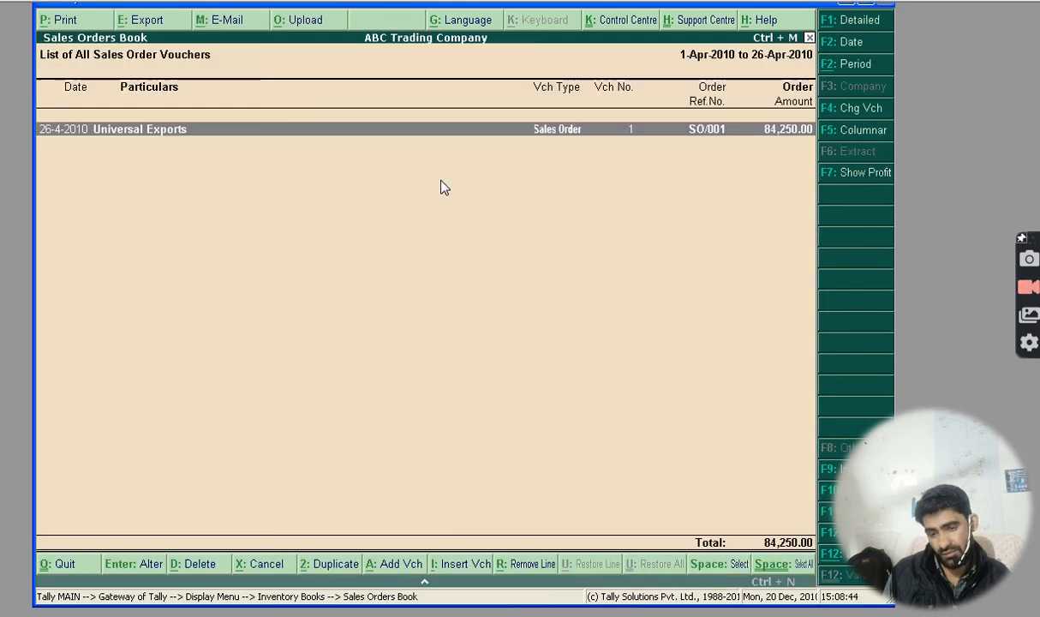
Step: Set the Sales Orders Book period to end on 30-04-2010, keeping the offered start date
left_click(818, 66)
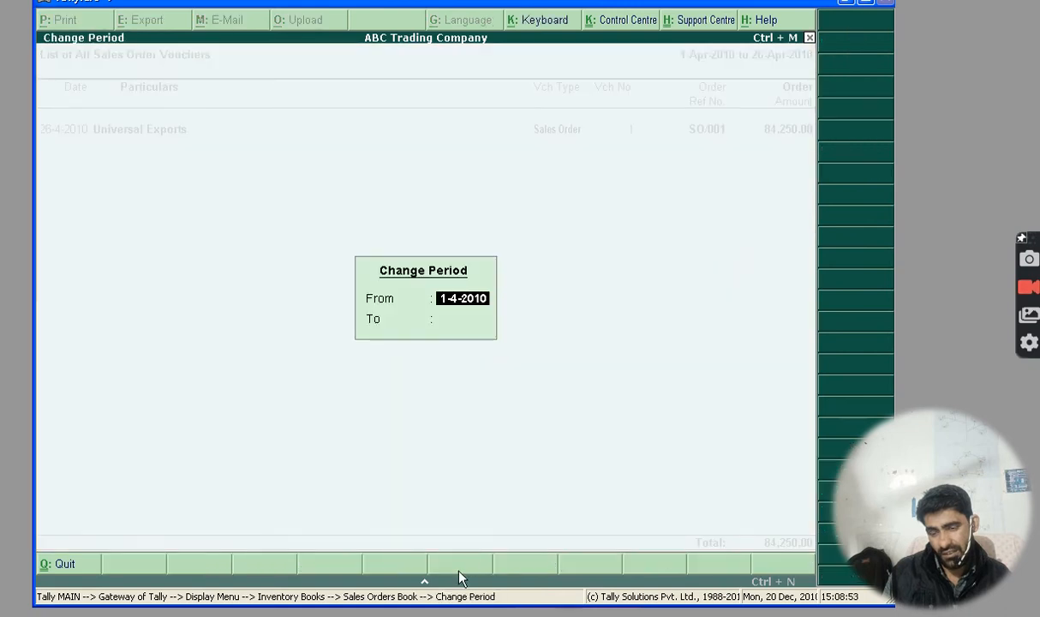
key("Return")
type("30-")
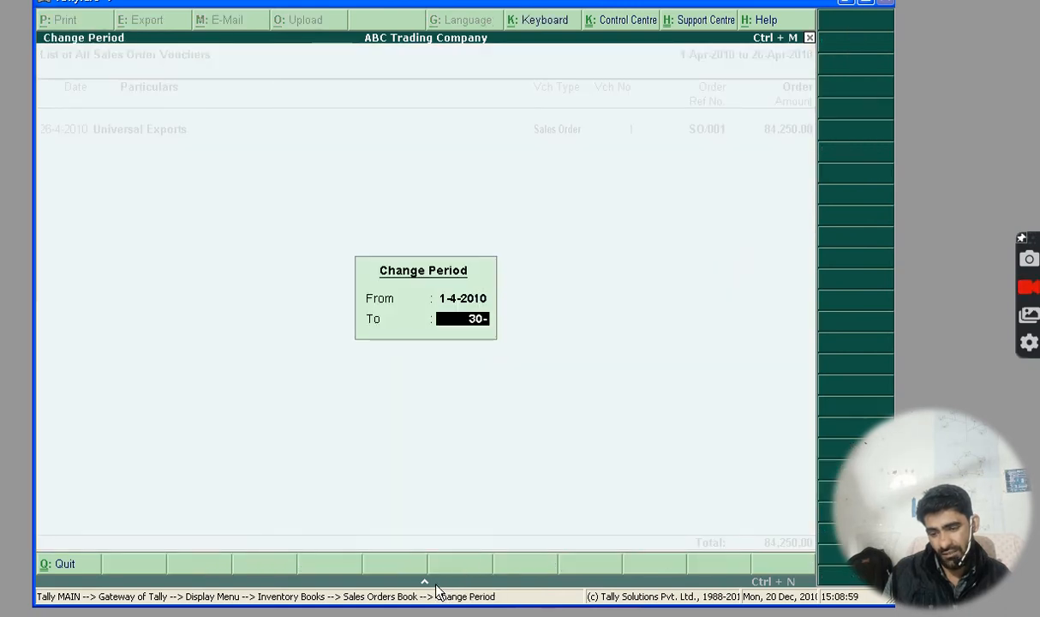
type("04-2010")
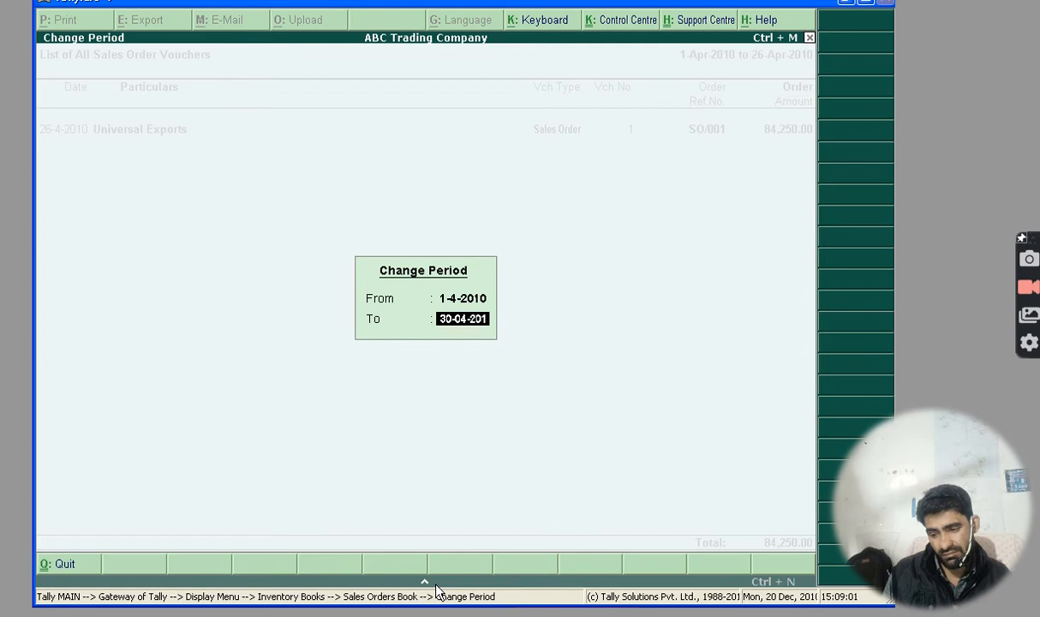
key("Return")
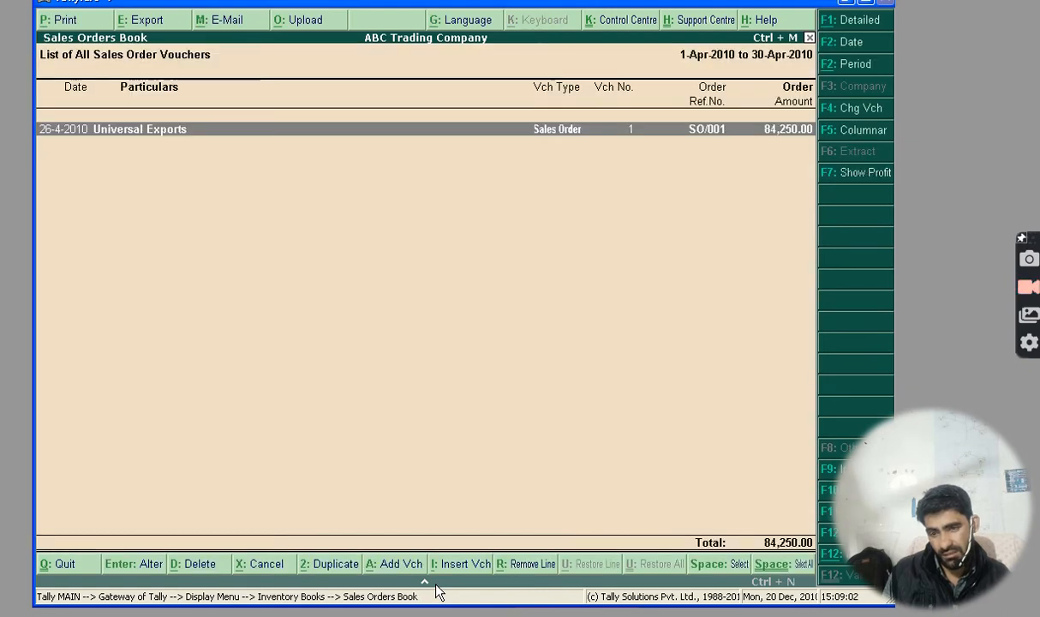
Step: Leave the Sales Orders Book and start a new Delivery Note inventory voucher
key("Escape")
key("Escape")
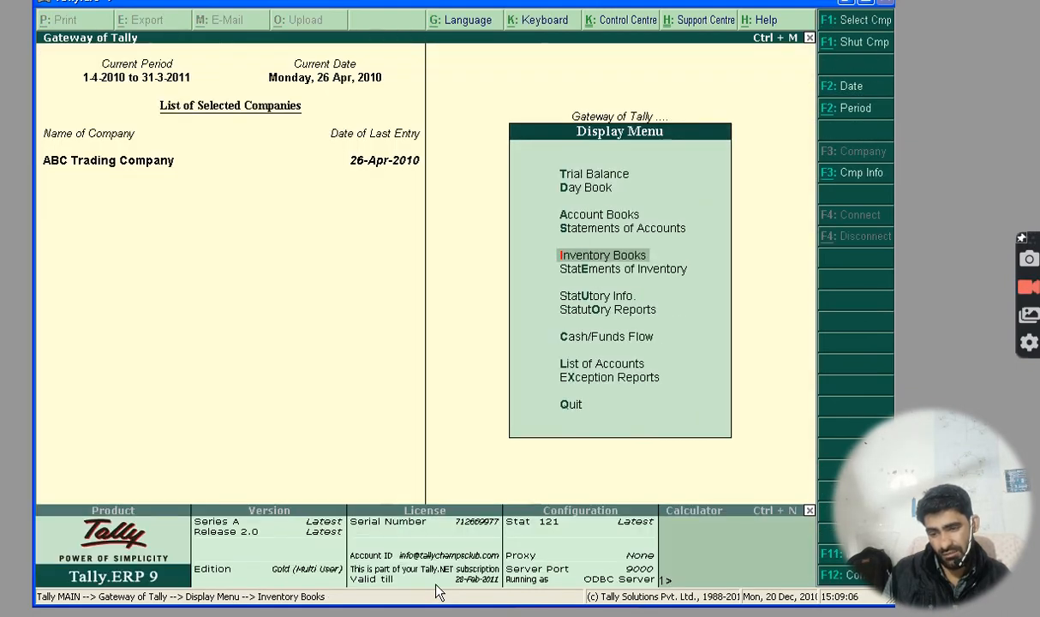
key("Escape")
key("Up")
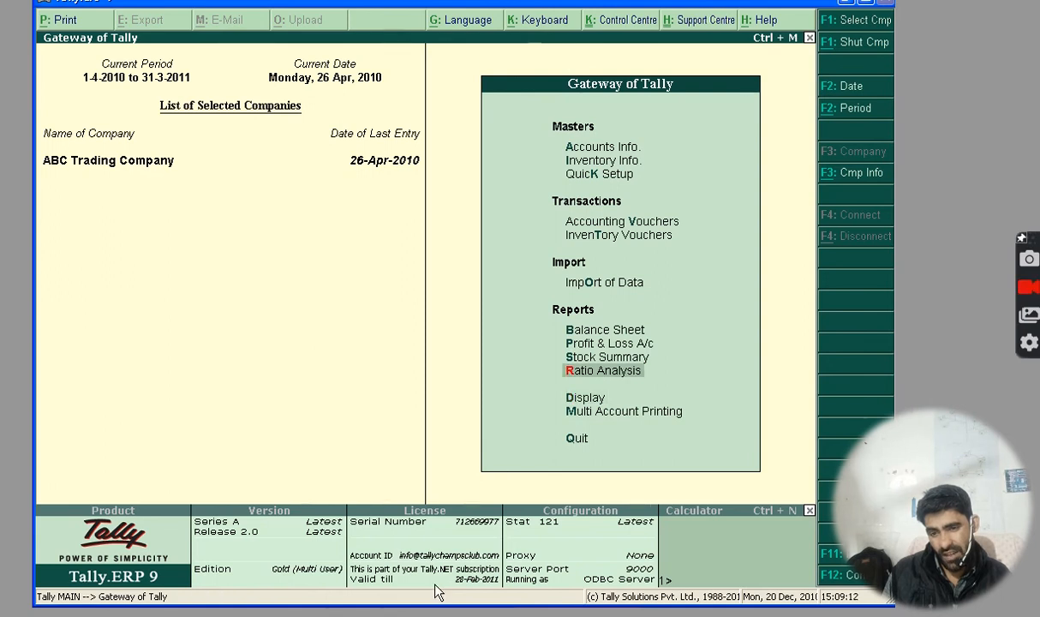
key("Up")
key("Up")
key("Up")
key("Up")
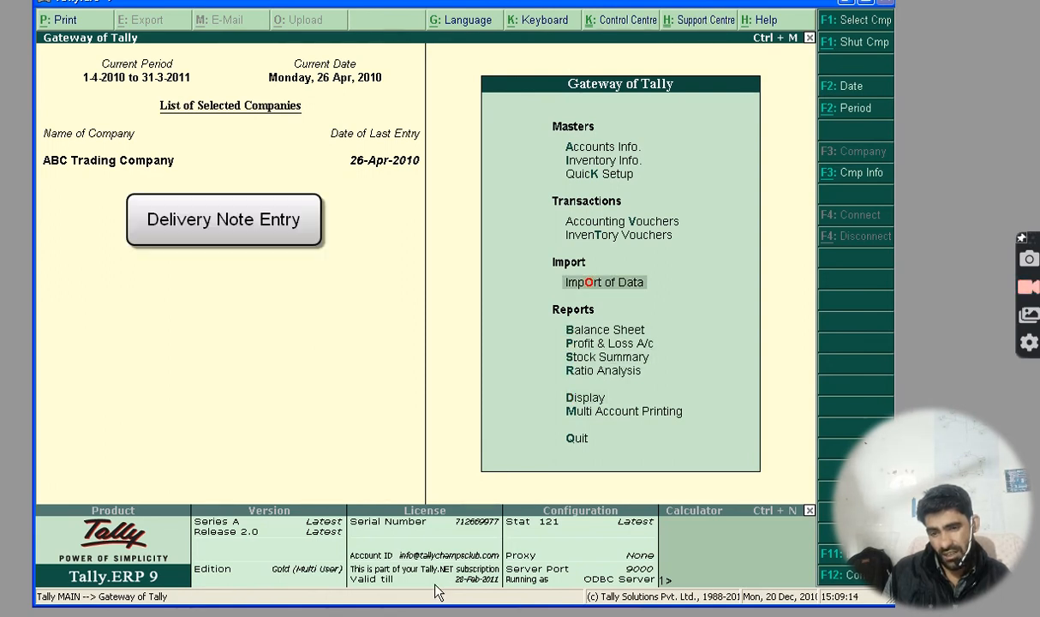
key("Up")
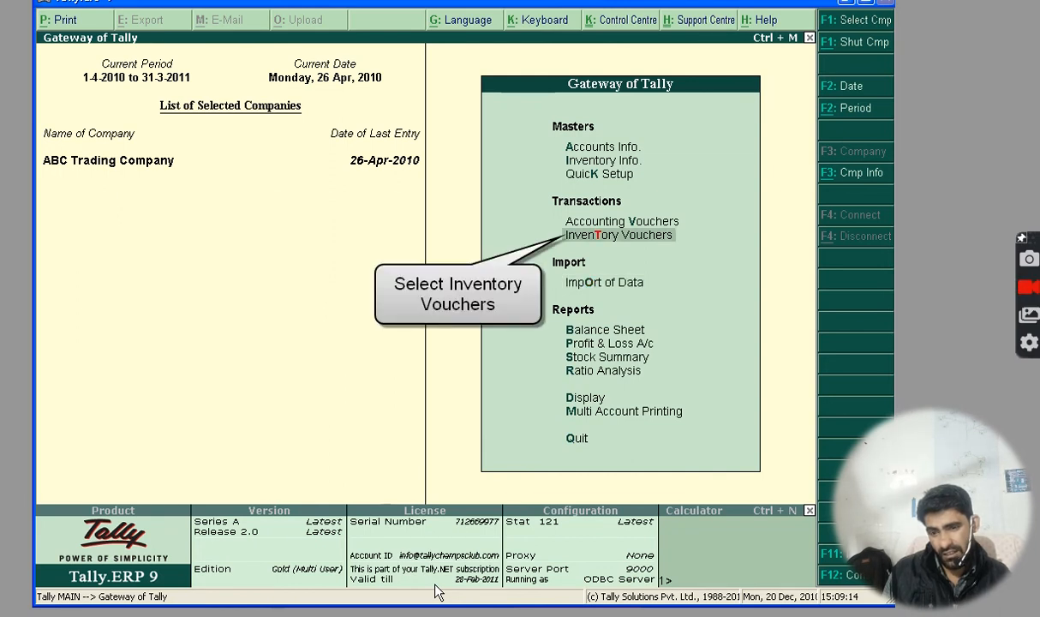
key("Return")
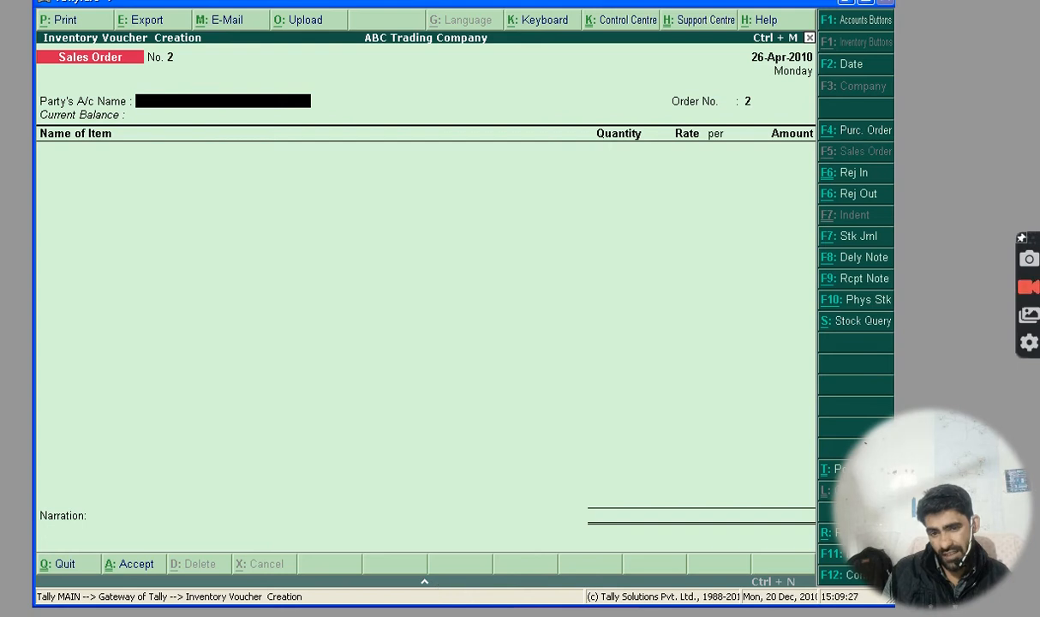
left_click(869, 260)
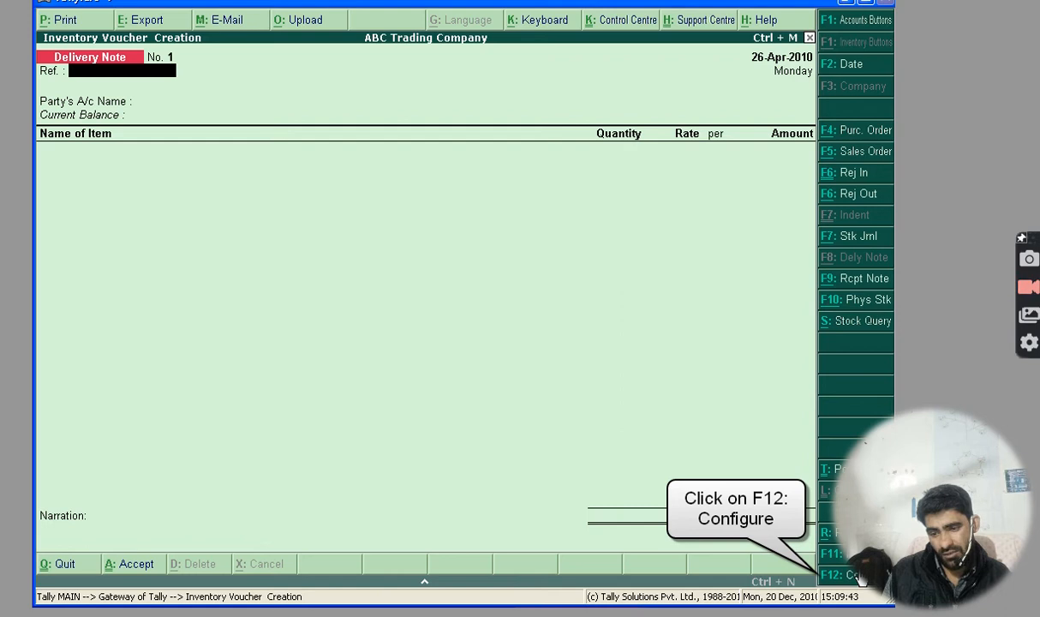
Step: Configure the Delivery Note with Accept Supplementary Details set to No, keeping all other options as offered
left_click(857, 575)
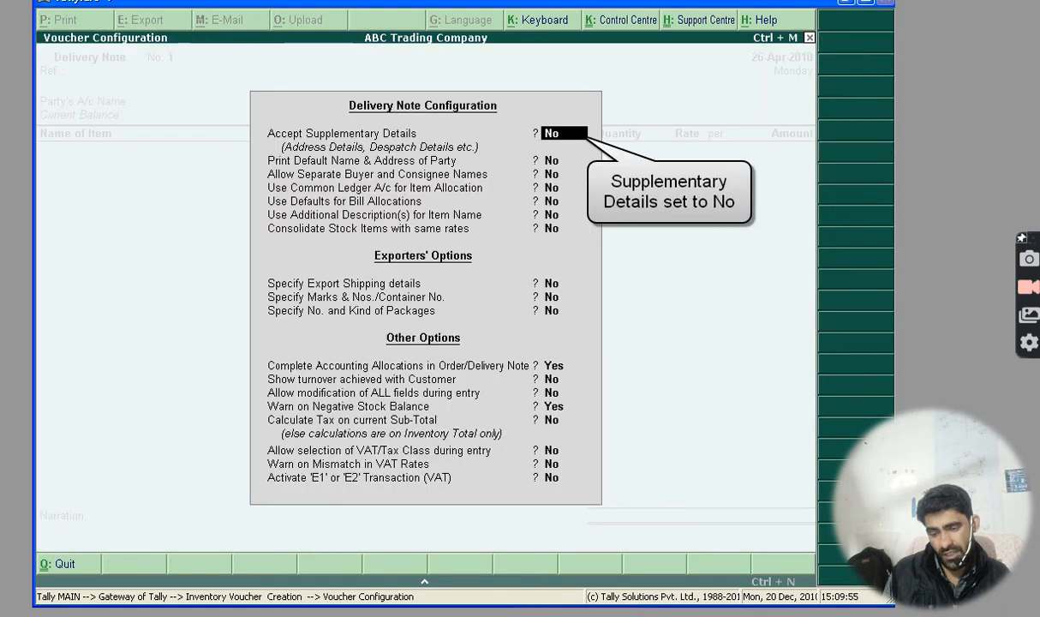
type("n")
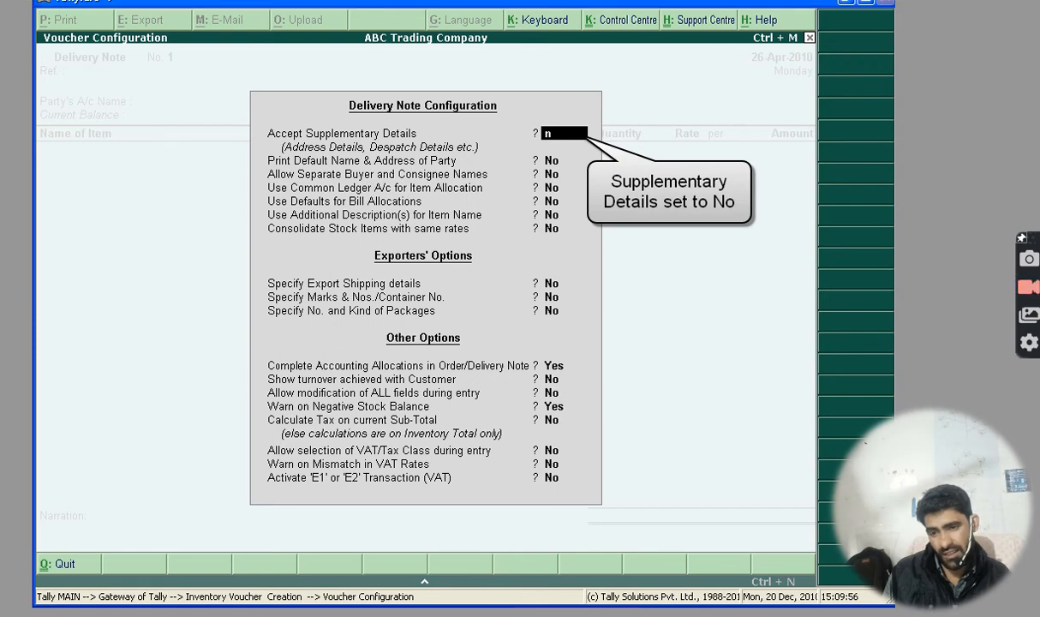
type("o")
key("Return")
key("Return")
key("Return")
key("Return")
key("Return")
key("Return")
key("Return")
key("Return")
key("Return")
key("Return")
key("Return")
key("Return")
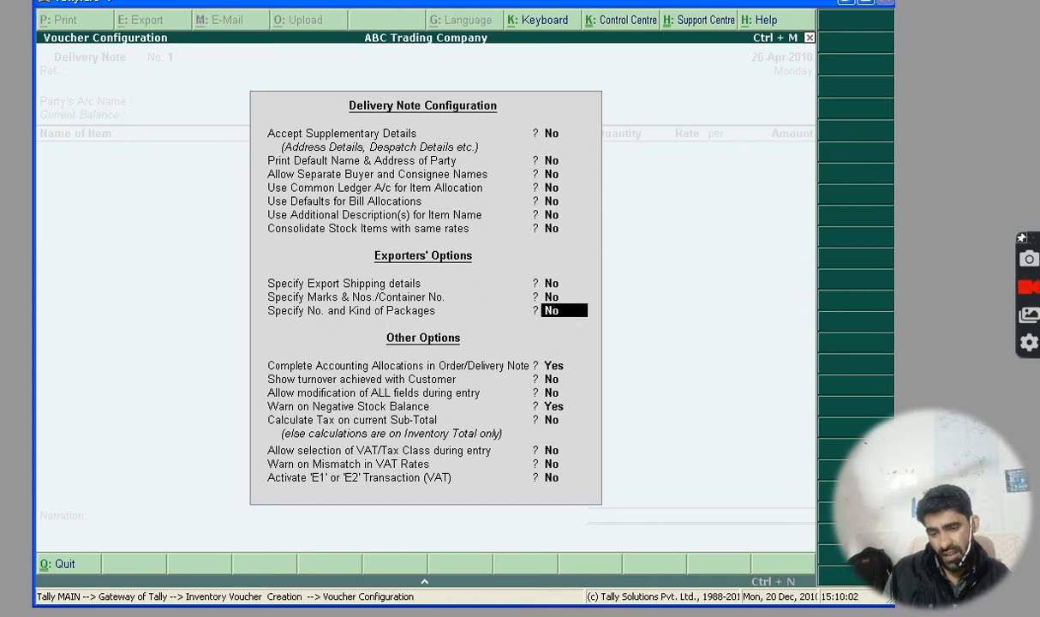
key("Return")
key("Return")
key("Return")
key("Return")
key("Return")
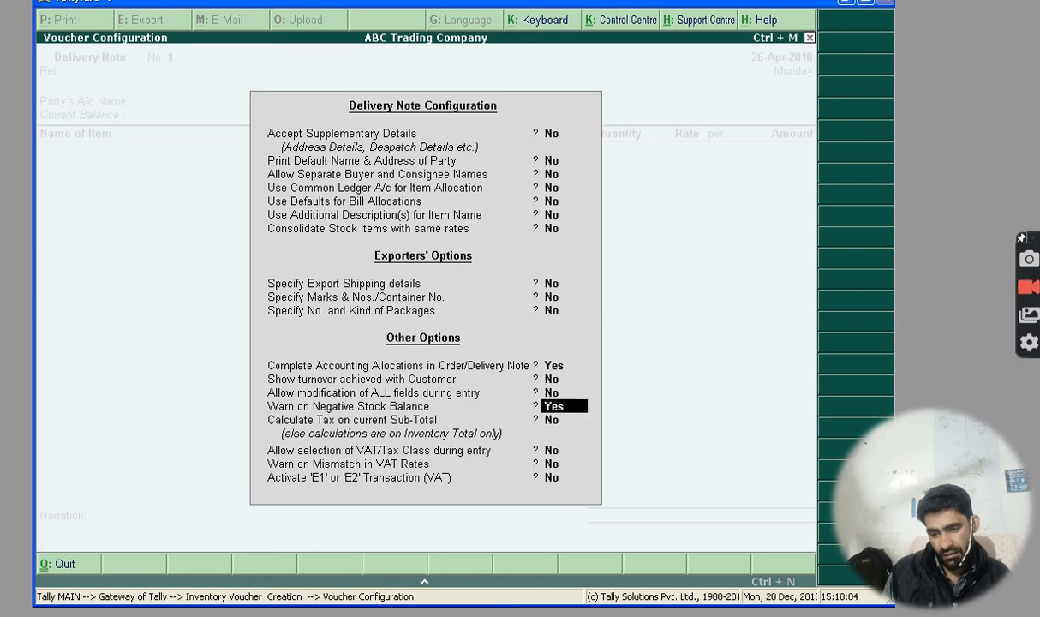
key("Return")
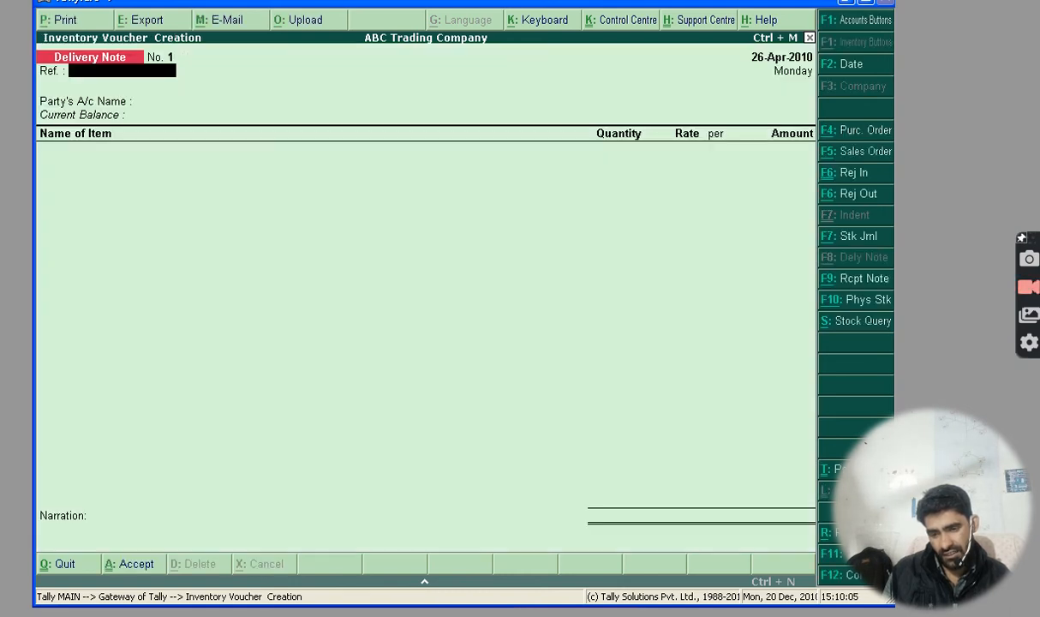
Step: Set the Delivery Note's voucher date to 28-4-2010
left_click(837, 70)
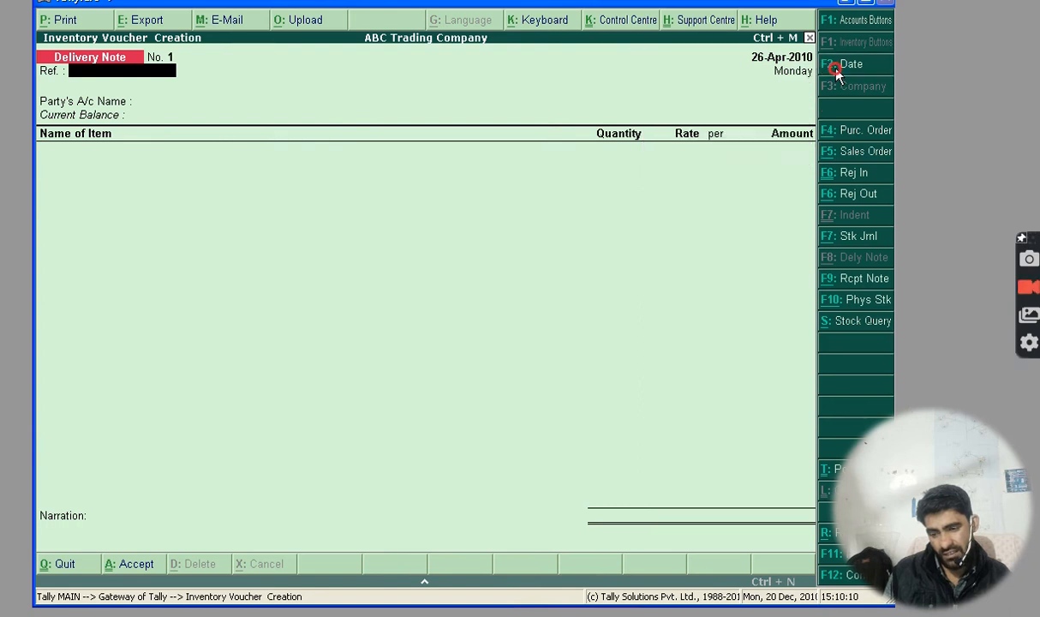
type("2")
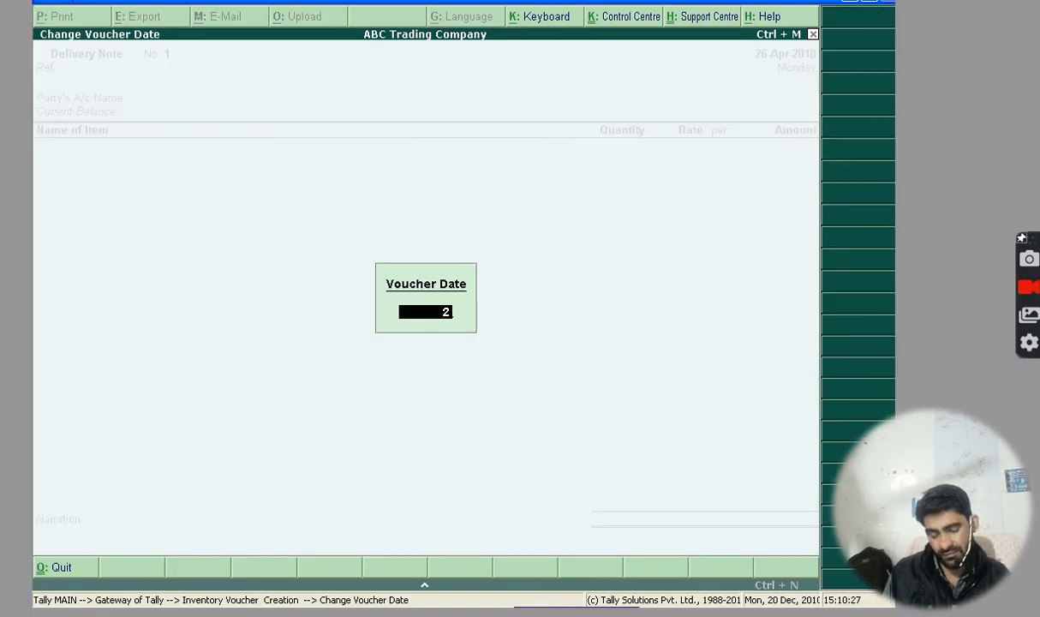
type("8-4-2010")
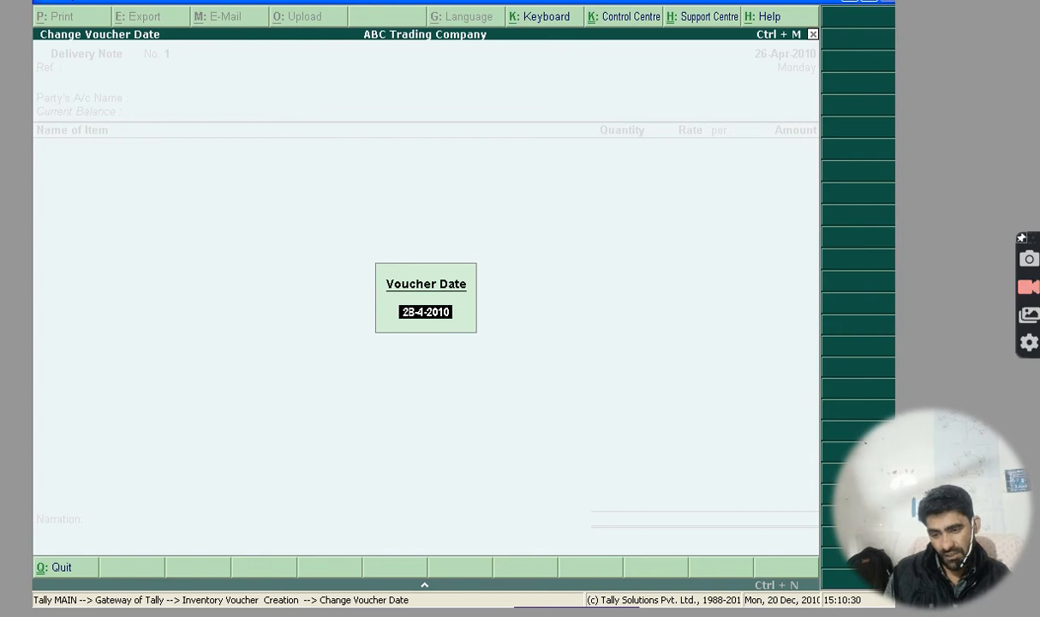
key("Return")
Step: Enter reference DN/001 on the Delivery Note and choose Universal Exports as the party account
type("DN")
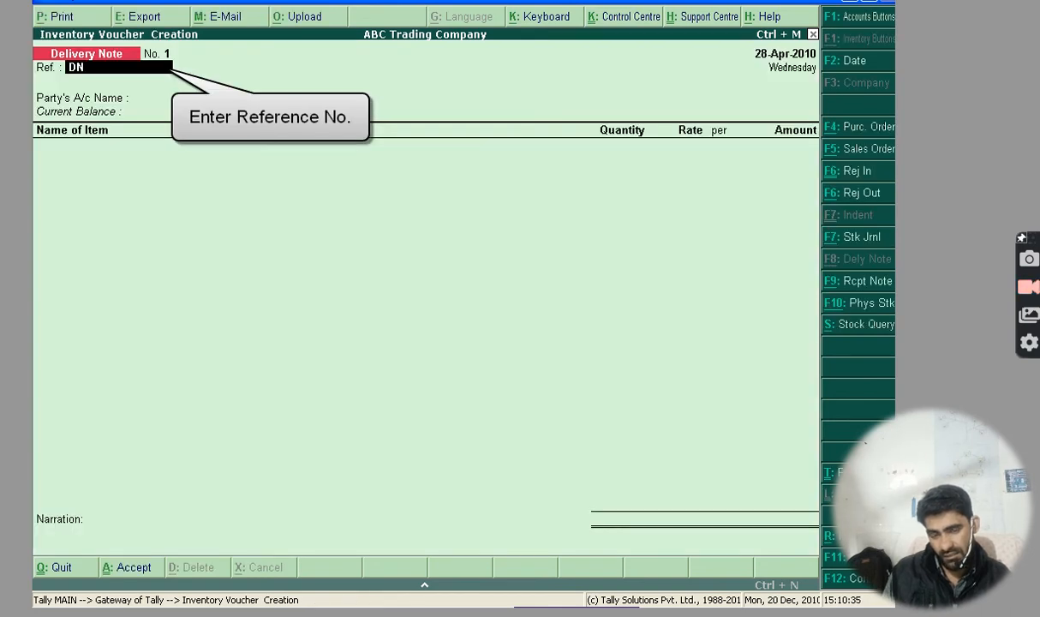
type("/001")
key("Return")
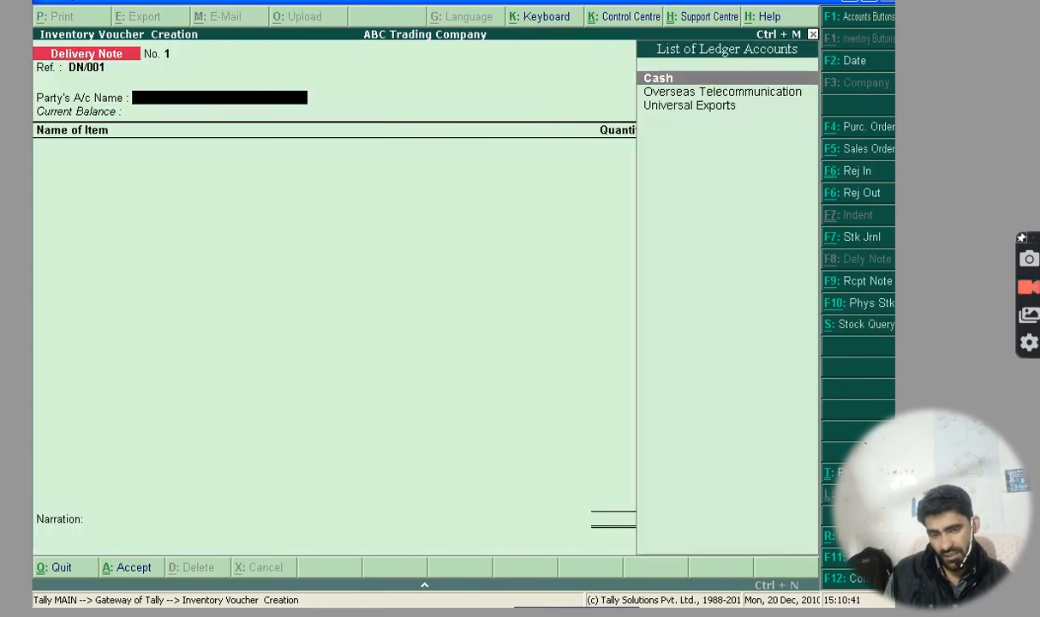
key("Down")
key("Down")
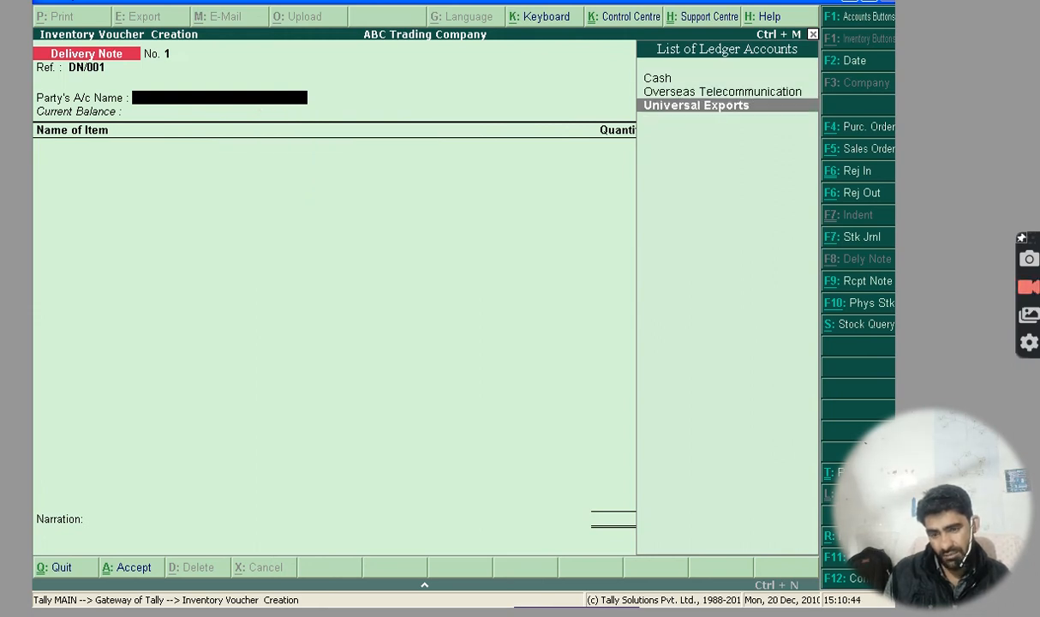
key("Return")
Step: Add Nokia 1202 to the Delivery Note with tracking number DN/001 against order SO/001, from Office Godown
type("N")
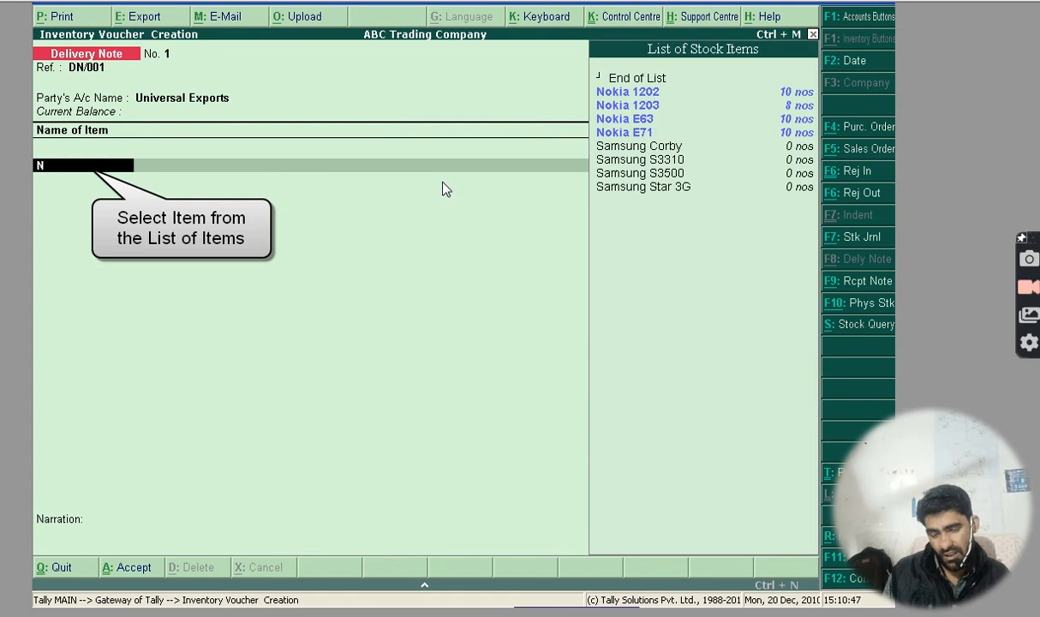
key("Return")
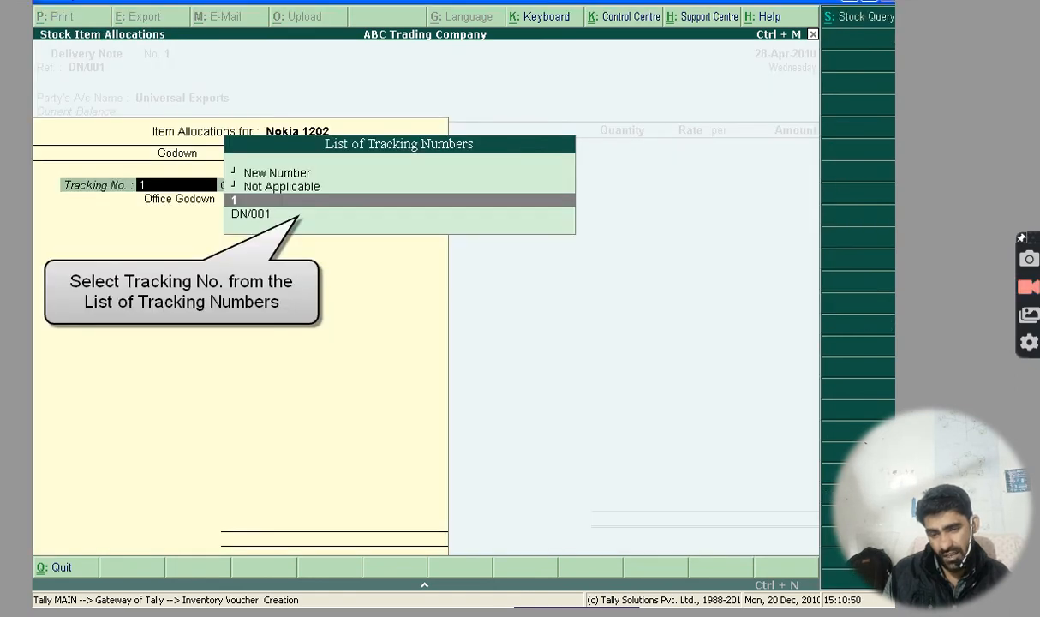
key("Down")
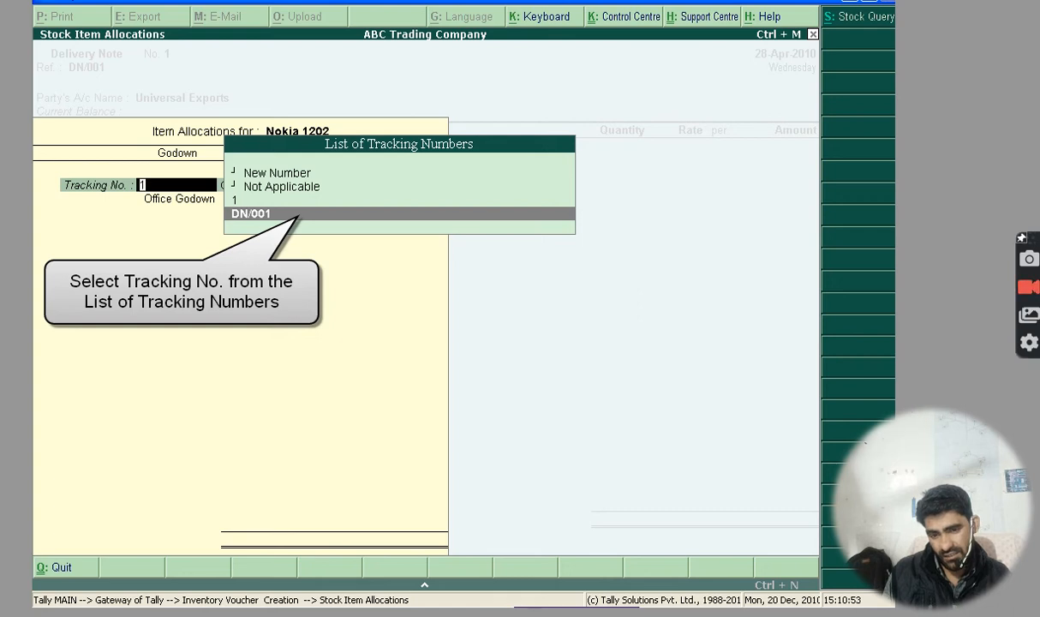
key("Return")
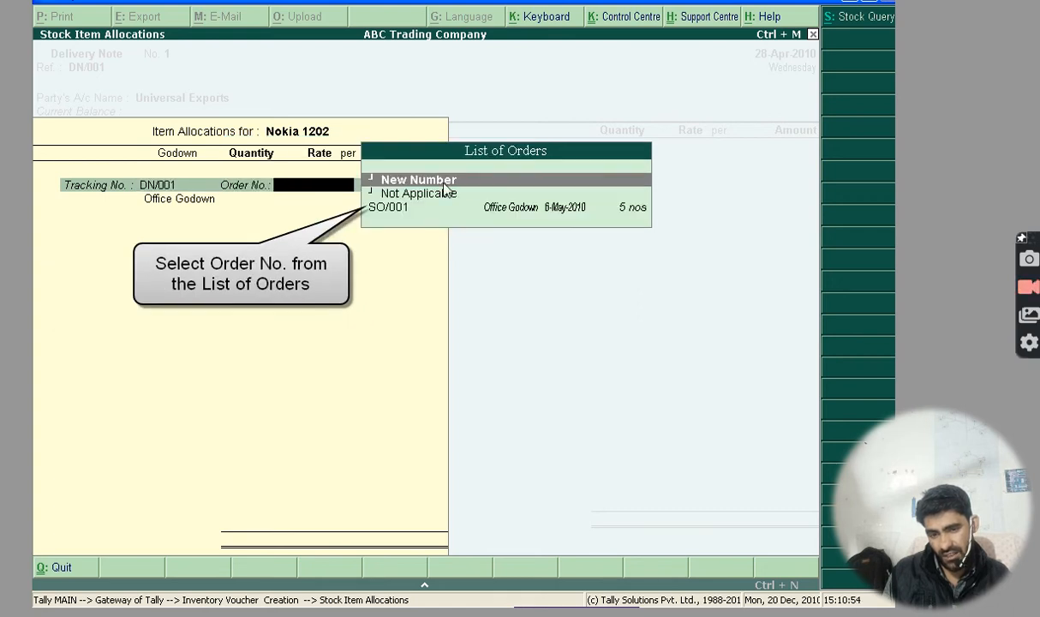
key("Down")
key("Down")
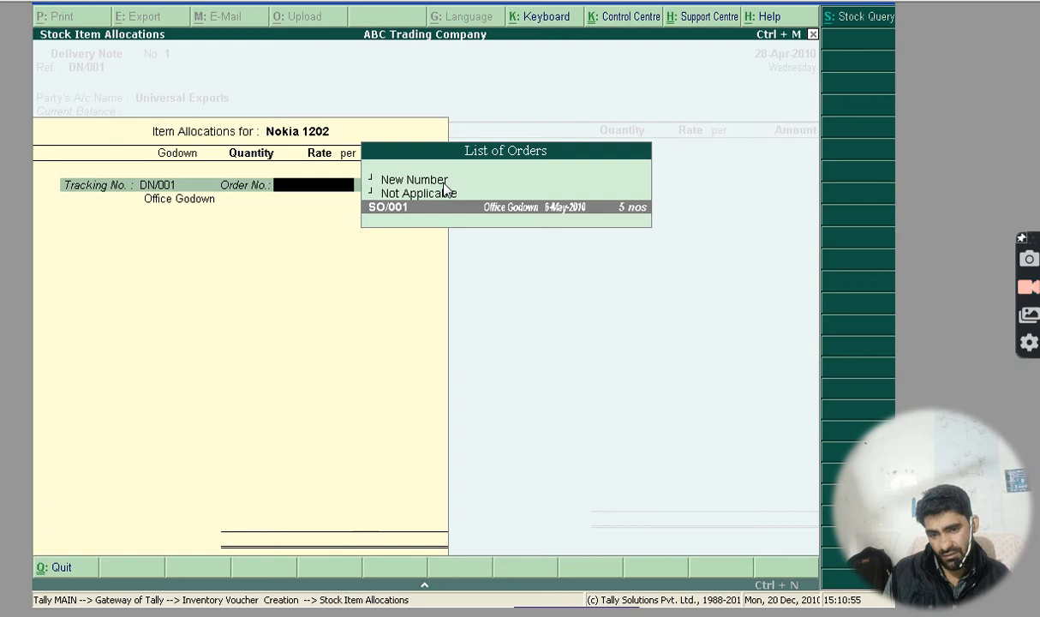
key("Return")
key("Return")
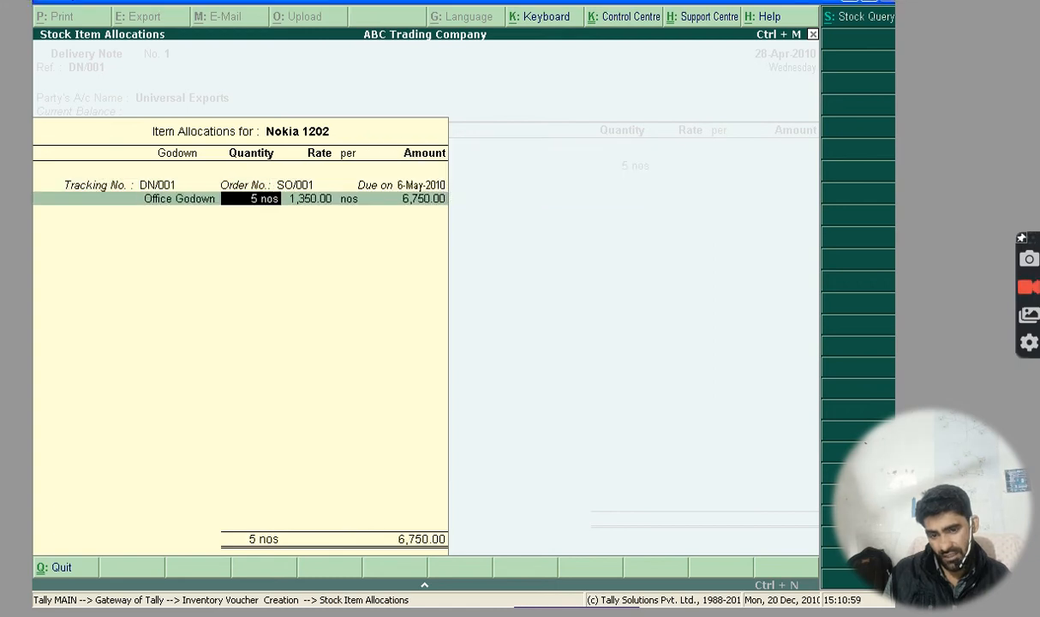
Step: Accept 5 nos of Nokia 1202 at 1,350.00 each and allocate the 6,750.00 to Sales @ 4%
key("Return")
key("Return")
key("Return")
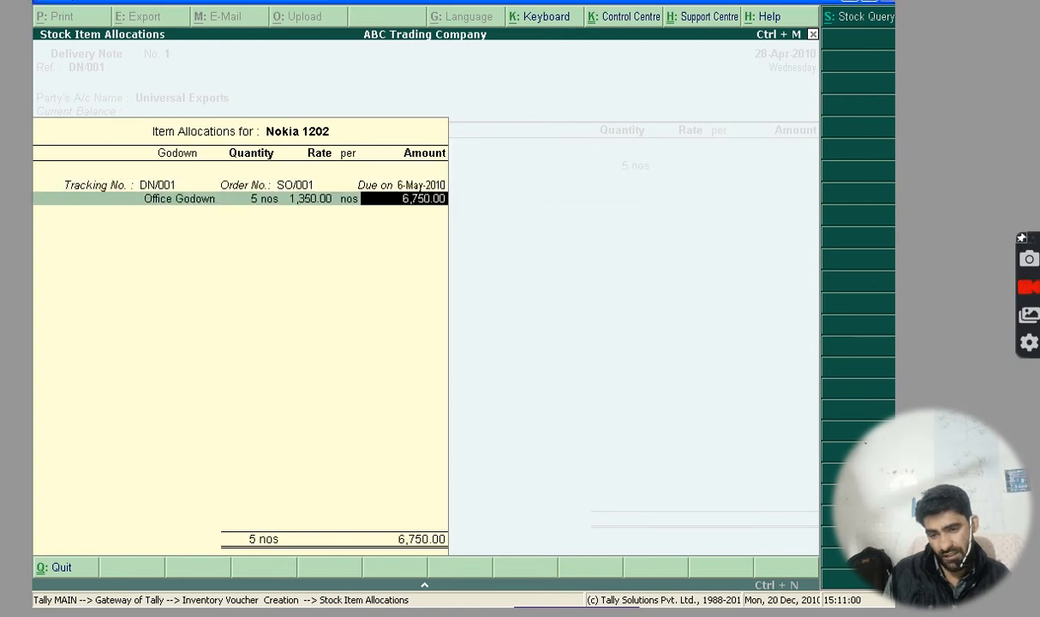
key("Return")
key("Return")
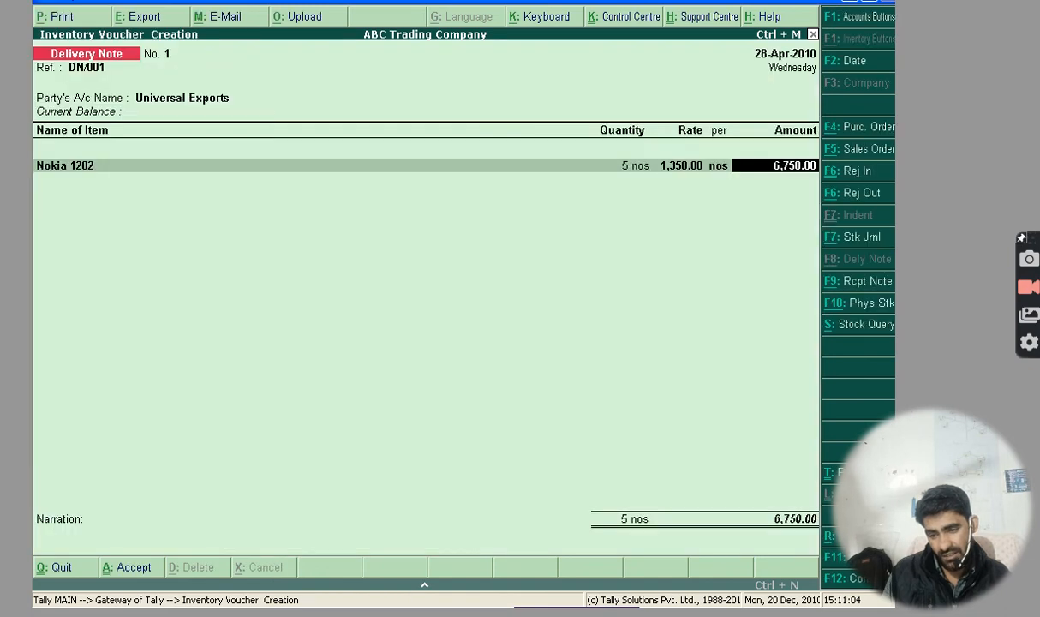
key("Return")
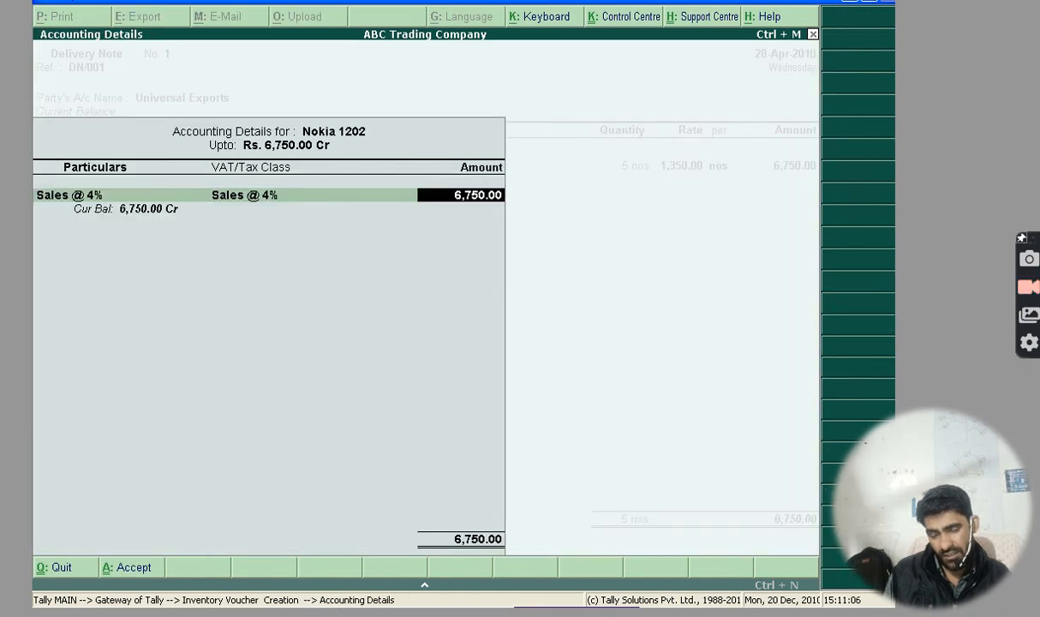
key("Return")
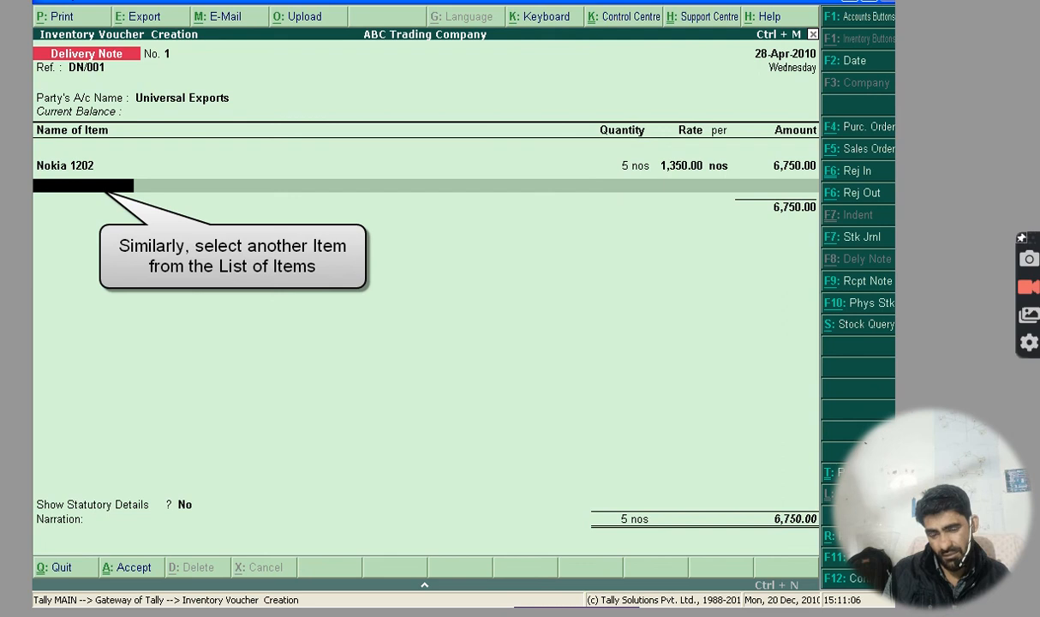
Step: Add Nokia E71 as the second item with tracking number DN/001 against order SO/001, from Office Godown
type("N")
key("Down")
key("Down")
key("Down")
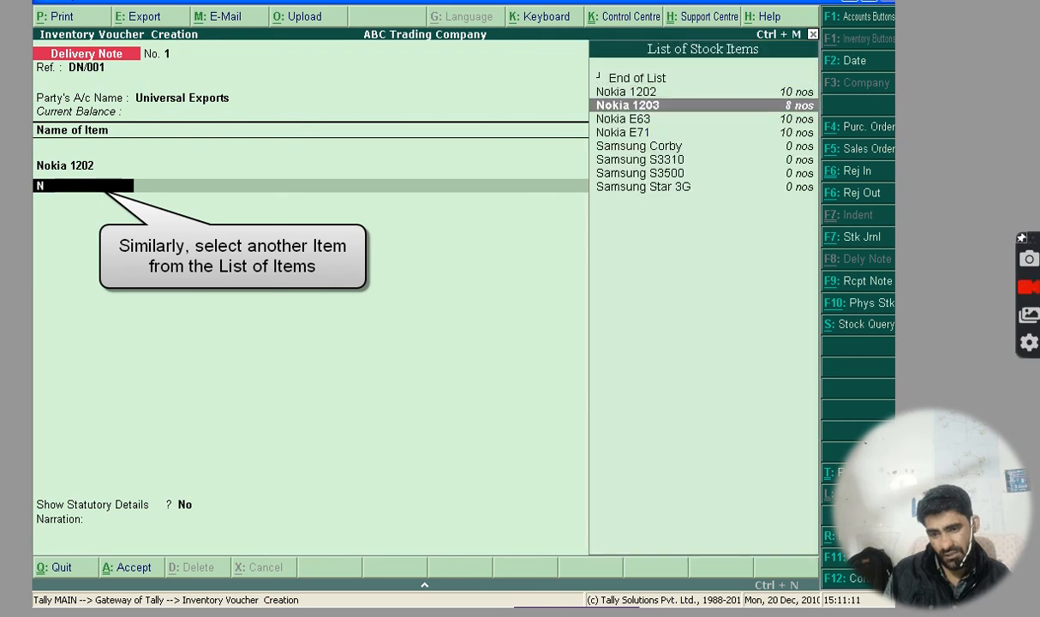
key("Down")
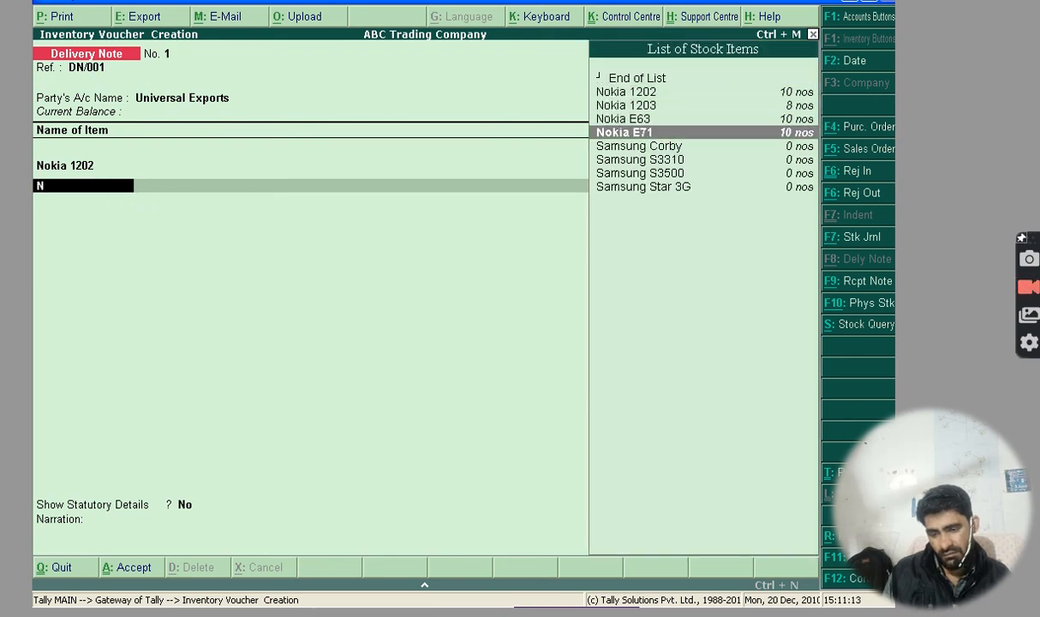
key("Return")
key("Down")
key("Return")
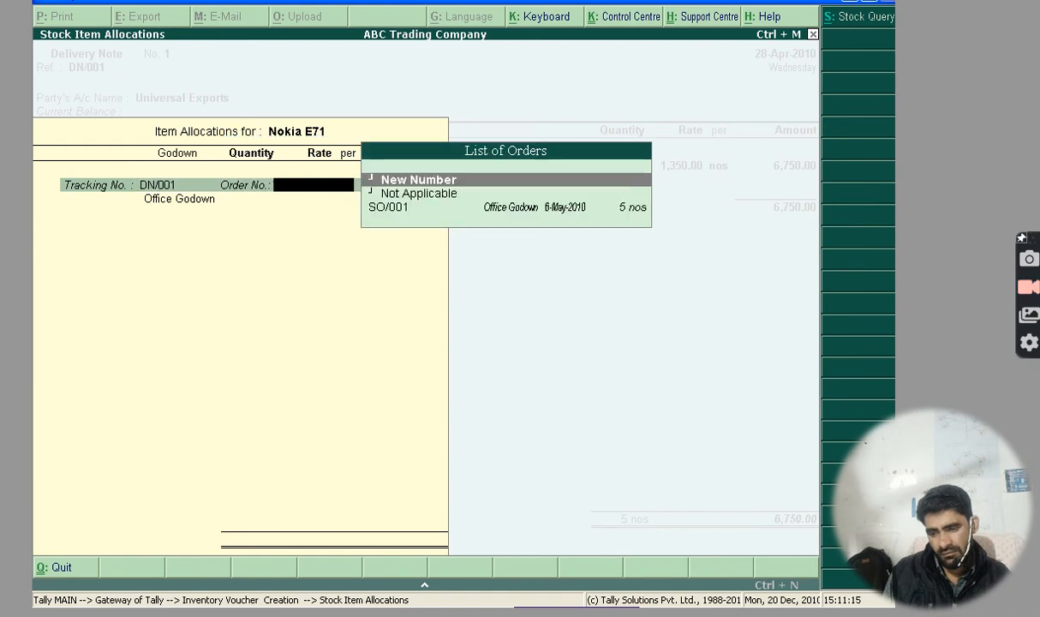
key("Down")
key("Down")
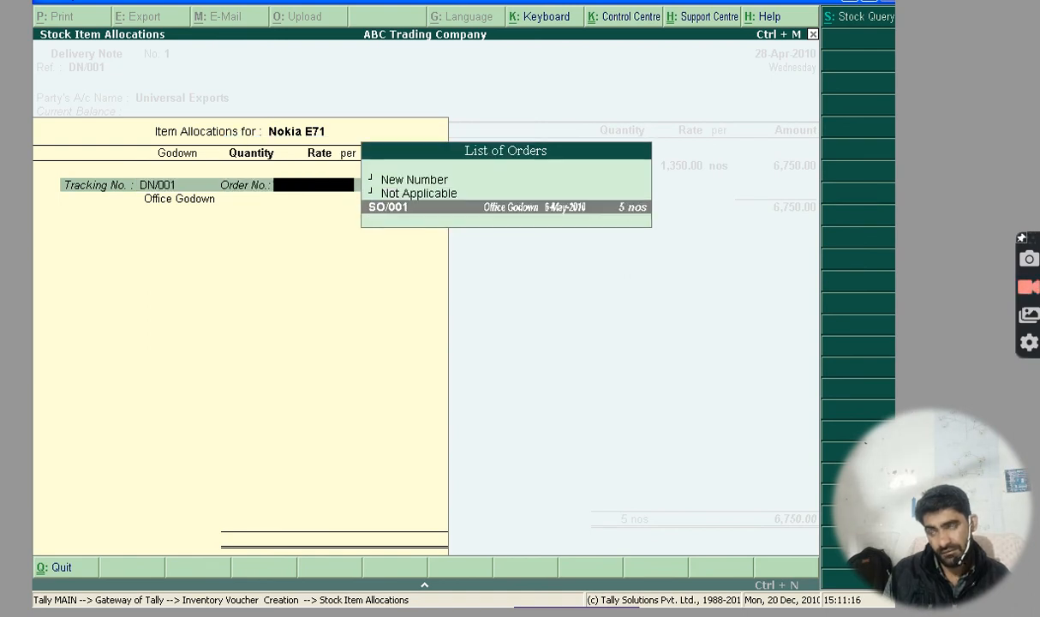
key("Return")
key("Return")
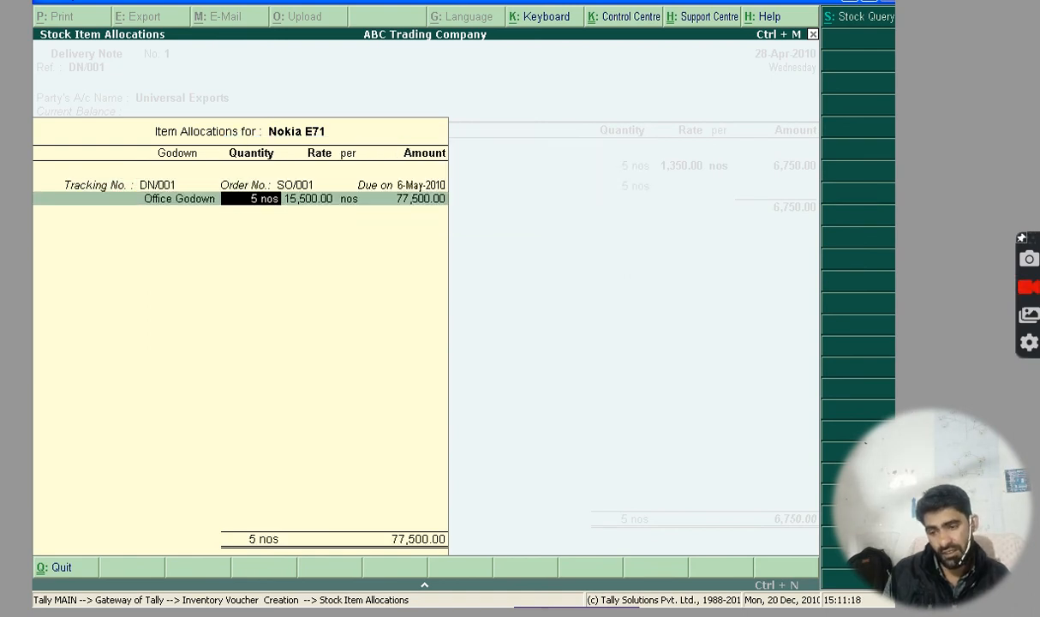
Step: Accept 5 nos of Nokia E71 at 15,500.00 each and allocate the 77,500.00 to Sales @ 4%
key("Return")
key("Return")
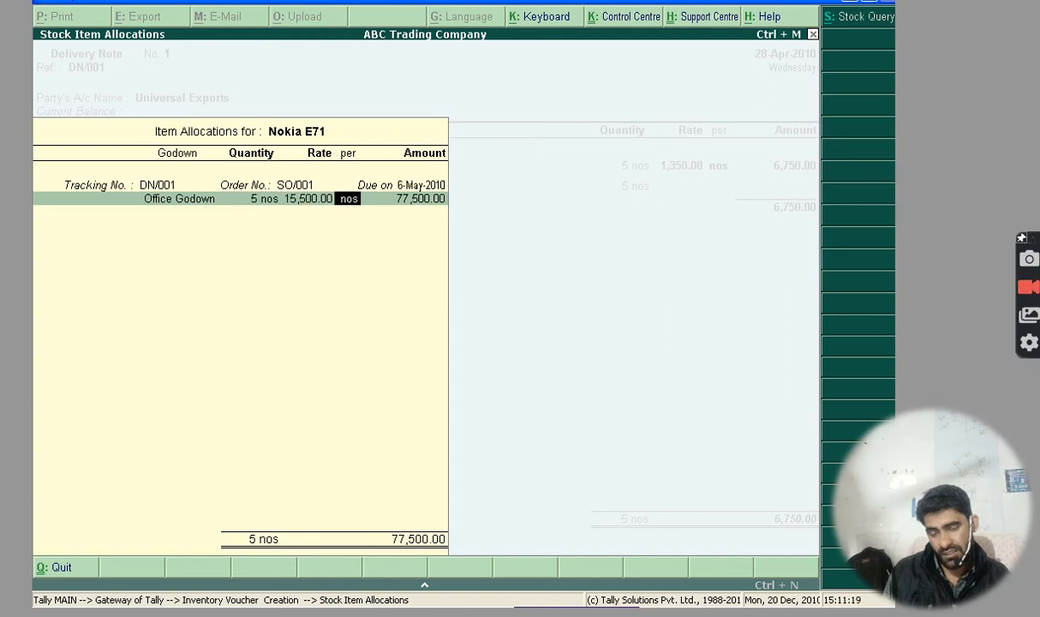
key("Return")
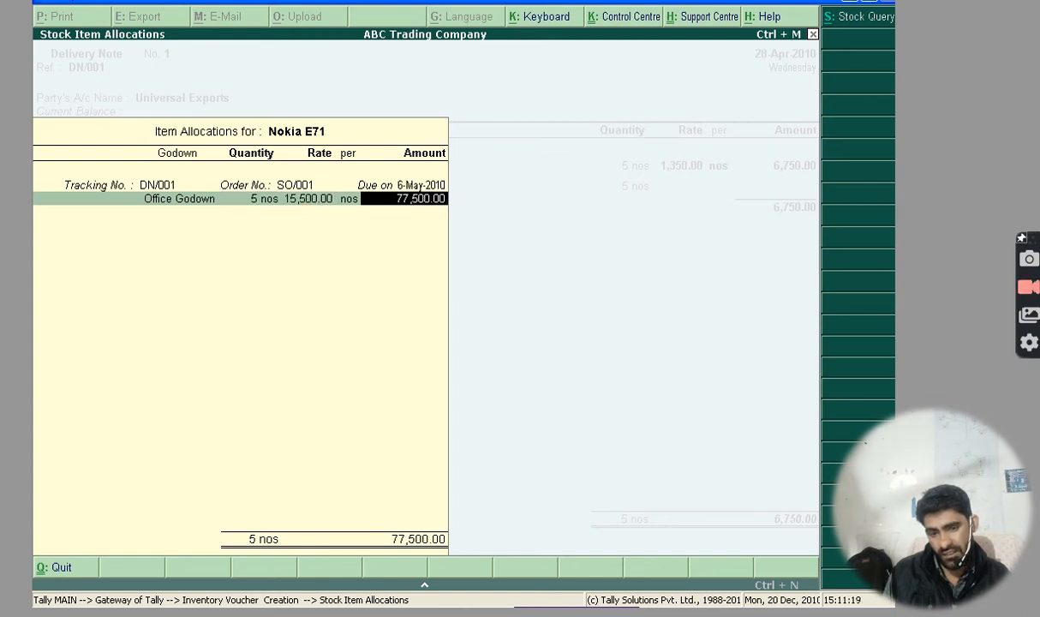
key("Return")
key("Return")
key("Return")
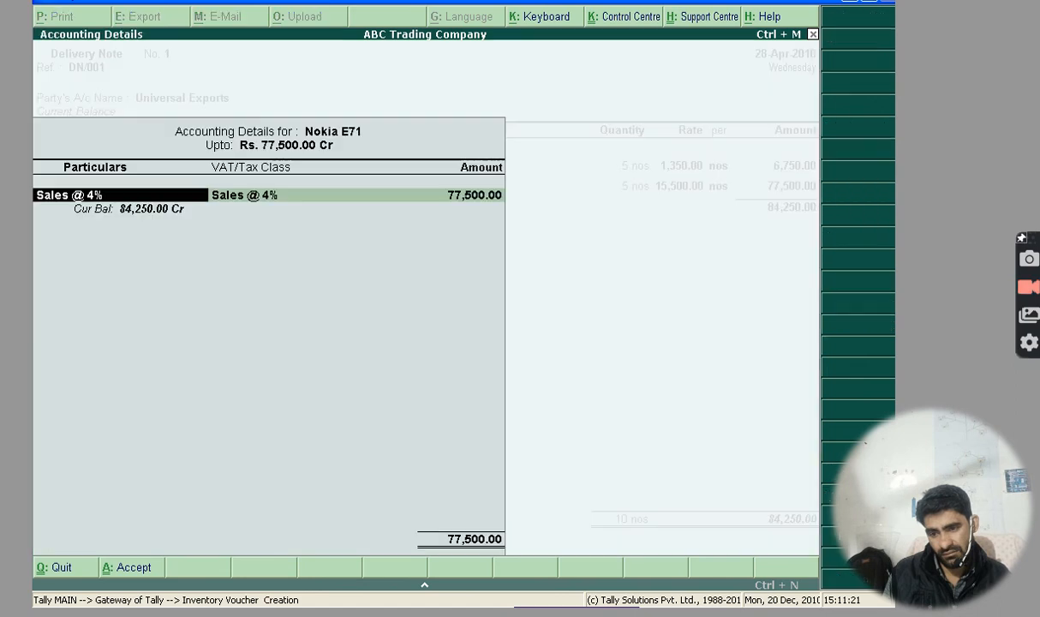
key("Return")
key("Return")
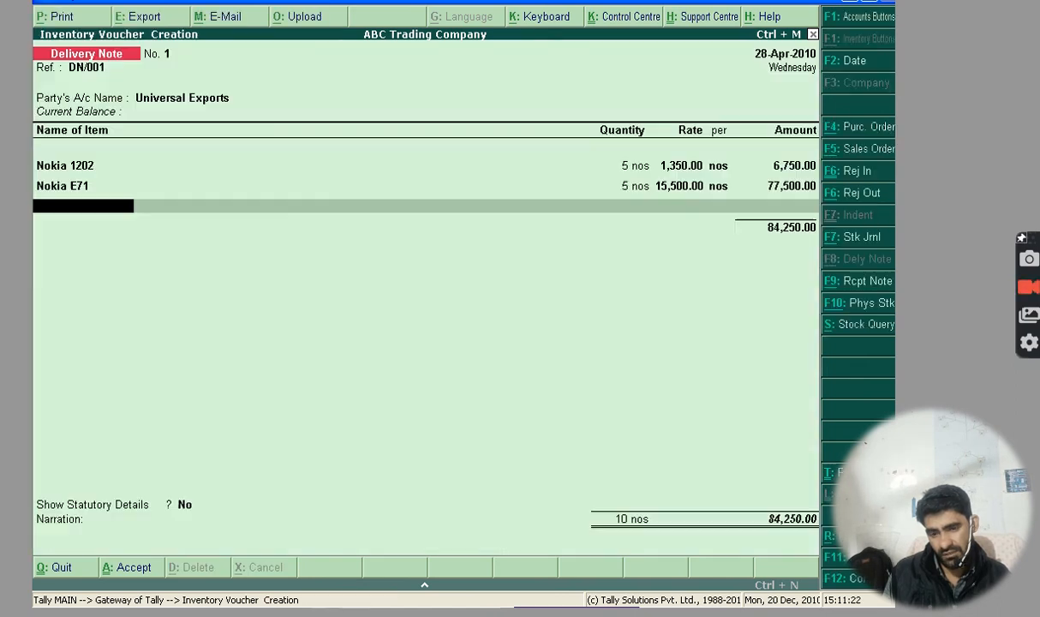
Step: End the item list, leave the narration blank, save the Delivery Note and return to the Gateway of Tally
key("Return")
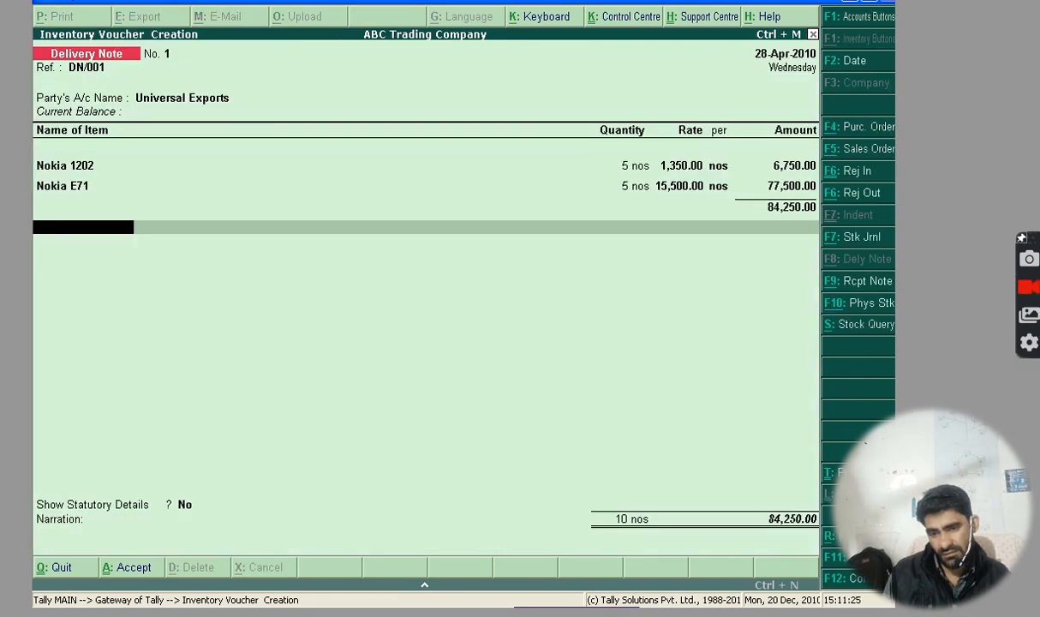
key("Return")
key("Return")
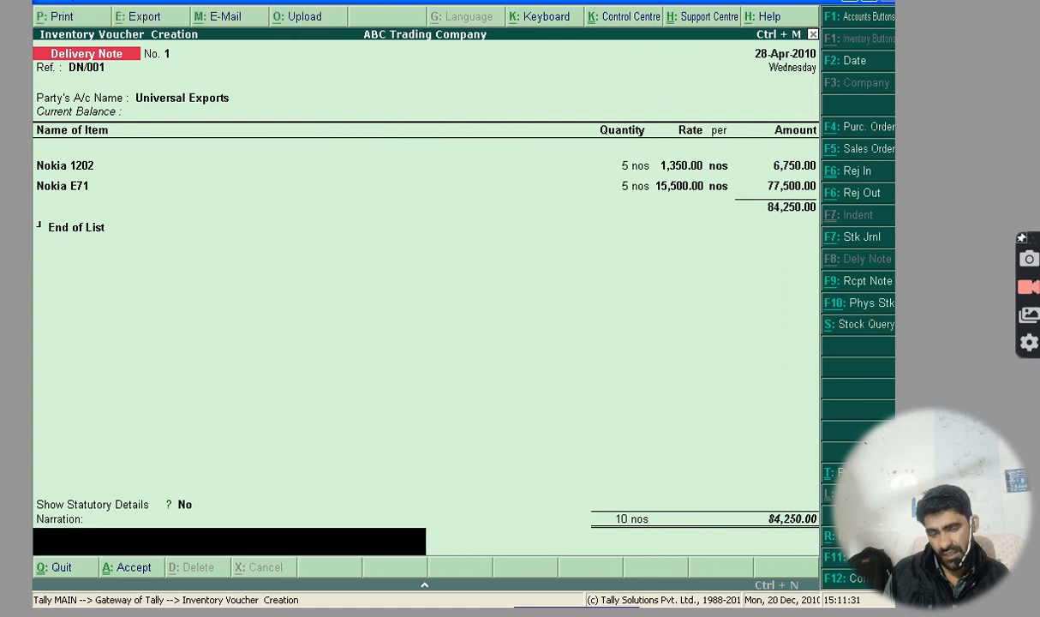
key("Return")
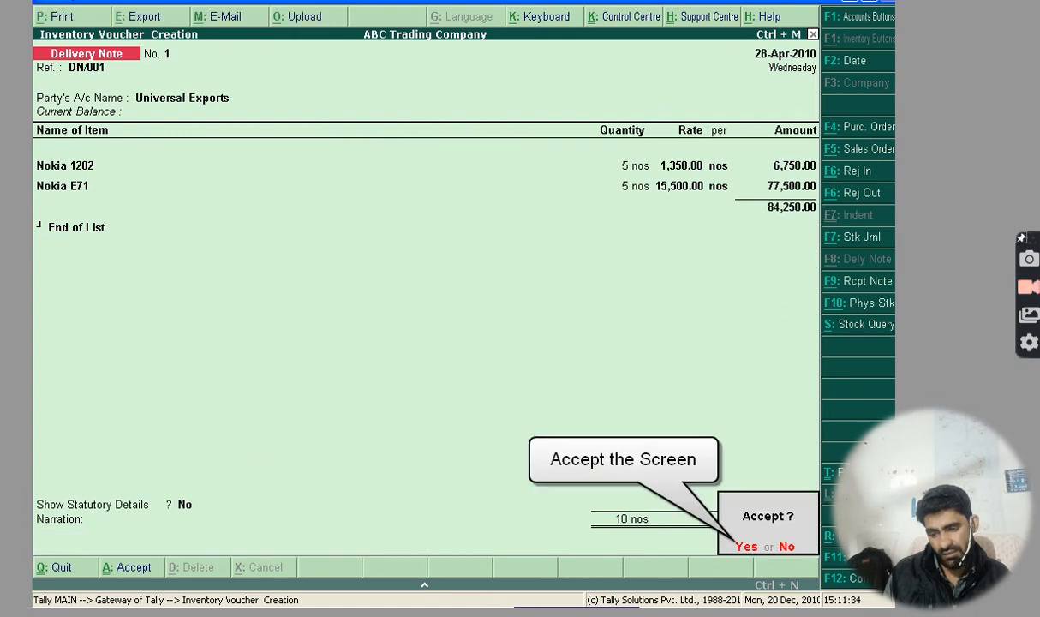
key("Return")
key("Escape")
key("Return")
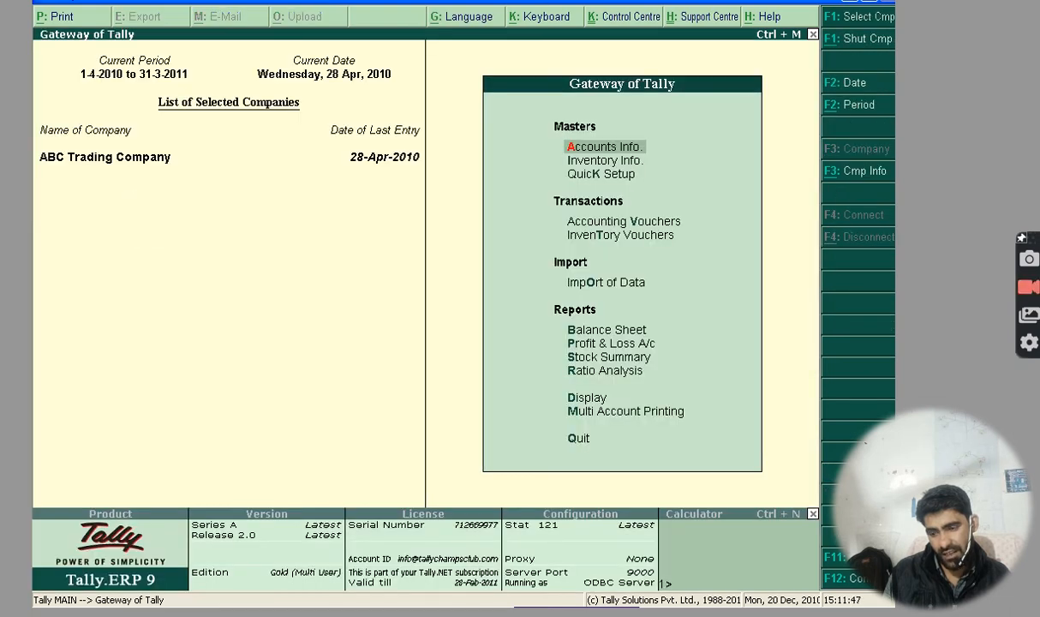
key("Down")
key("Down")
key("Down")
key("Down")
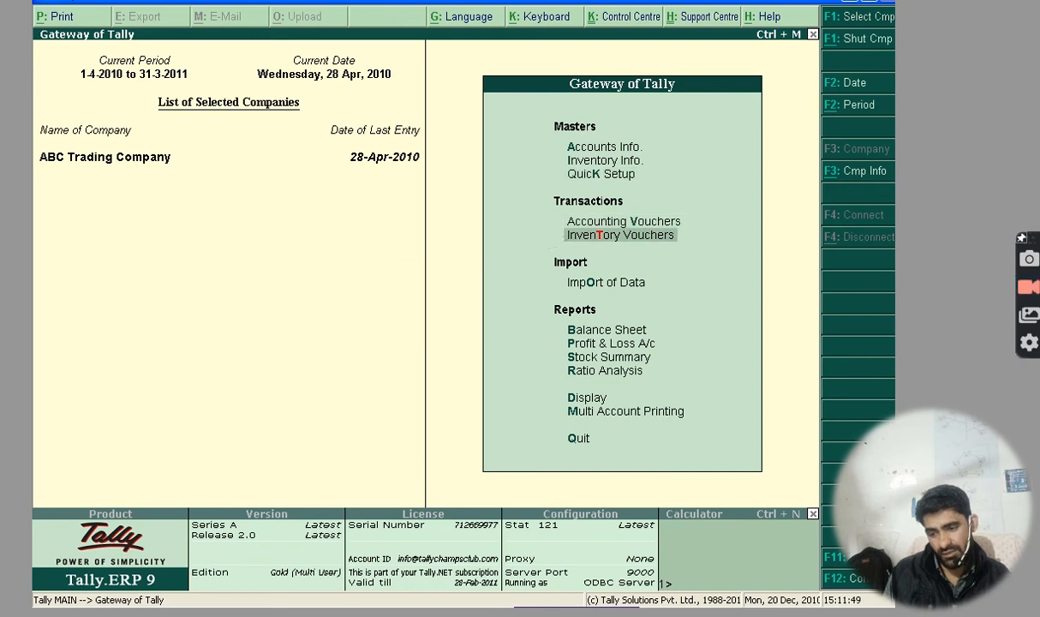
key("Return")
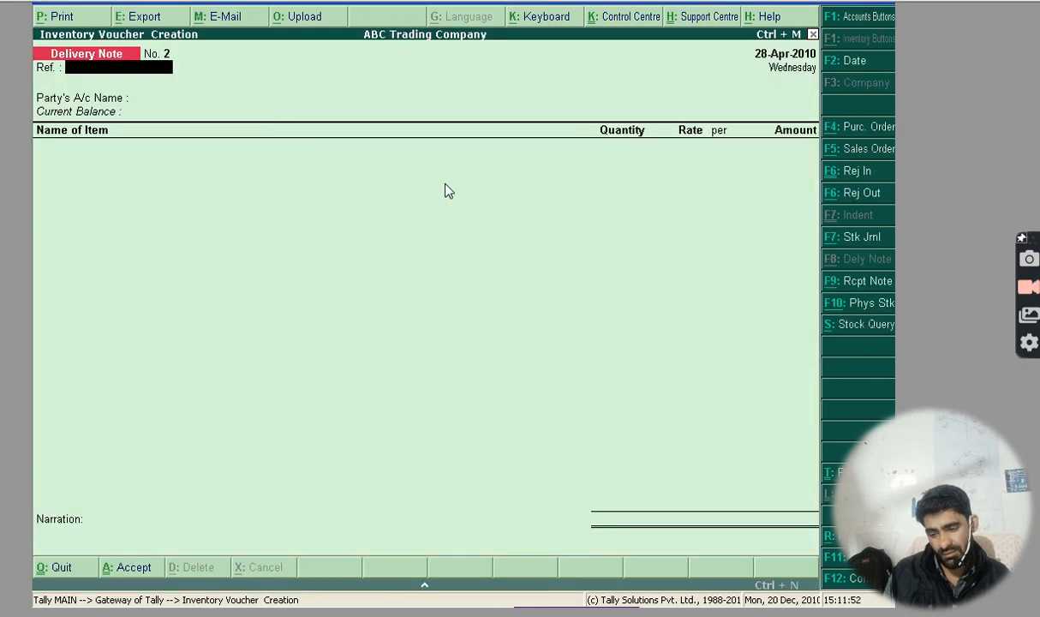
left_click(861, 172)
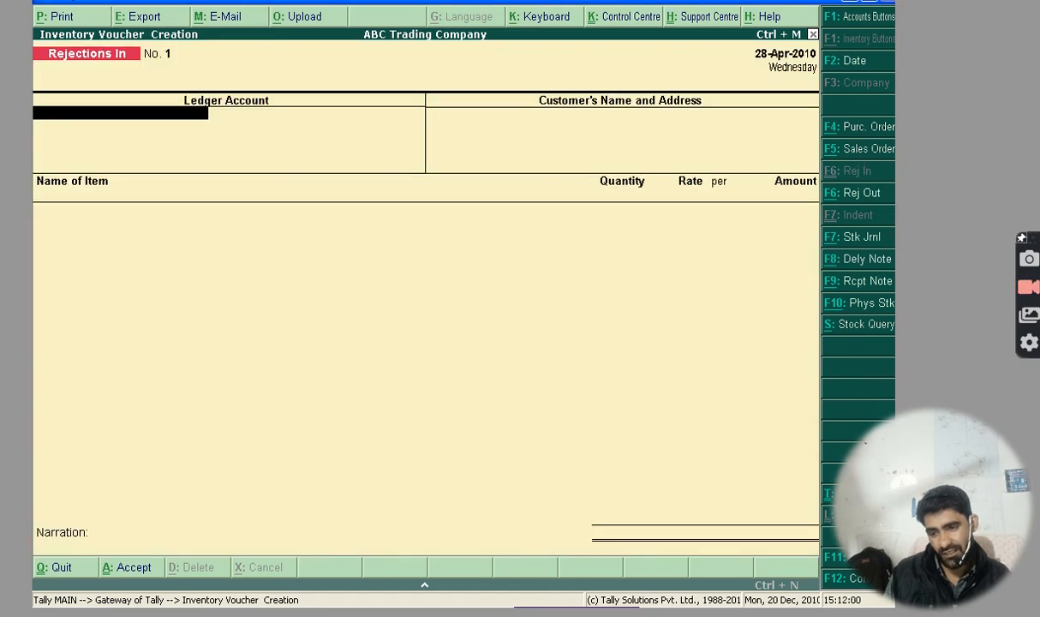
left_click(859, 60)
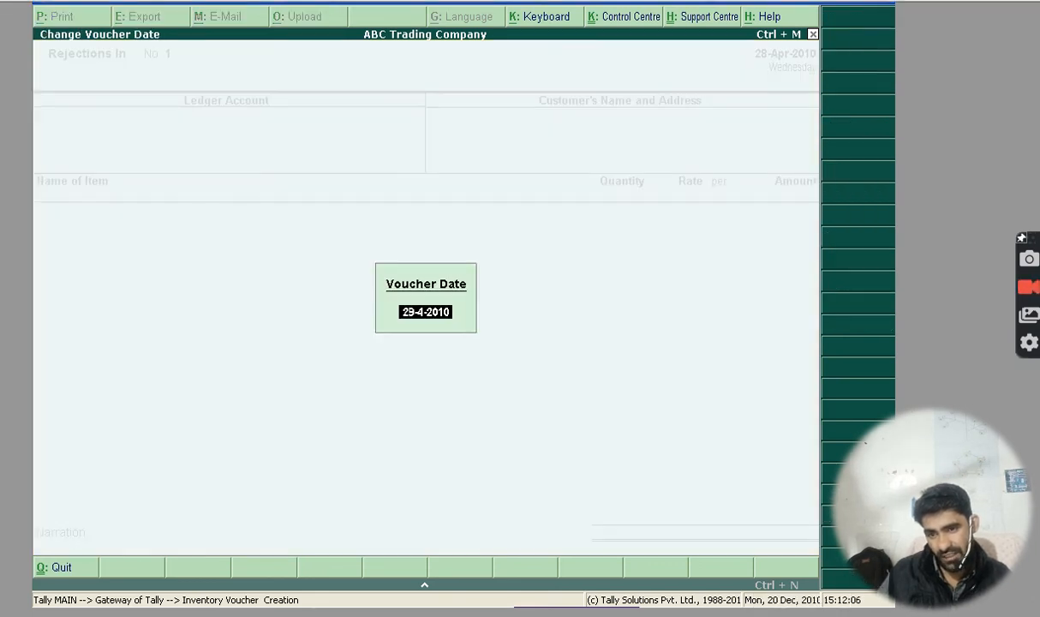
type("30-4-201")
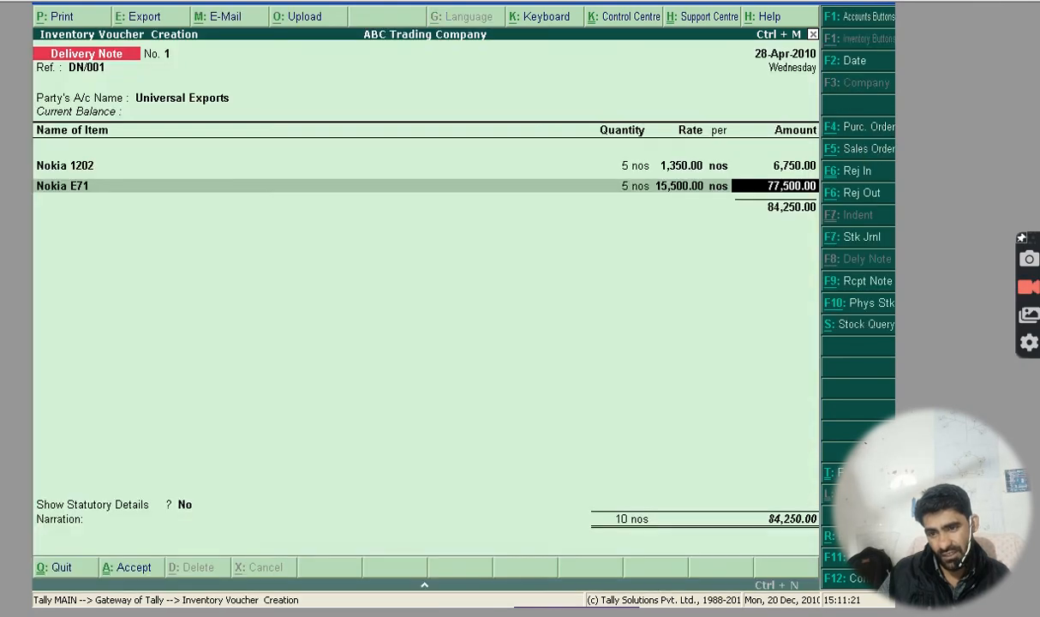
key("Return")
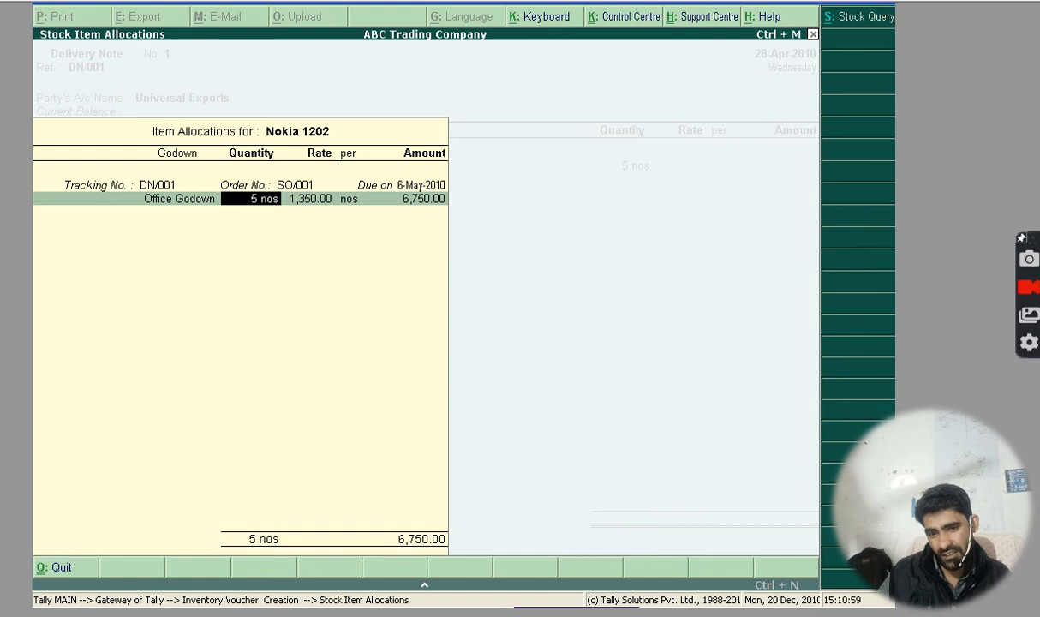
key("Return")
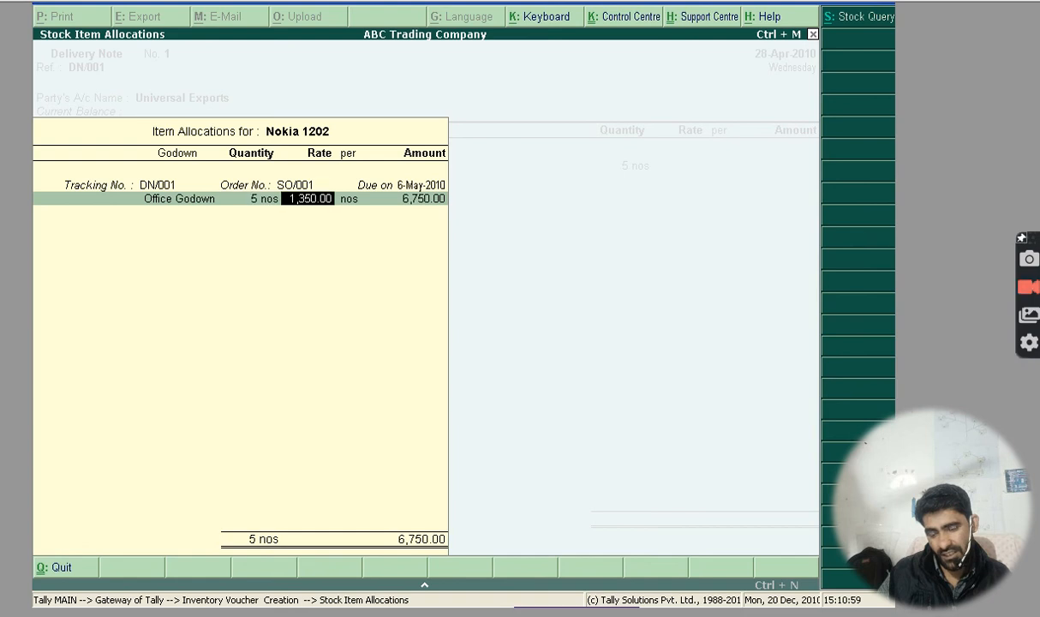
key("Return")
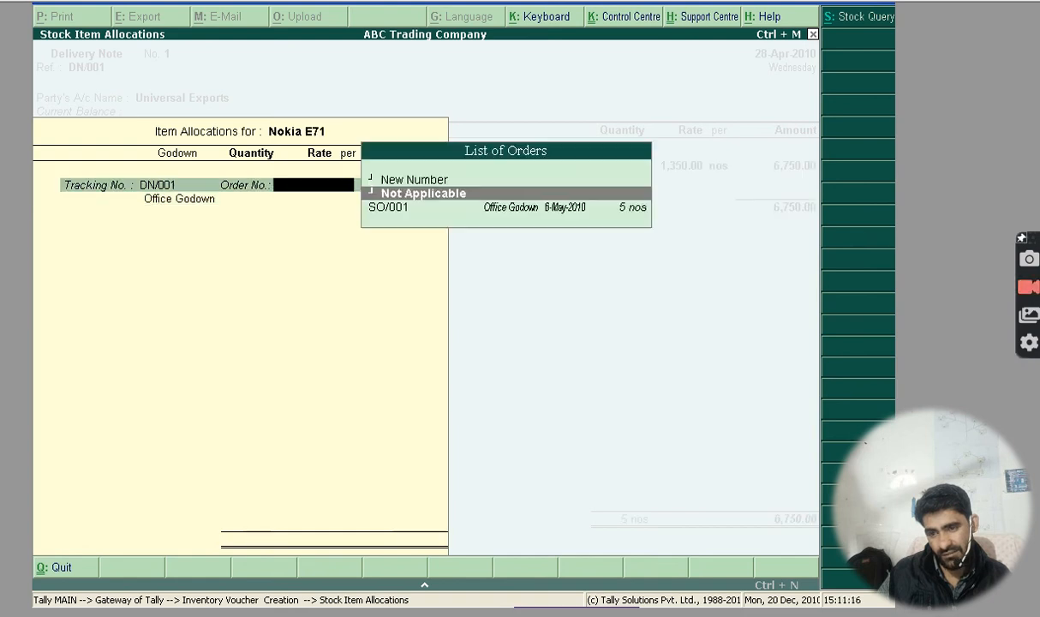
key("Down")
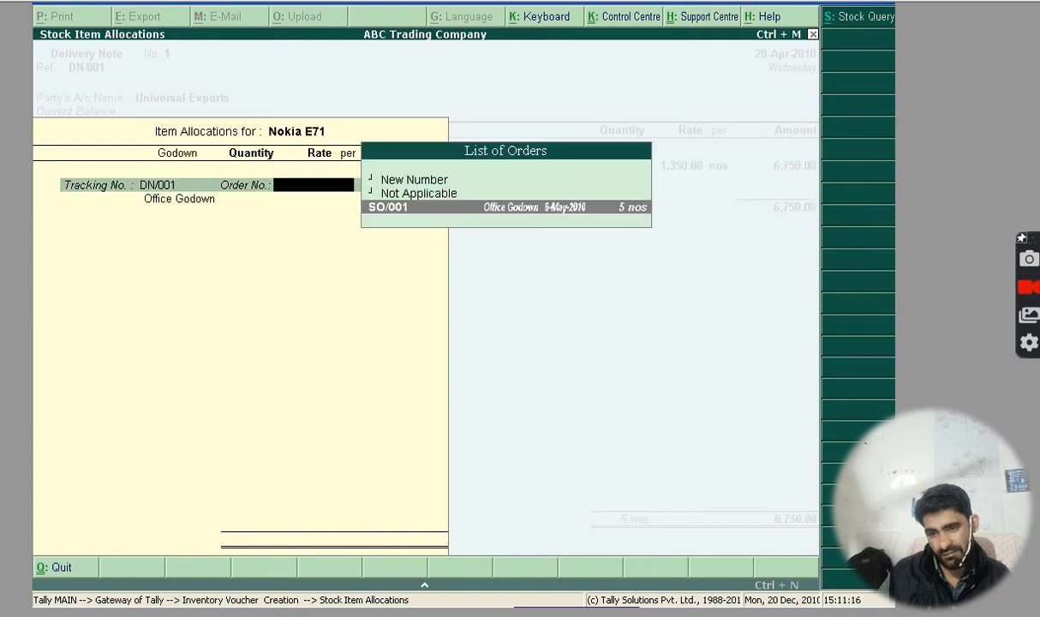
key("Return")
key("Return")
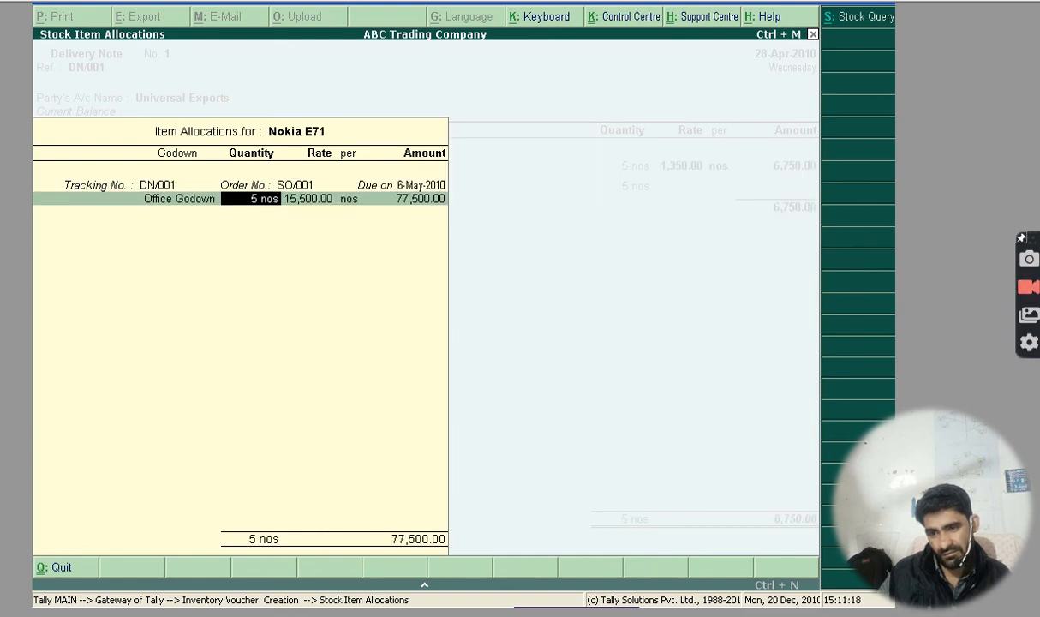
key("Return")
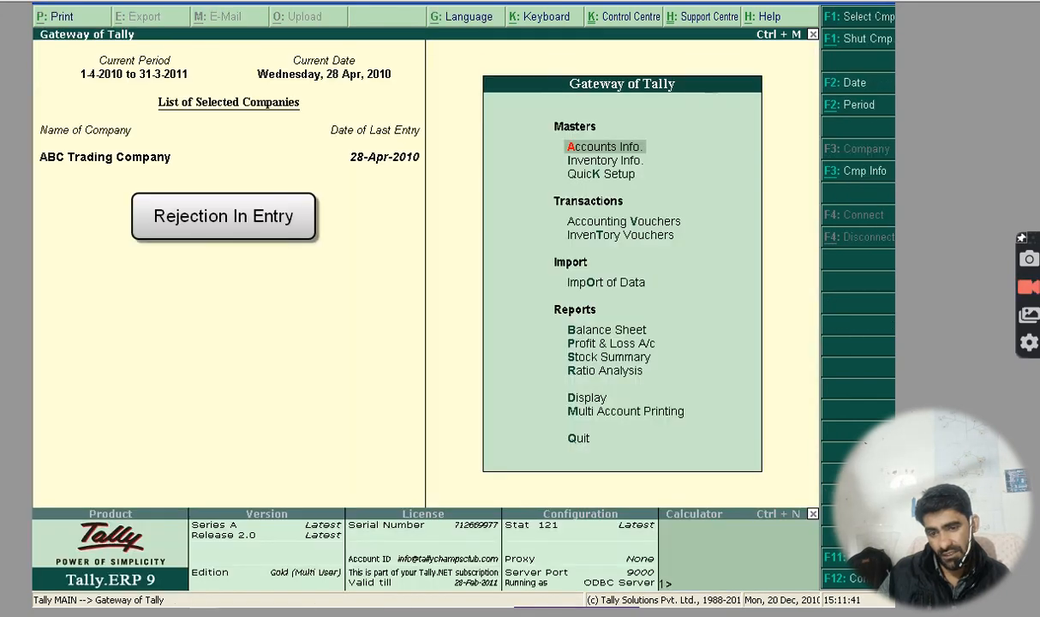
Step: Start a Rejections In inventory voucher and set its date to 30-4-2010
key("Down")
key("Down")
key("Down")
key("Down")
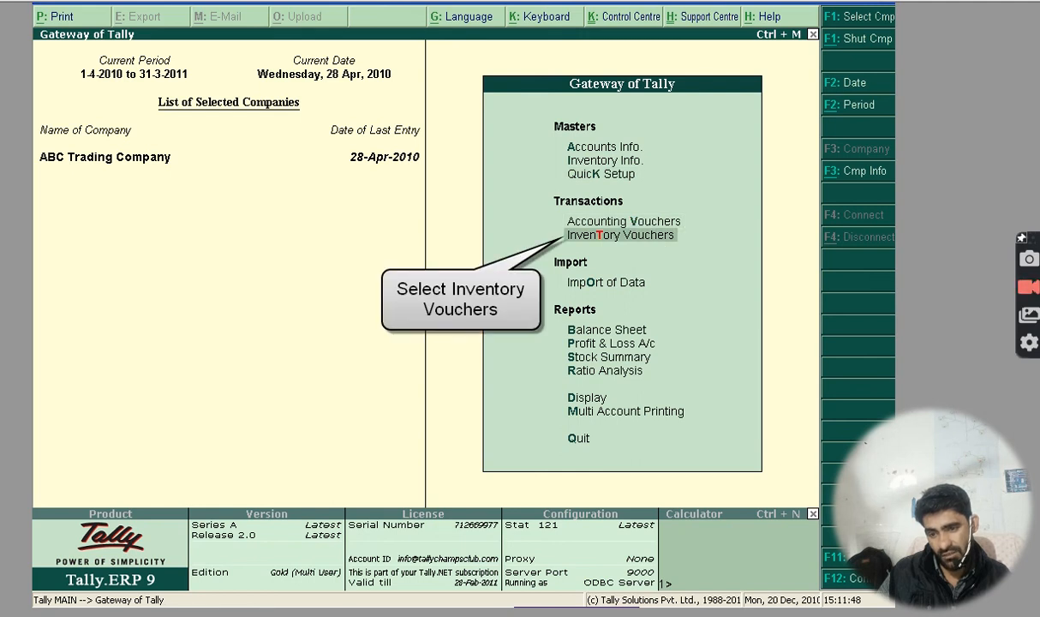
key("Return")
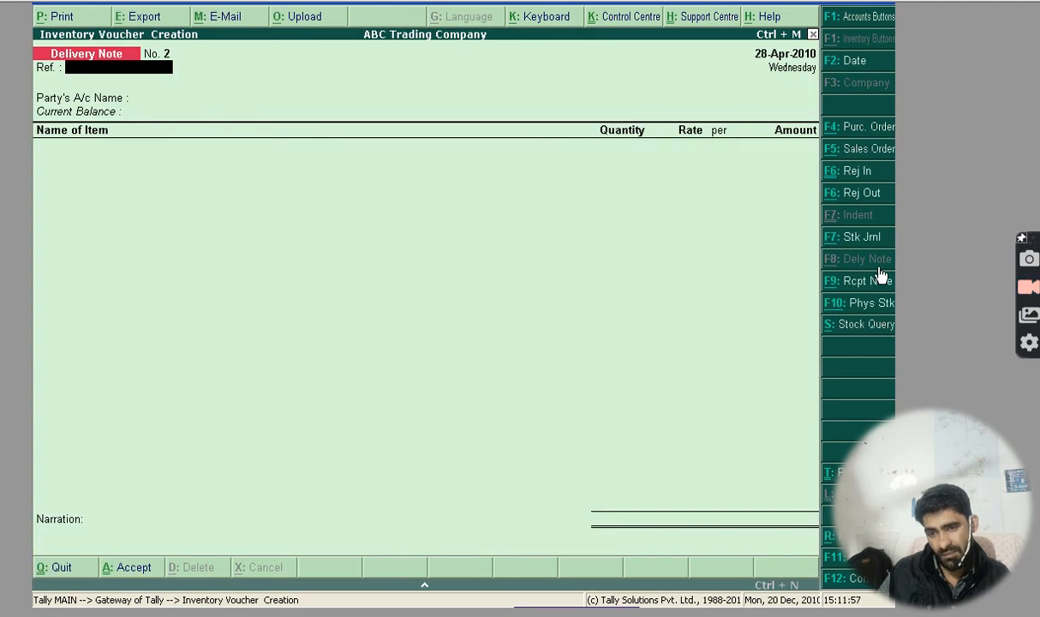
left_click(864, 174)
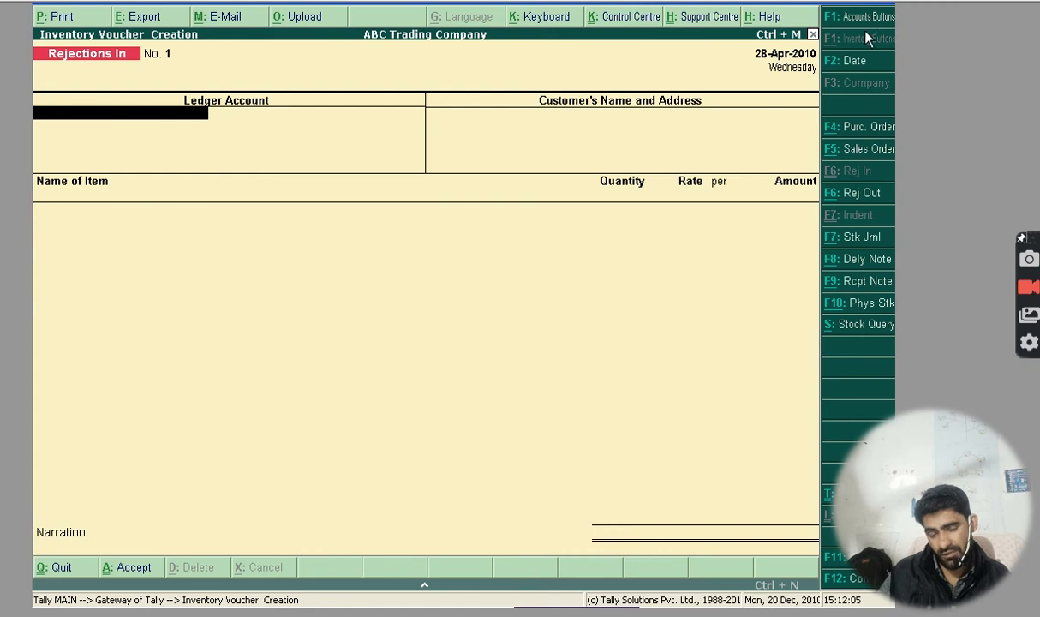
left_click(857, 60)
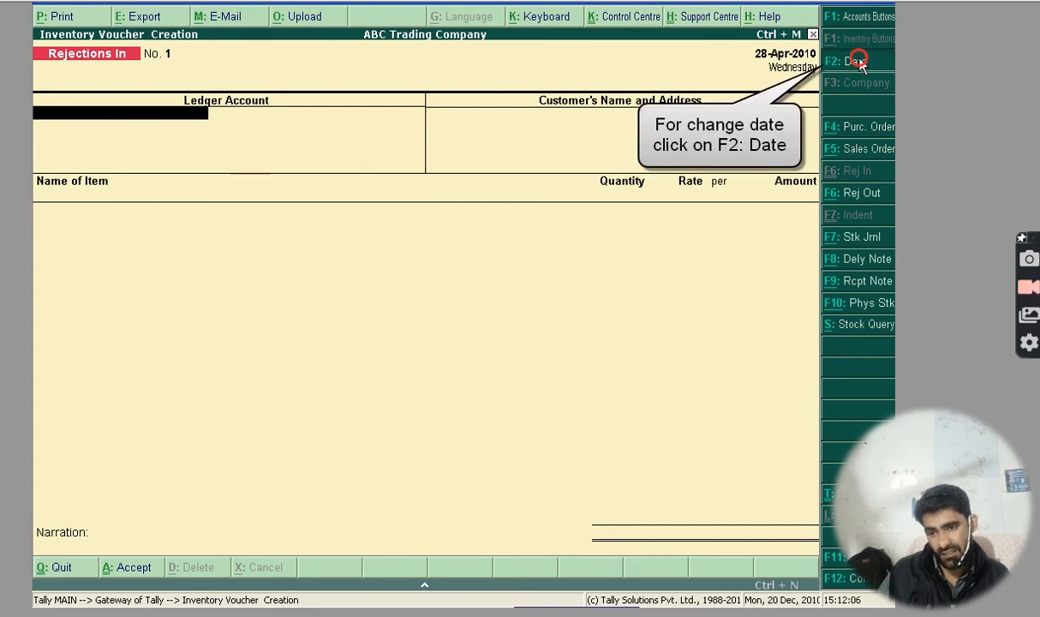
type("30-")
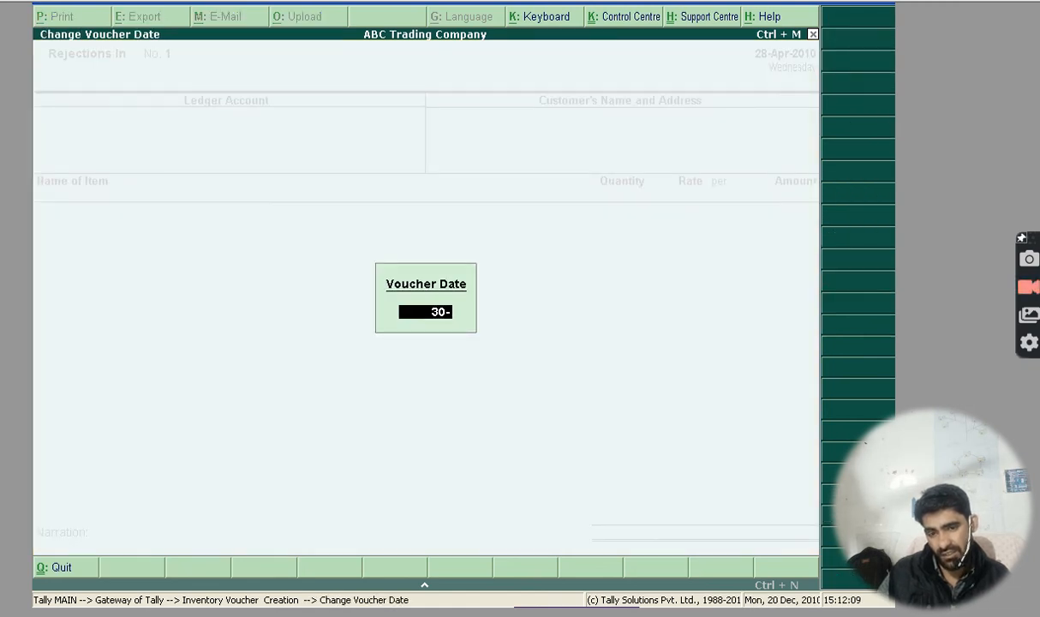
type("4-2010")
key("Return")
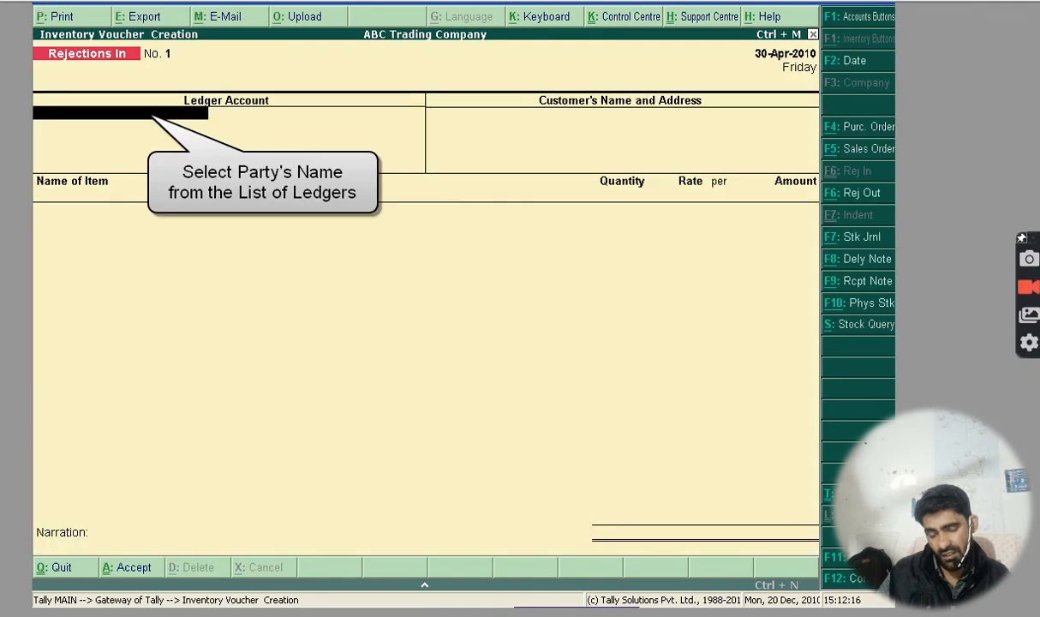
Step: Choose Universal Exports as the ledger account and accept it as the customer's name, leaving the address blank
type("Universal Exports")
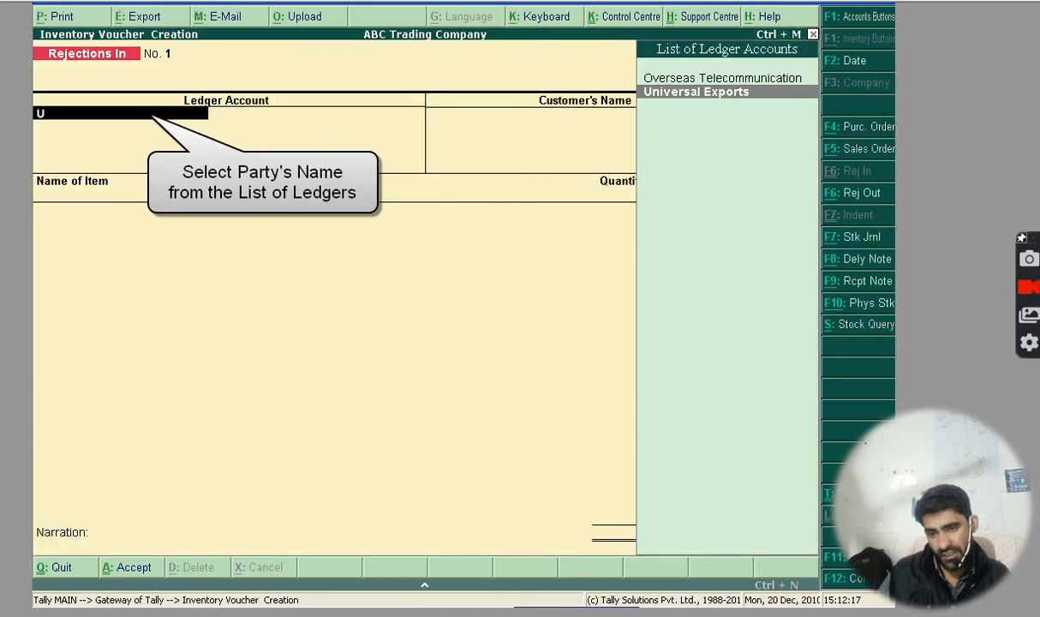
key("Return")
key("Return")
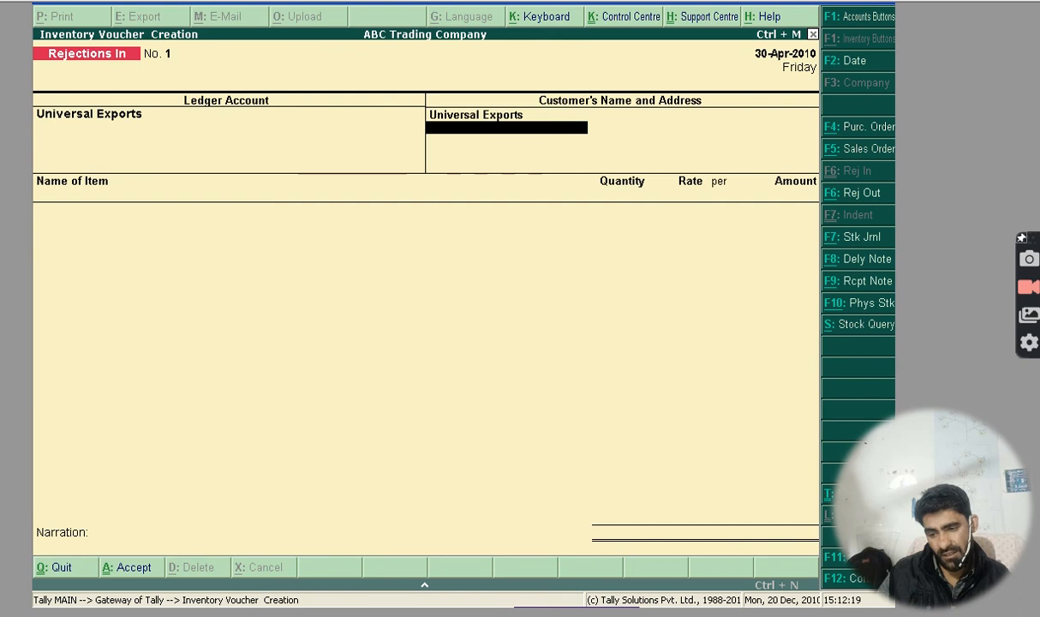
key("Return")
Step: Add Nokia E71 as the returned item and allocate it against tracking number DN/001
type("N")
key("Down")
key("Down")
key("Down")
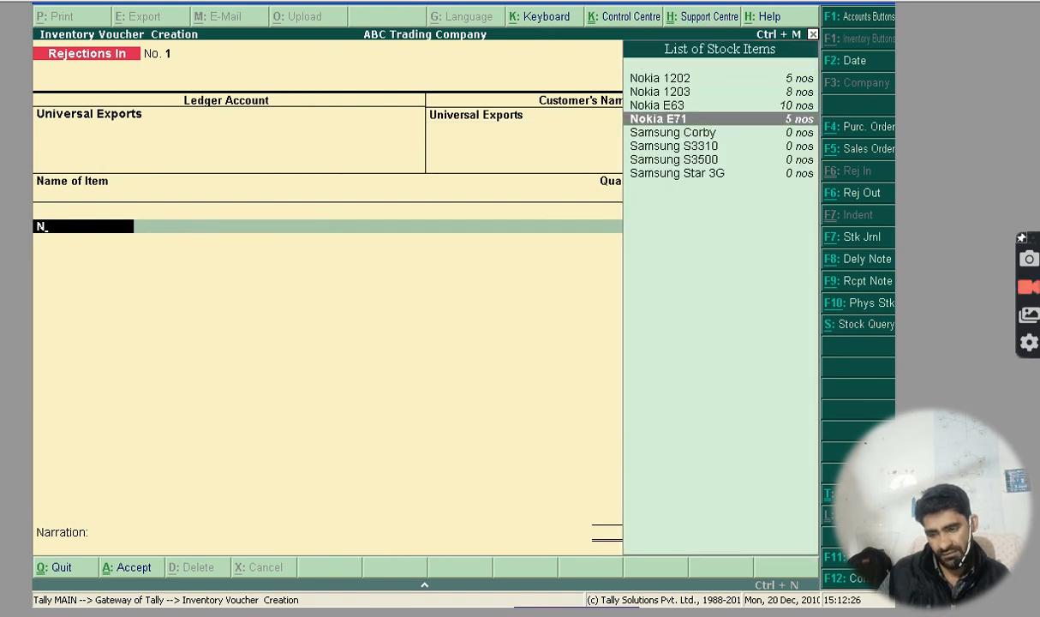
key("Return")
key("Down")
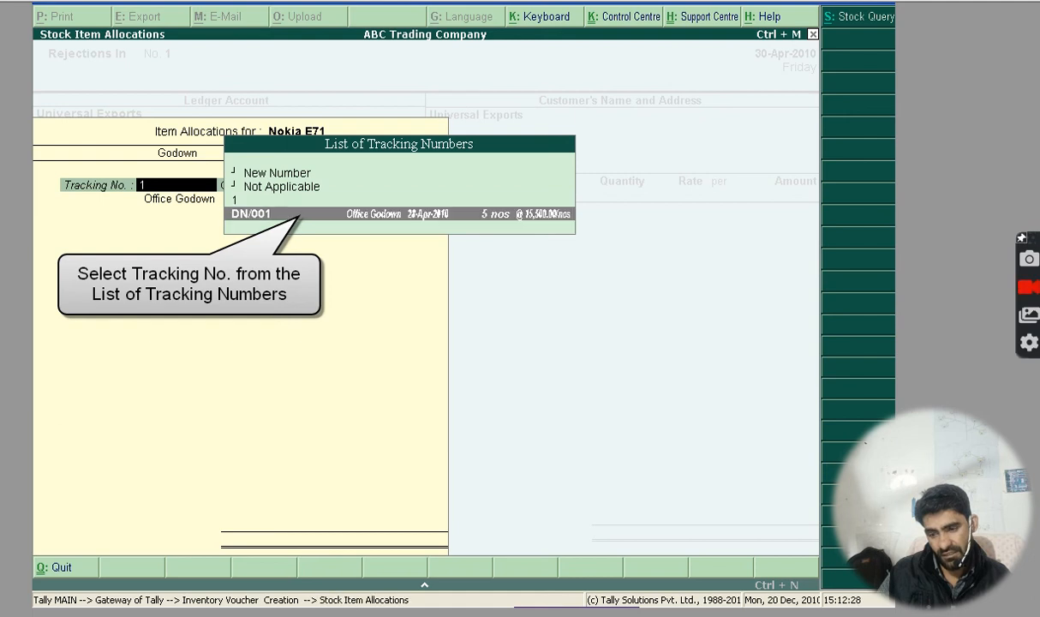
key("Return")
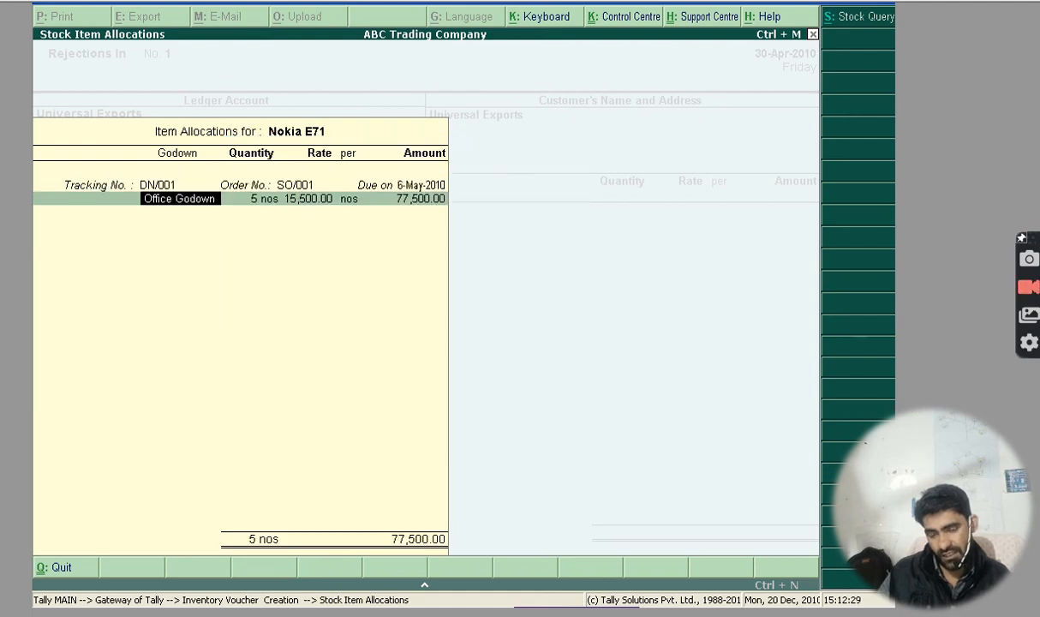
Step: Set the returned quantity to 1 nos in Office Godown, keeping the rate of 15,500.00 per nos
key("Return")
type("1")
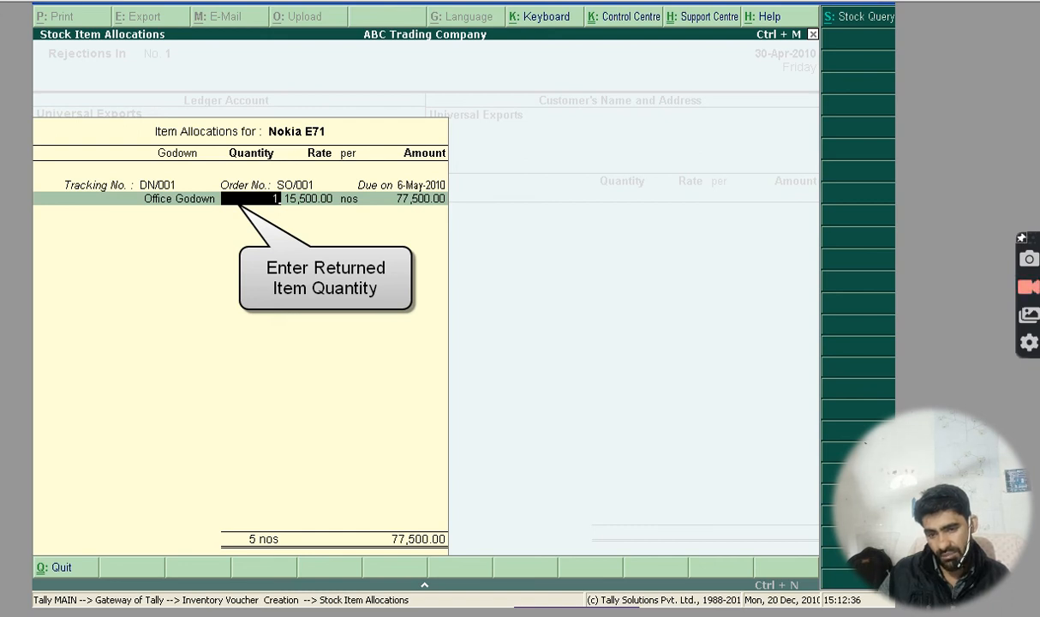
key("Return")
key("Return")
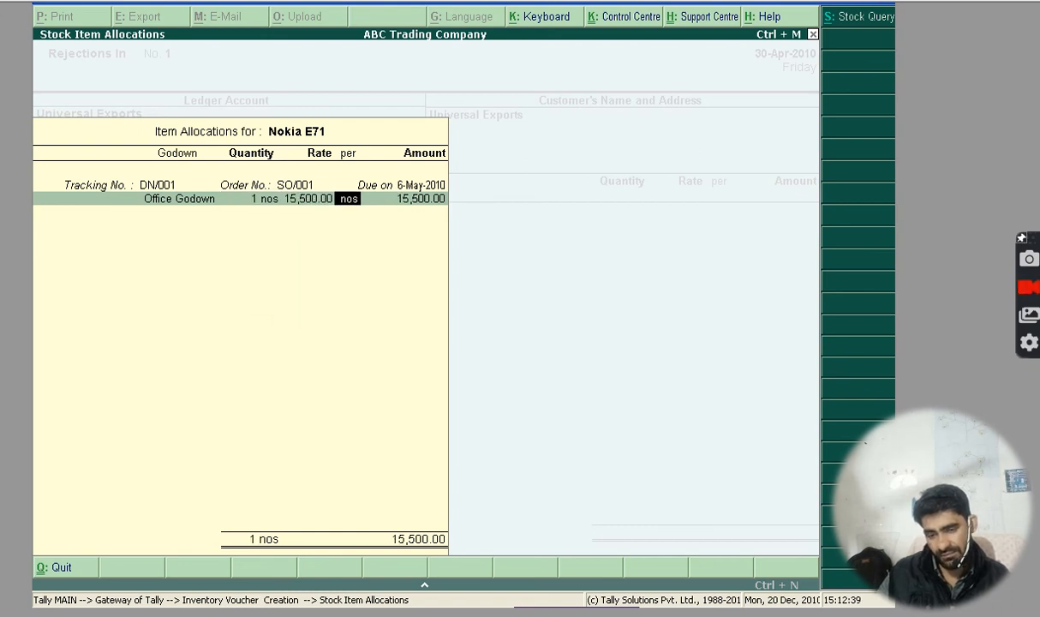
key("Return")
key("Return")
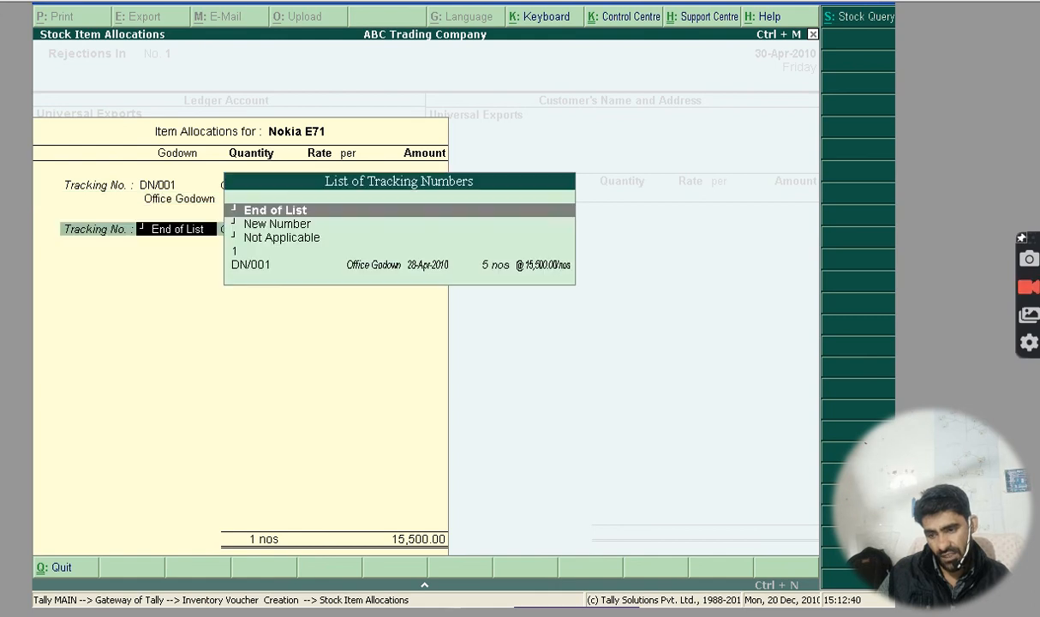
Step: Finish the Nokia E71 allocation, save the Rejections In voucher without a narration, and return to the Gateway of Tally
key("Return")
key("Return")
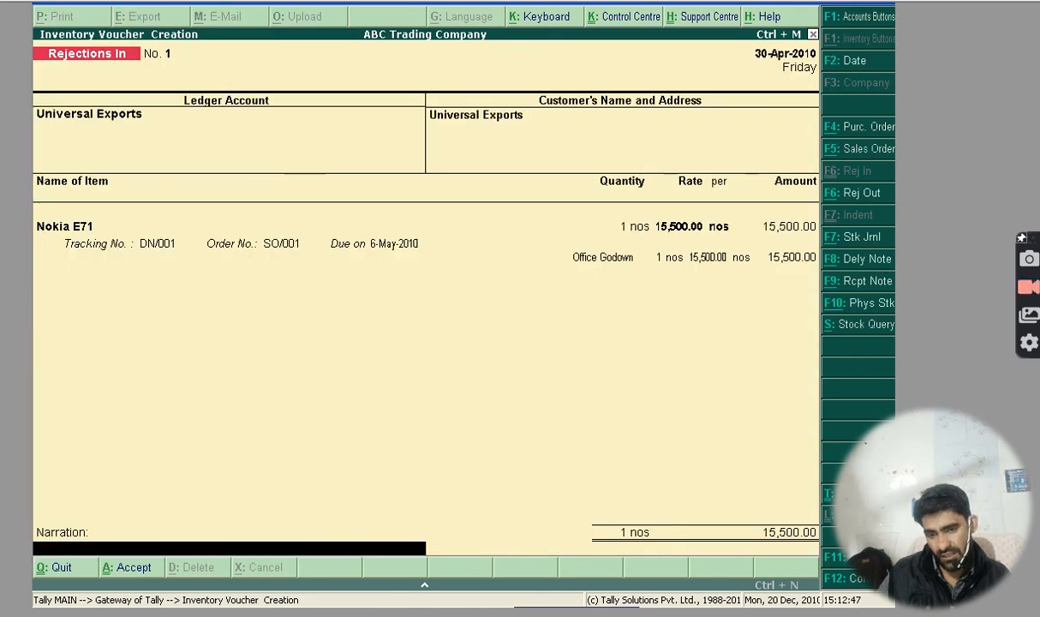
key("Return")
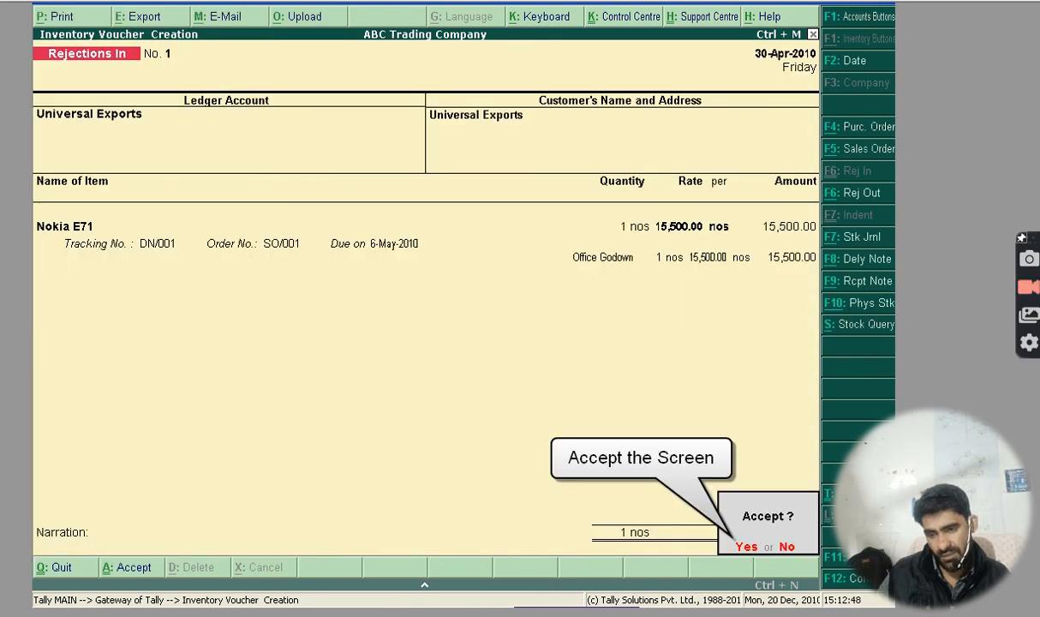
key("Return")
key("Escape")
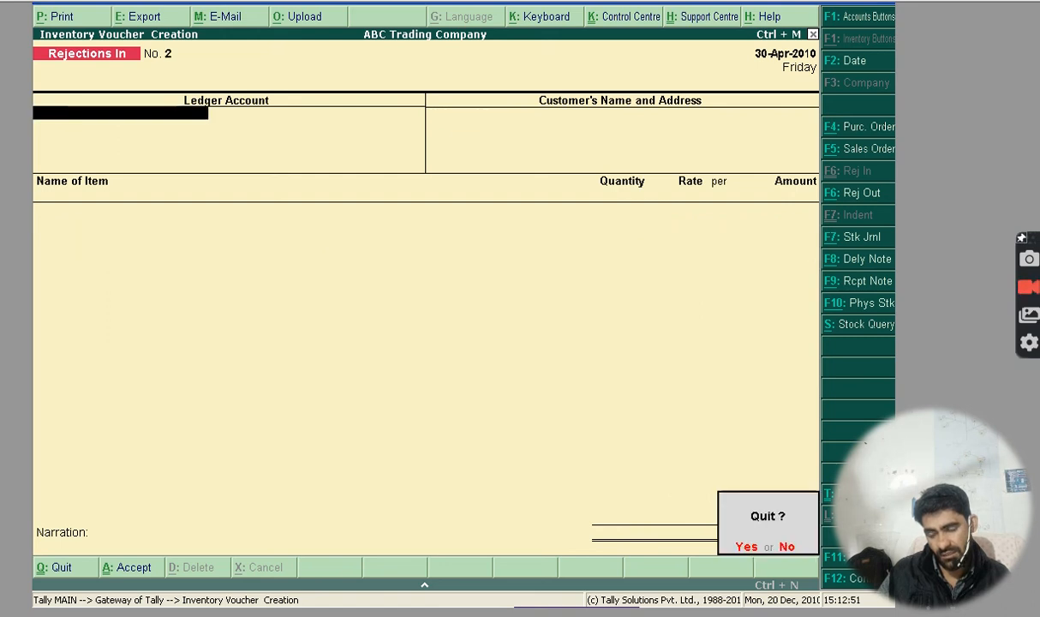
key("y")
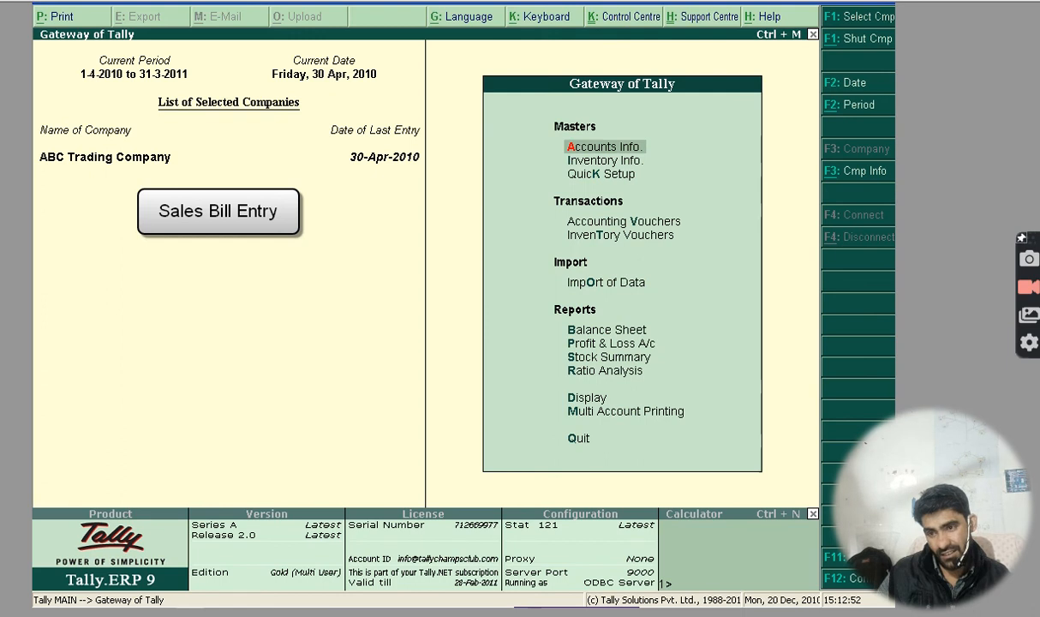
key("Down")
key("Down")
key("Down")
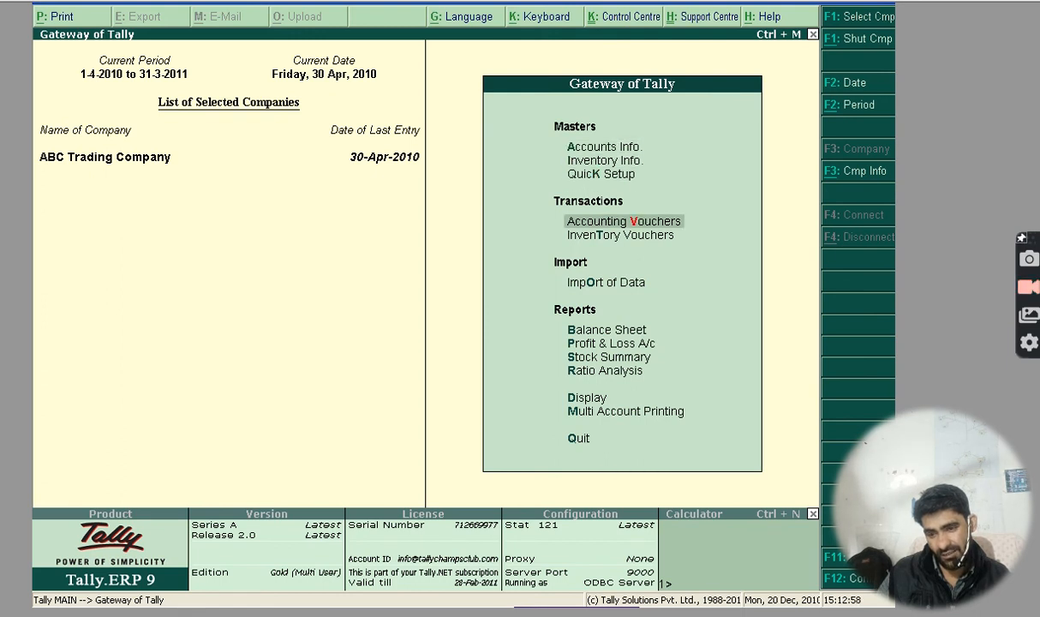
key("Return")
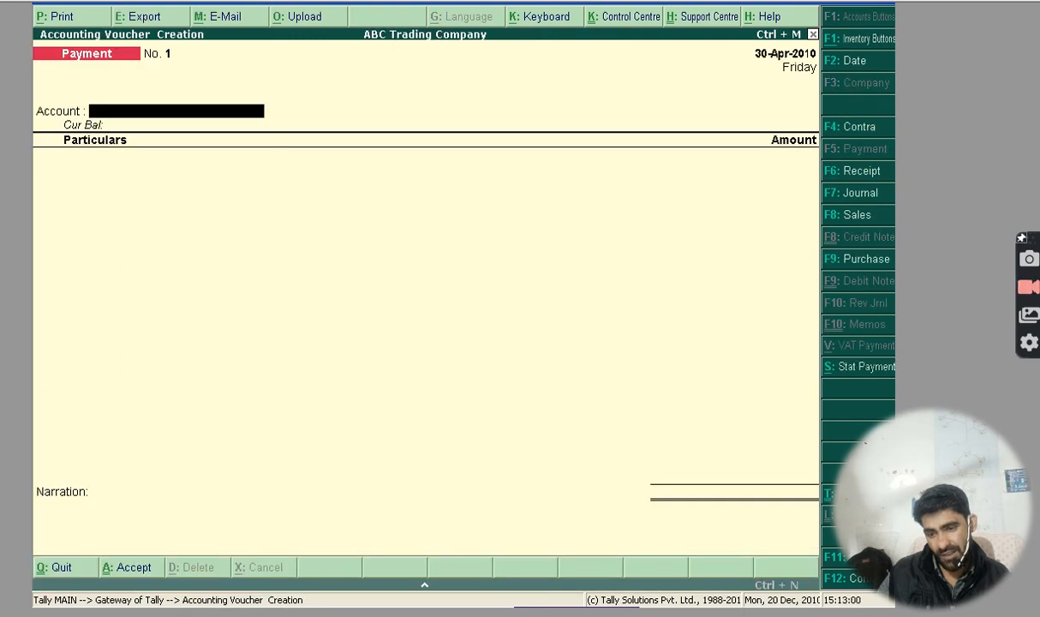
left_click(862, 219)
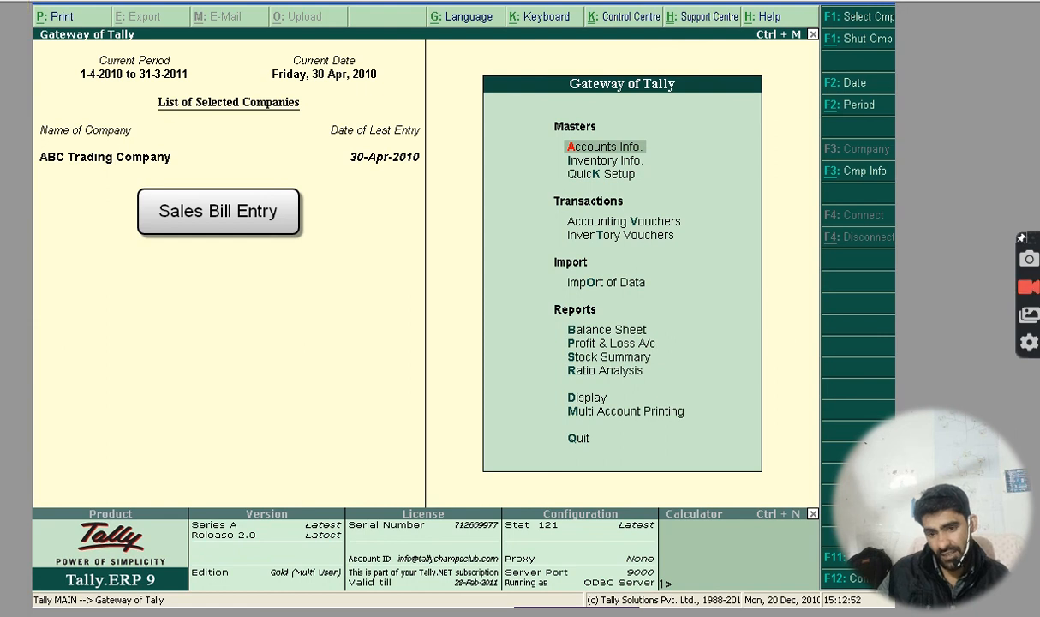
Step: Start a new accounting voucher and change it to the Sales voucher type
key("Down")
key("Down")
key("Down")
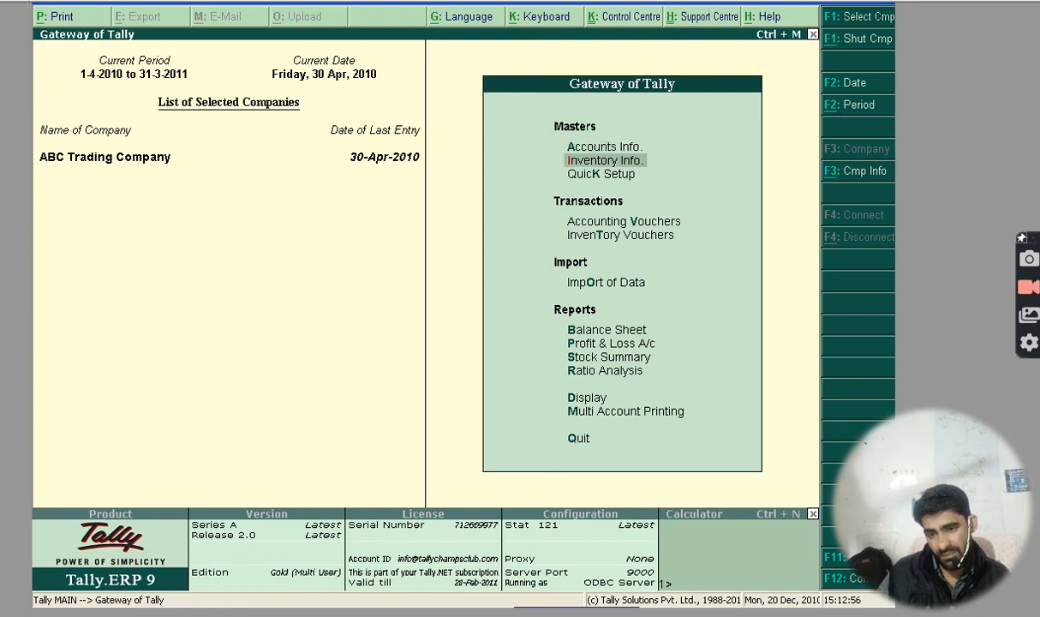
key("Return")
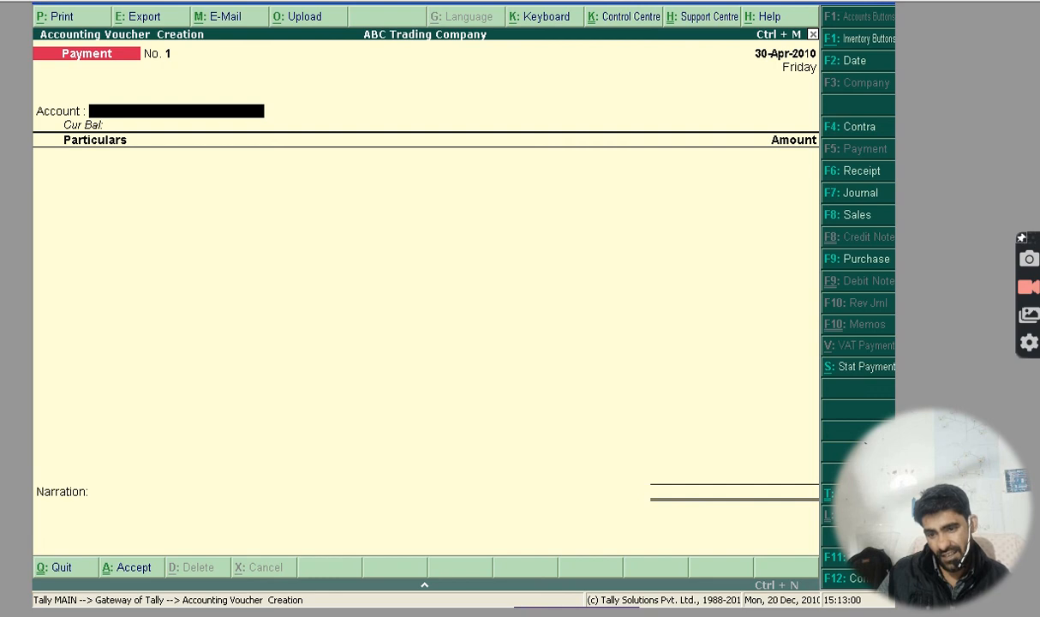
left_click(861, 216)
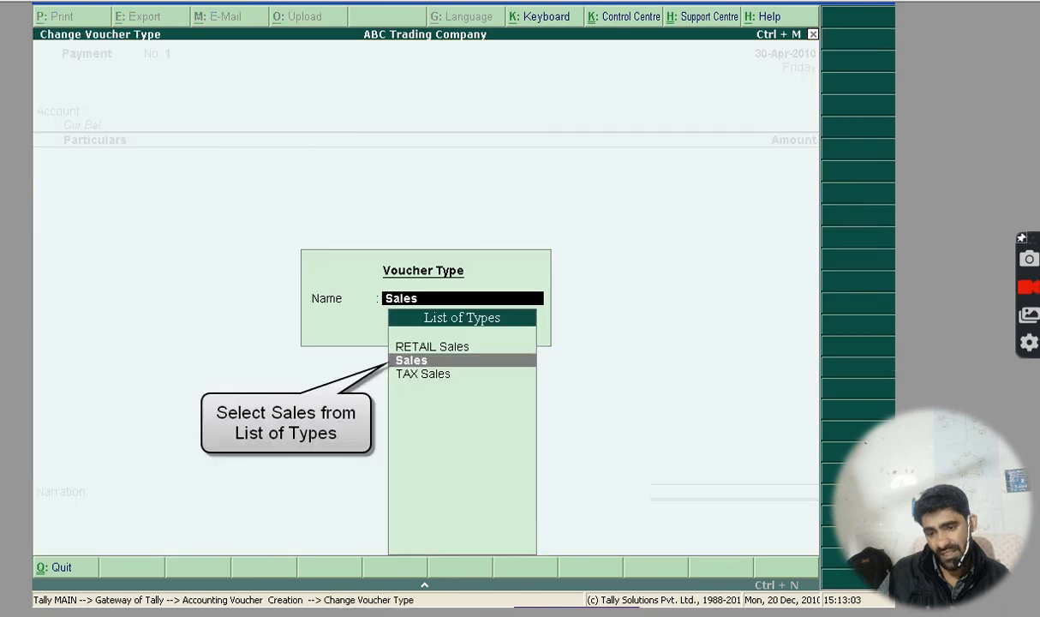
key("Return")
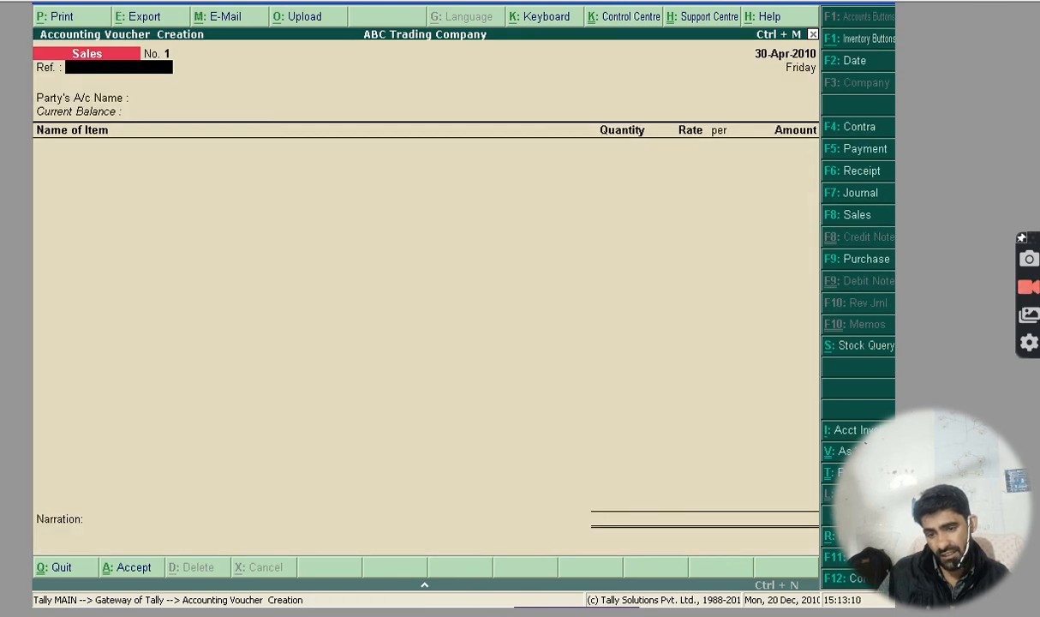
Step: Set the Sales voucher's date to 30-4-2010
left_click(859, 68)
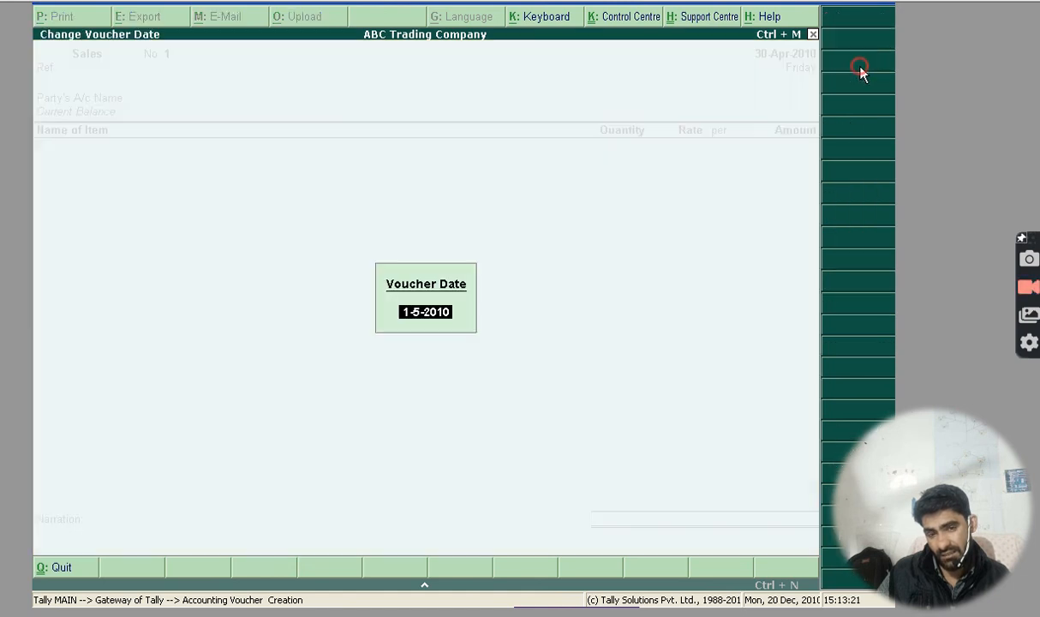
type("30-")
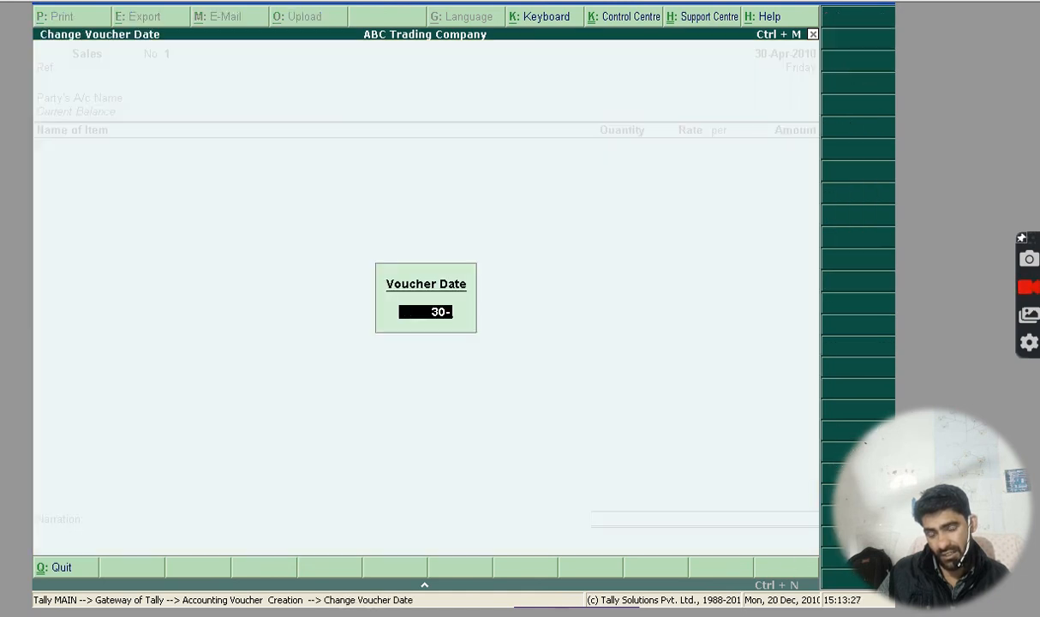
type("4-2010")
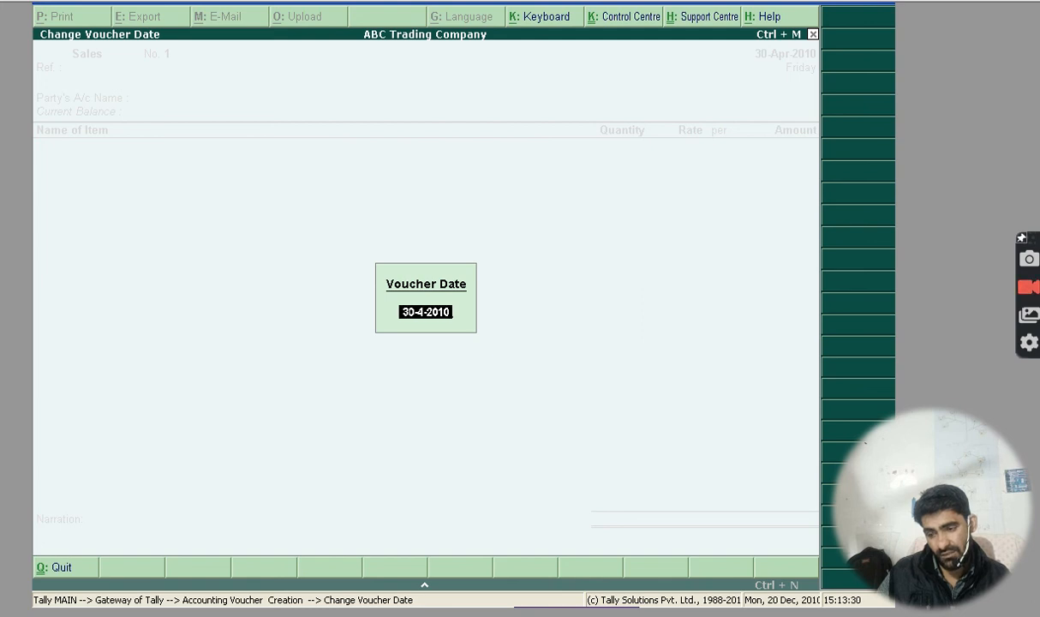
key("Return")
Step: Enter UE-01 as the sales reference and choose Universal Exports as the party's account
type("UE-01")
key("Return")
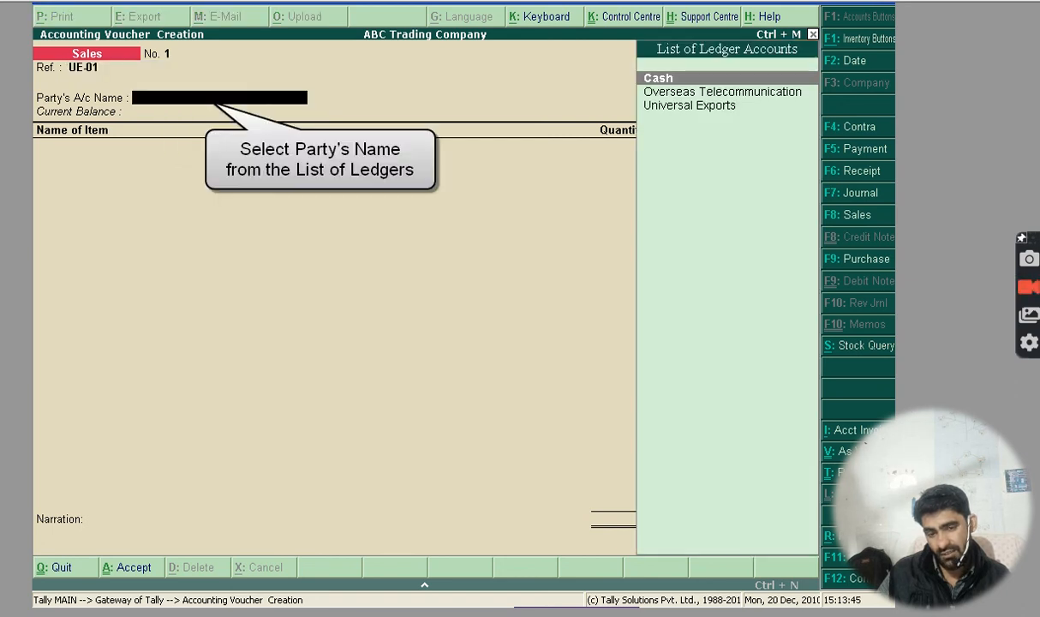
key("Down")
key("Down")
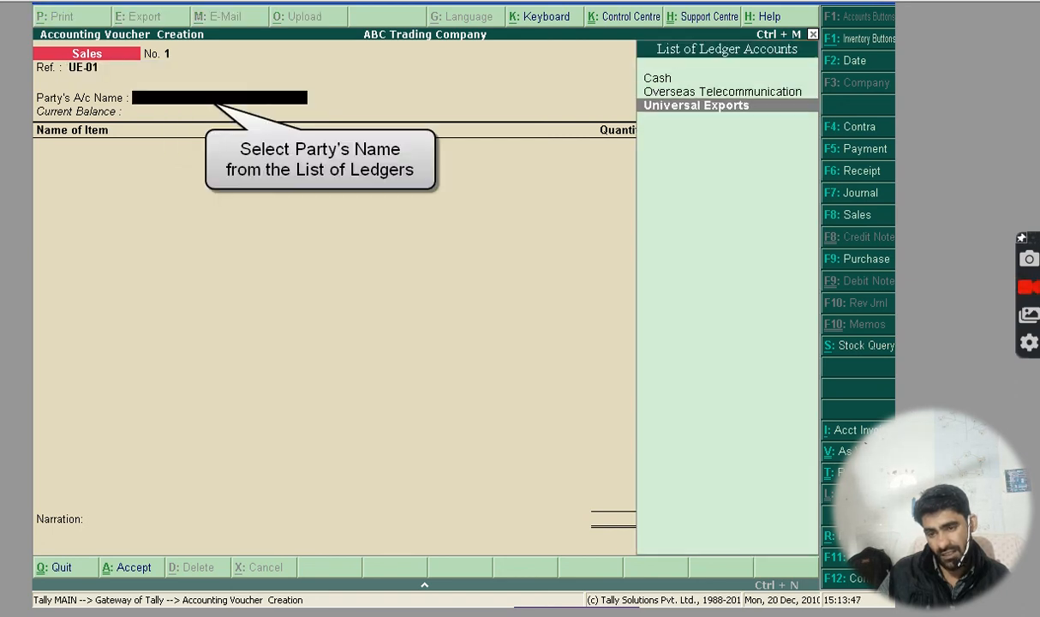
key("Return")
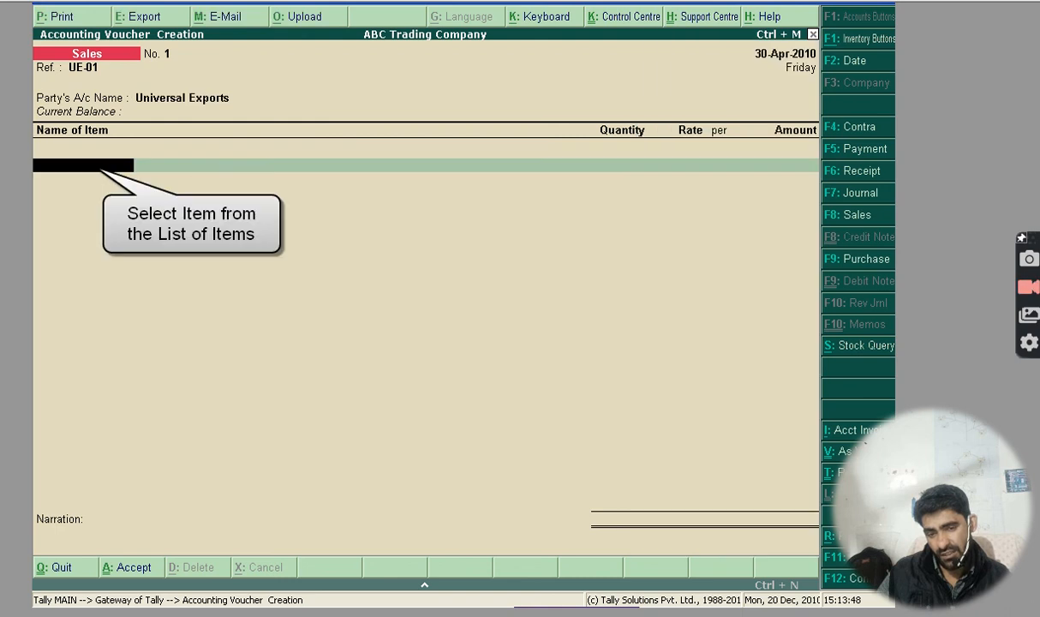
Step: Add Nokia 1202 as the first sales item and allocate it against tracking number DN/001
type("N")
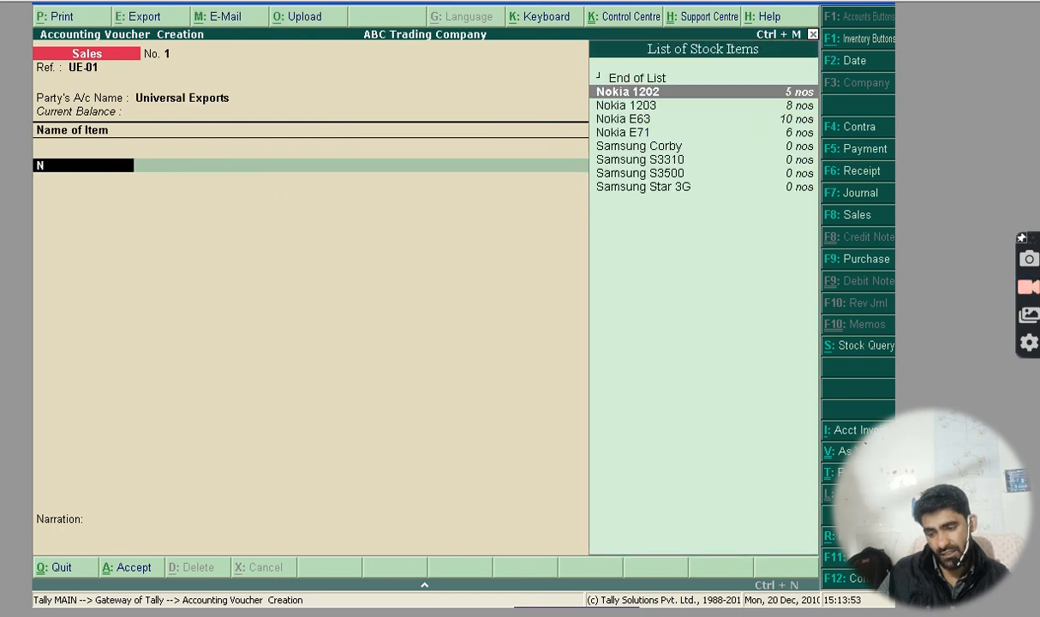
key("Return")
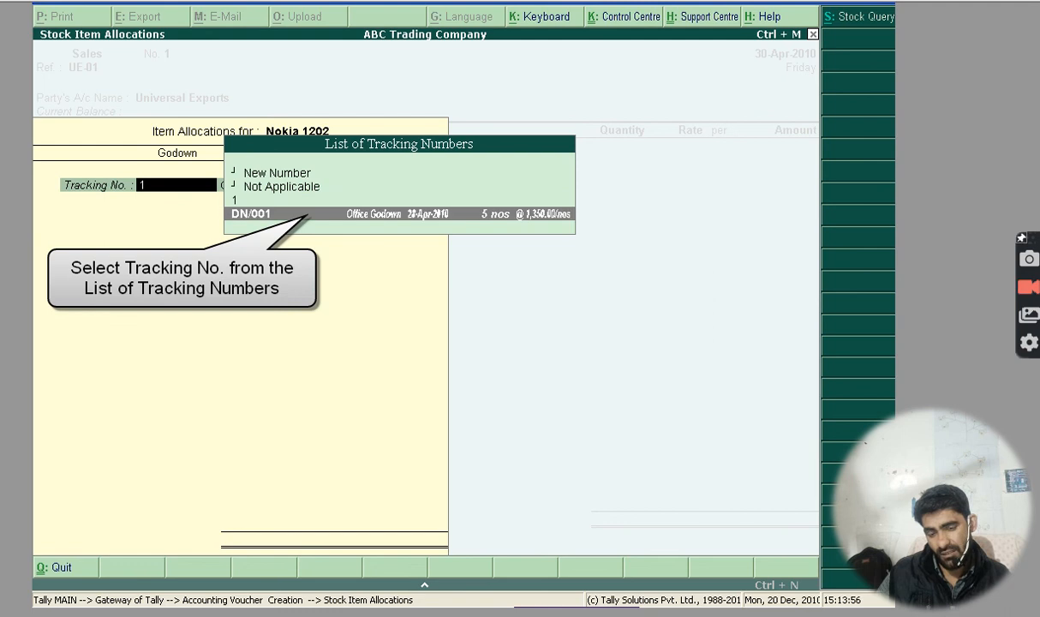
key("Return")
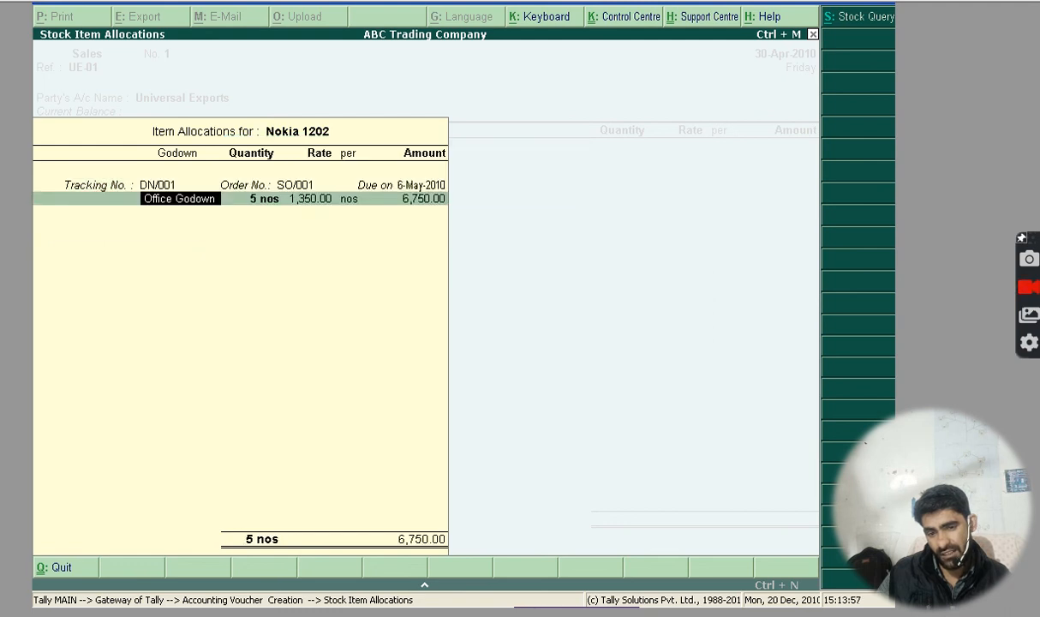
Step: Accept 5 nos of Nokia 1202 from Office Godown at 1,350.00 per nos and assign the amount to the Sales @ 4% ledger
key("Return")
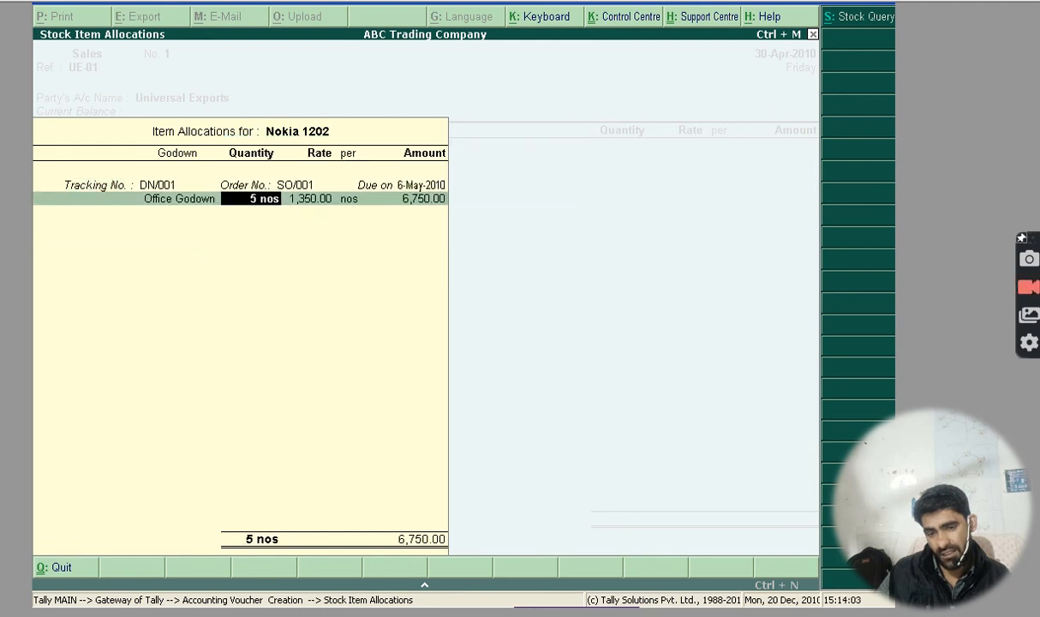
key("Return")
key("Return")
key("Return")
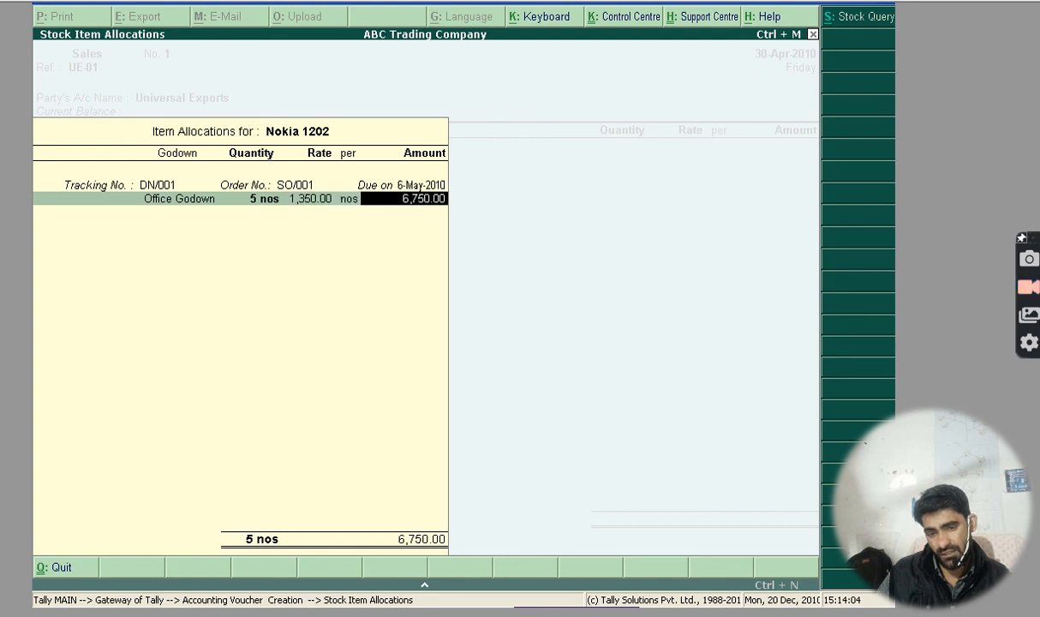
key("Return")
key("Return")
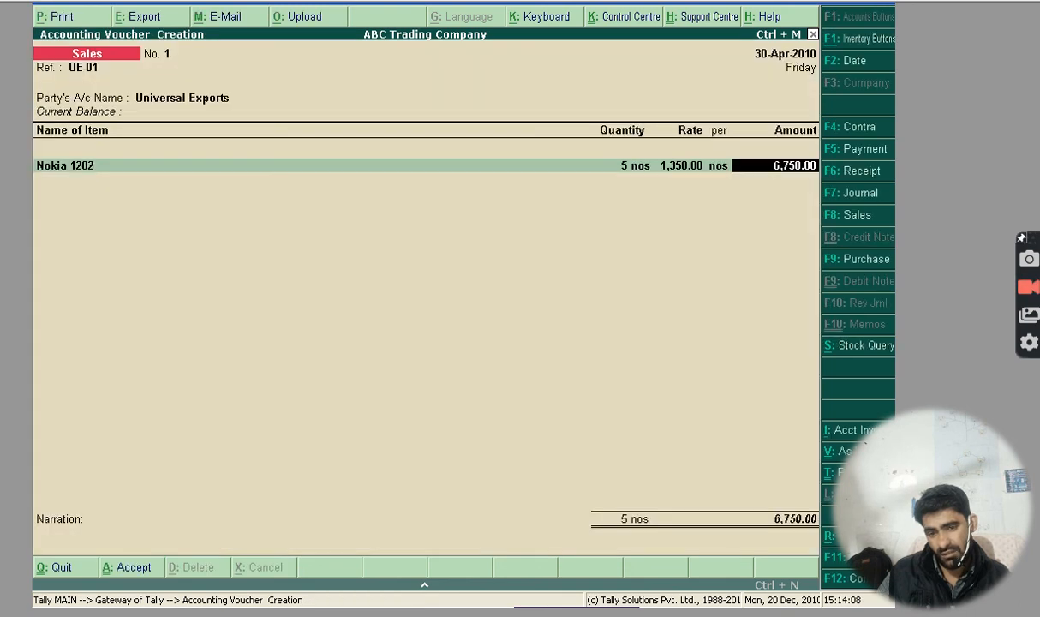
key("Return")
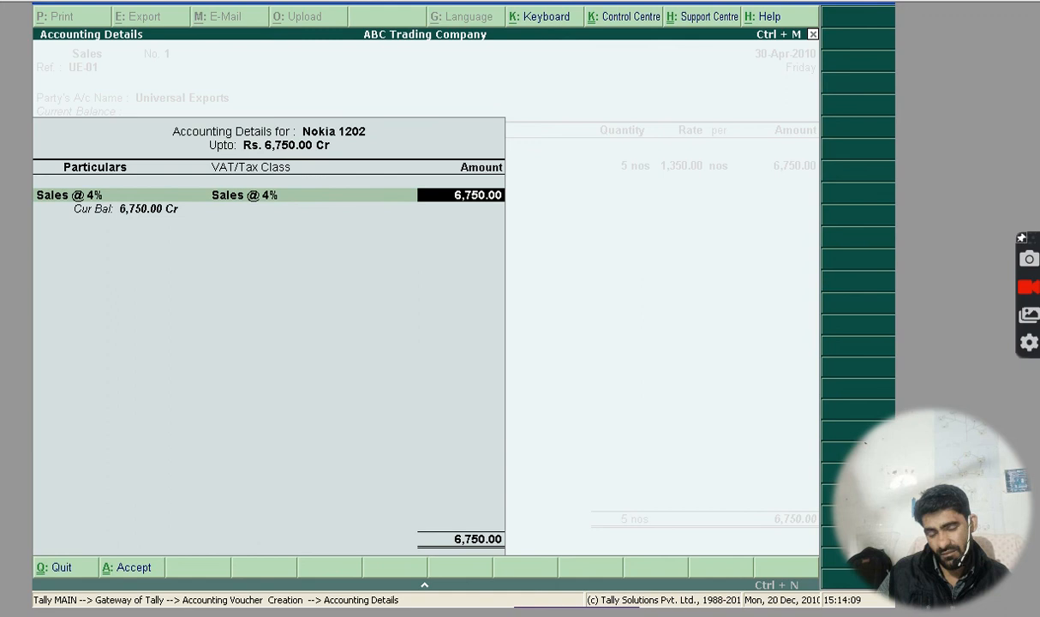
key("Return")
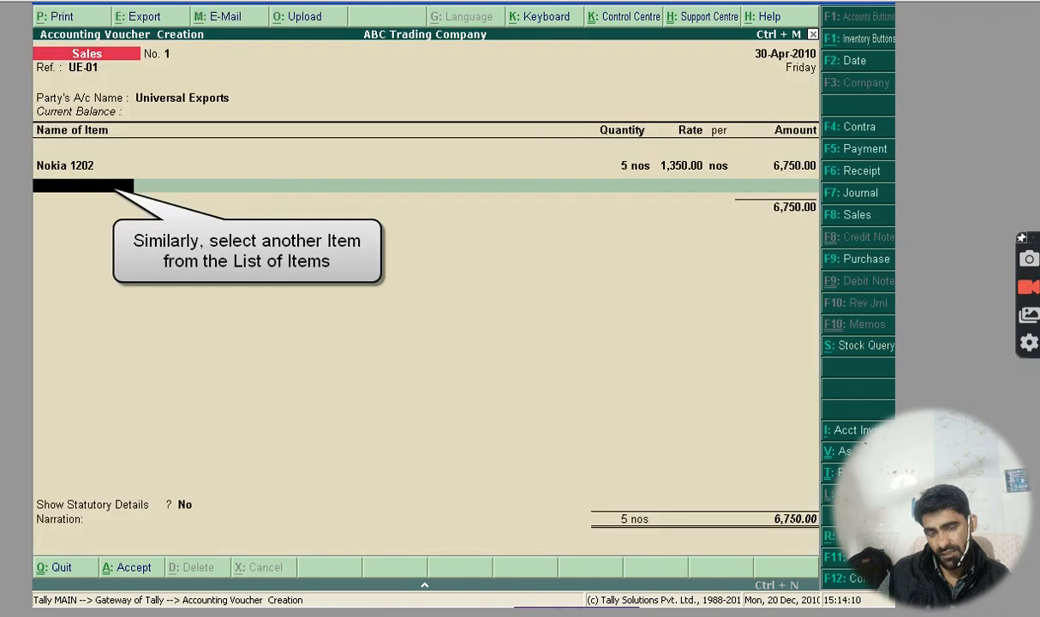
Step: Add Nokia E71 as the second sales item and allocate it against tracking number DN/001
type("N")
key("Down")
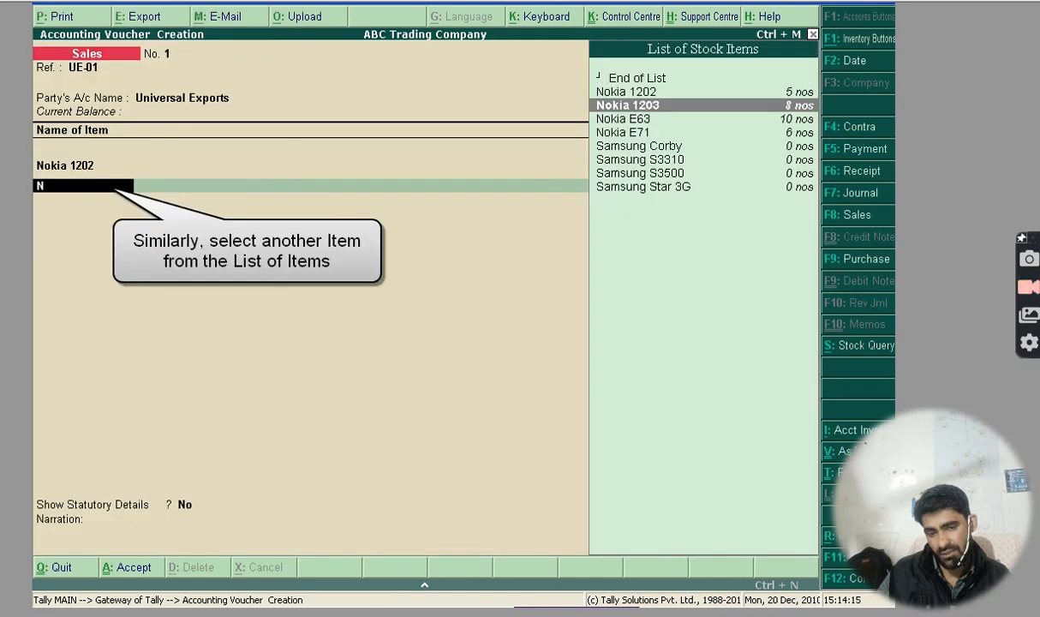
key("Down")
key("Down")
key("Return")
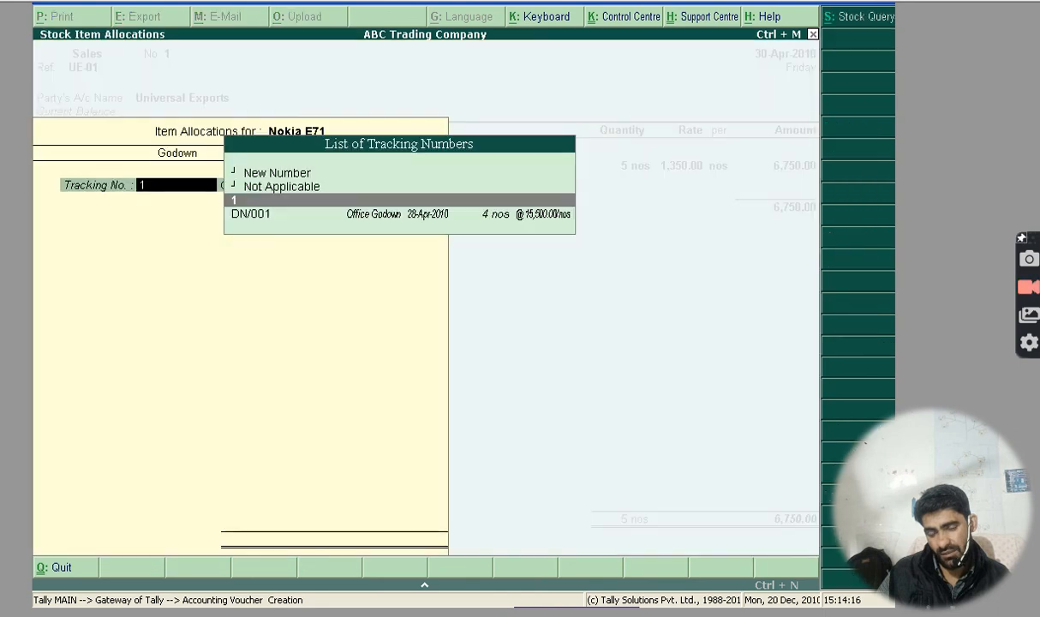
key("Down")
key("Return")
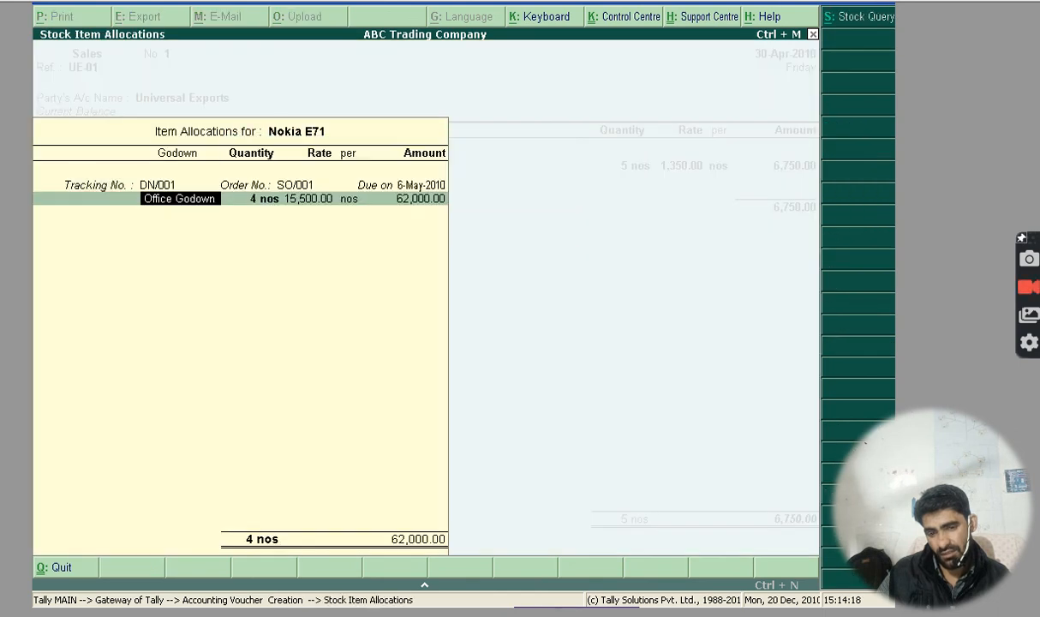
Step: Keep 4 nos of Nokia E71 from Office Godown at 15,500.00 per nos and end its allocation list
key("Return")
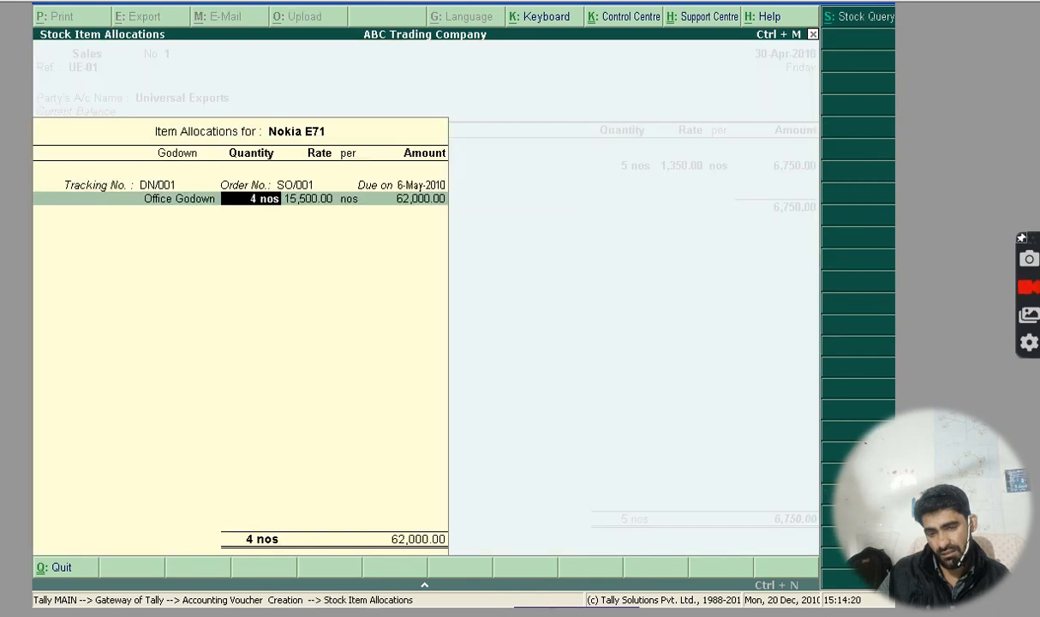
key("Return")
key("Return")
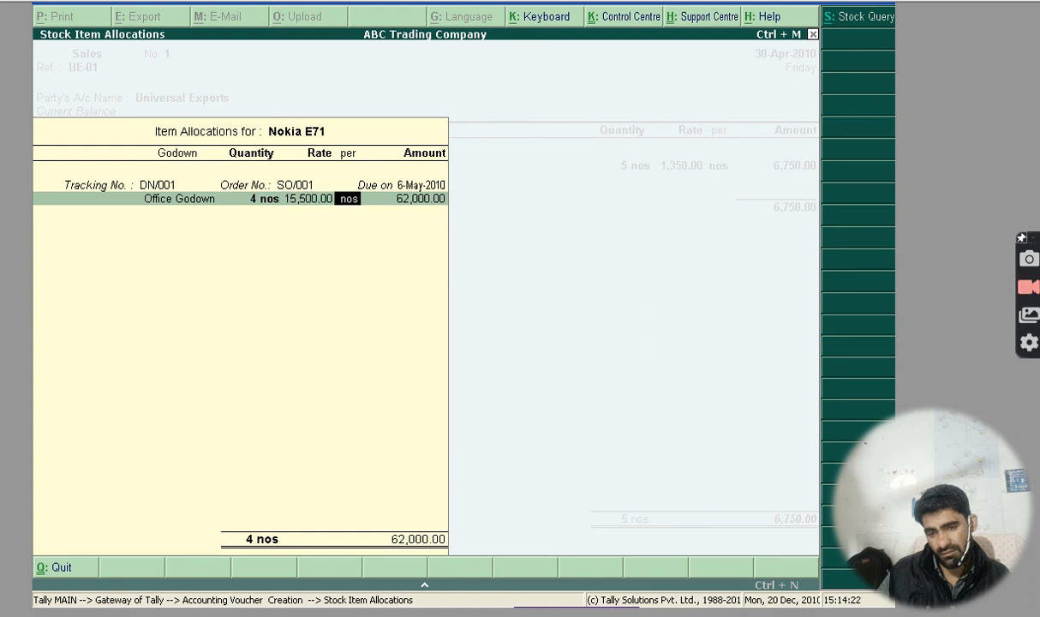
key("Return")
key("Return")
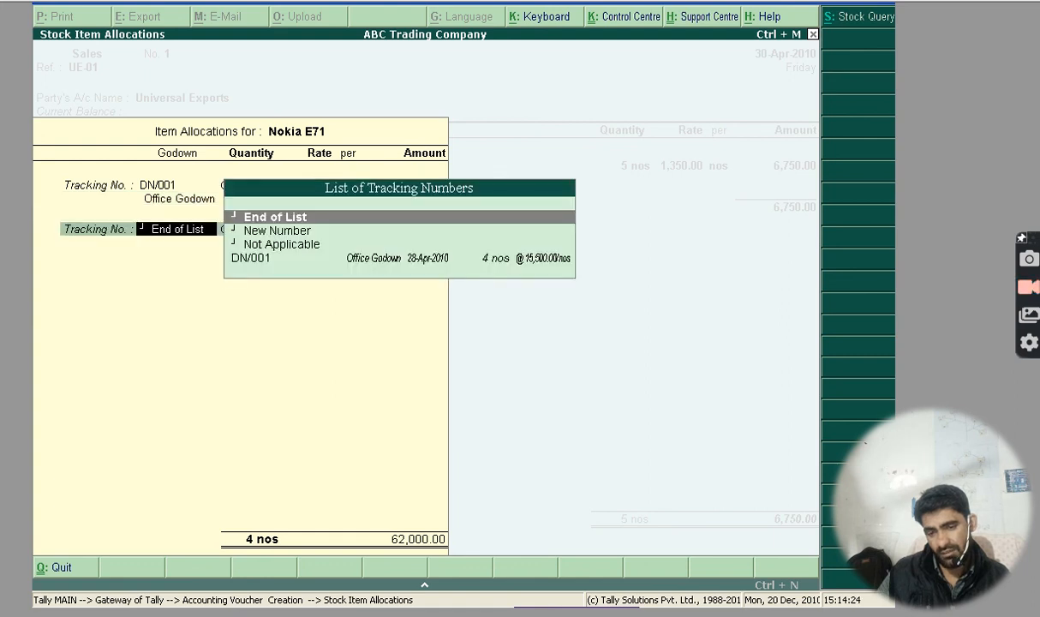
key("Return")
Step: Assign the full Nokia E71 amount to the Sales @ 4% ledger
key("Return")
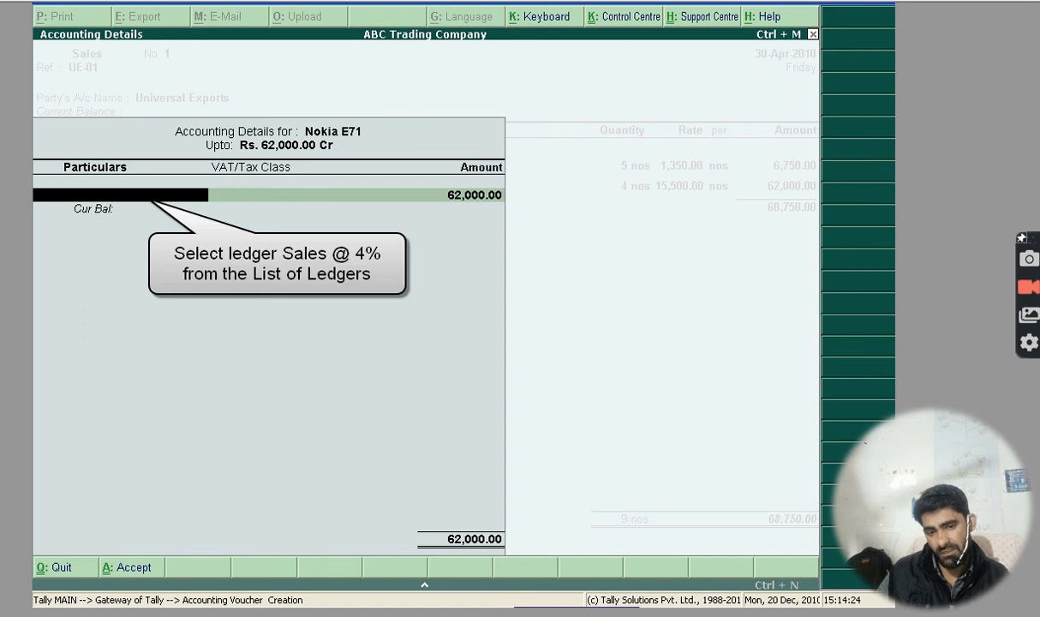
type("S")
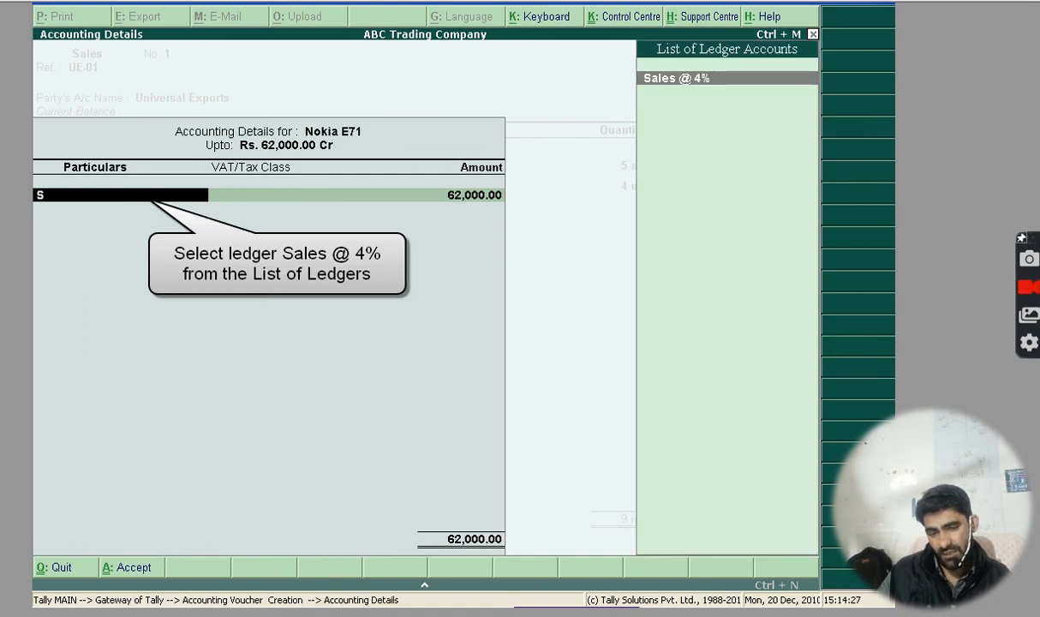
key("Return")
key("Return")
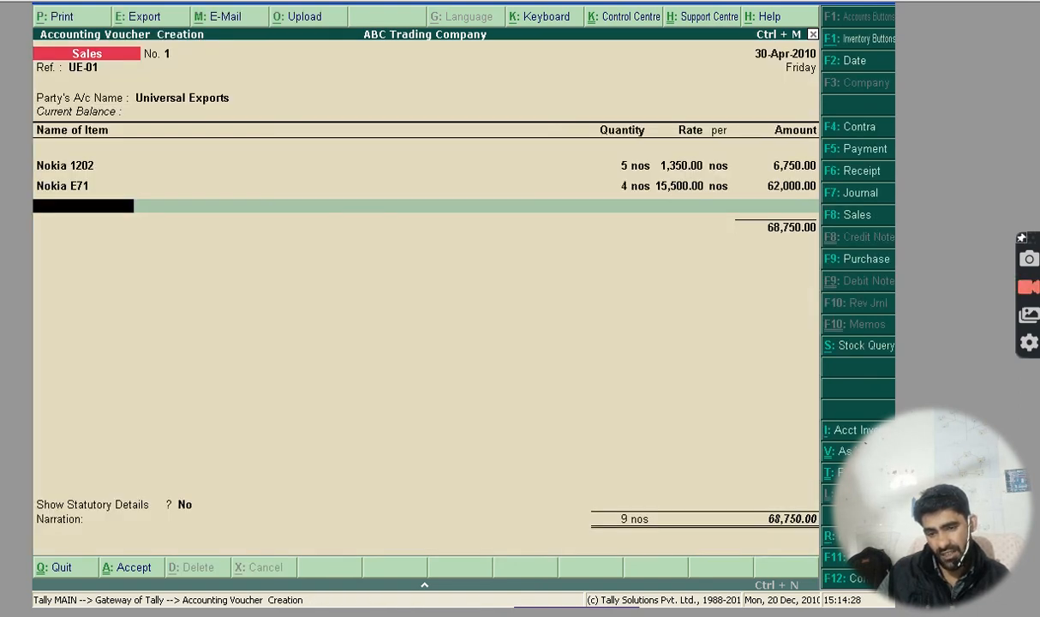
Step: End the item list, add the Output Vat @ 4% ledger, and leave statutory details at No and the narration blank
key("Return")
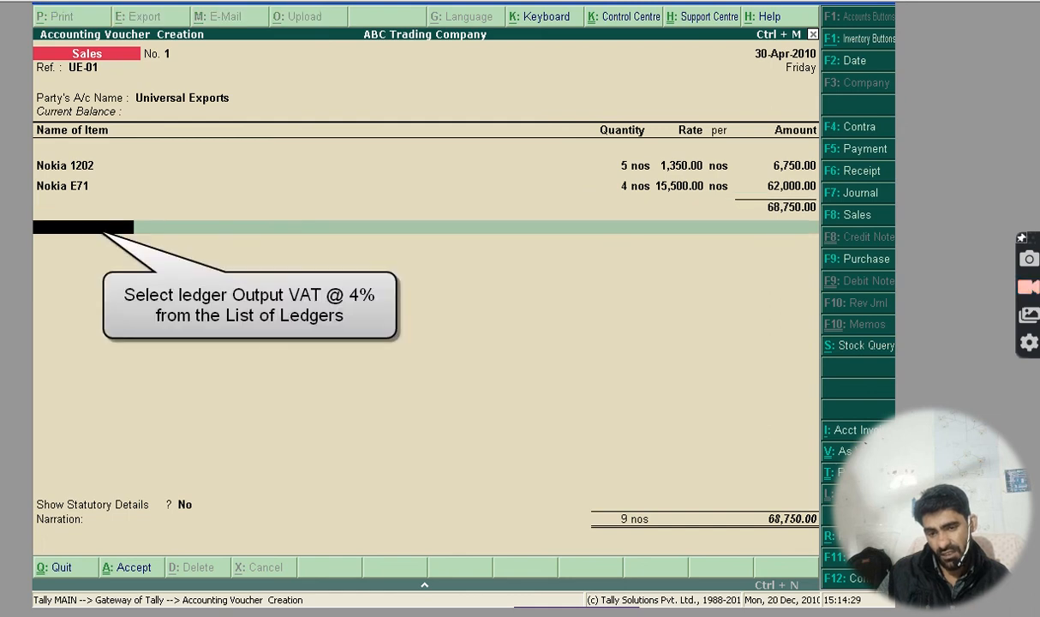
type("O")
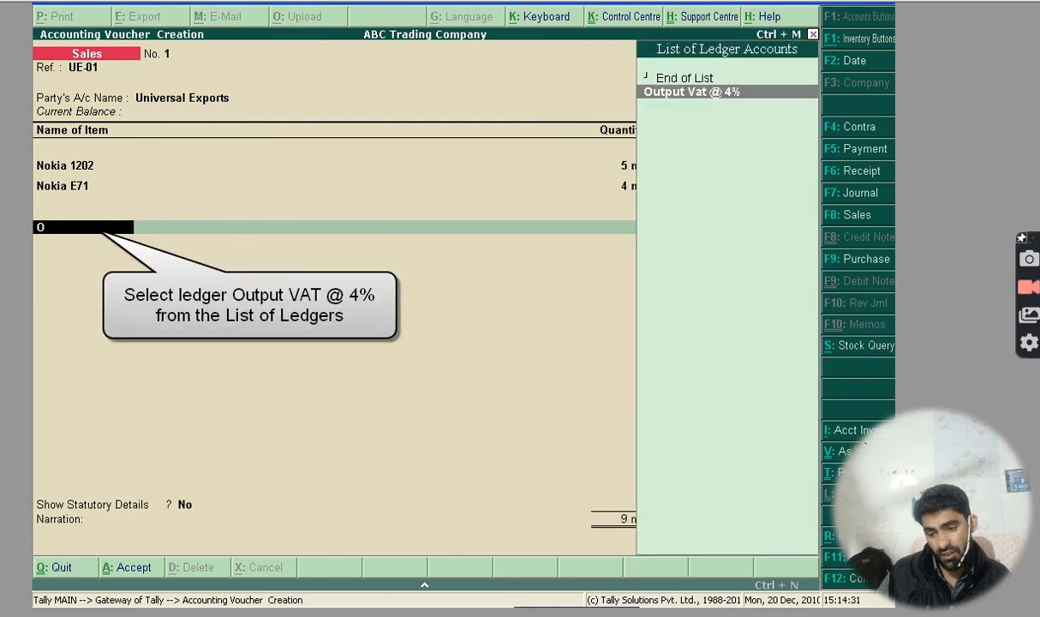
key("Return")
key("Return")
key("Return")
key("Return")
key("Return")
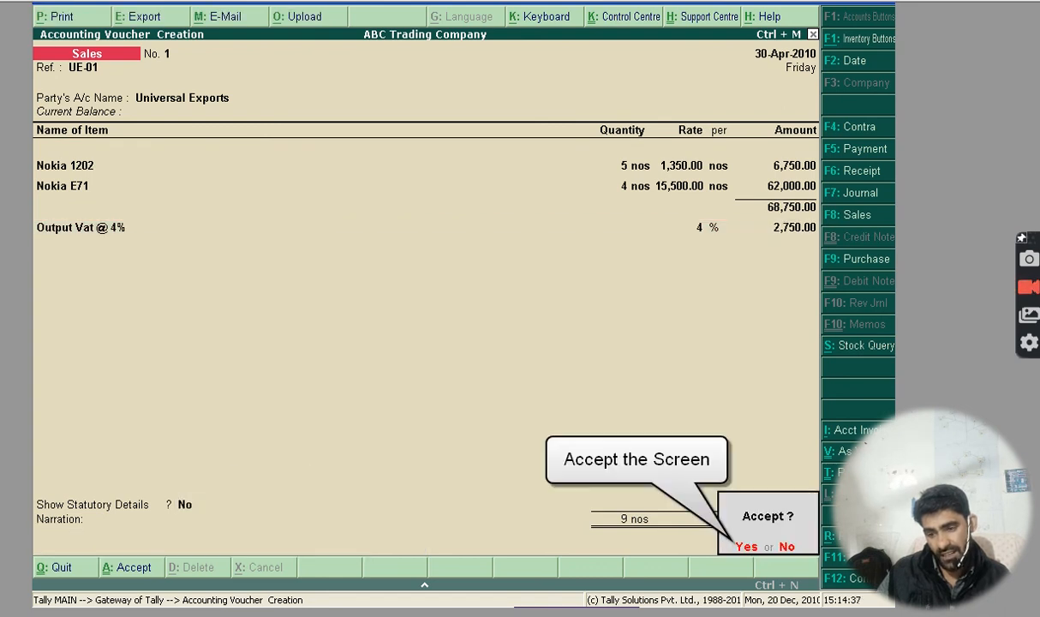